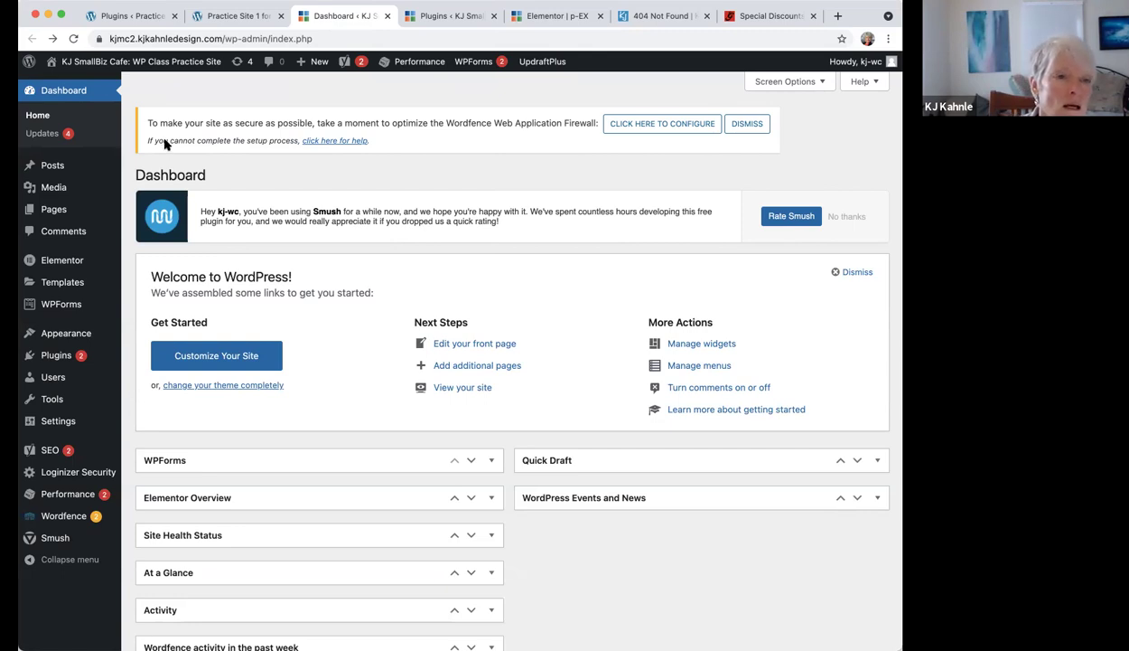
View the live site's home page, return to the dashboard and look over the available admin sections.
click(95, 68)
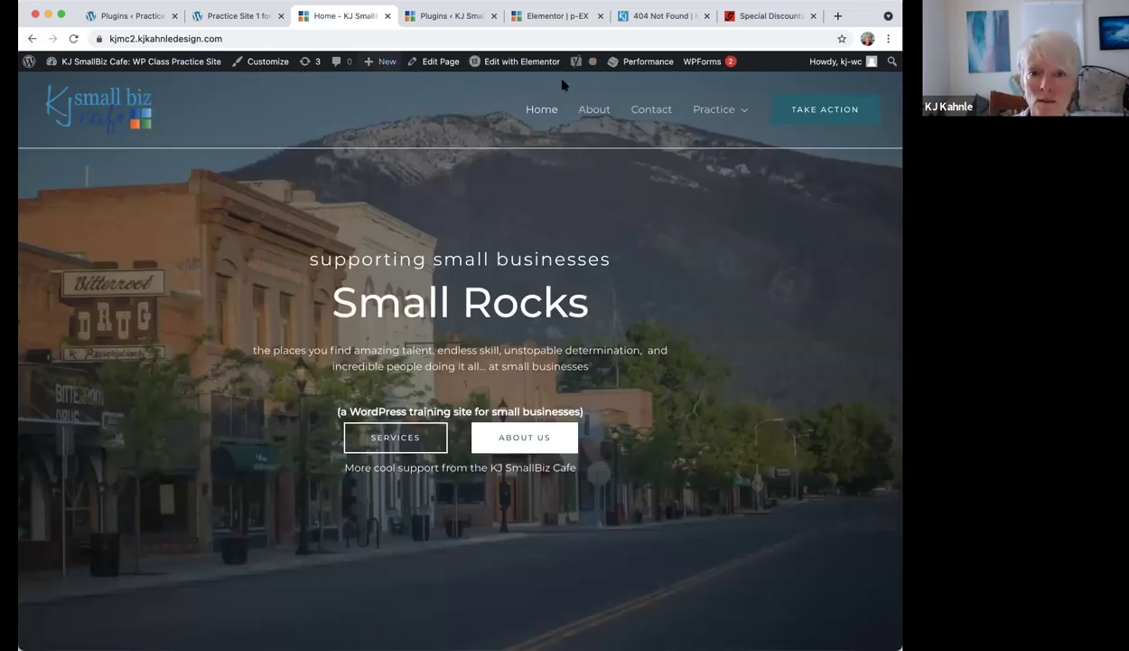
click(32, 41)
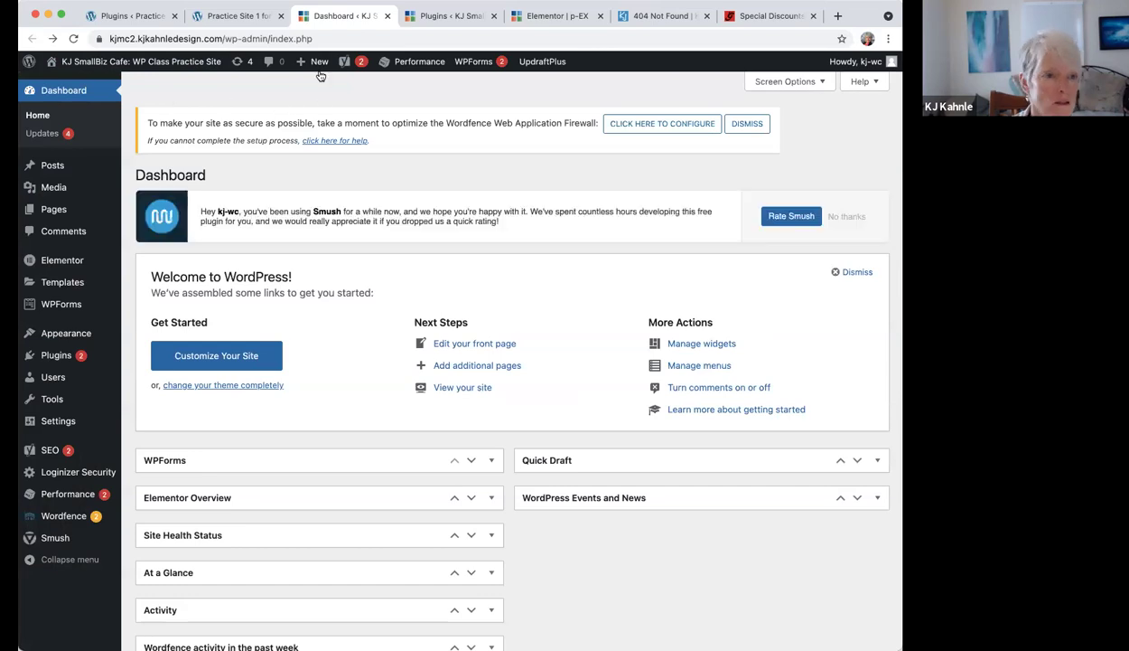
mouse_move(317, 74)
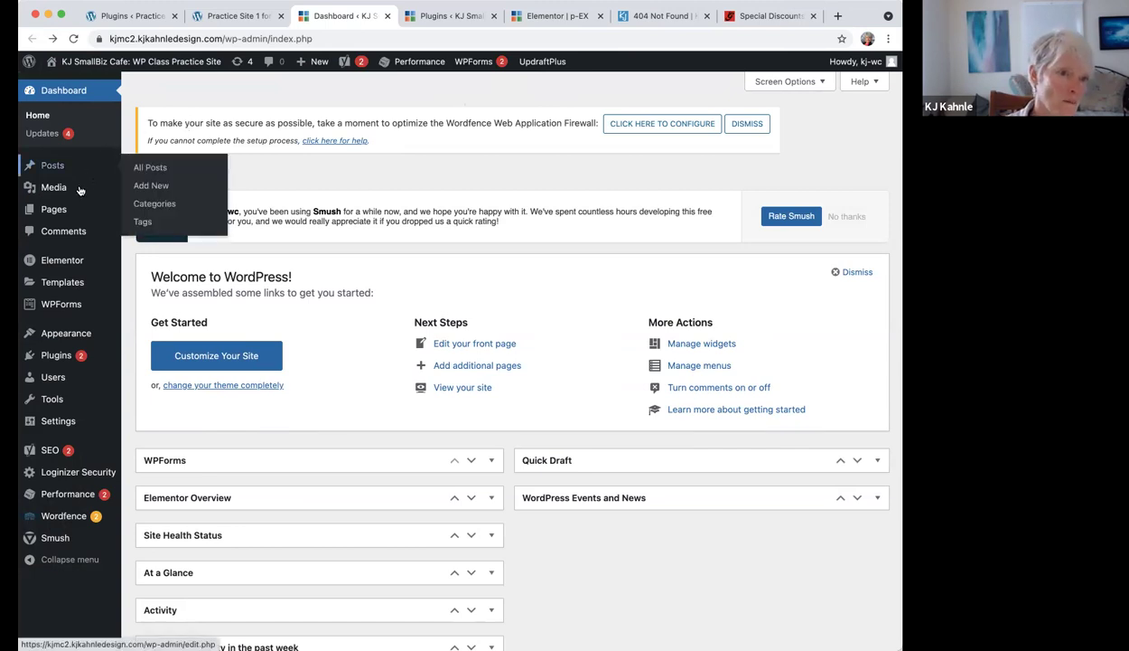
mouse_move(80, 194)
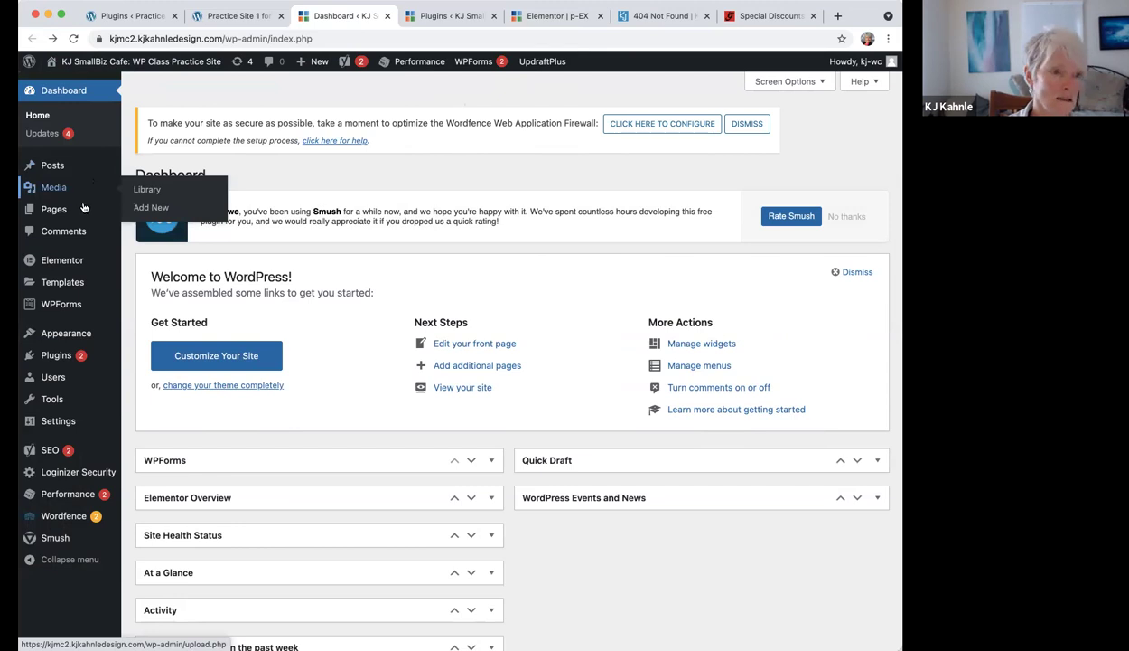
mouse_move(89, 214)
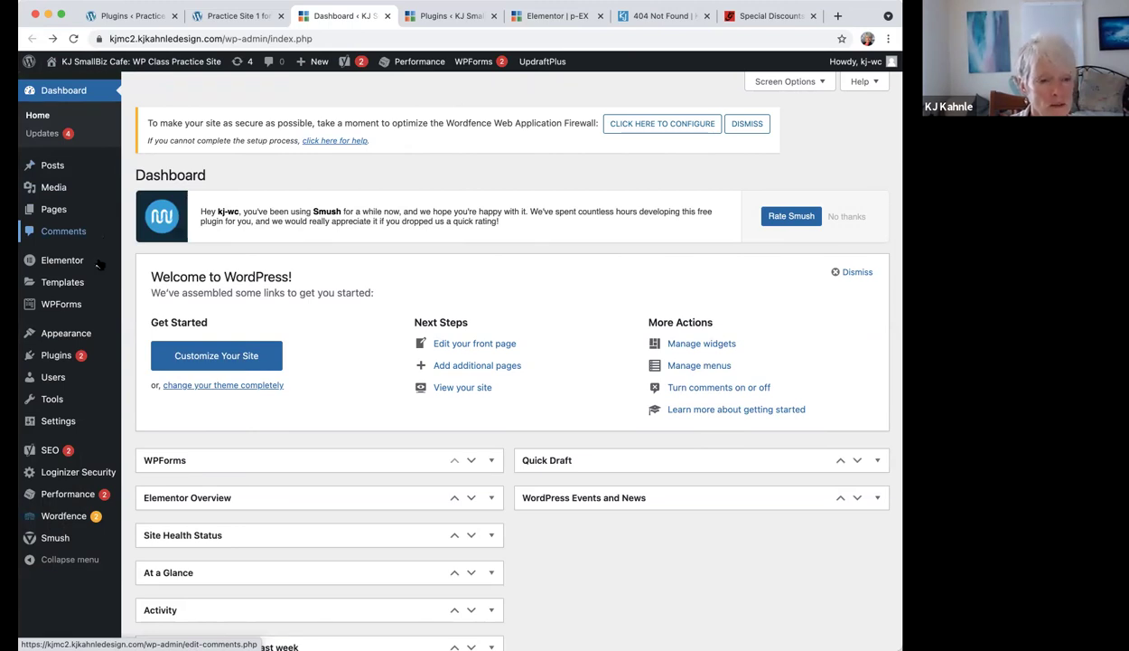
mouse_move(99, 263)
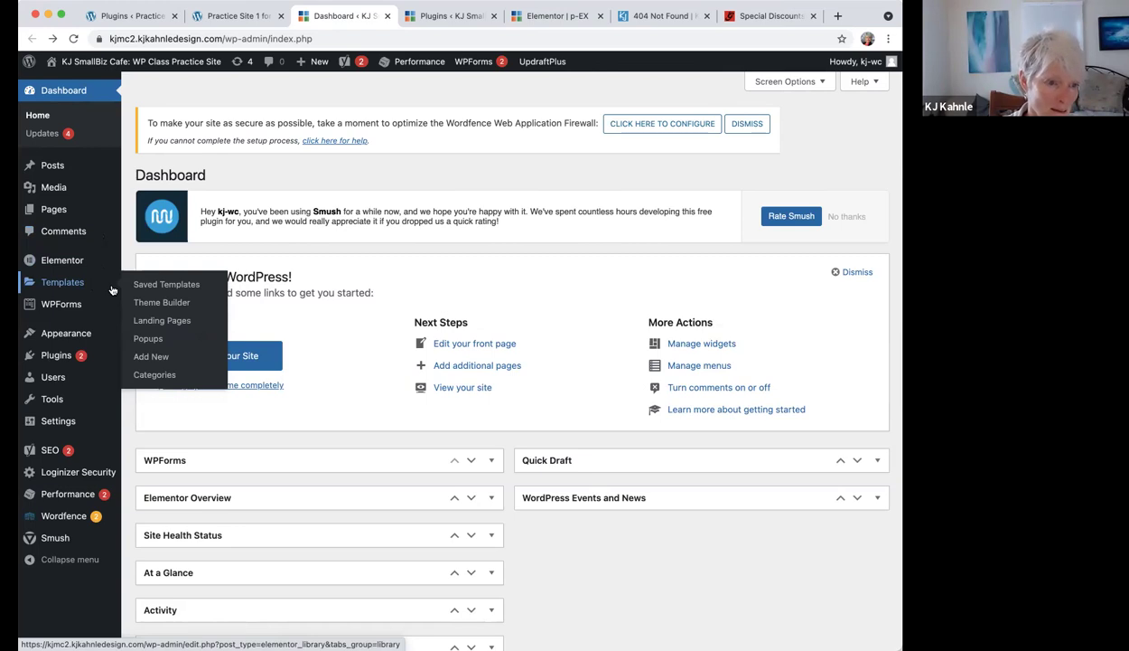
mouse_move(100, 338)
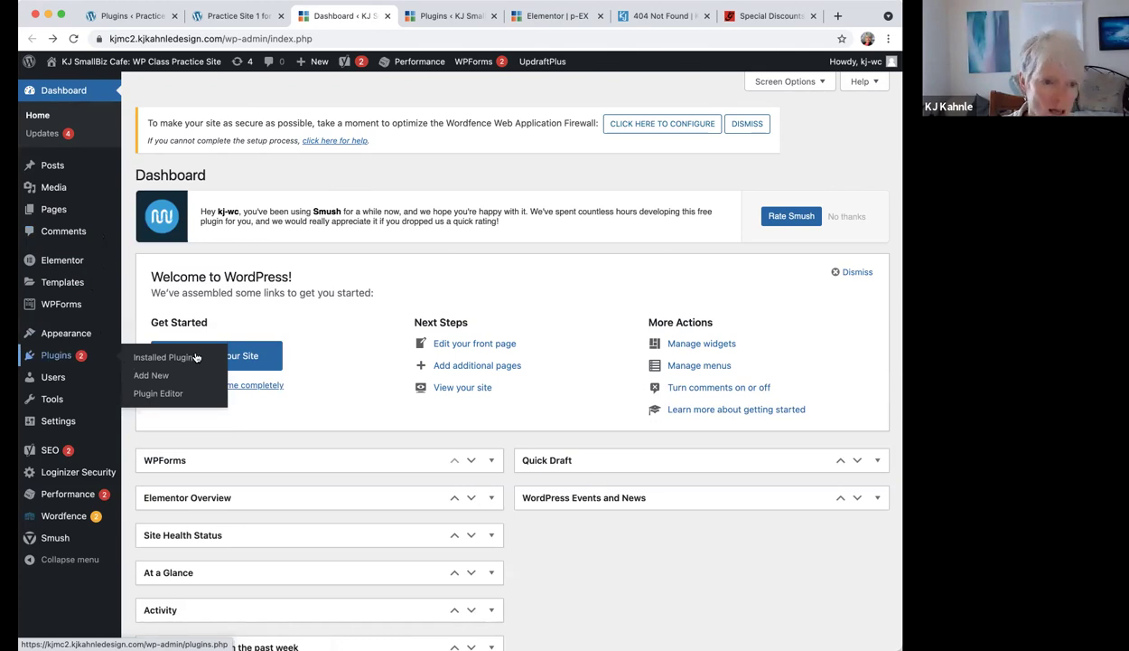
mouse_move(196, 357)
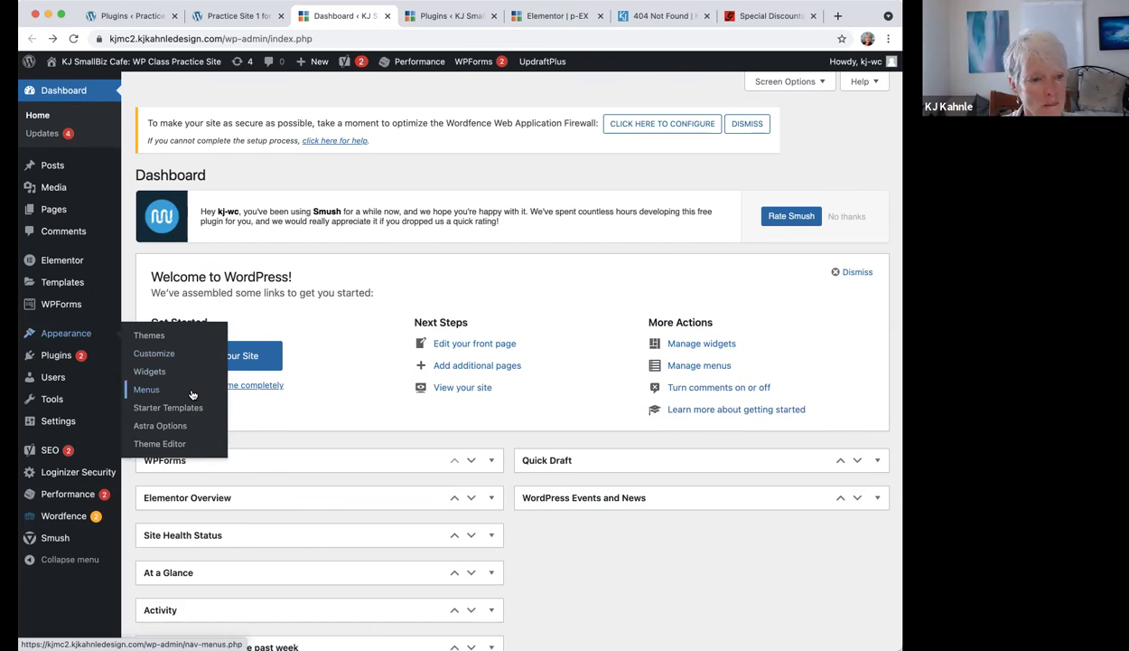
Open the theme customizer and review the global Base Typography settings against the home page preview.
mouse_move(49, 359)
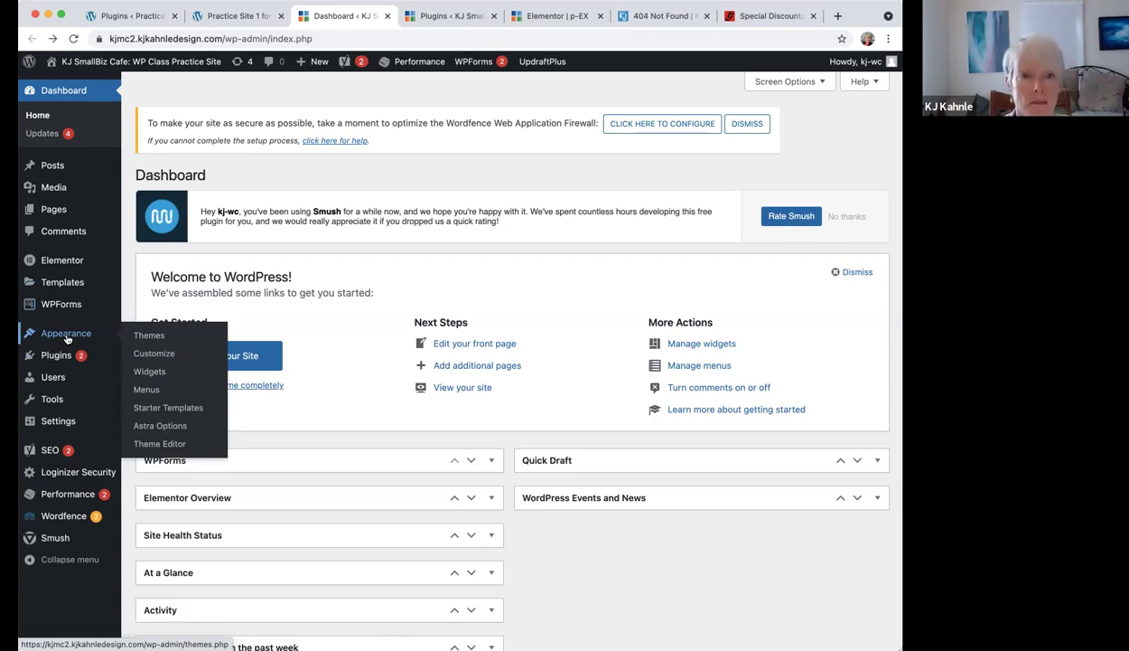
click(156, 354)
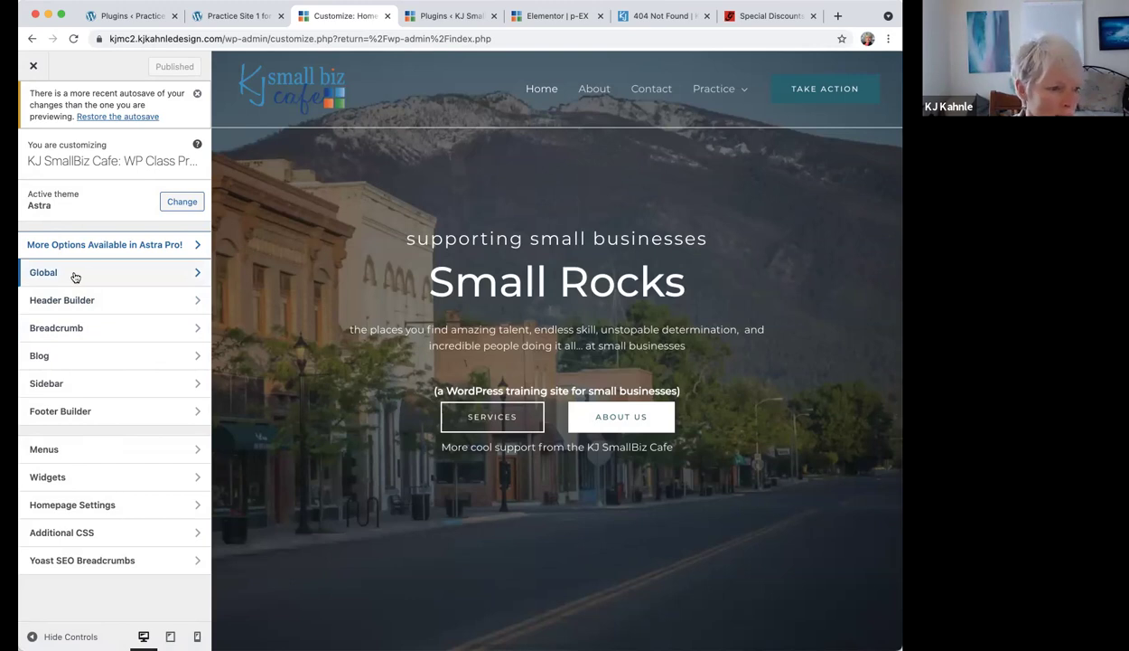
click(79, 276)
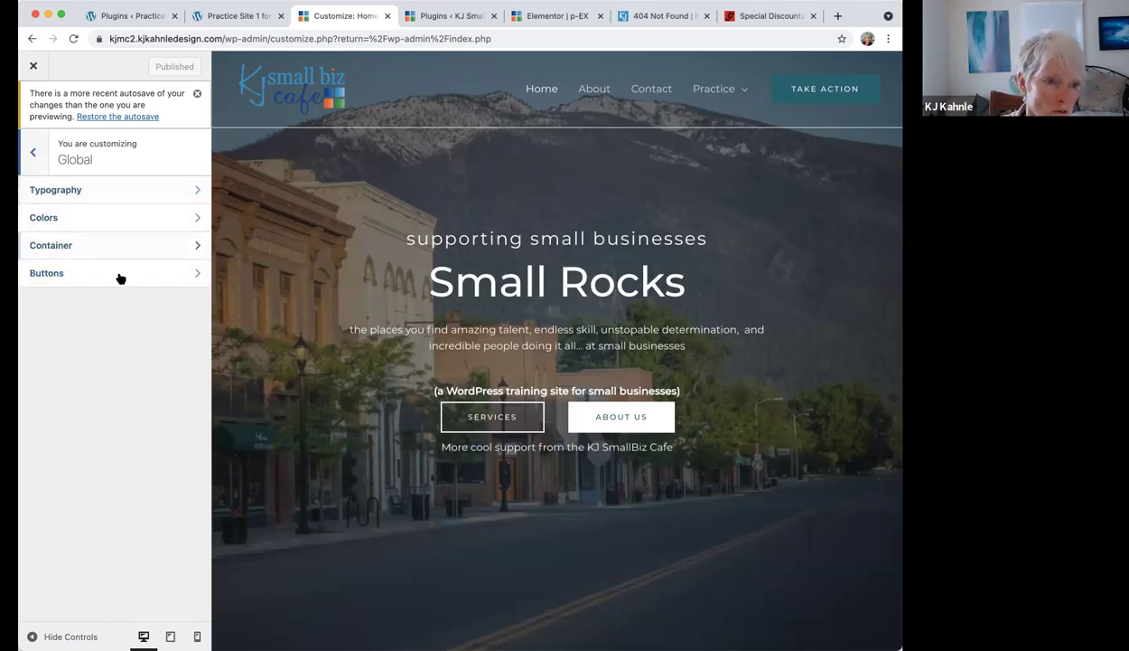
click(105, 194)
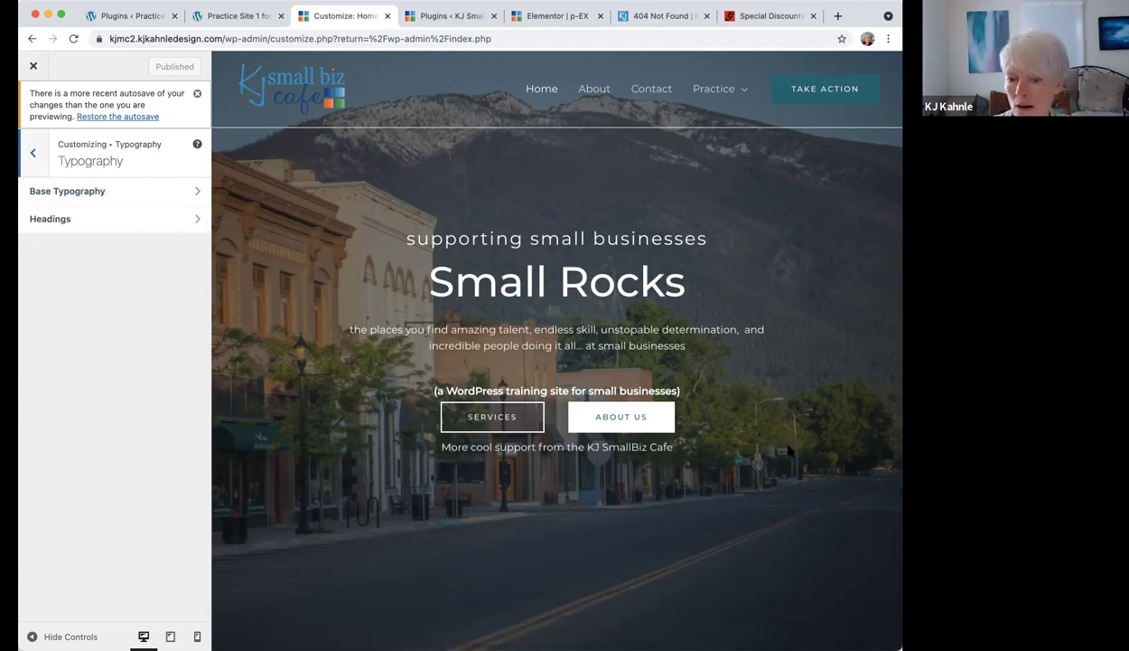
scroll(787, 449, down, 10)
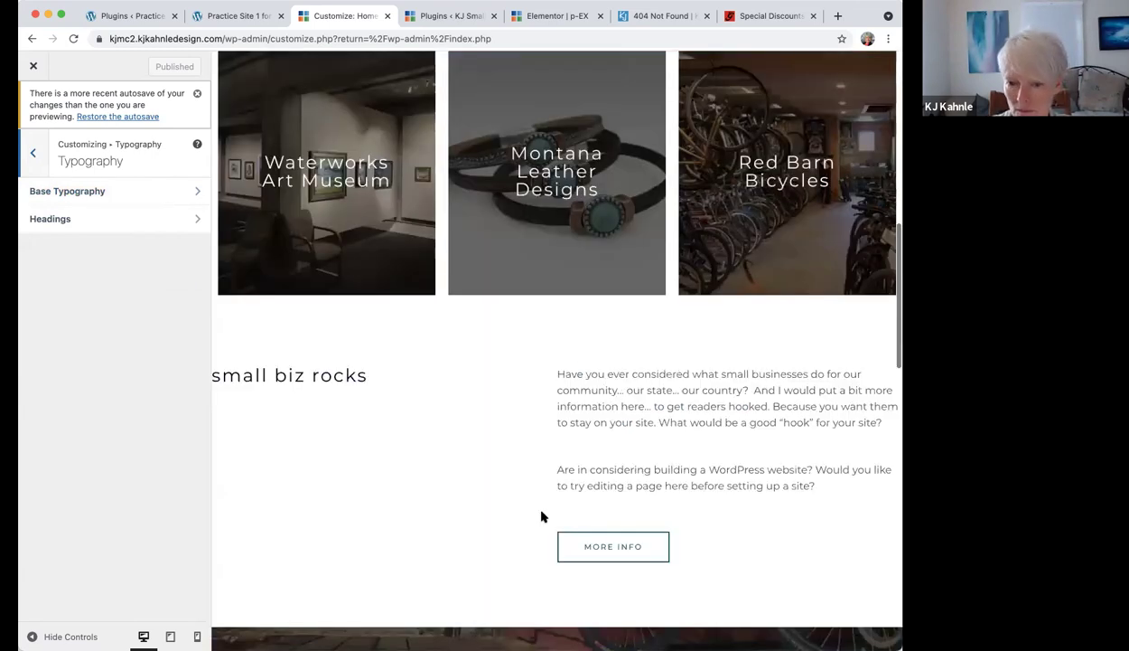
click(123, 193)
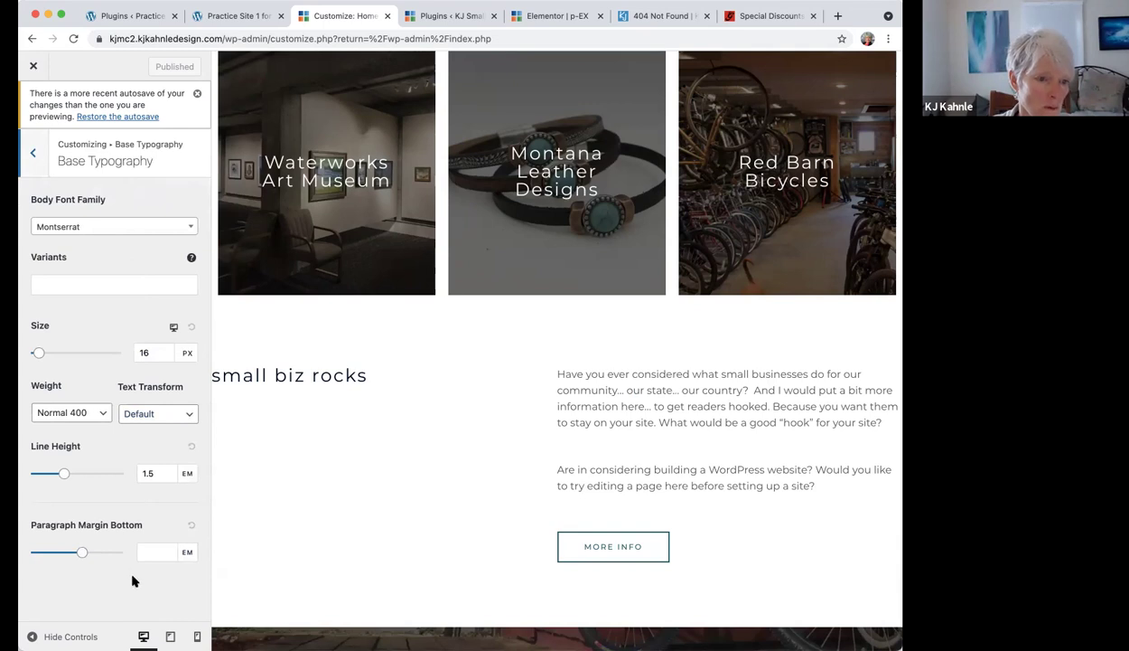
Review the global Headings typography settings, then return to the customizer's main list.
click(36, 153)
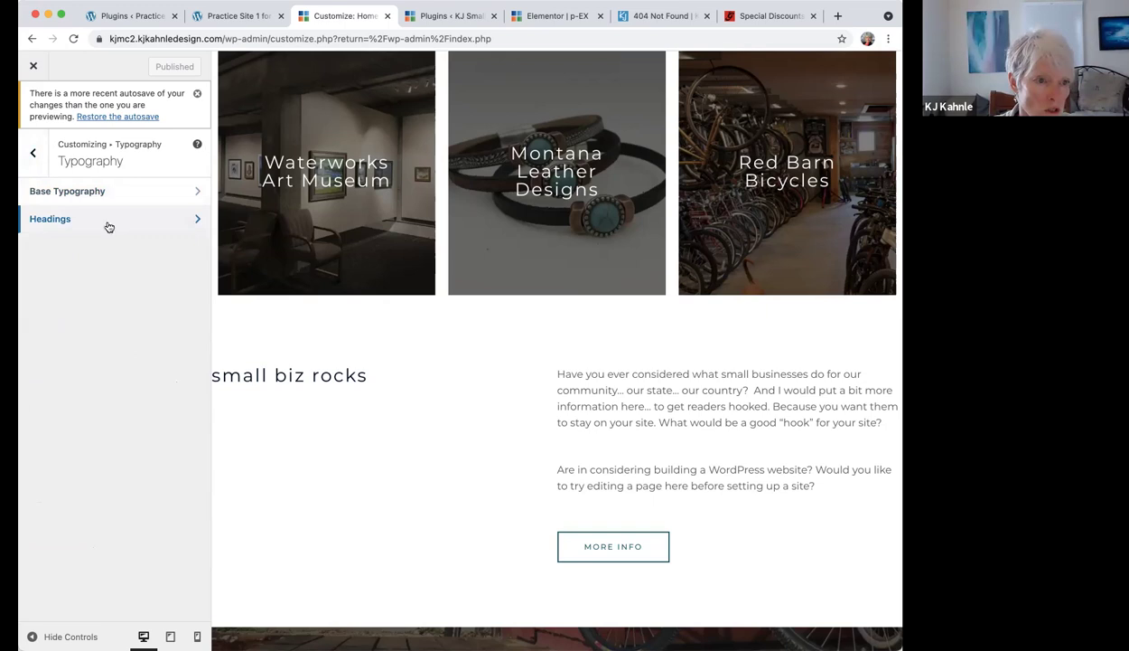
click(63, 219)
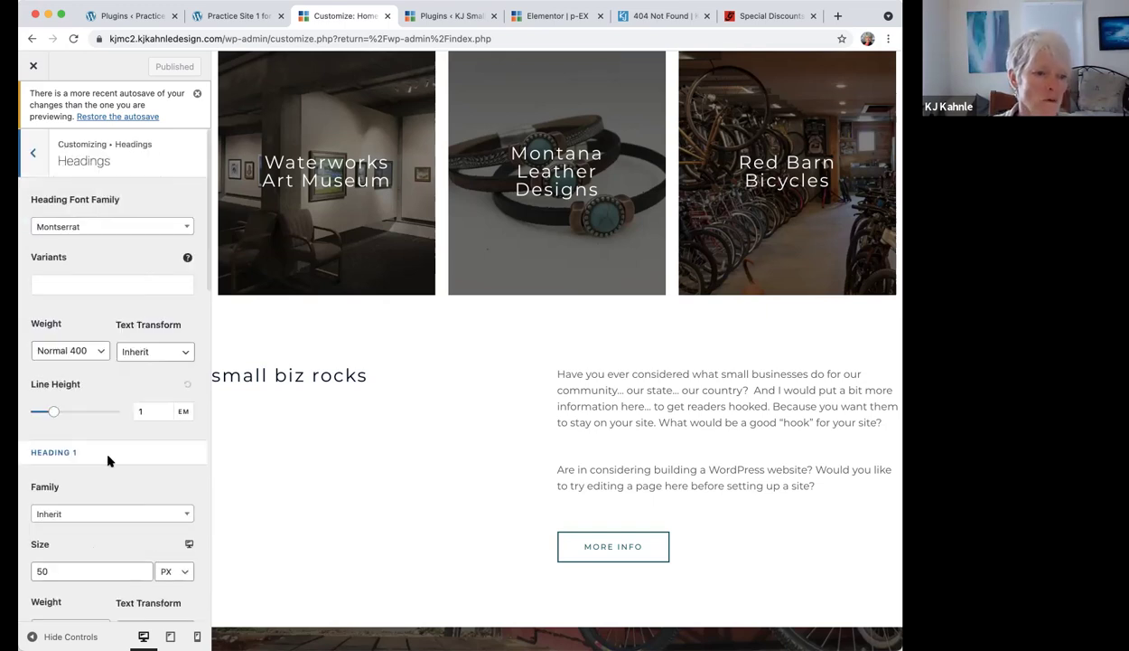
click(34, 157)
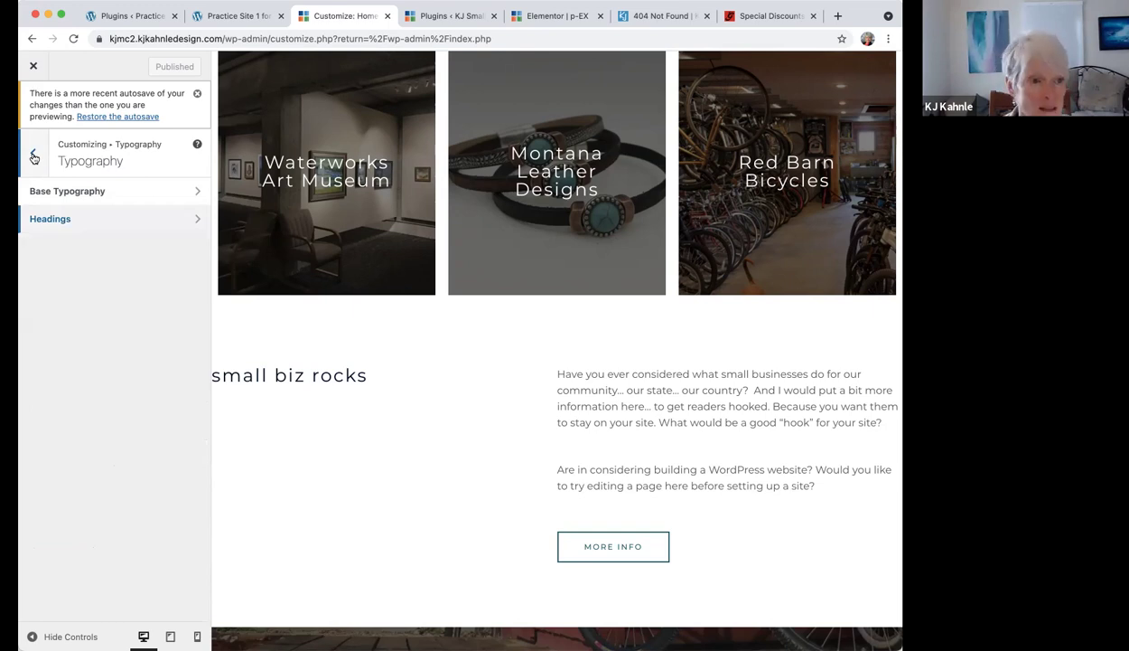
click(33, 157)
click(34, 157)
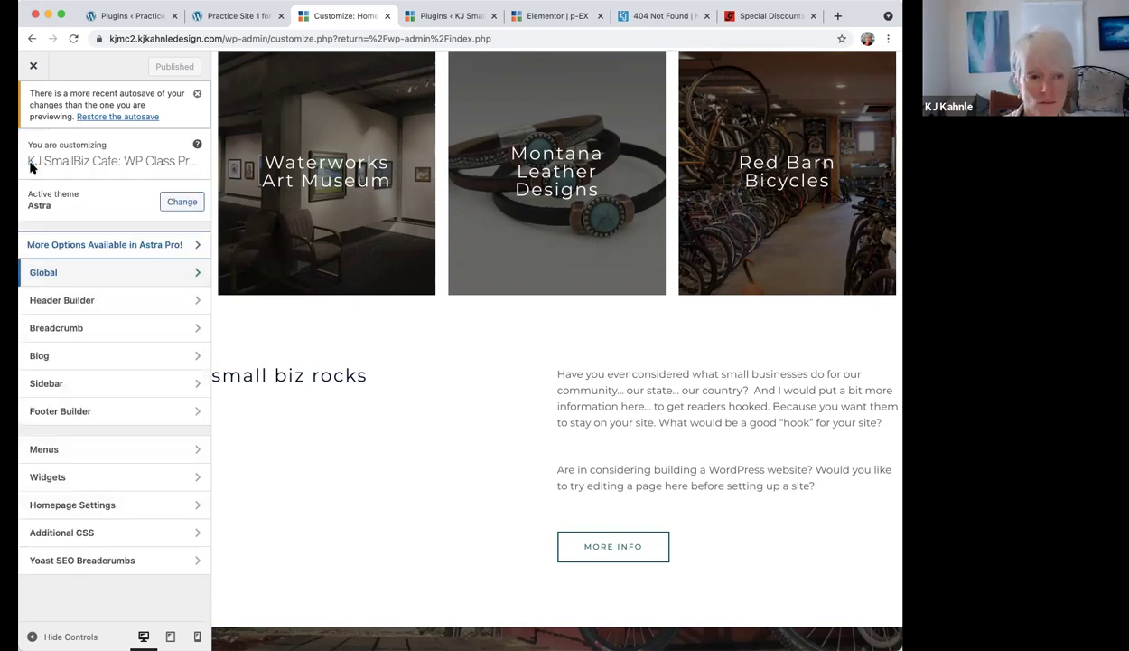
Open the Header Builder's logo settings and look at the logo image picker without choosing an image.
click(112, 305)
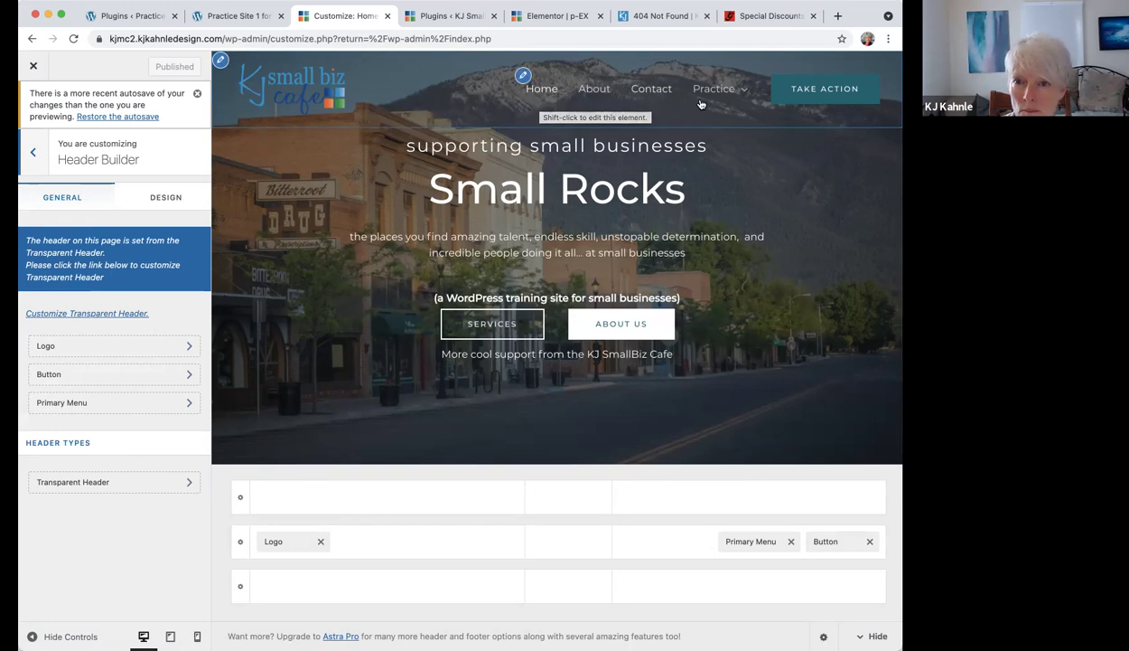
mouse_move(714, 104)
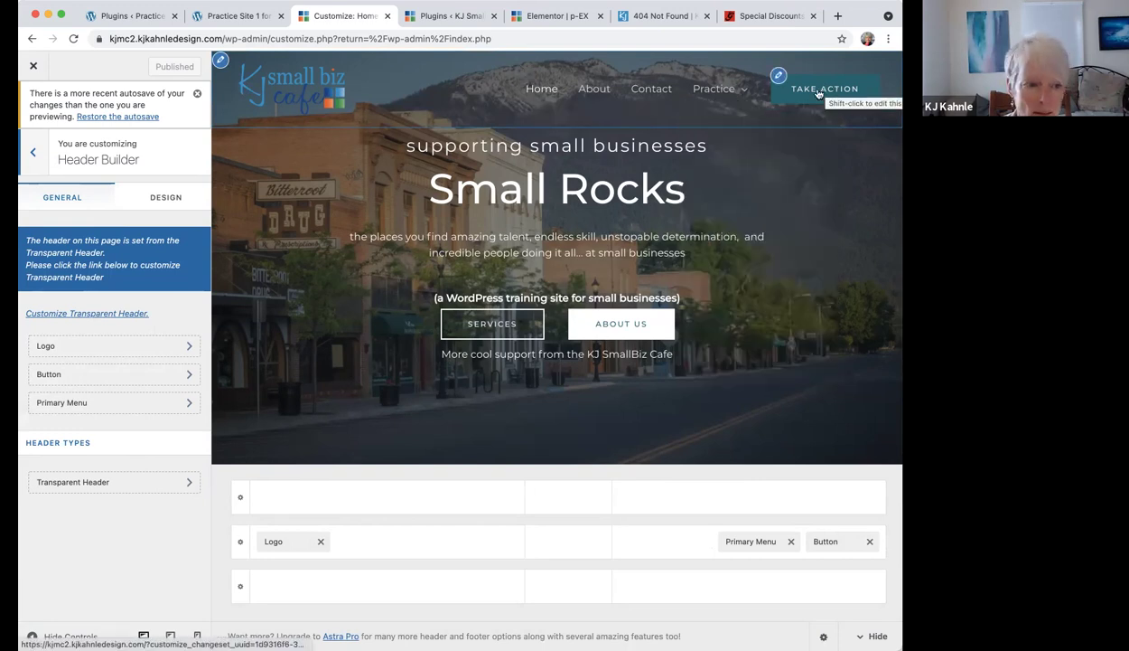
click(156, 349)
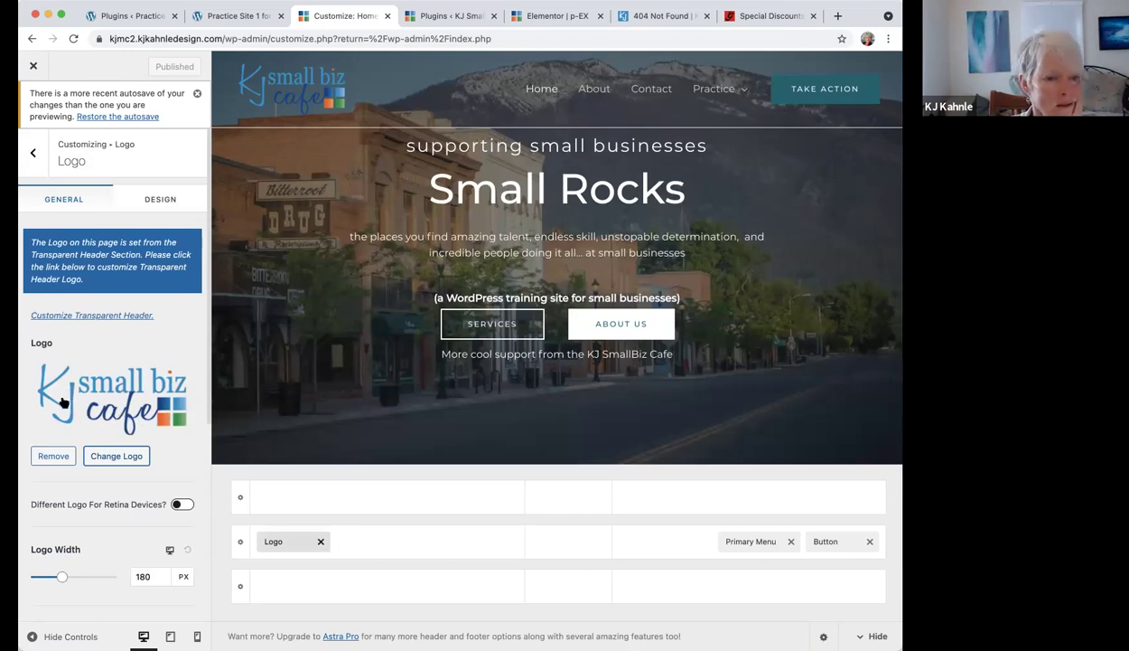
click(128, 457)
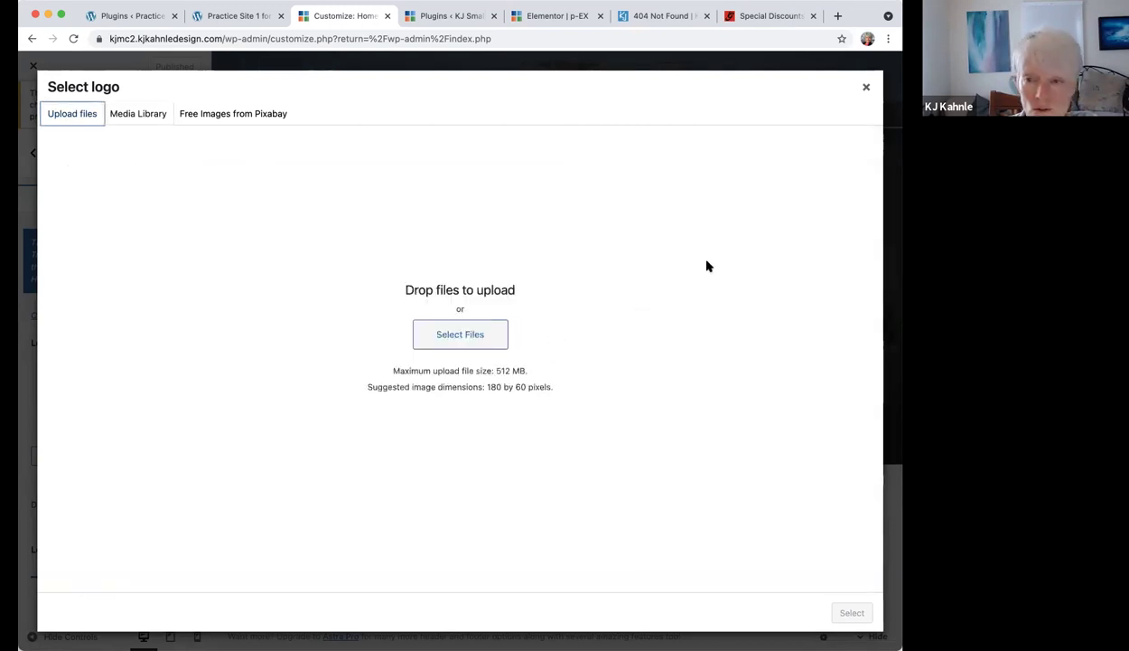
click(867, 91)
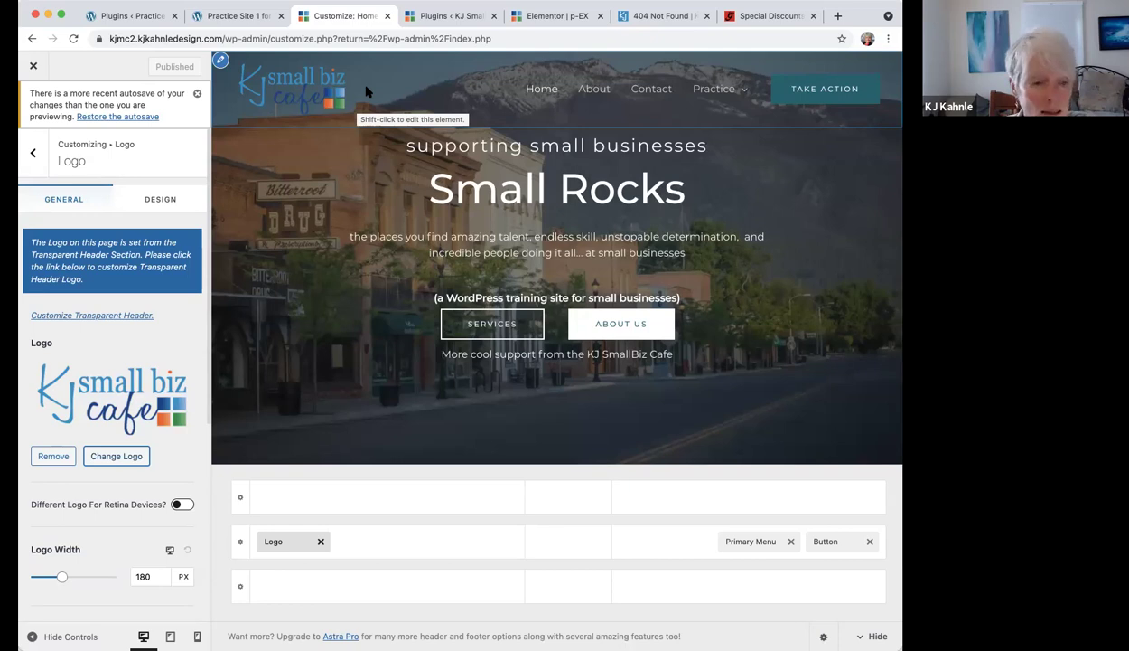
Replace the header logo with contact-bg.jpg from the media library and crop the image.
click(118, 455)
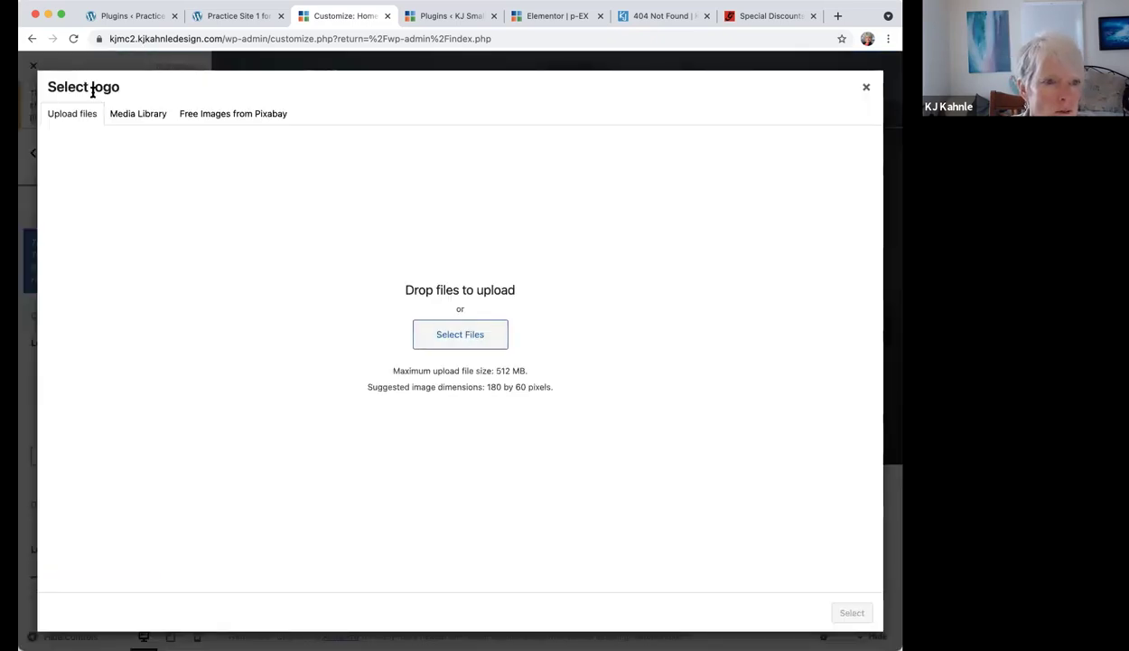
click(126, 115)
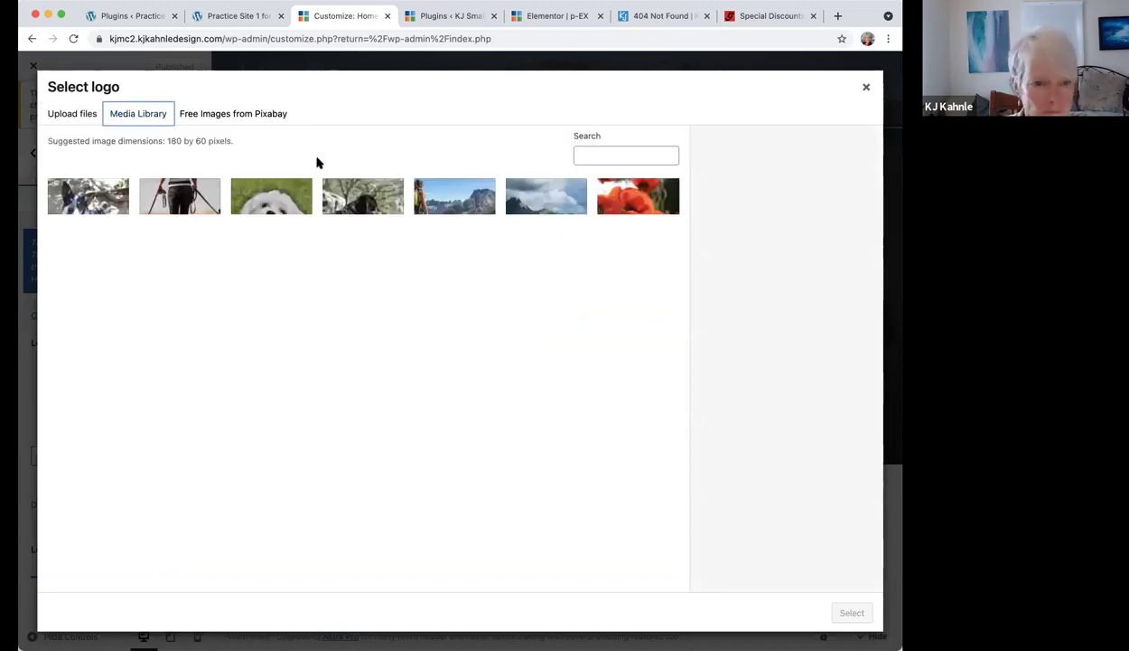
scroll(428, 440, down, 2)
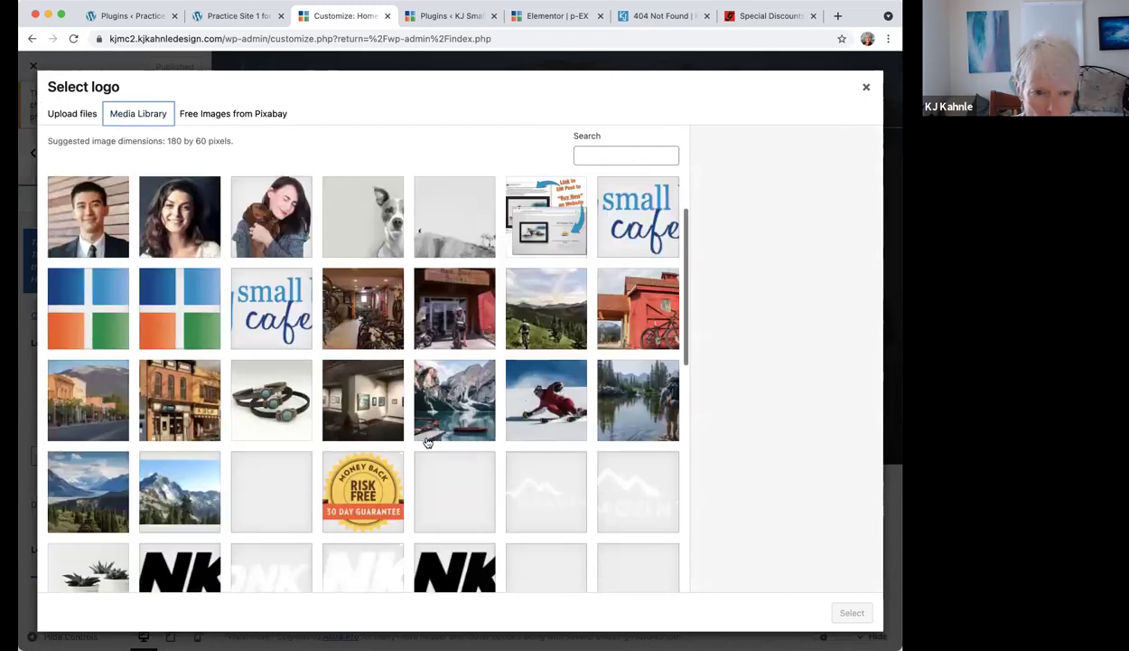
scroll(429, 440, down, 3)
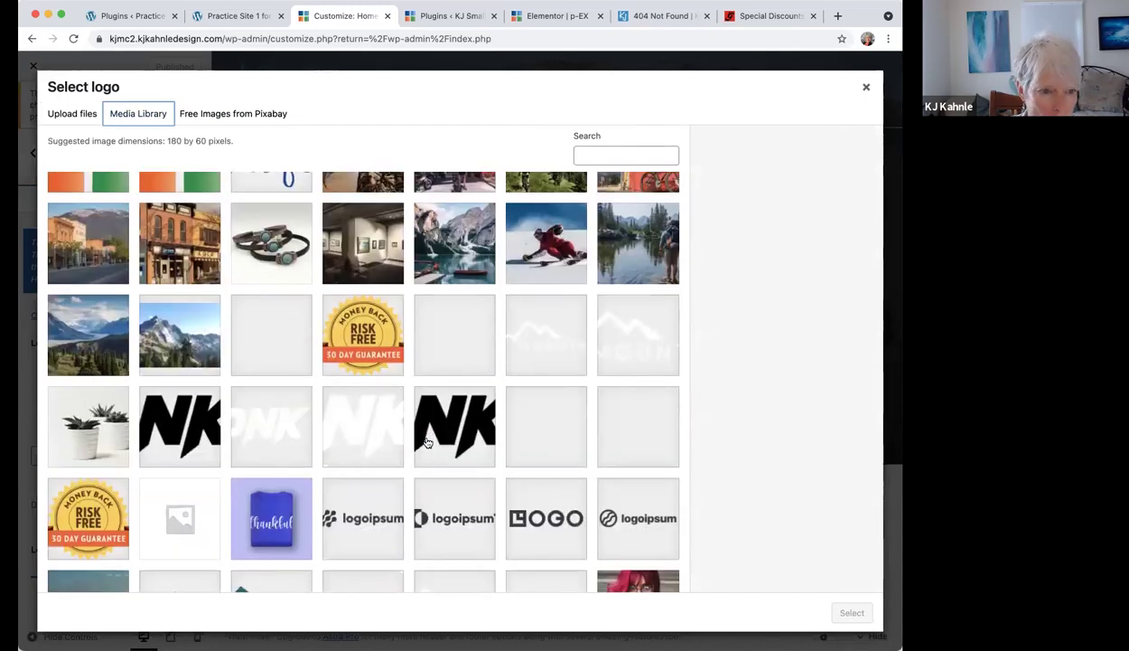
scroll(81, 462, down, 3)
scroll(85, 467, up, 1)
click(85, 466)
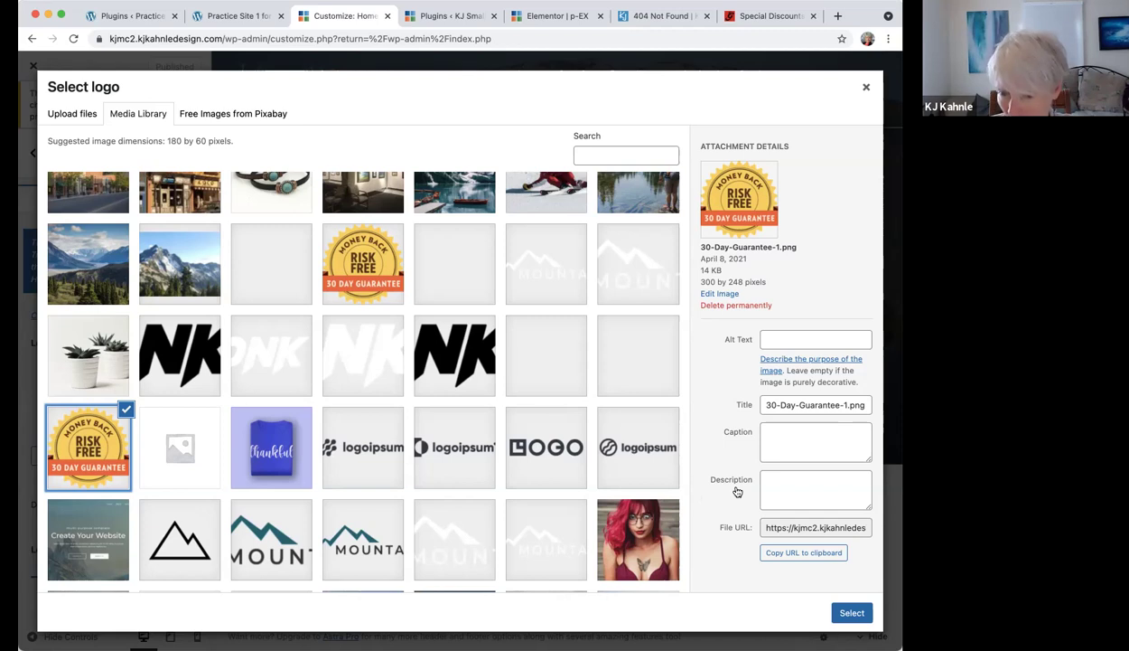
click(90, 363)
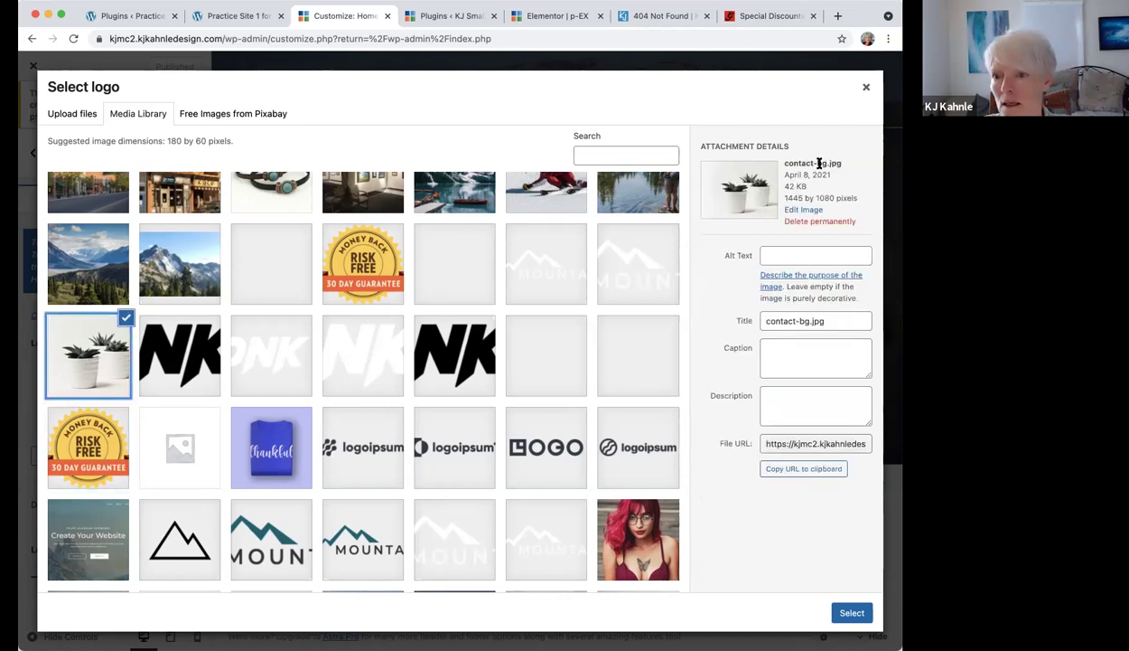
click(852, 613)
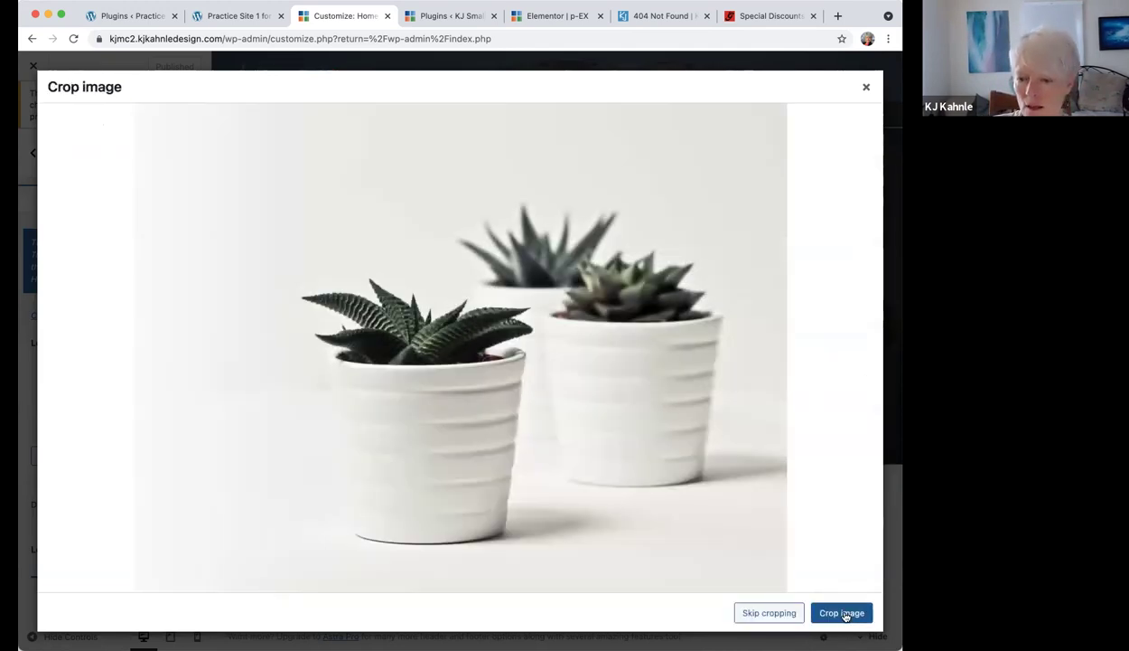
click(824, 602)
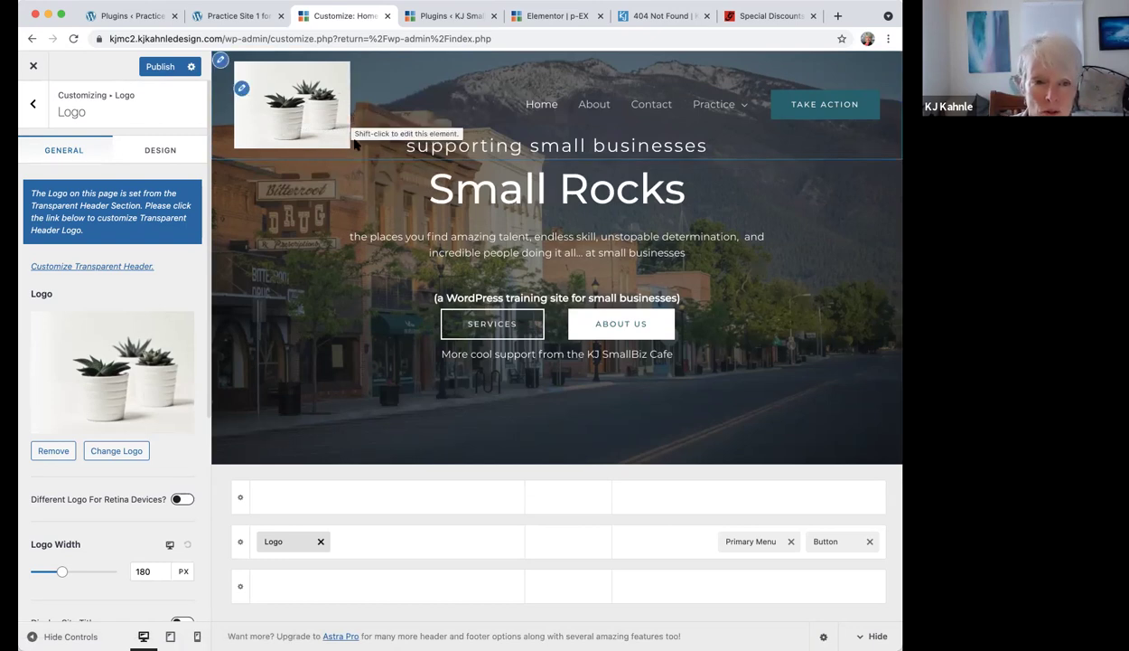
Review the logo width, site title, tagline and site icon settings, then return to the Header Builder.
scroll(174, 448, down, 1)
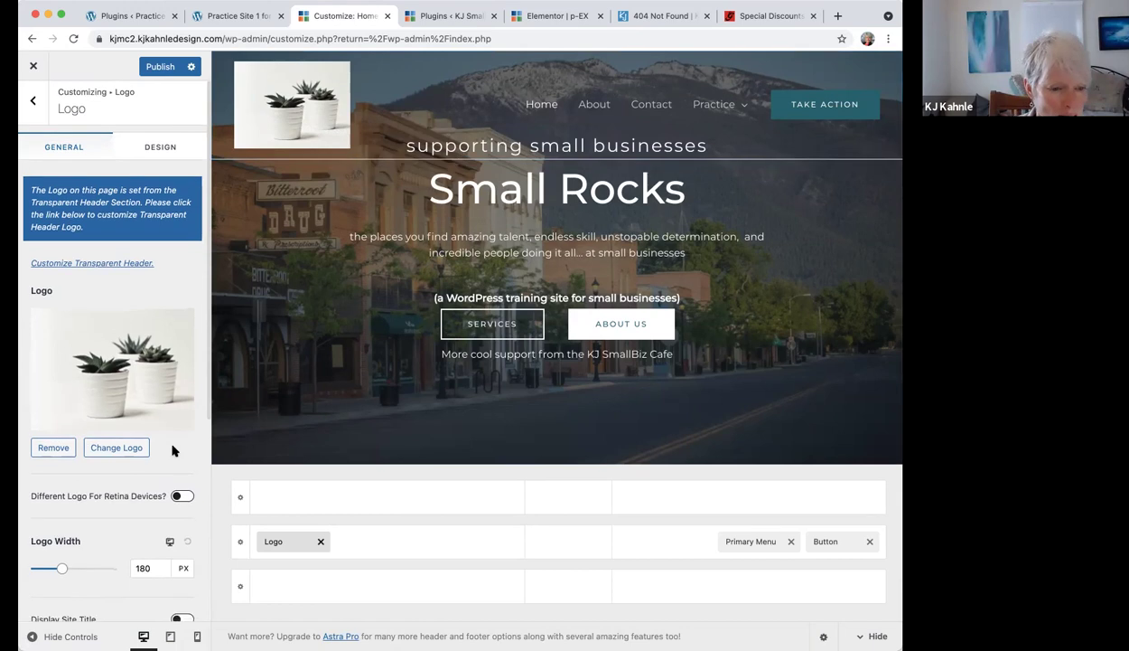
scroll(174, 450, down, 10)
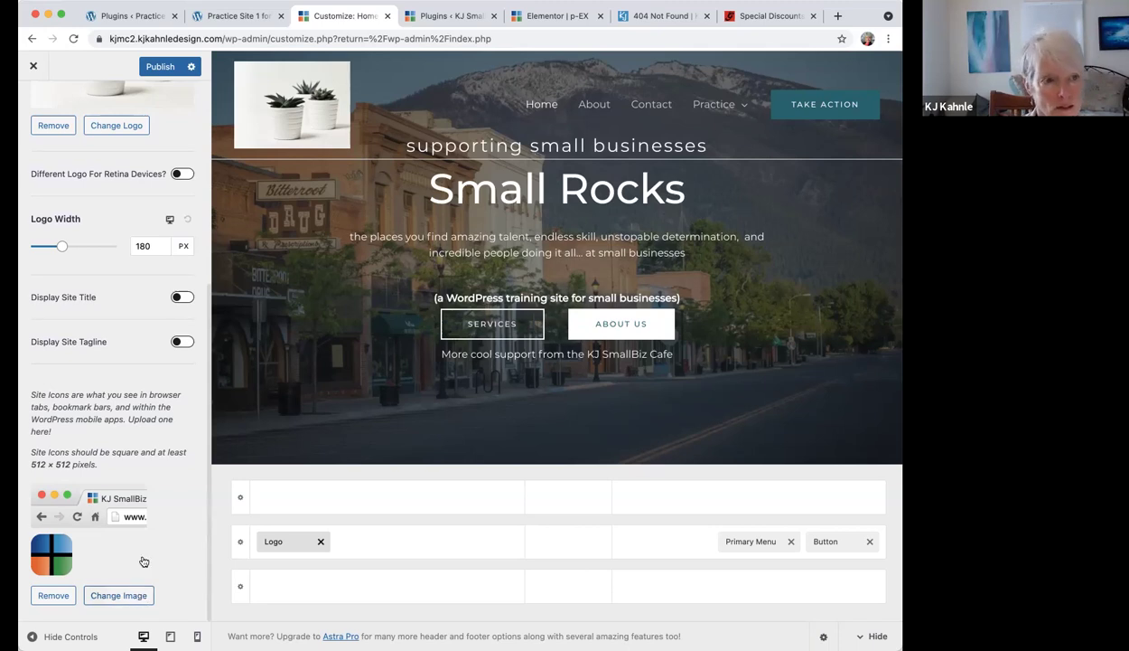
scroll(145, 312, up, 5)
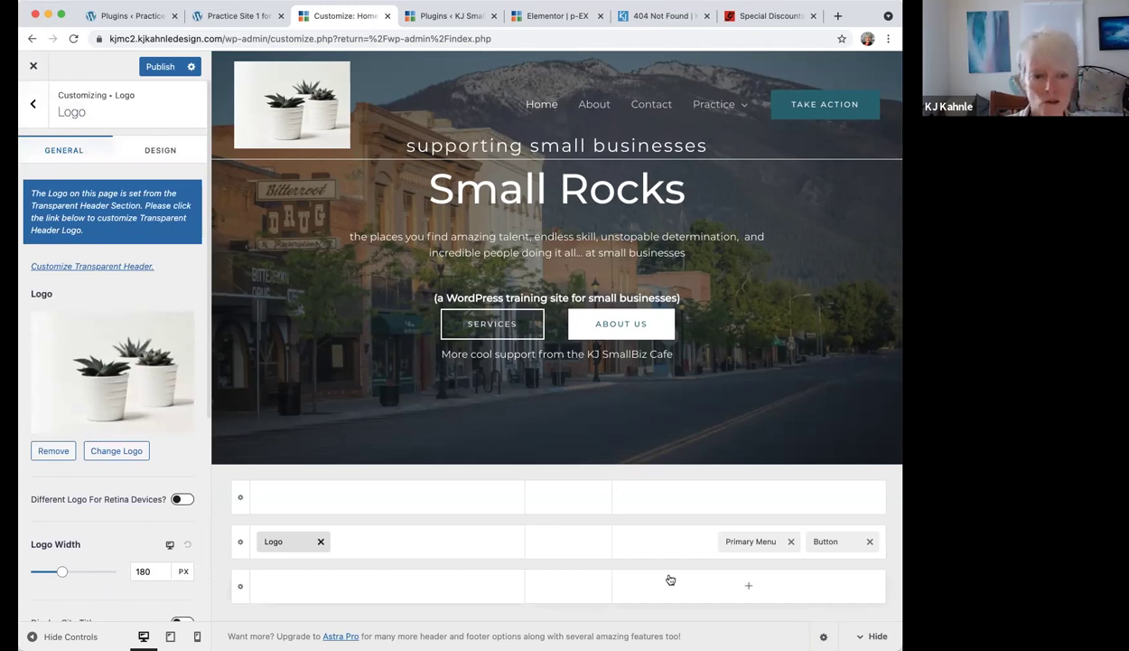
click(34, 106)
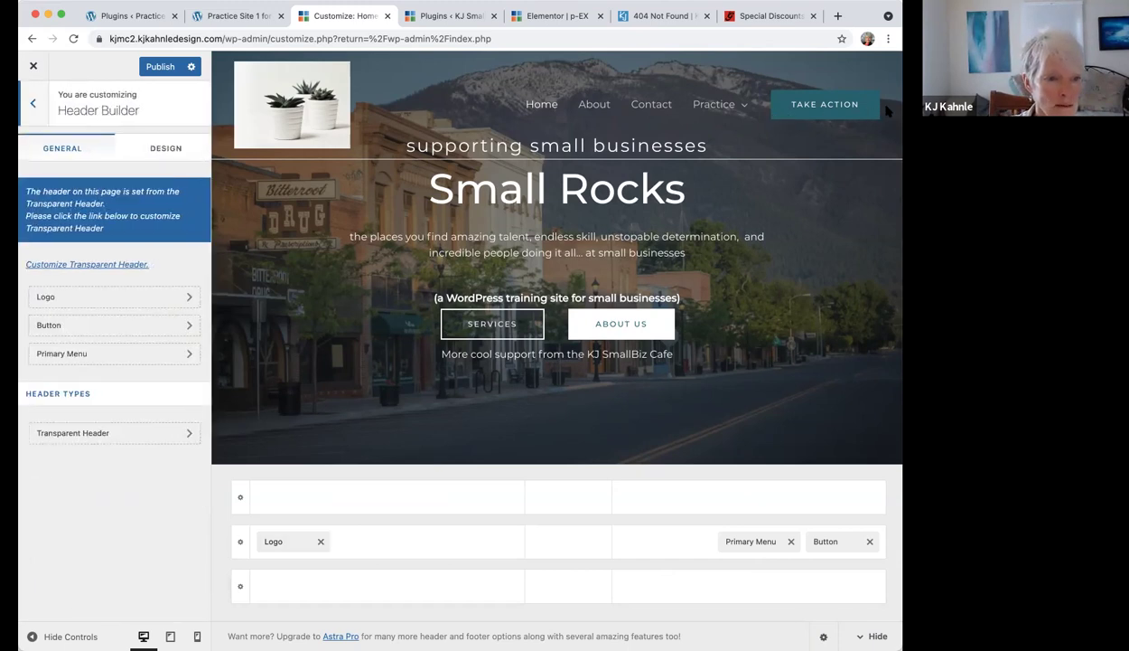
Review the header Primary Menu's general and design settings, then return to the customizer's main list.
click(68, 355)
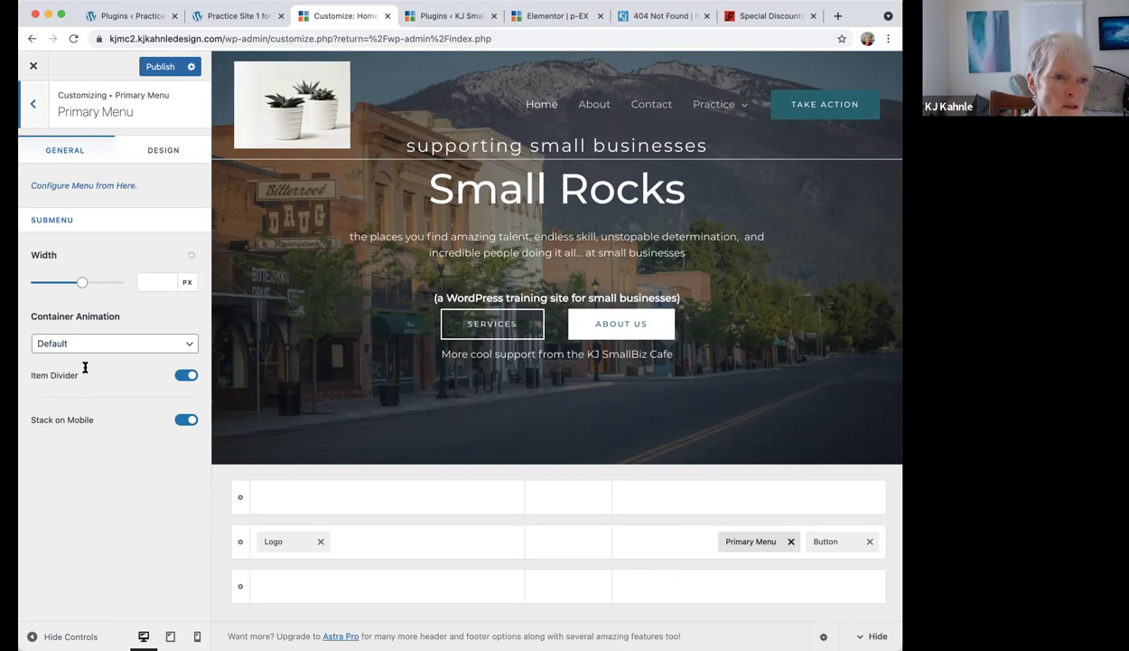
click(164, 148)
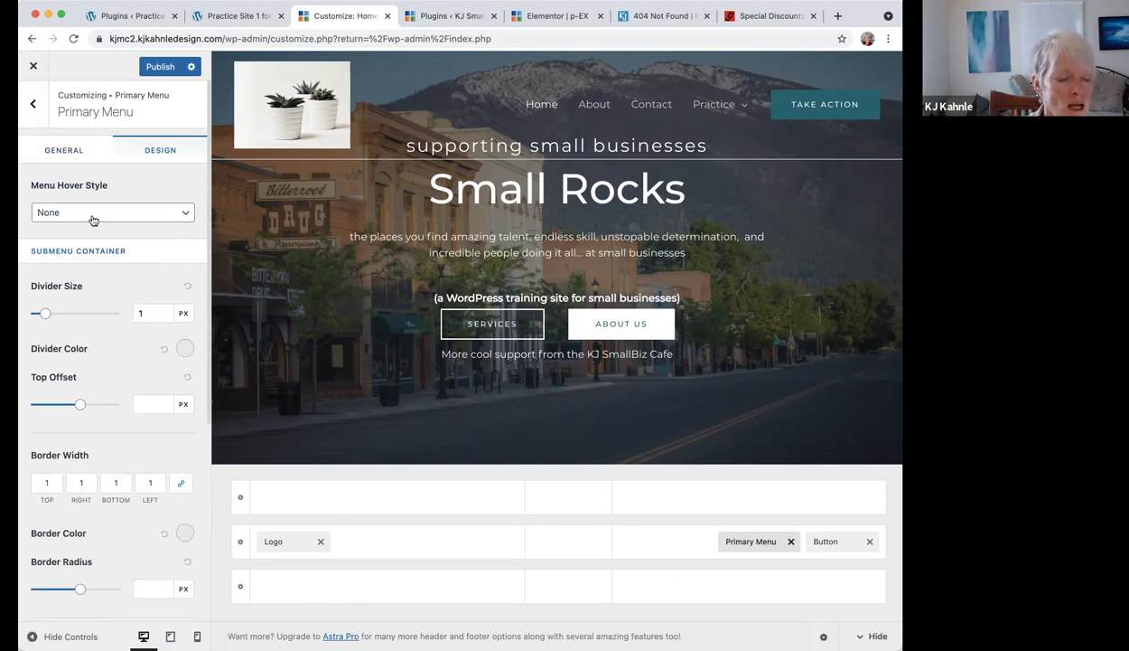
scroll(128, 390, down, 5)
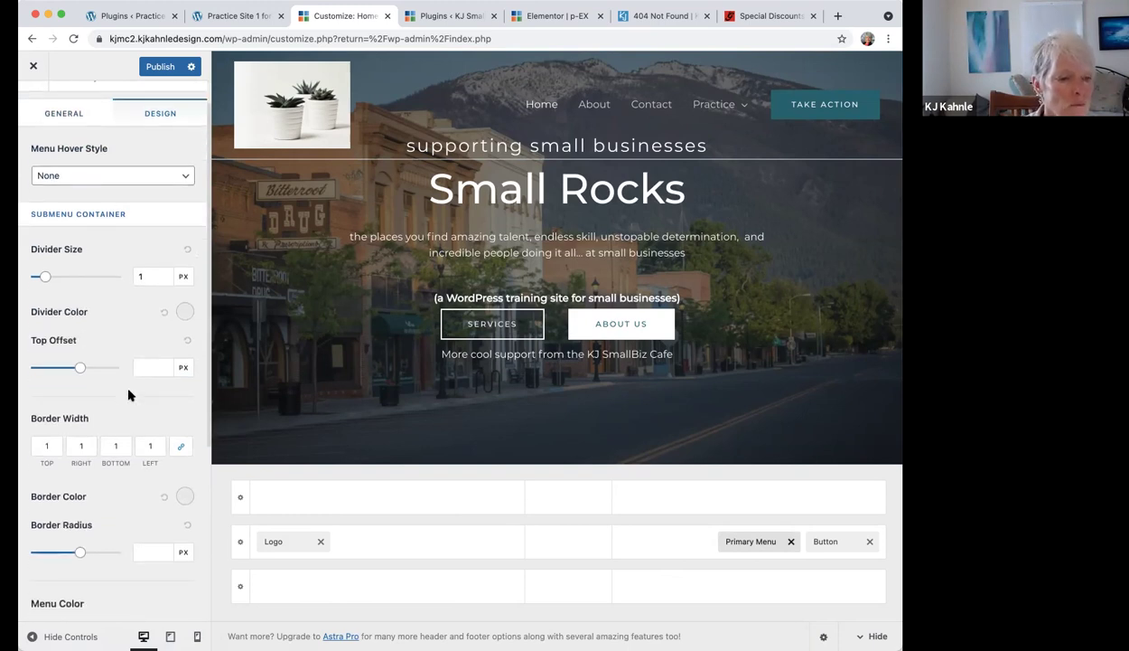
scroll(101, 558, down, 3)
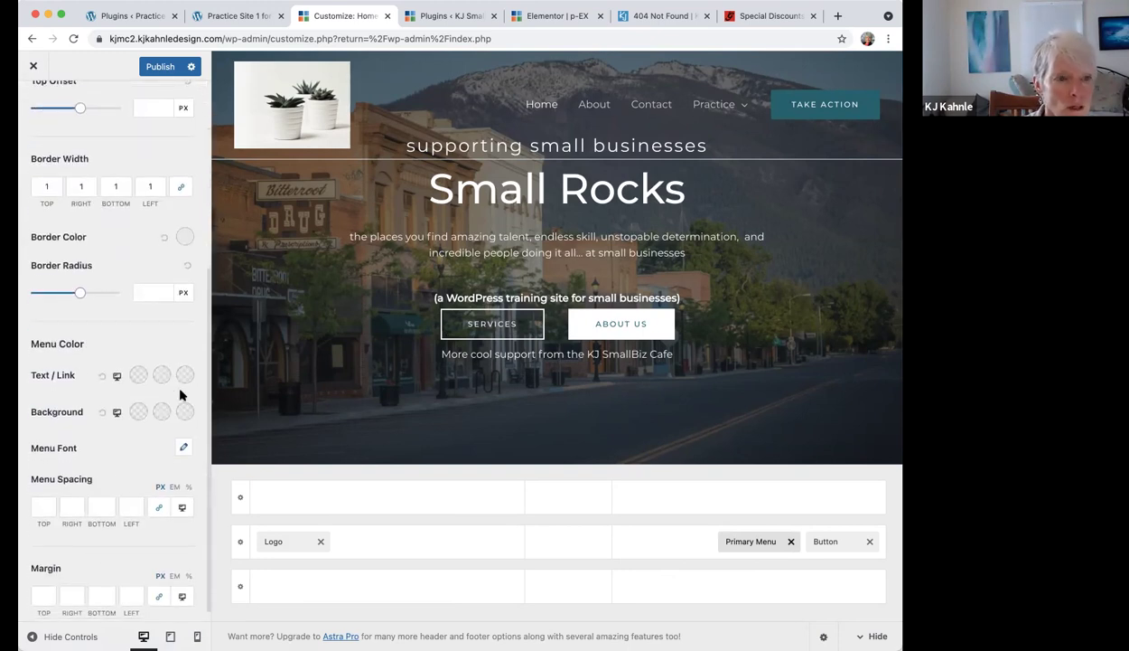
scroll(131, 223, up, 4)
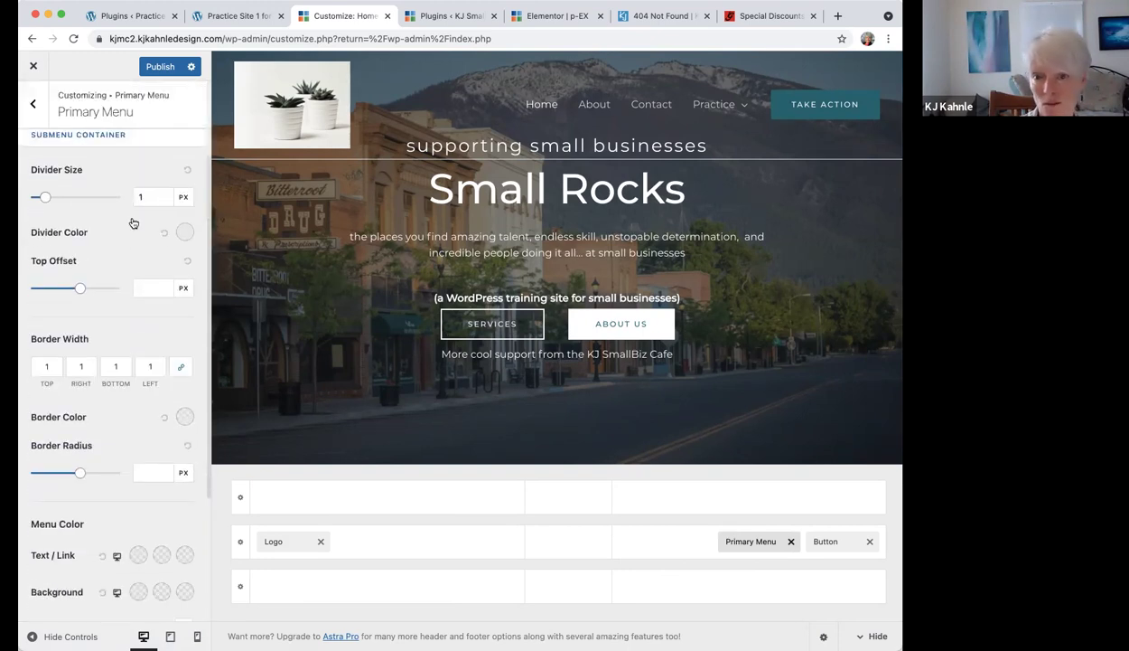
scroll(133, 222, up, 3)
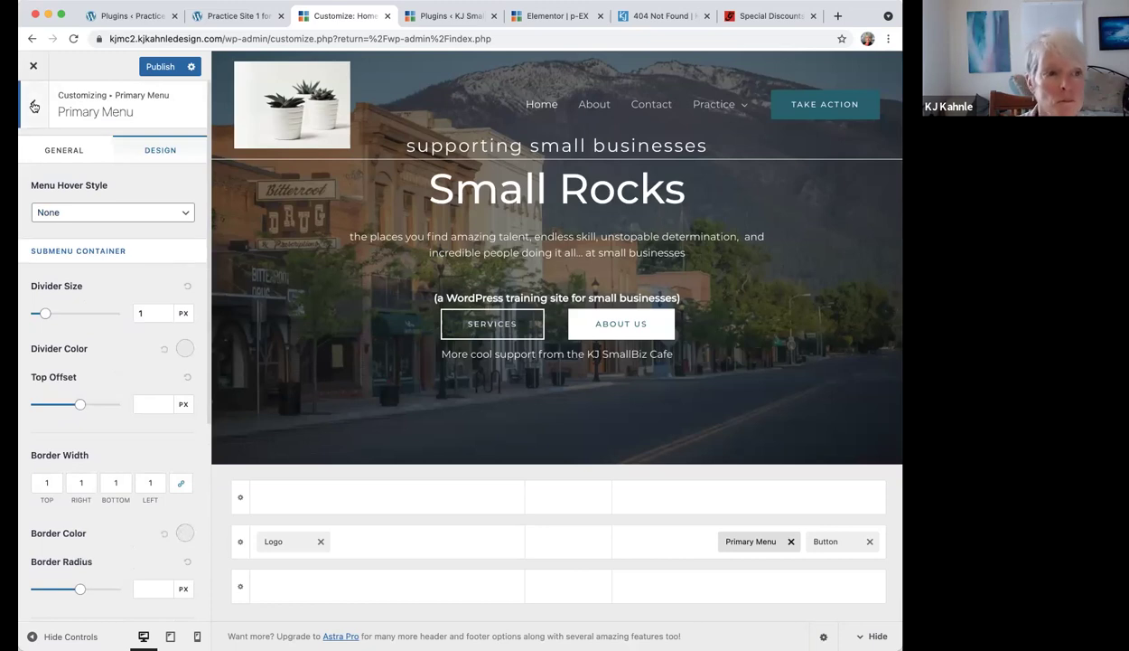
click(33, 107)
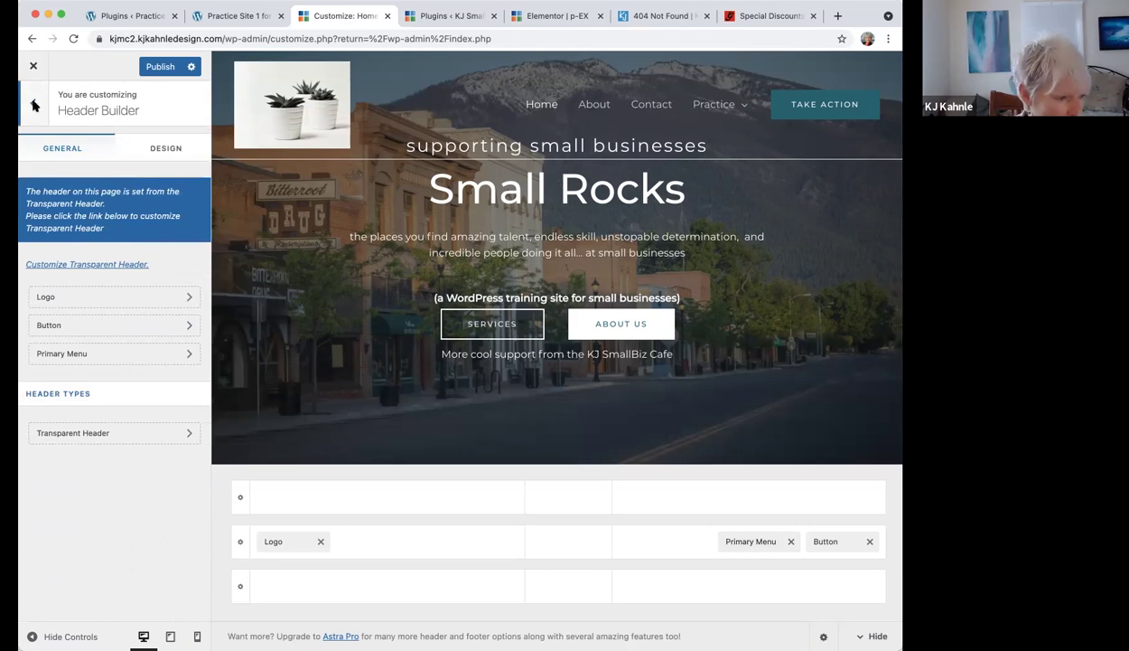
click(33, 107)
click(33, 106)
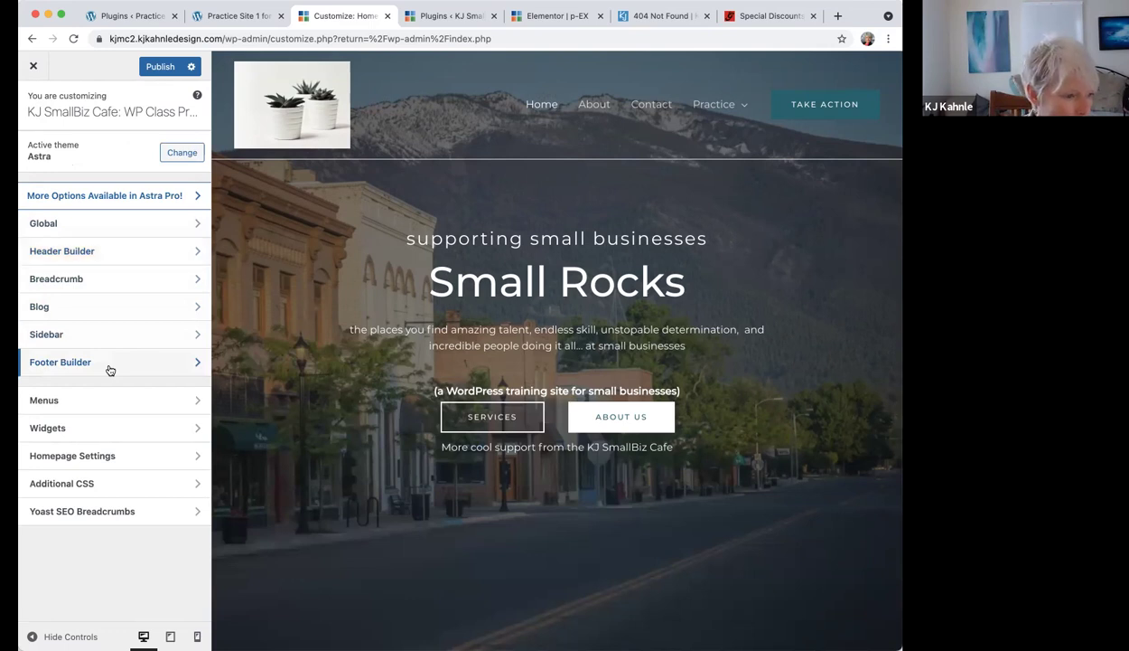
Open the Footer Builder and inspect Widget 3's image and text content, then return to the customizer's main list.
scroll(445, 459, down, 3)
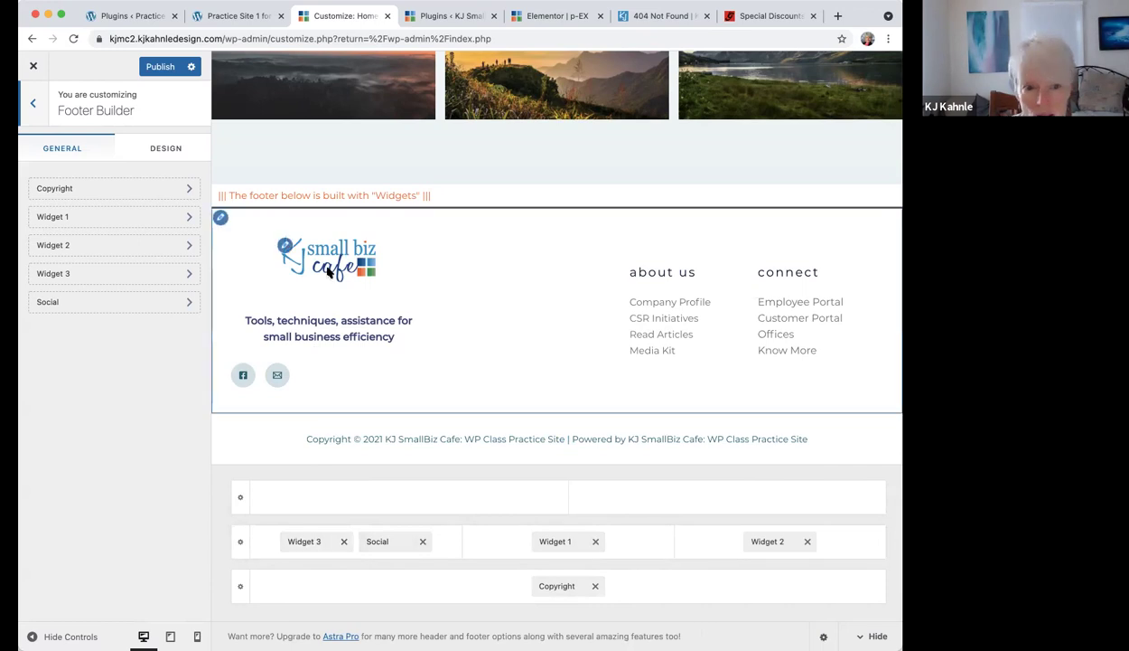
click(285, 245)
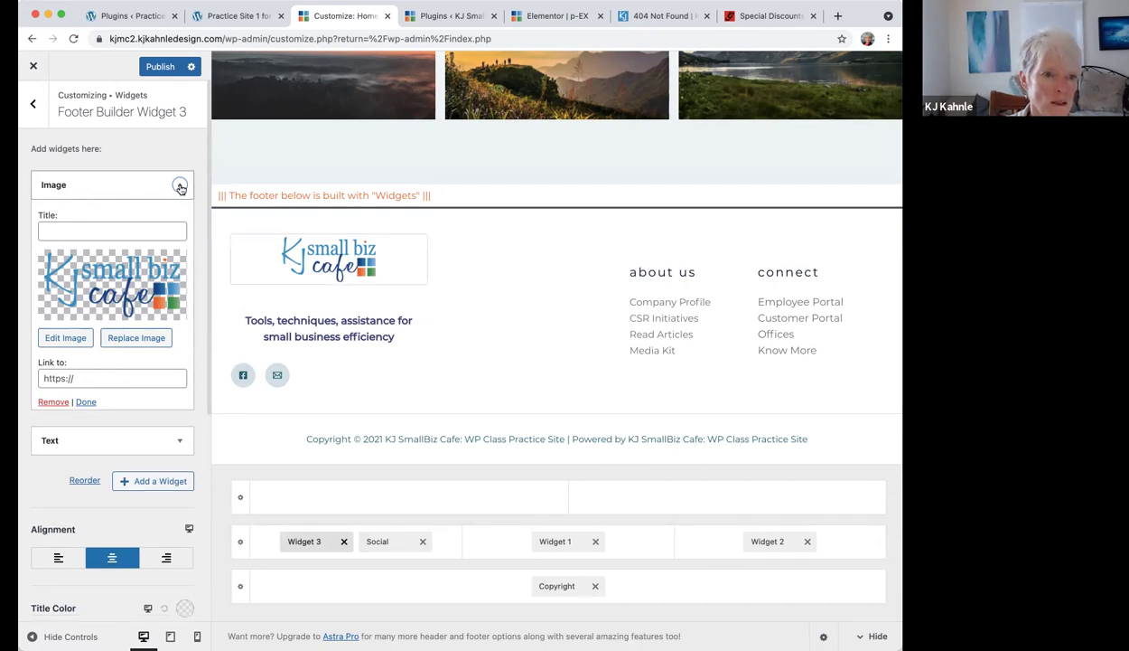
click(180, 187)
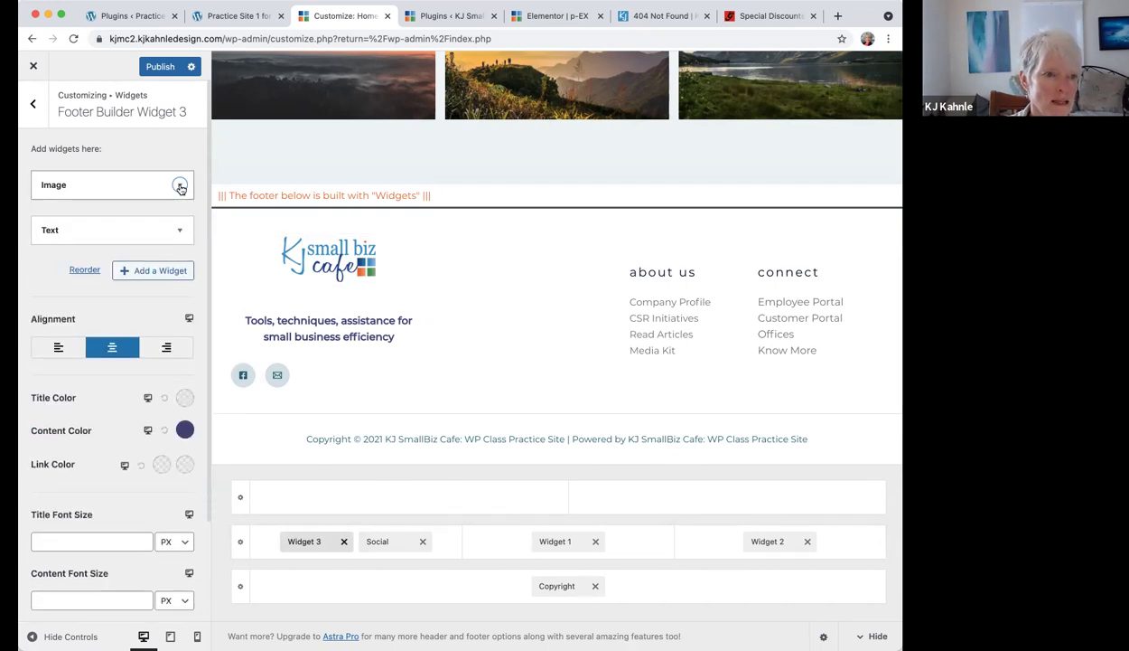
click(178, 232)
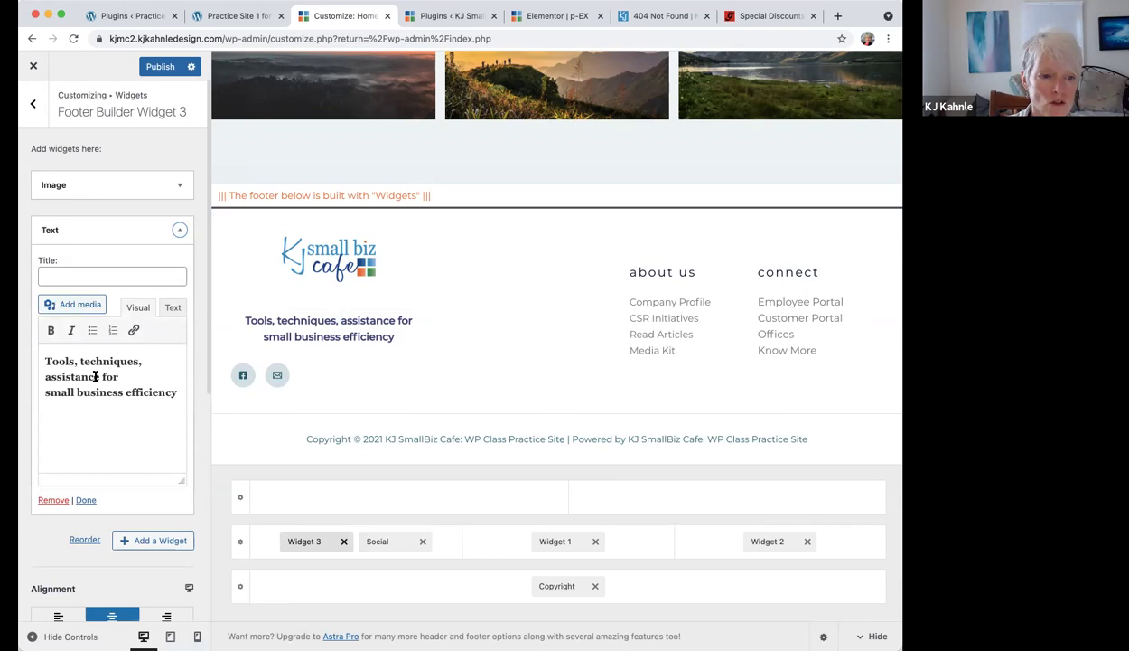
drag(97, 376, 26, 375)
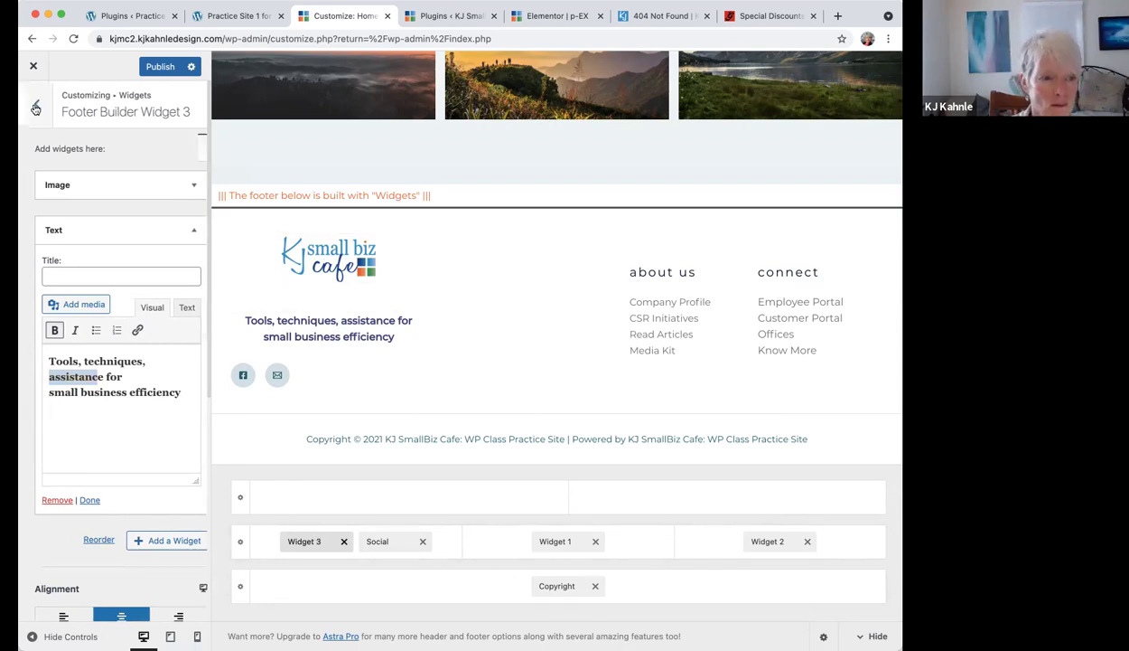
click(34, 107)
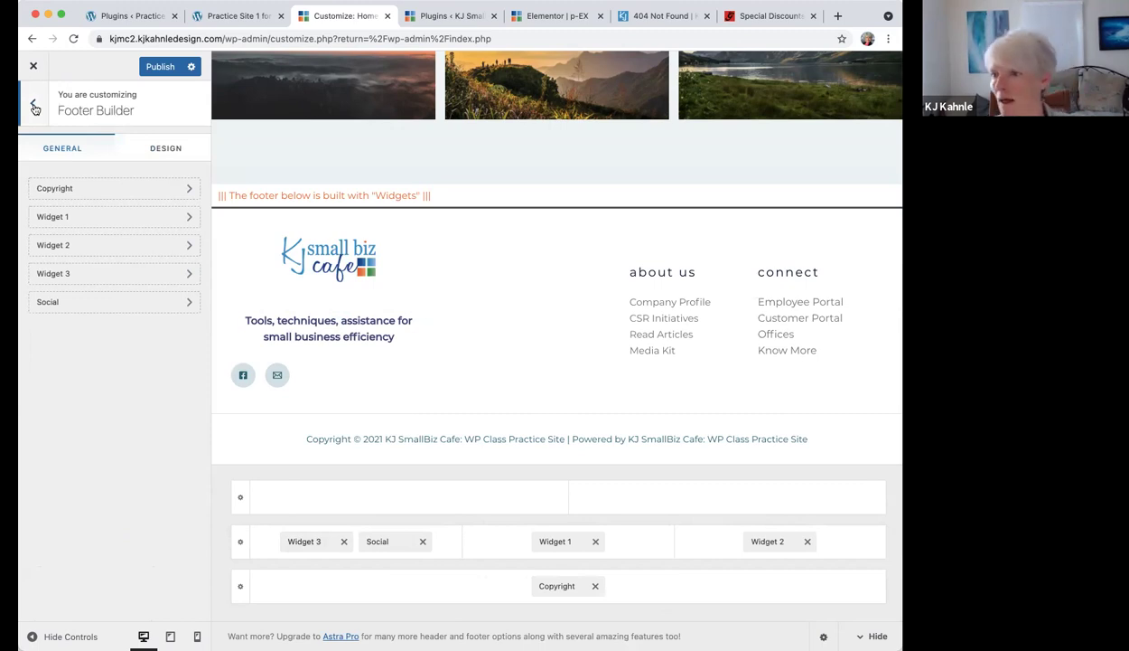
click(34, 107)
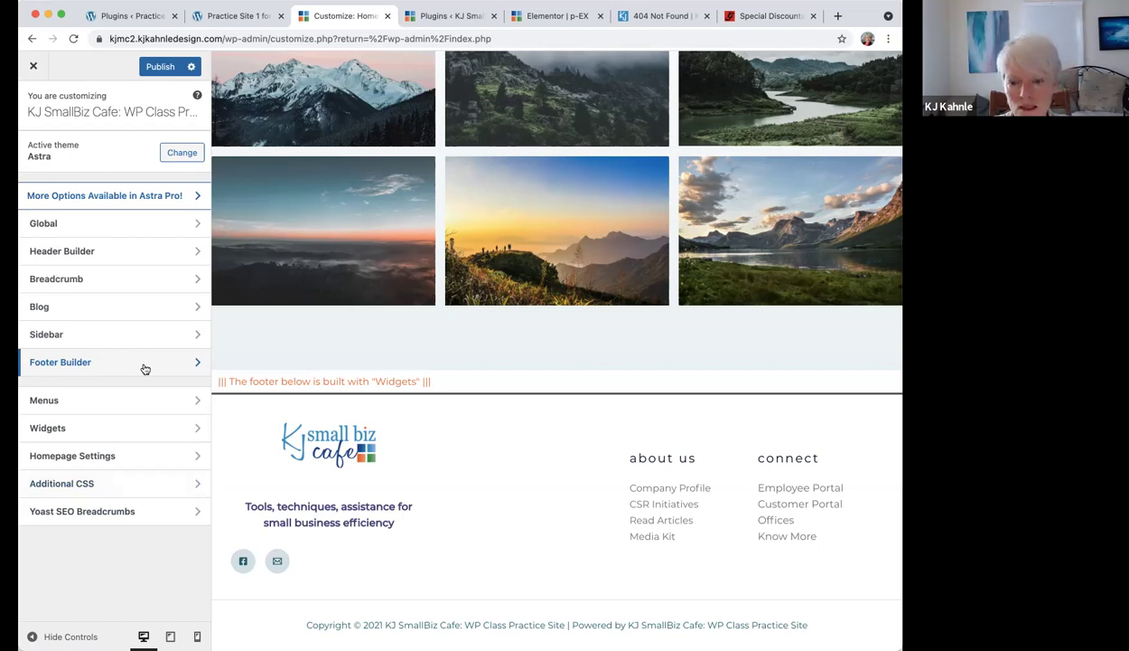
Open the Menus settings and compare the Primary menu's items with the header navigation in the site preview, then return to the menu list.
click(45, 401)
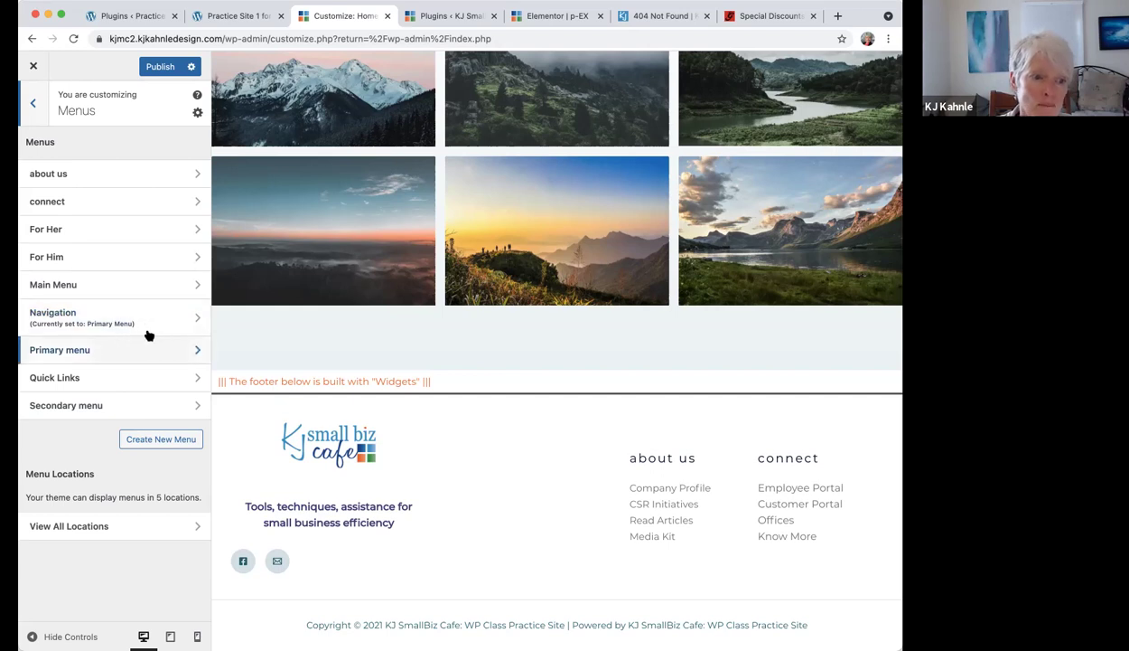
scroll(472, 318, up, 2)
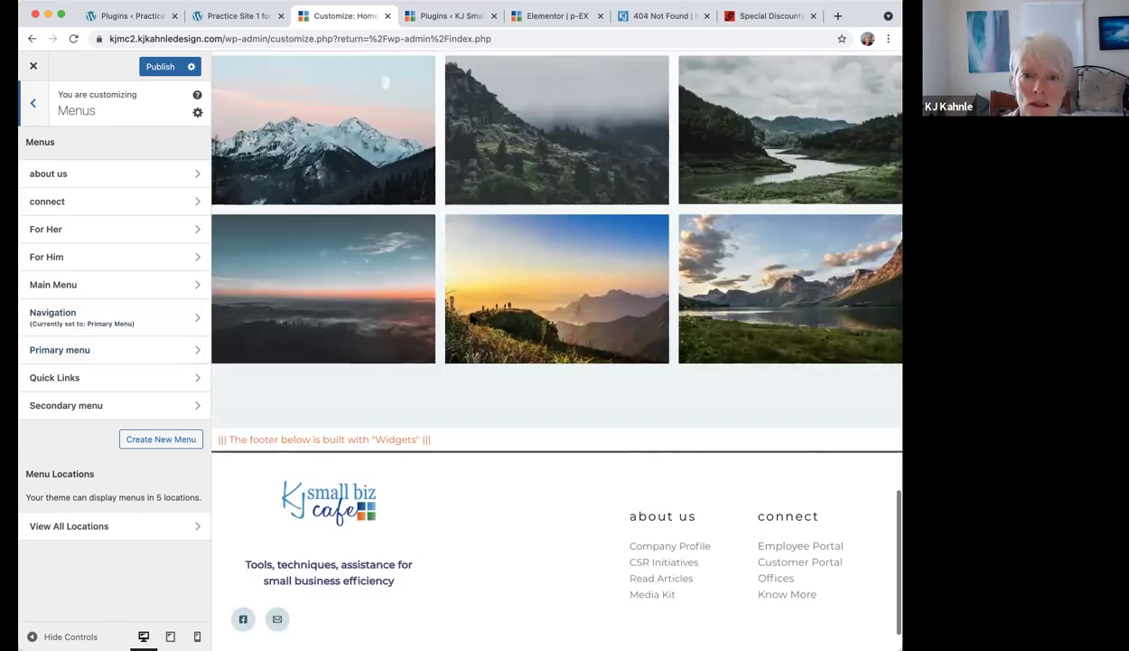
scroll(463, 313, up, 10)
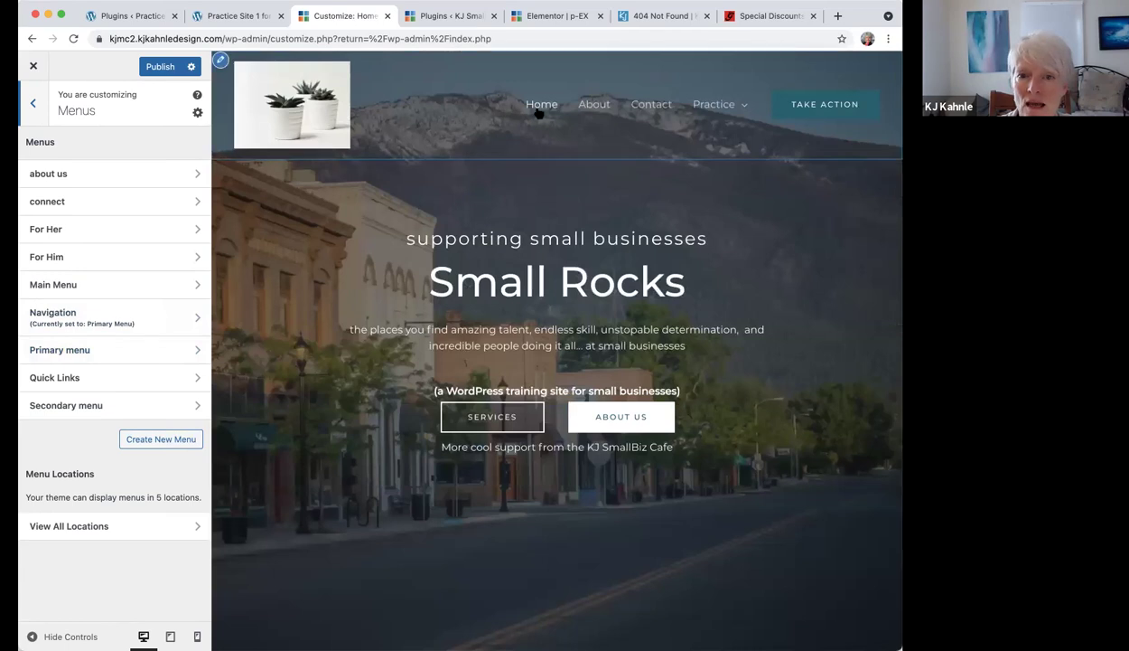
mouse_move(691, 115)
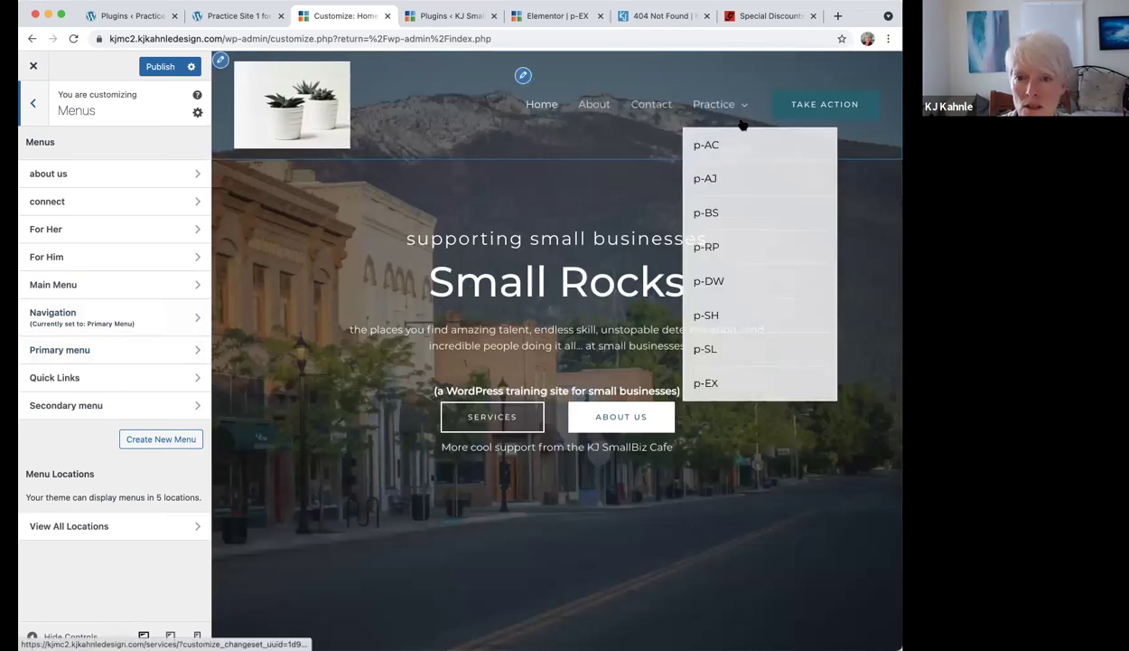
click(111, 358)
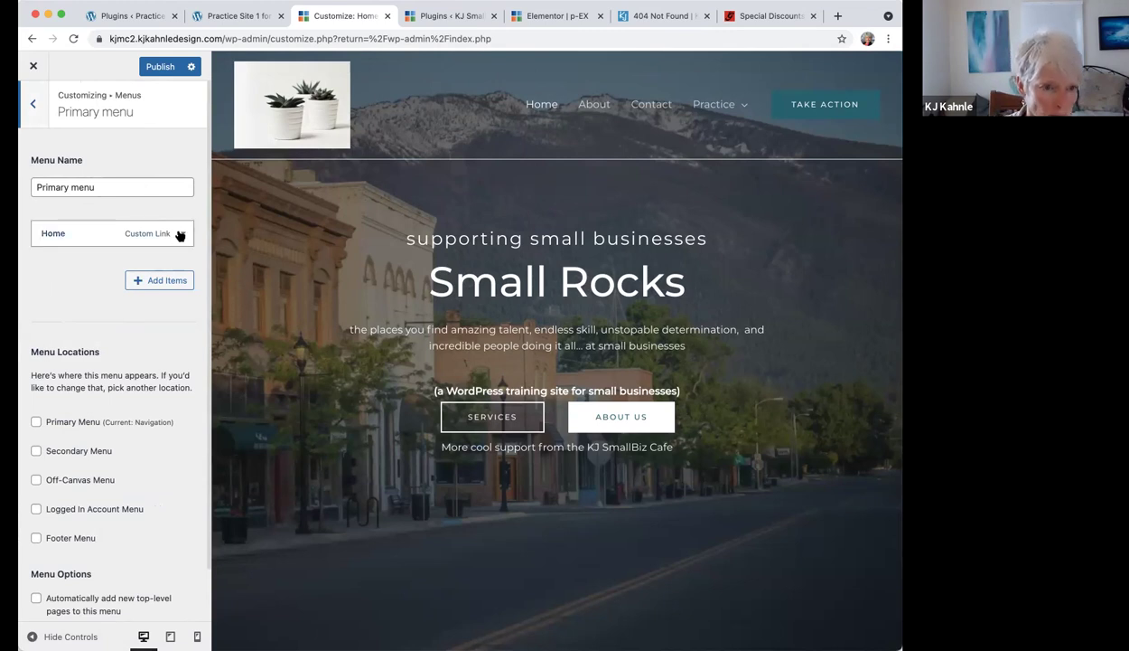
click(33, 106)
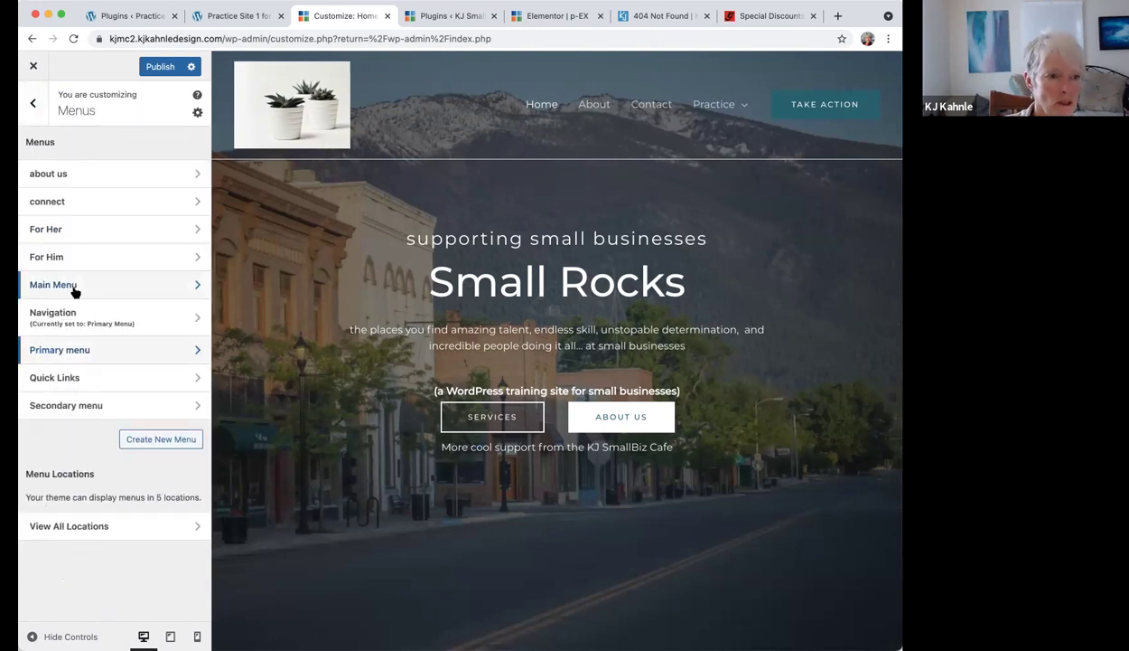
Open the Navigation menu and compare its items with the Practice submenu in the site preview.
click(56, 314)
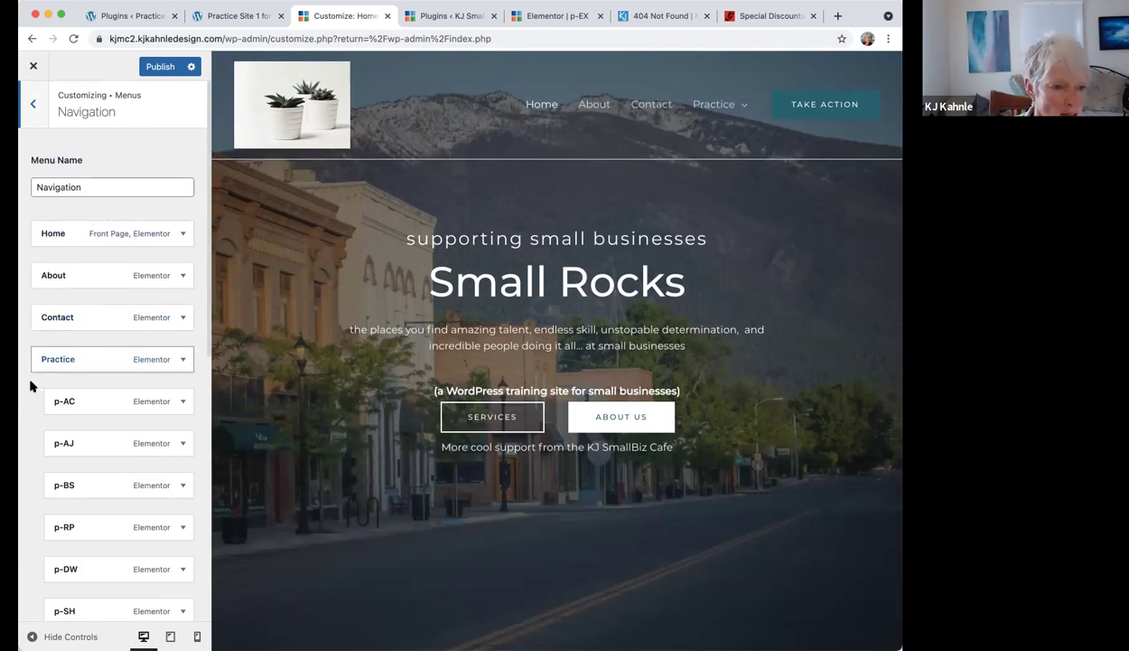
scroll(39, 525, down, 3)
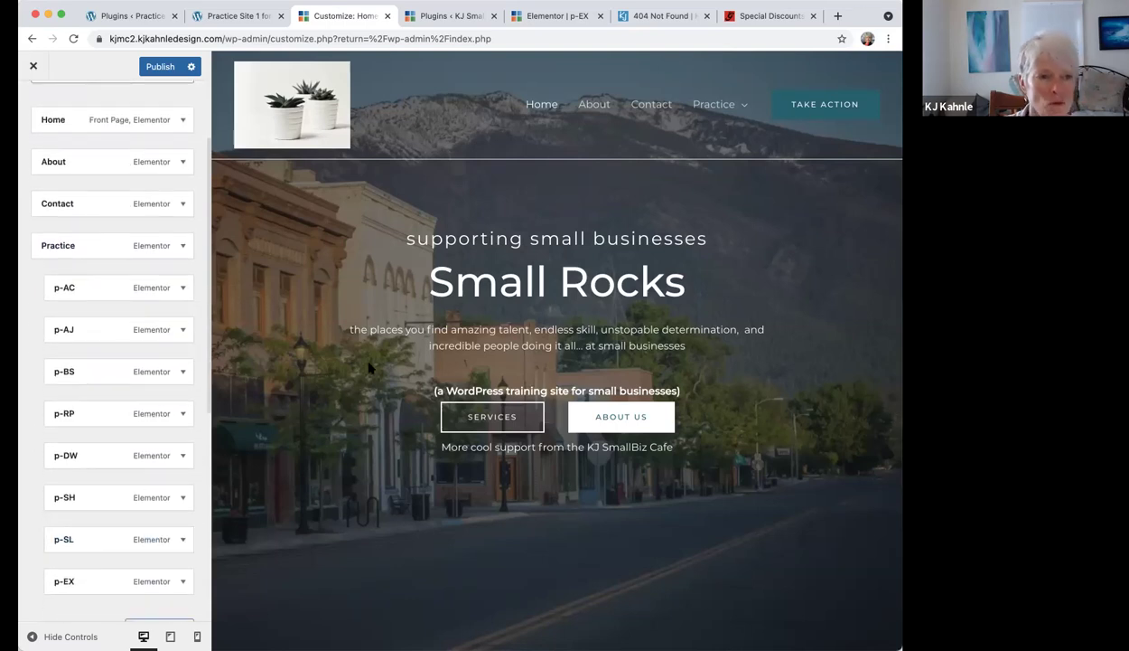
mouse_move(720, 113)
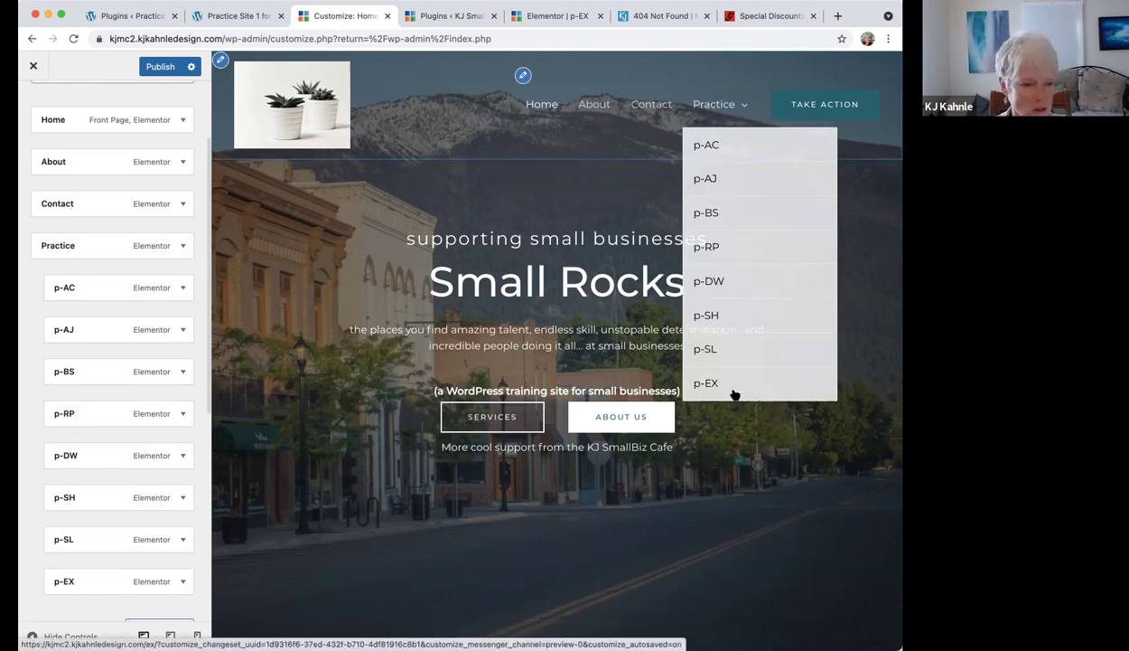
Remove the p-EX item from the Practice submenu of the Navigation menu.
scroll(124, 452, down, 2)
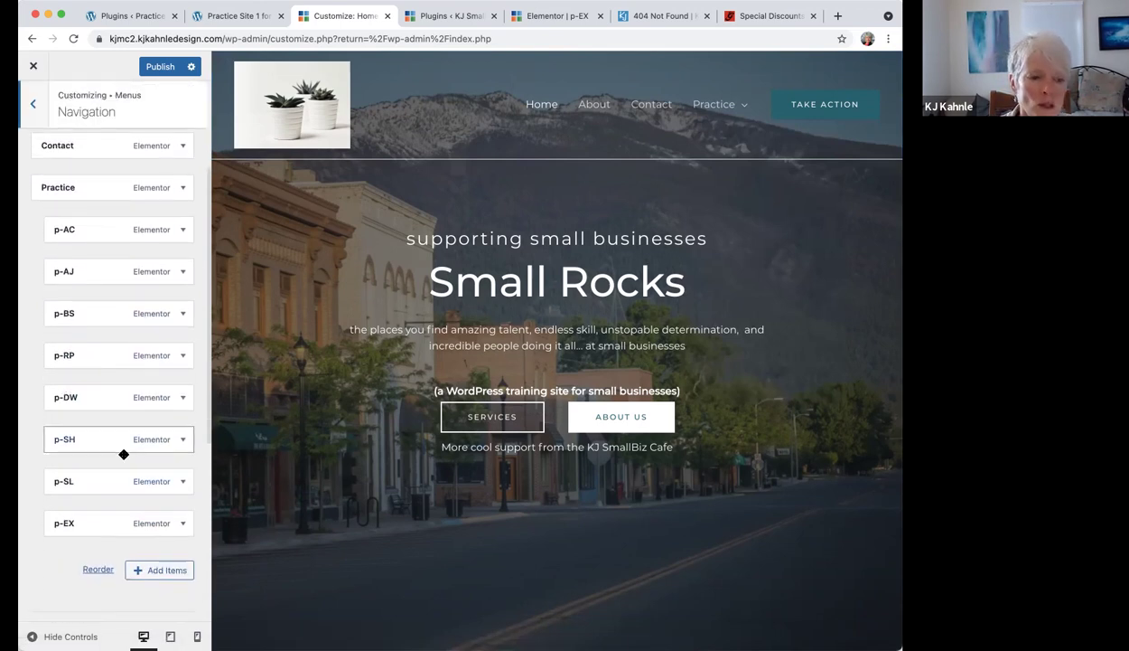
scroll(124, 454, down, 1)
scroll(110, 475, up, 1)
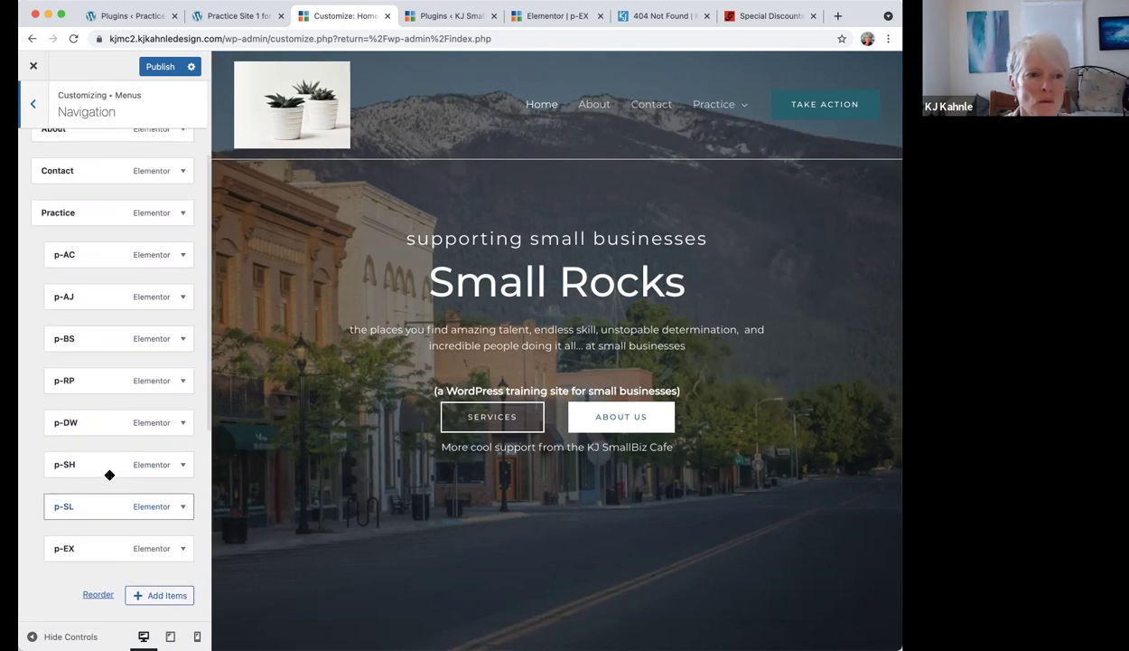
click(168, 547)
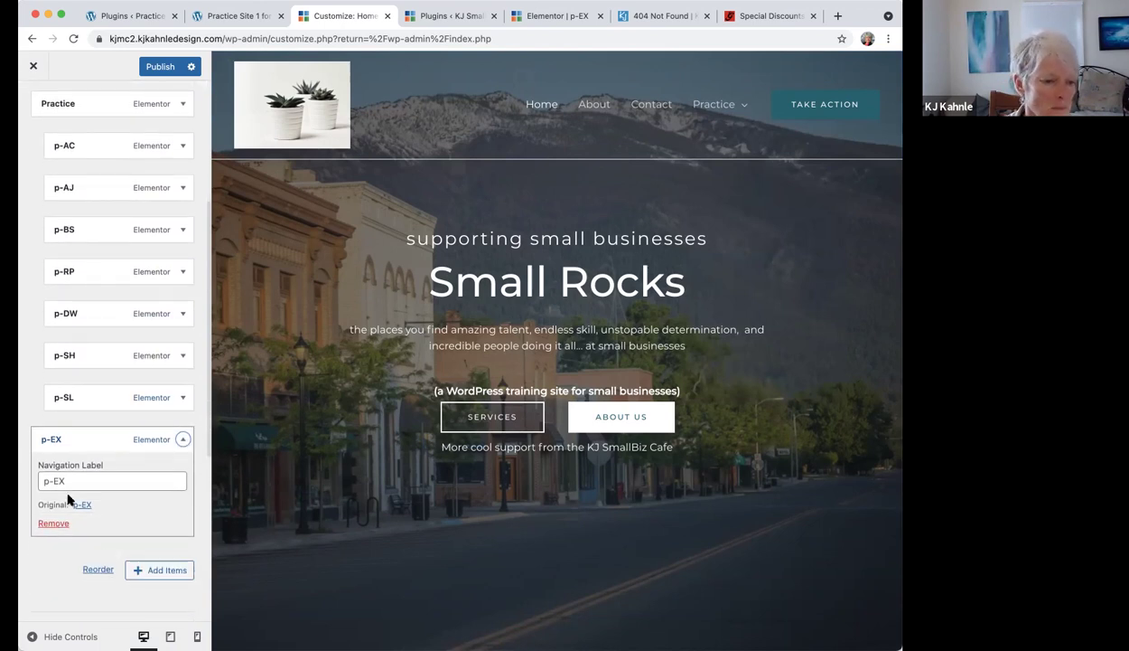
click(51, 524)
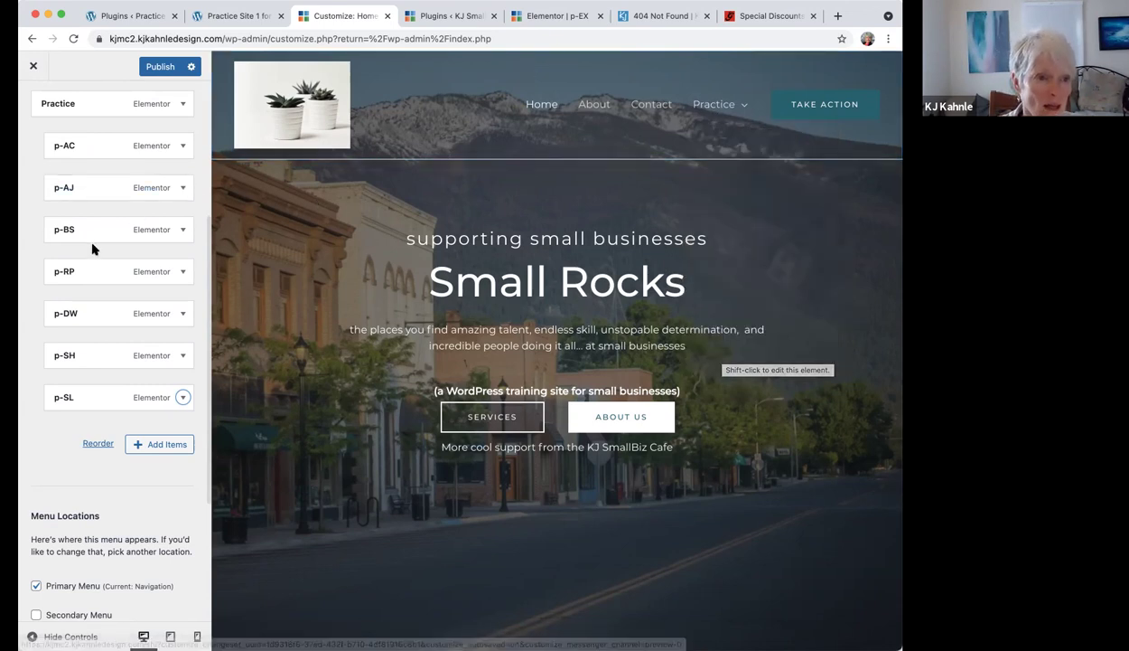
Move the Practice item with its subitems ahead of Home in the Navigation menu and check the header preview.
scroll(92, 249, up, 2)
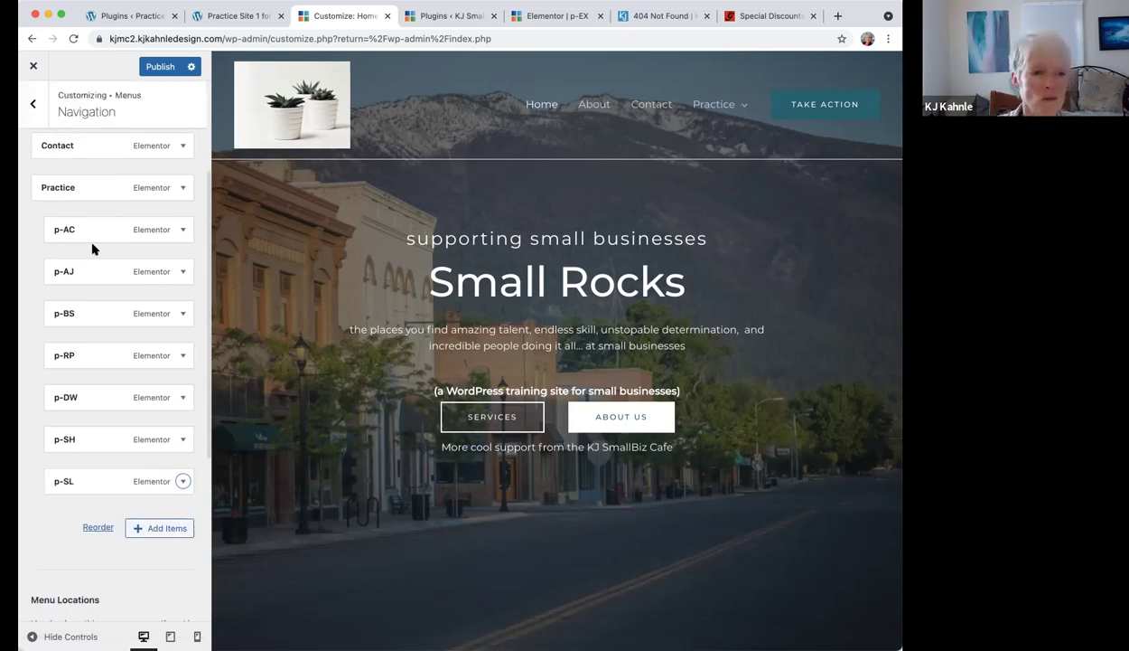
scroll(92, 249, up, 4)
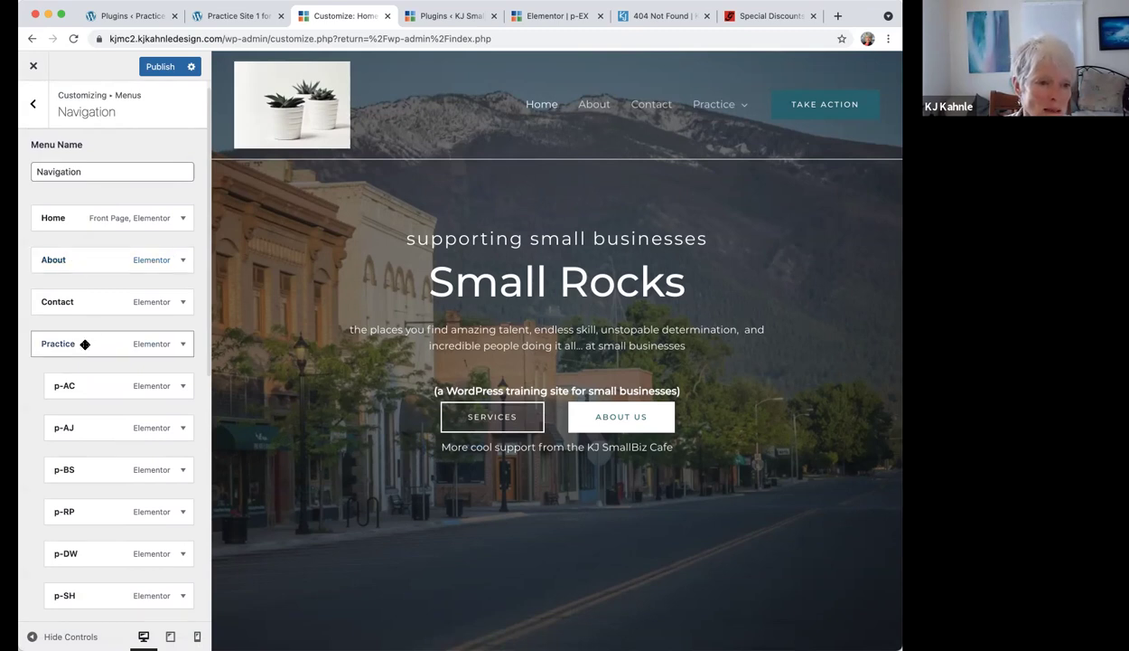
drag(84, 343, 79, 202)
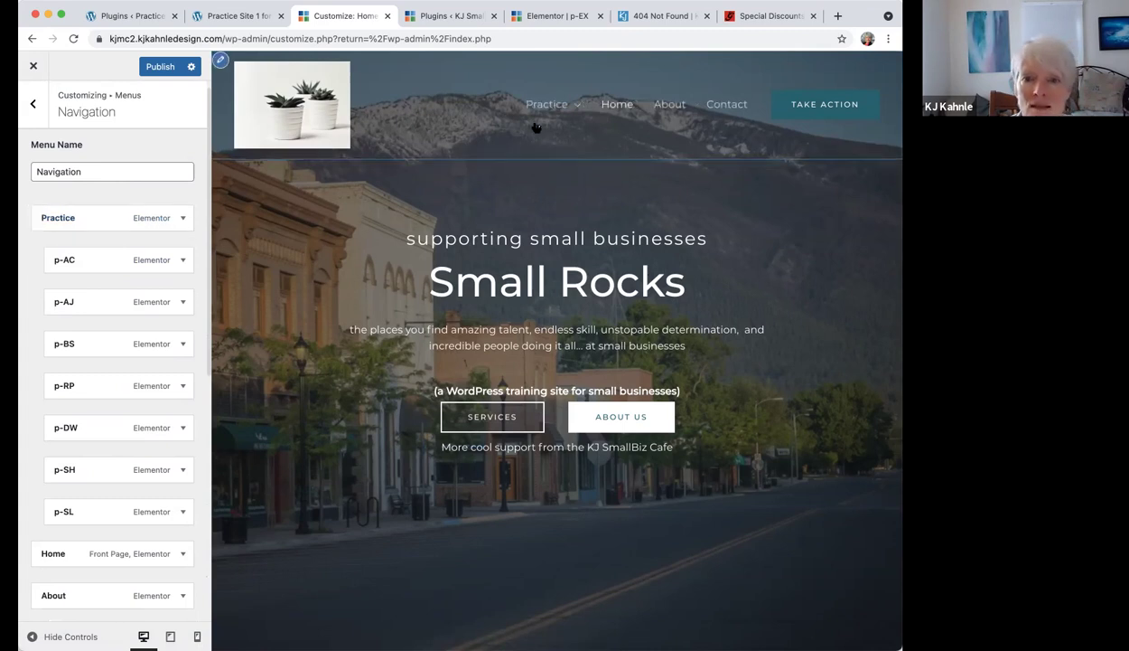
mouse_move(536, 116)
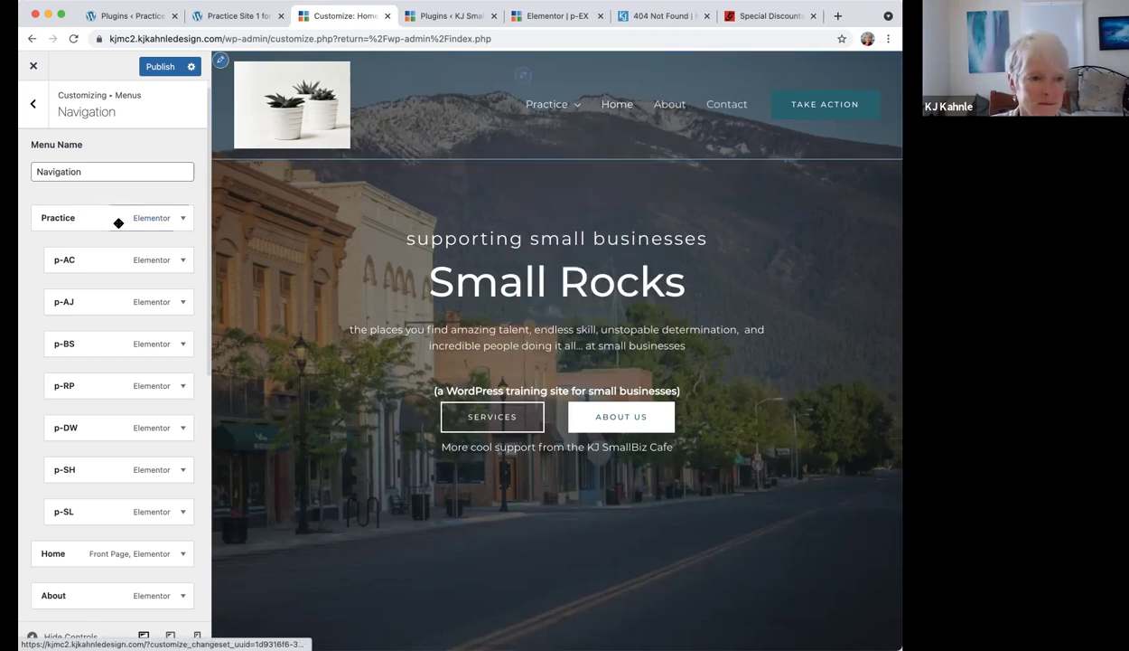
Move p-AC to the top level above Practice, then nest it back under Practice below p-AJ.
scroll(118, 223, down, 3)
scroll(119, 223, up, 3)
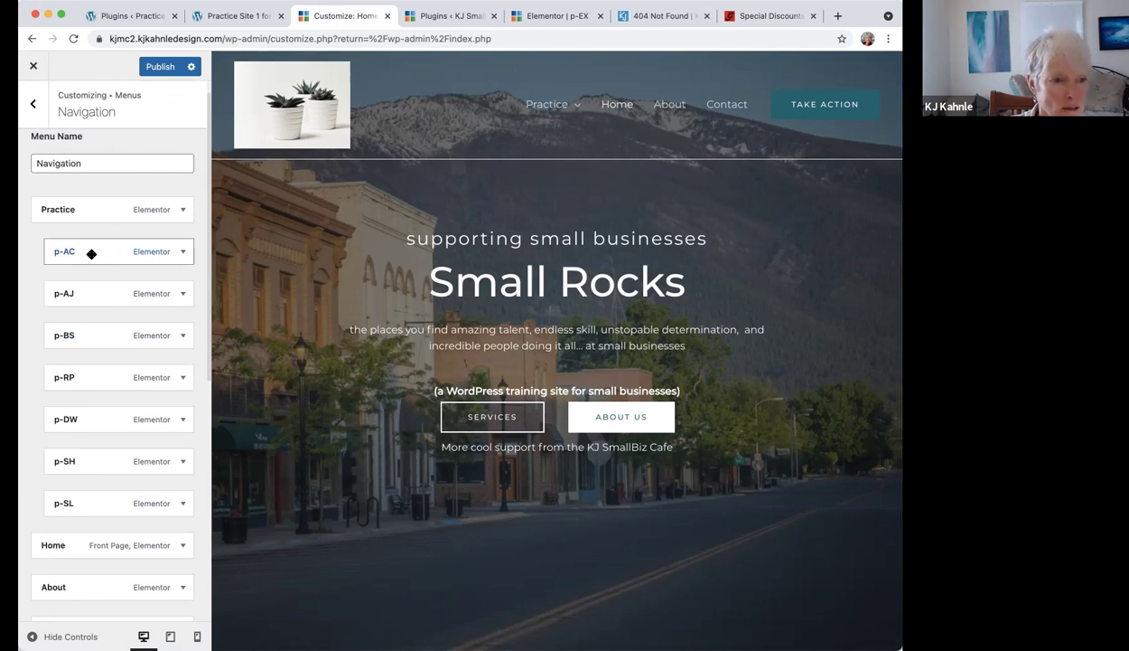
drag(89, 237, 48, 207)
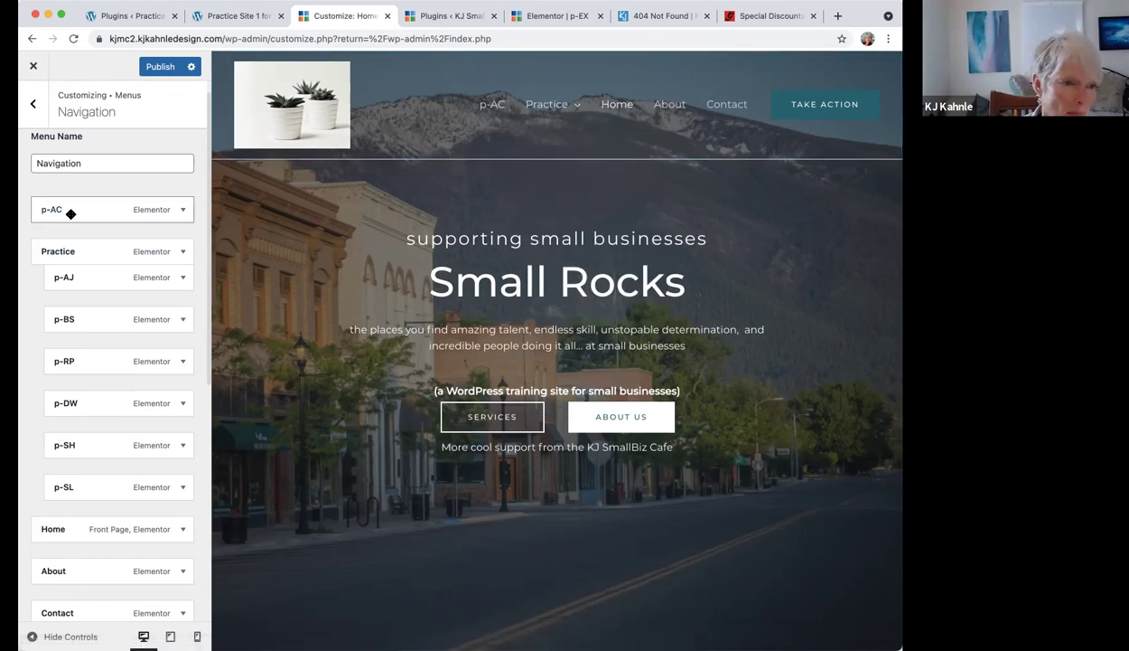
drag(71, 212, 78, 262)
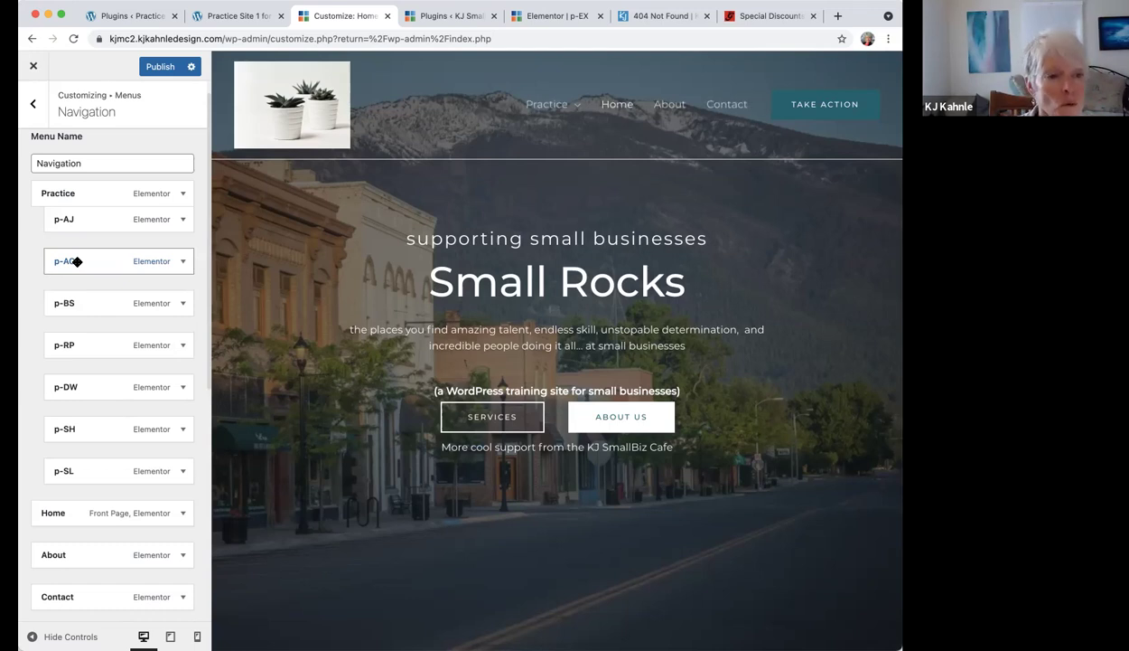
Add the Home page as an extra item at the end of the Navigation menu.
scroll(78, 262, down, 5)
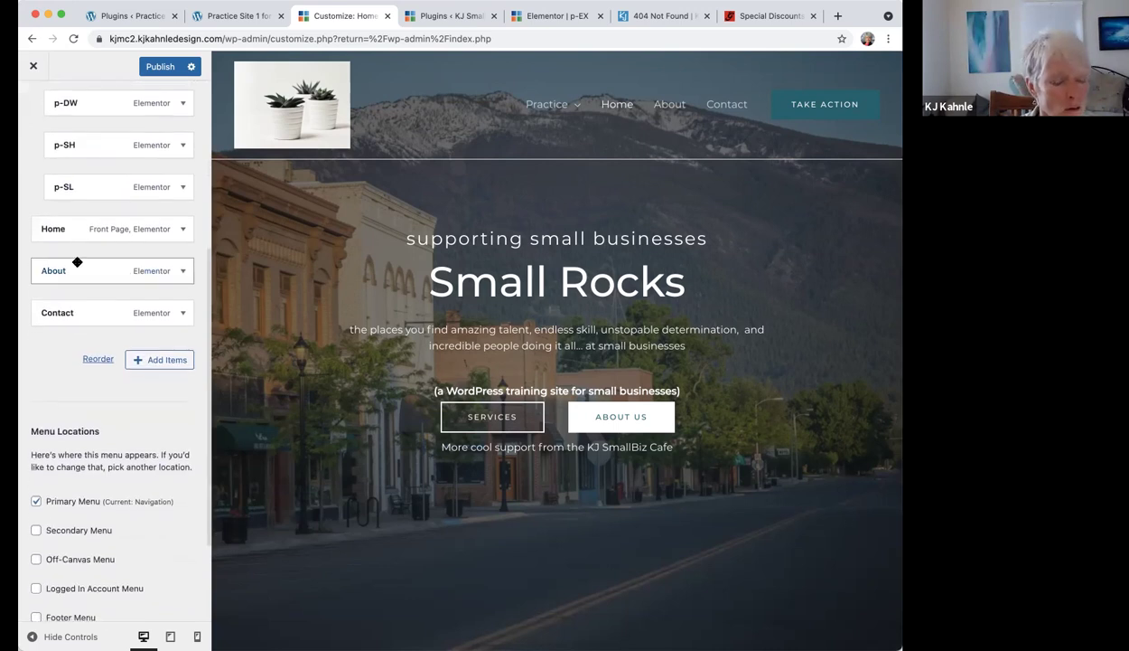
click(163, 360)
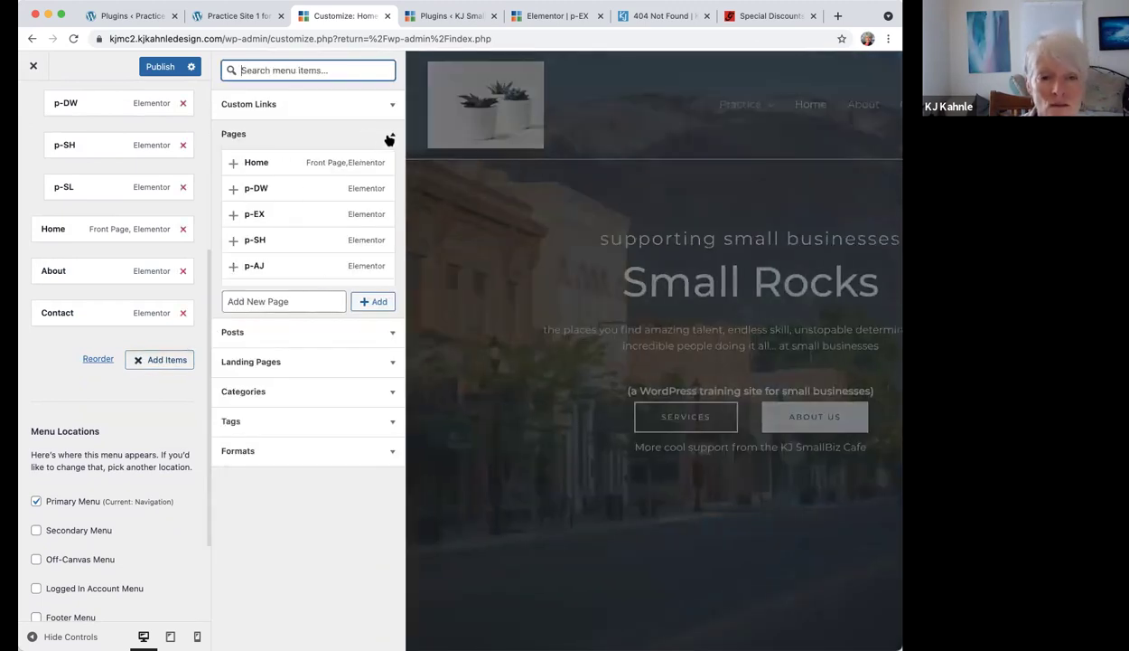
scroll(310, 258, down, 5)
scroll(310, 258, up, 5)
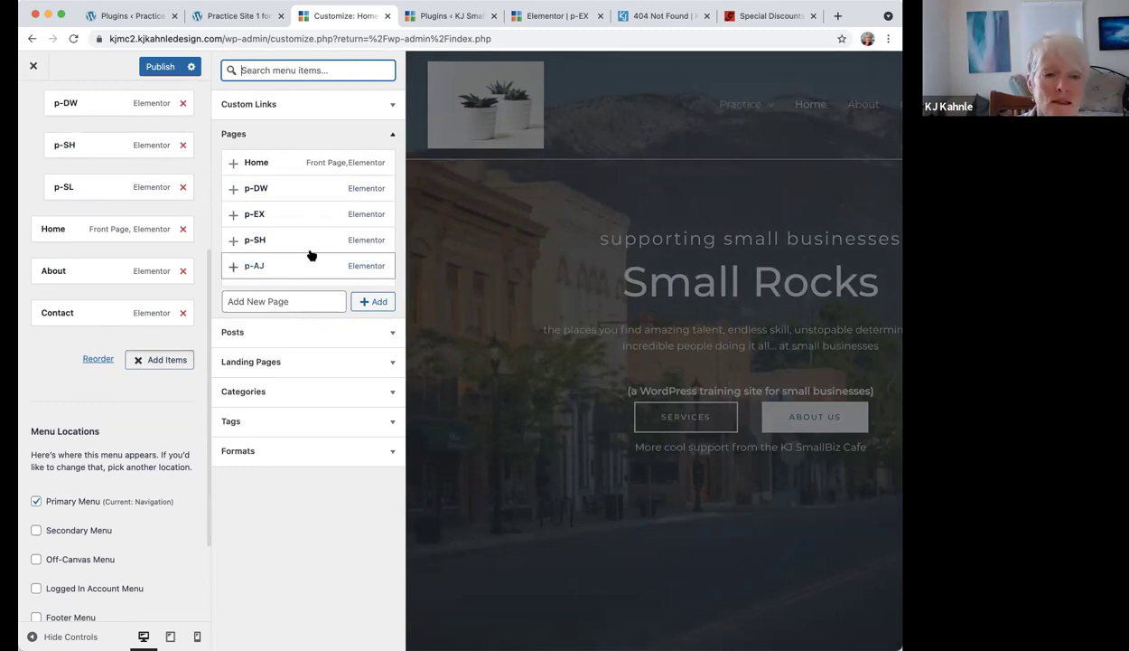
click(290, 168)
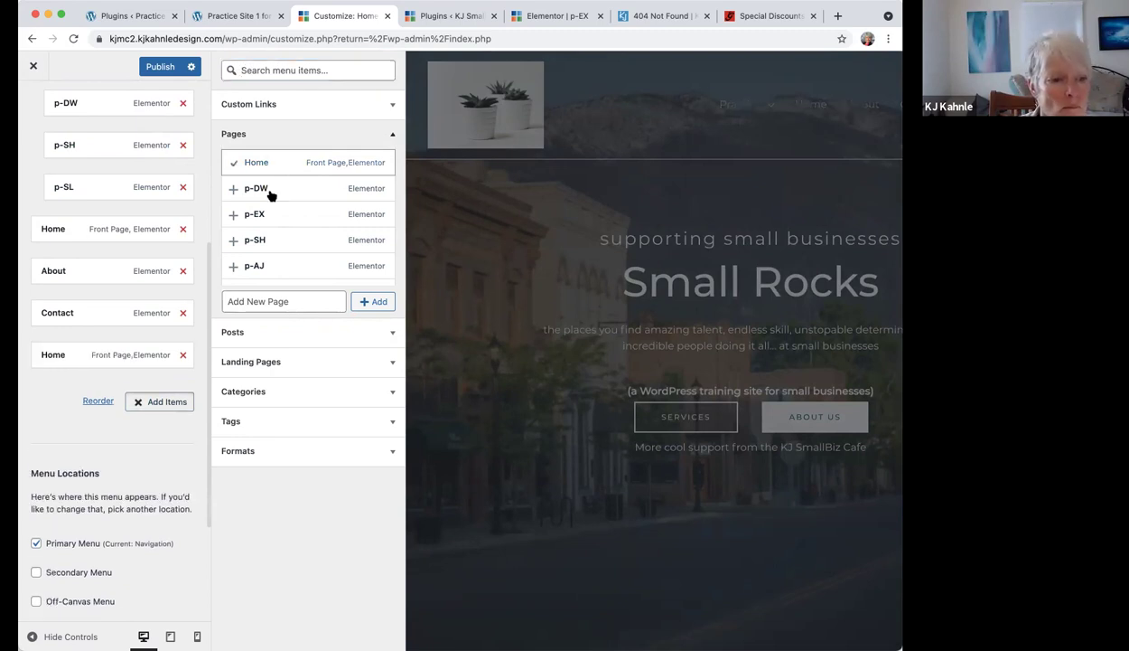
click(365, 303)
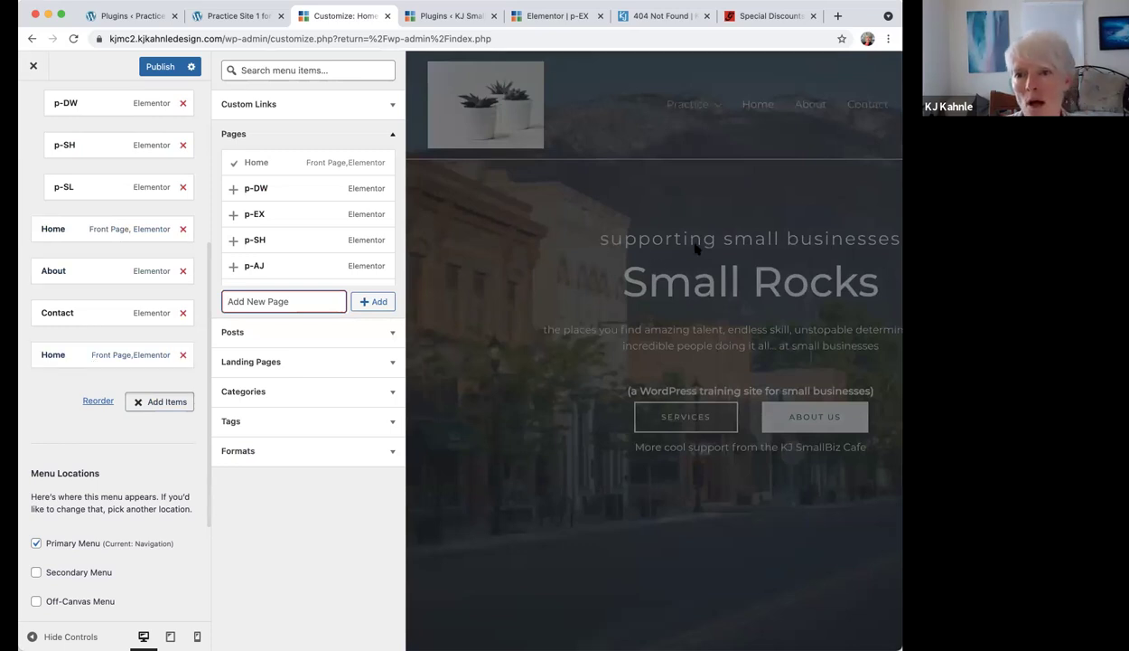
click(135, 406)
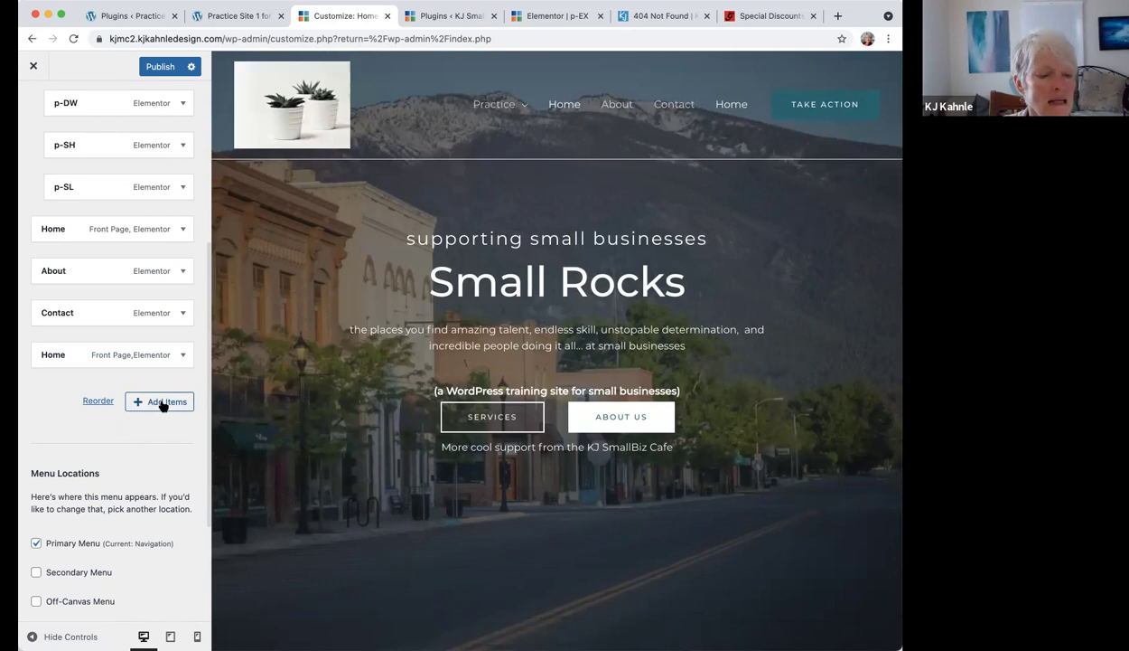
Remove the duplicate Home item below Contact from the Navigation menu.
click(183, 355)
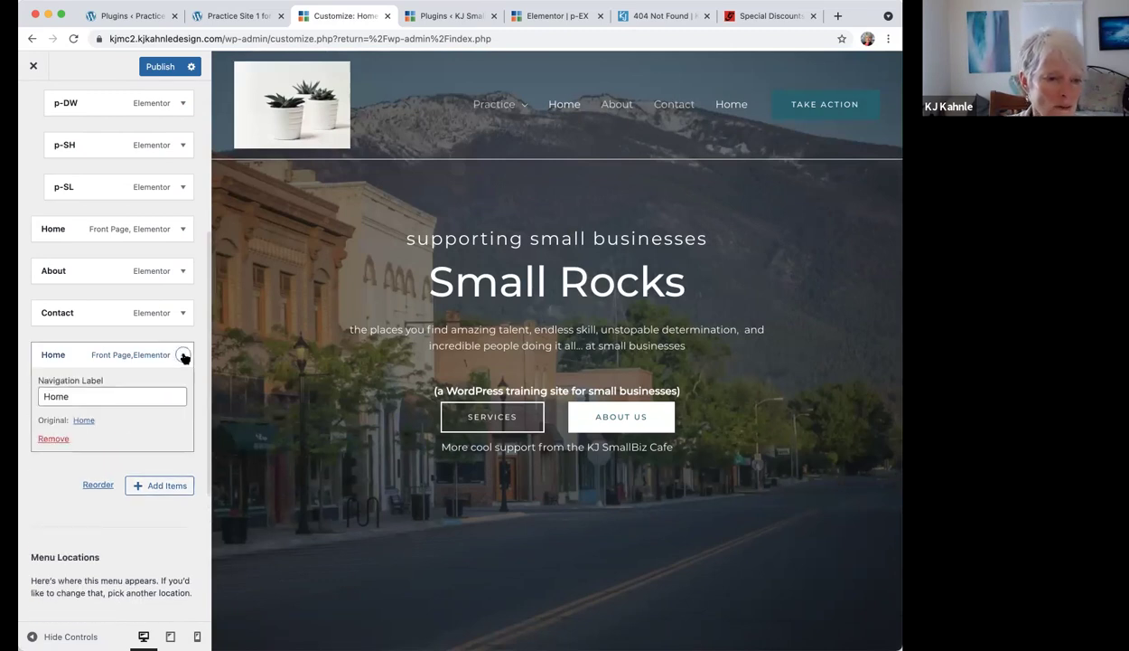
click(52, 439)
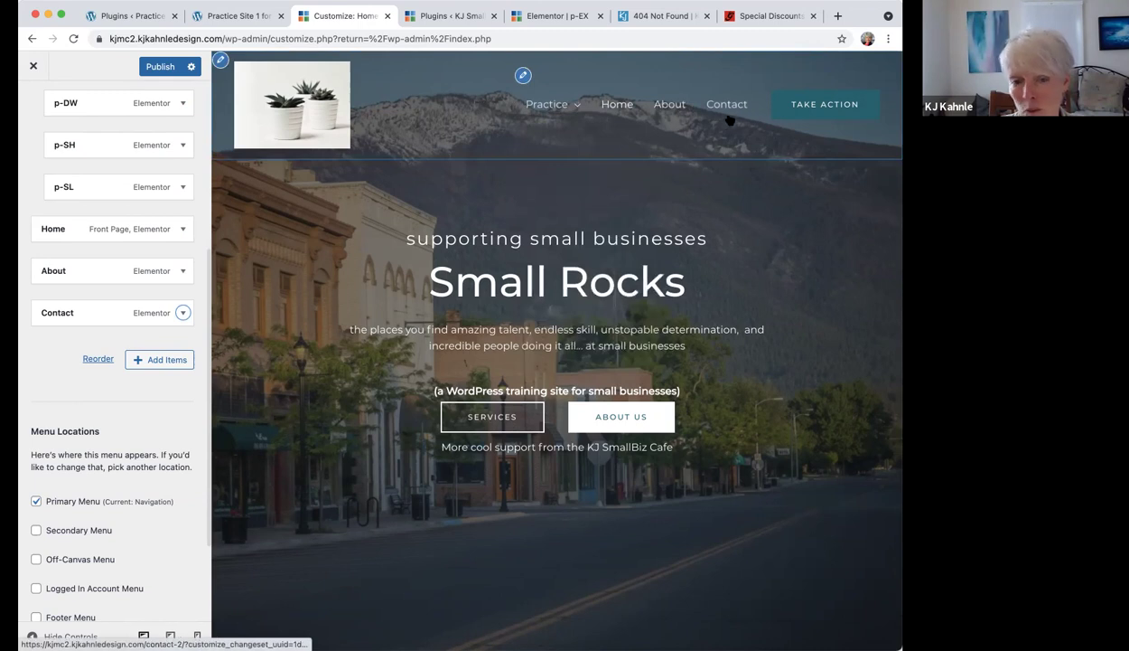
Review the content types that can be added to the Navigation menu, then return to the main customizer options.
click(172, 359)
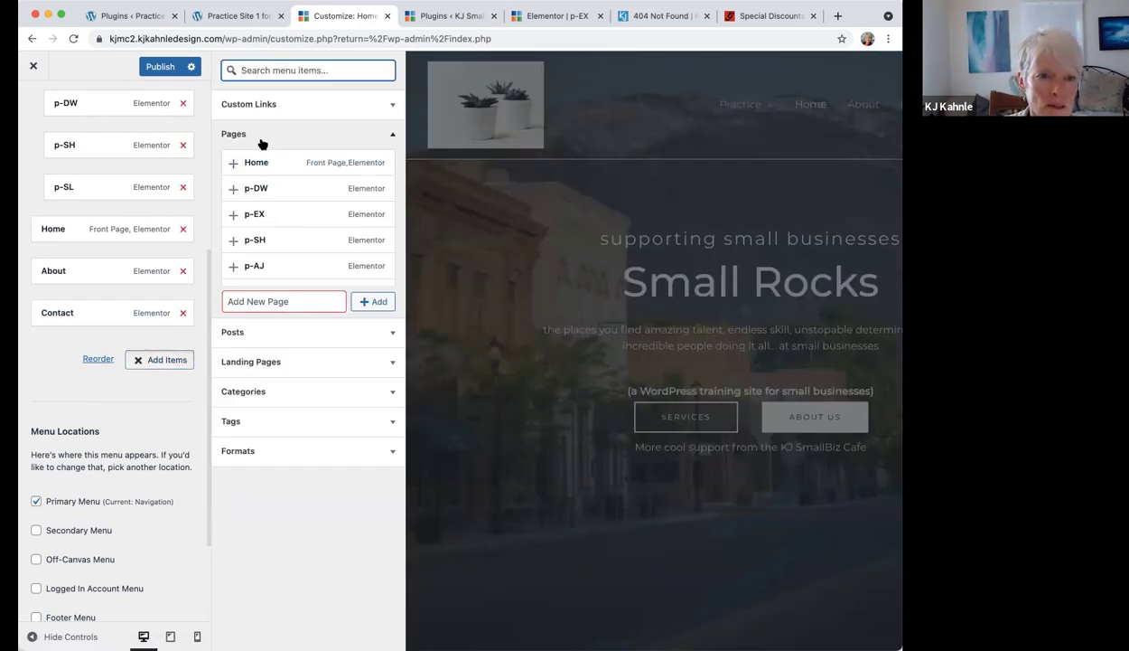
click(393, 136)
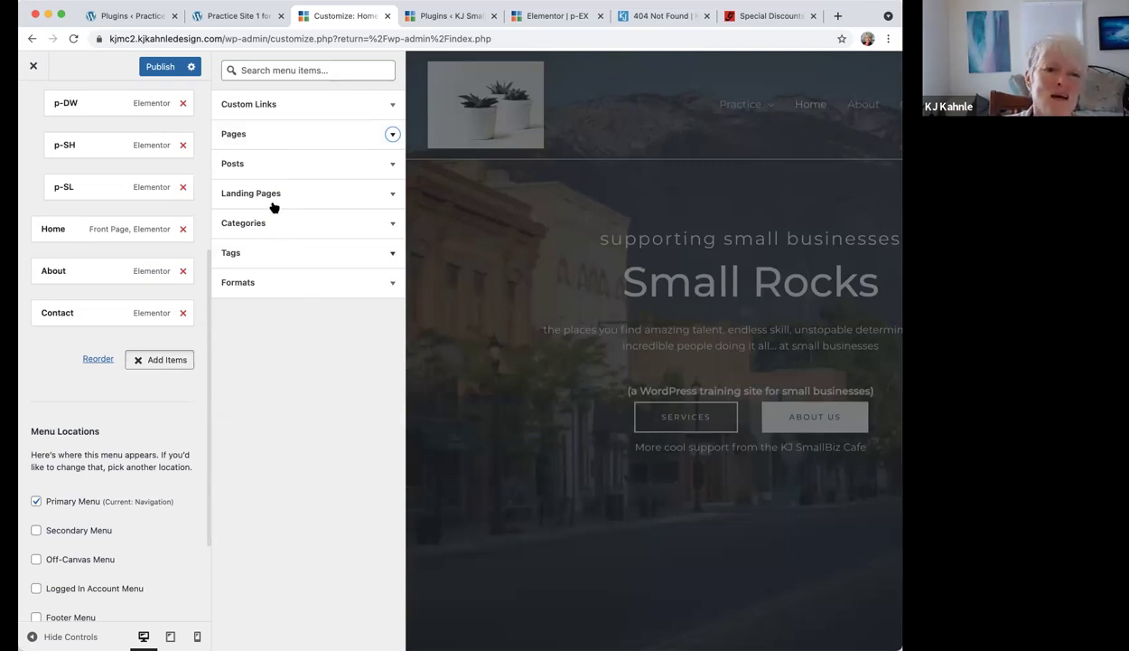
click(47, 369)
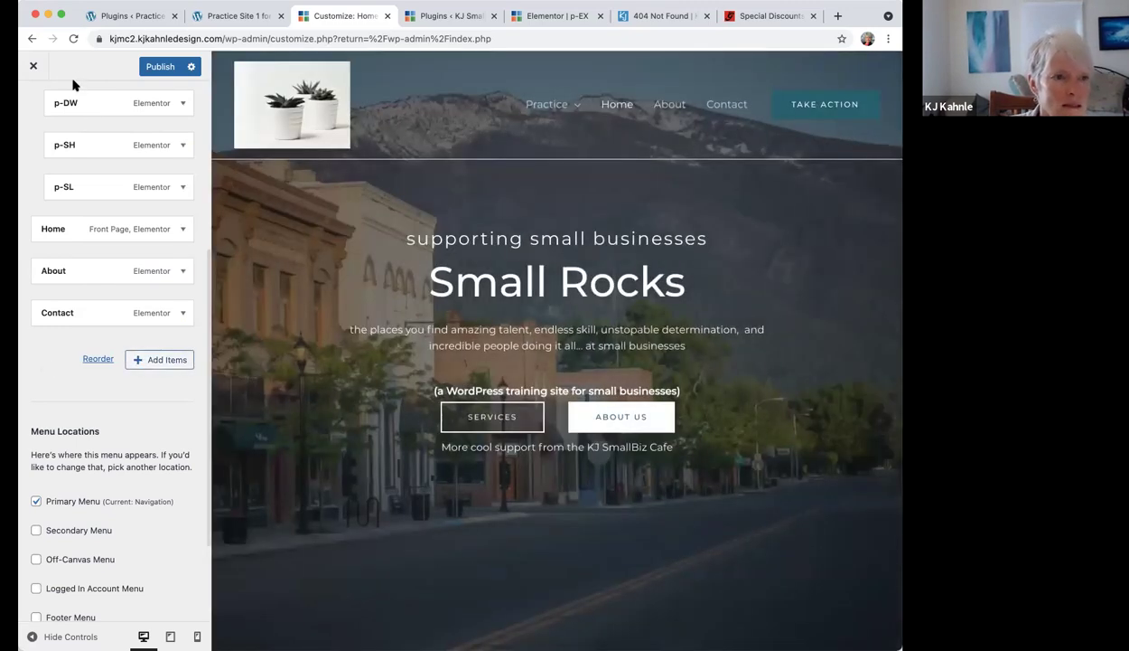
scroll(68, 90, up, 5)
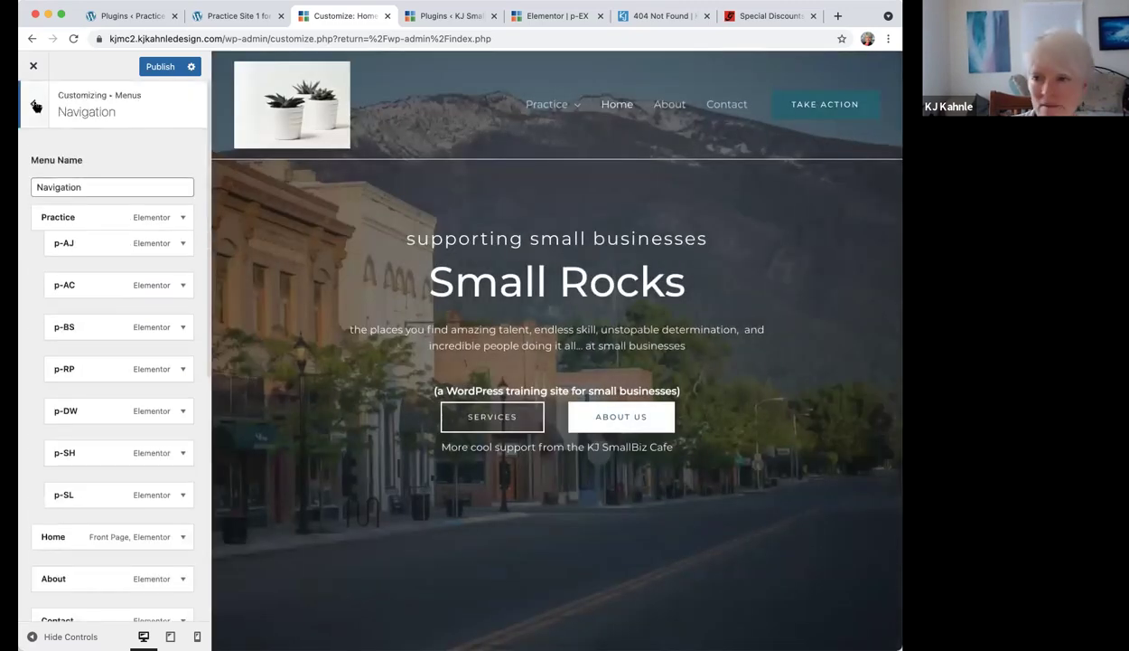
click(35, 107)
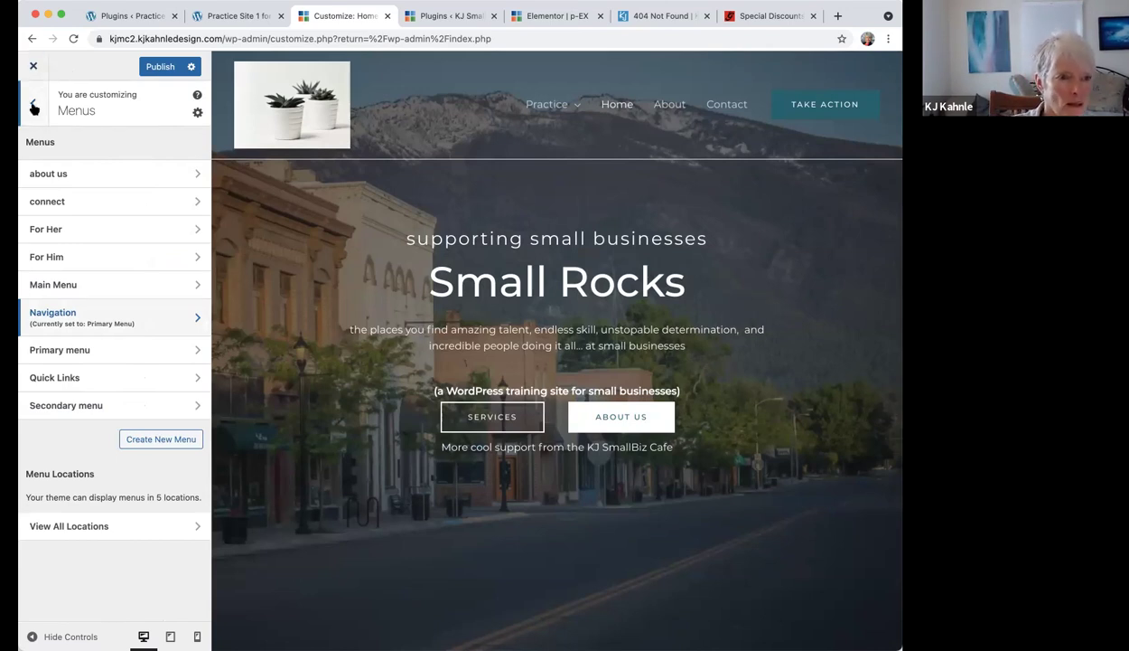
click(34, 105)
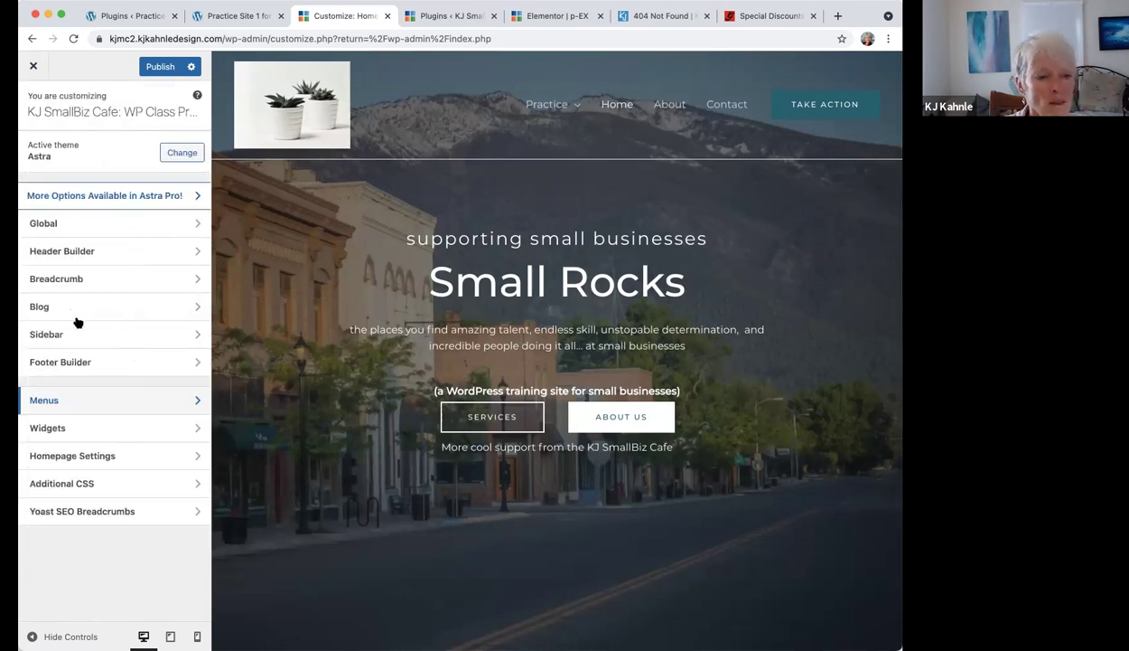
In Homepage Settings, preview the homepage displaying the latest posts, then switch it back to a static page.
click(91, 454)
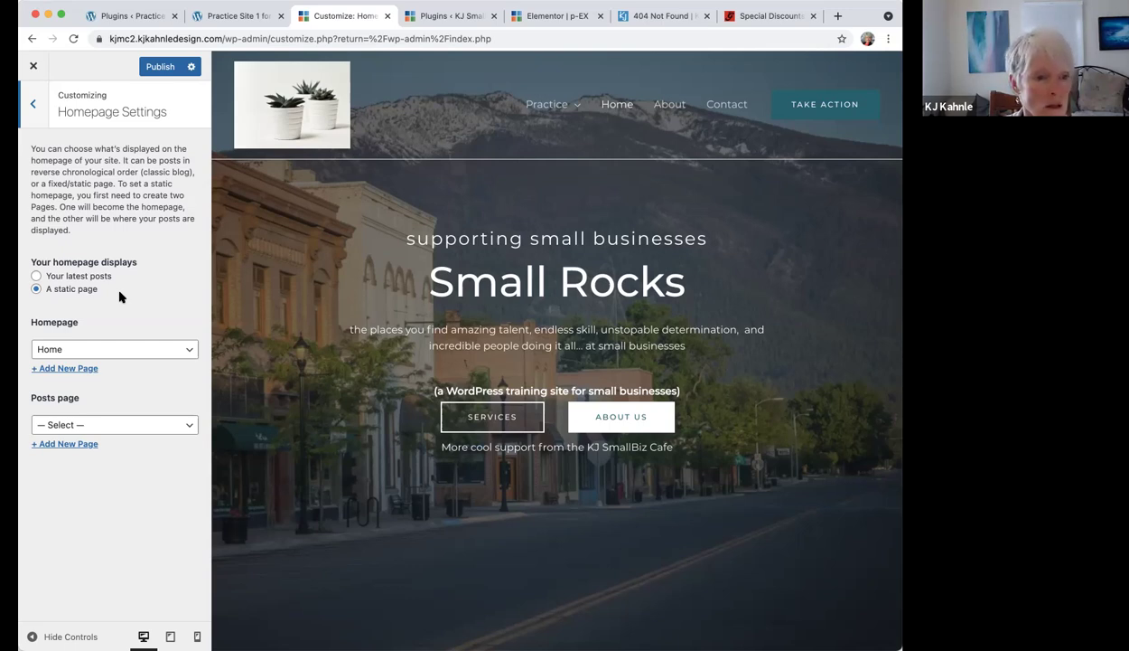
click(36, 276)
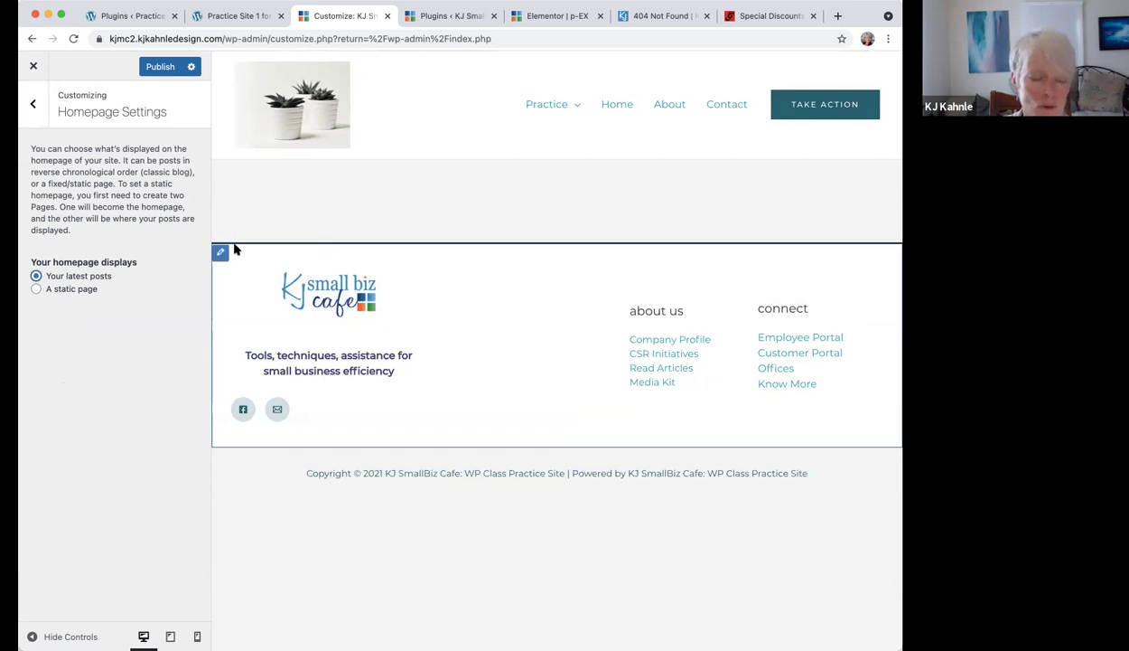
click(36, 289)
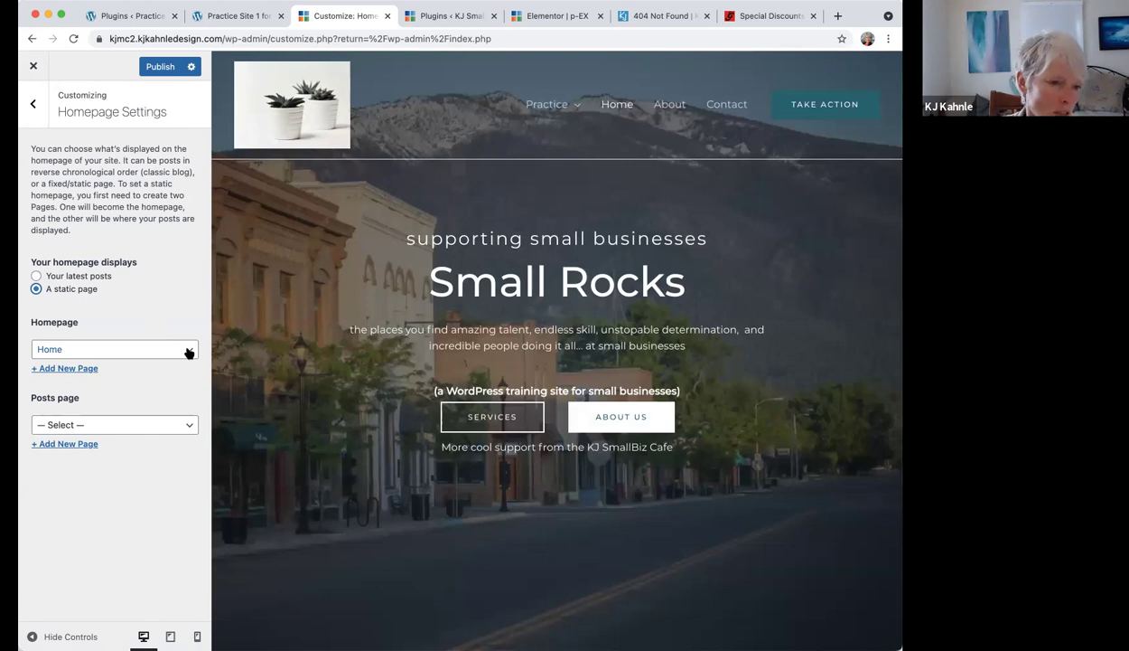
Review the pages available as the static homepage without changing the choice, then leave Homepage Settings.
click(188, 352)
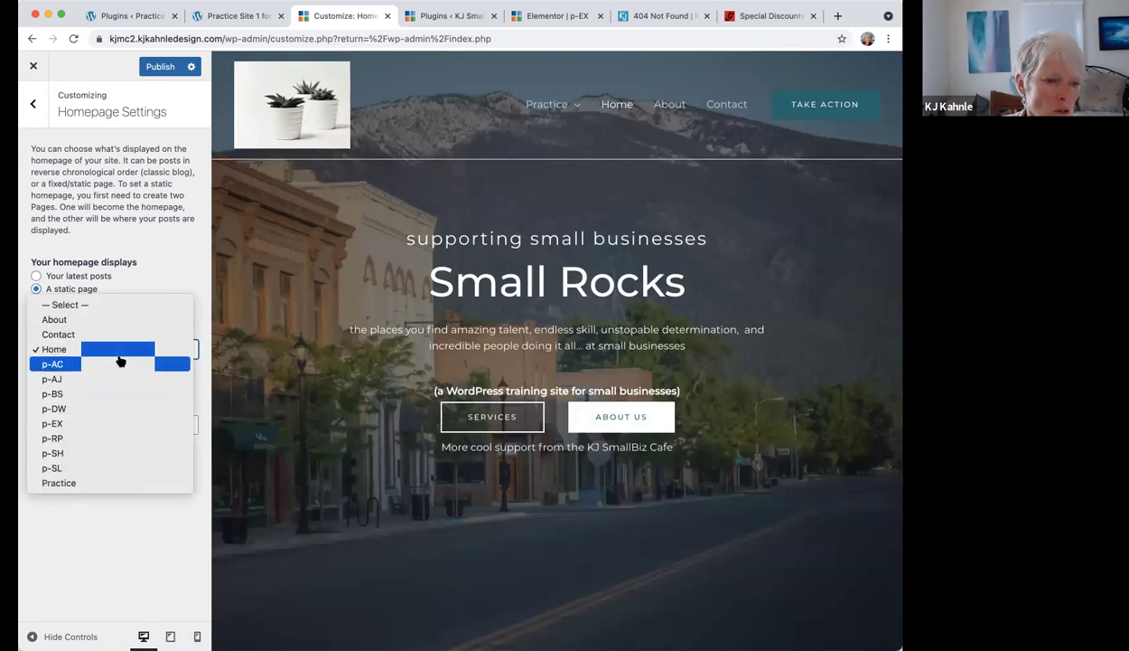
click(167, 286)
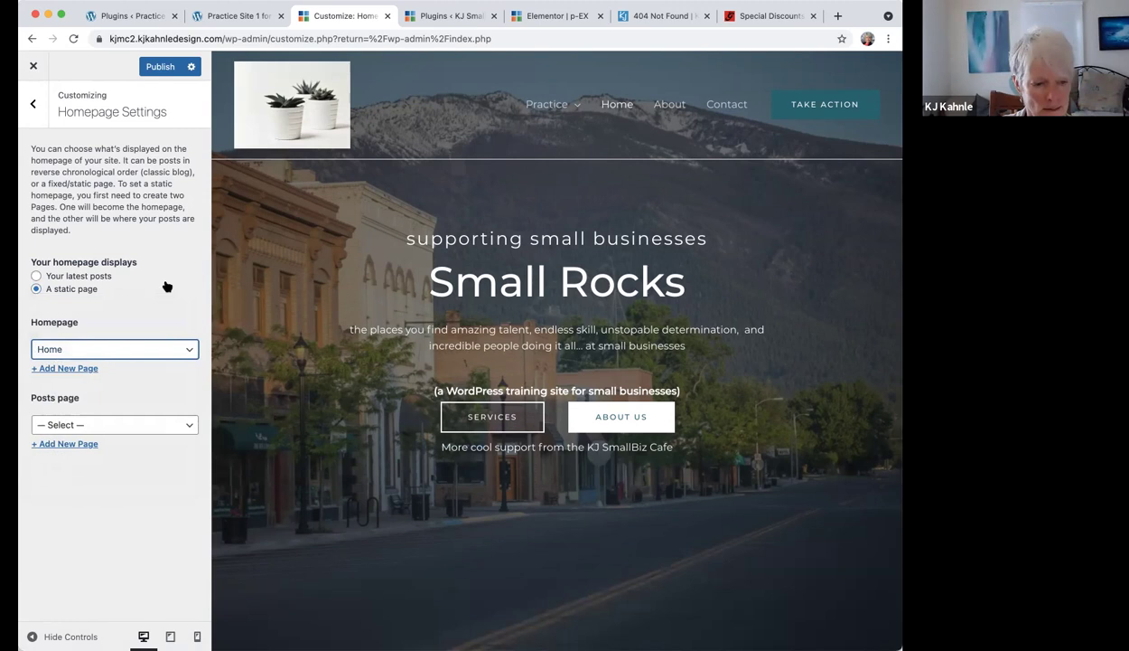
click(34, 106)
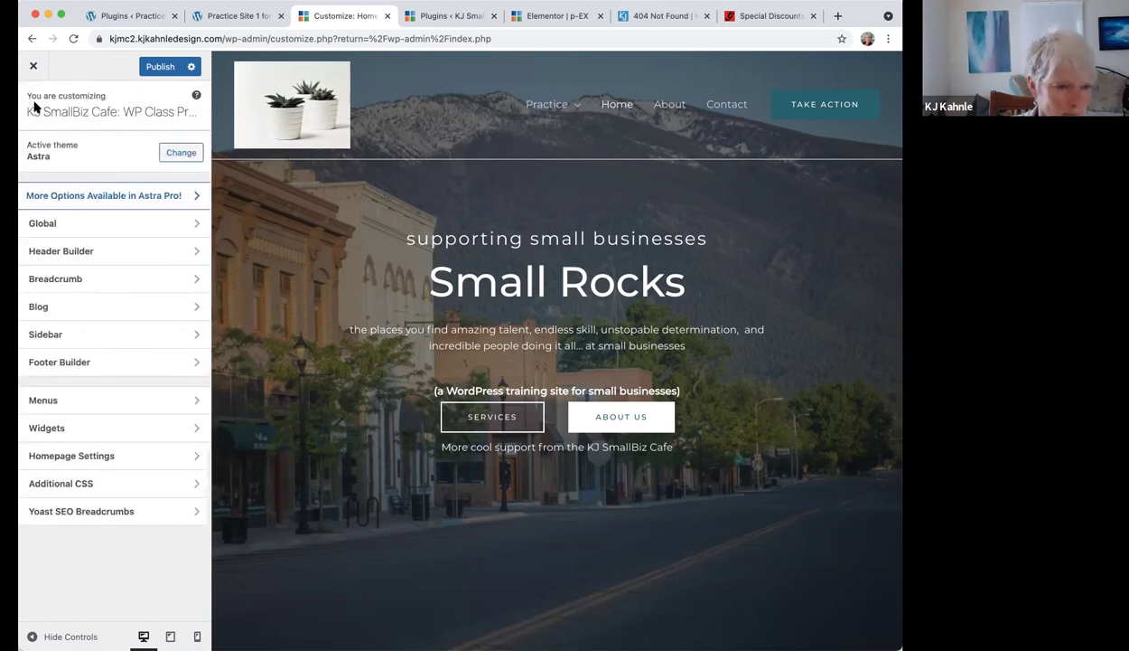
Check the customizer's Widgets section, then close the customizer and return to the WordPress dashboard.
click(62, 431)
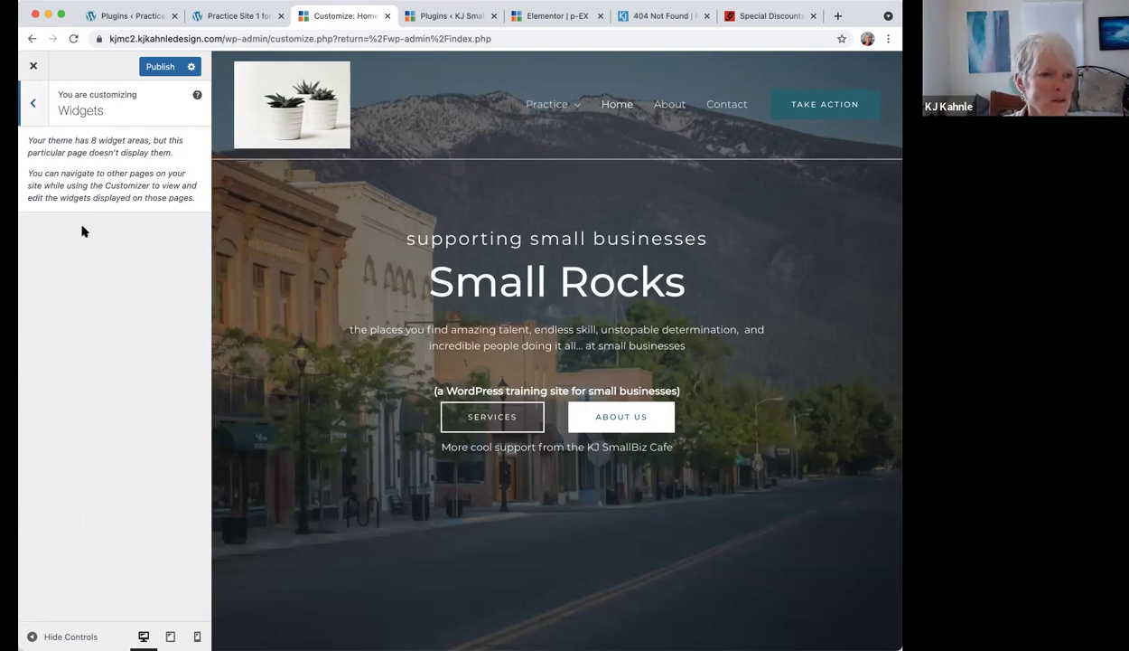
click(31, 105)
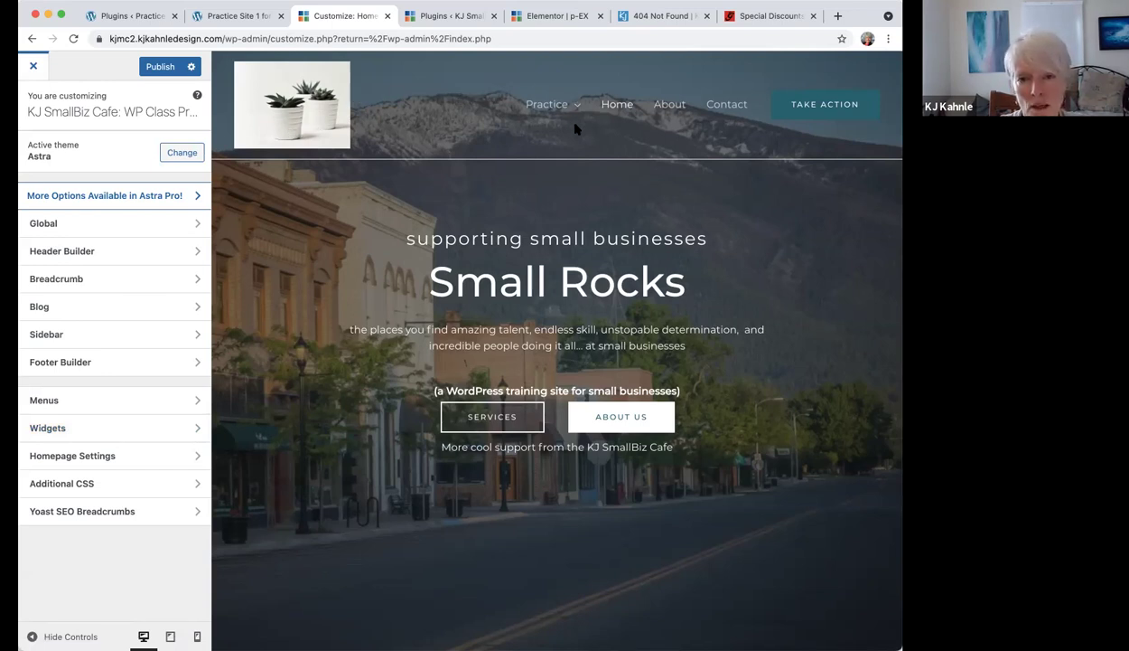
click(547, 103)
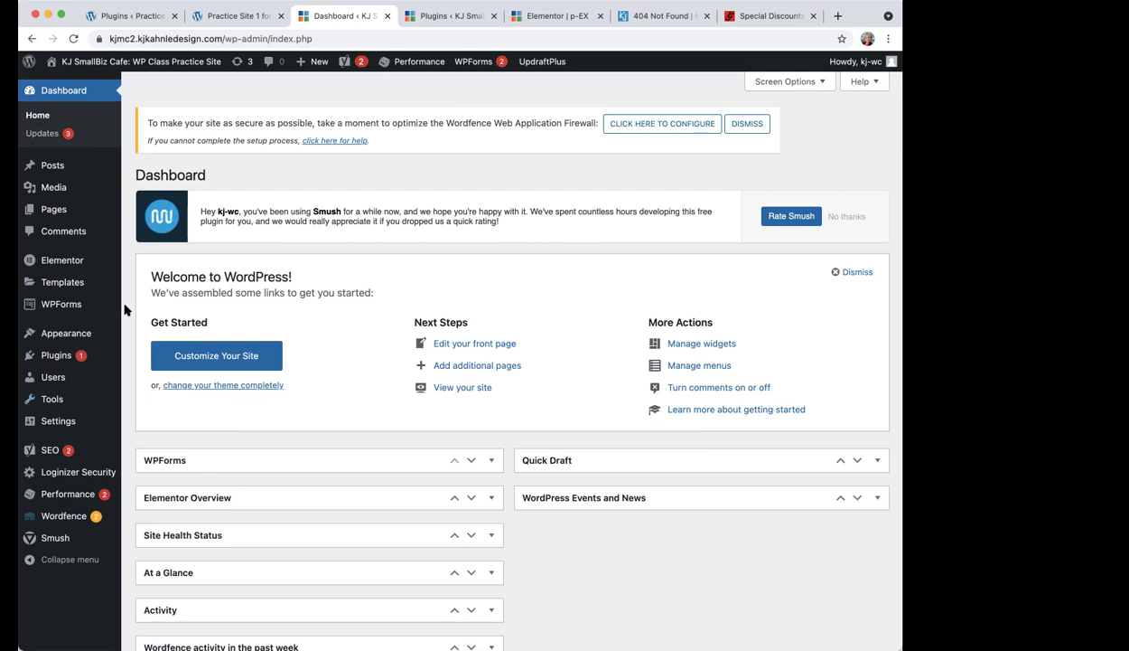
Open the list of installed plugins and look through its entries for available updates.
mouse_move(114, 352)
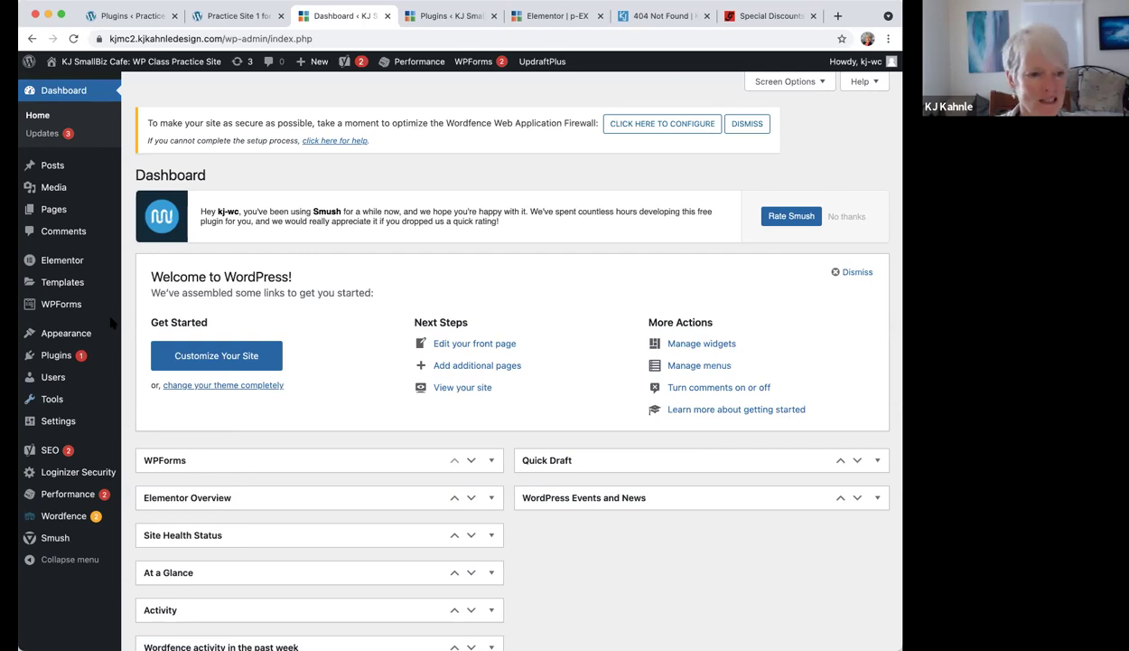
mouse_move(96, 331)
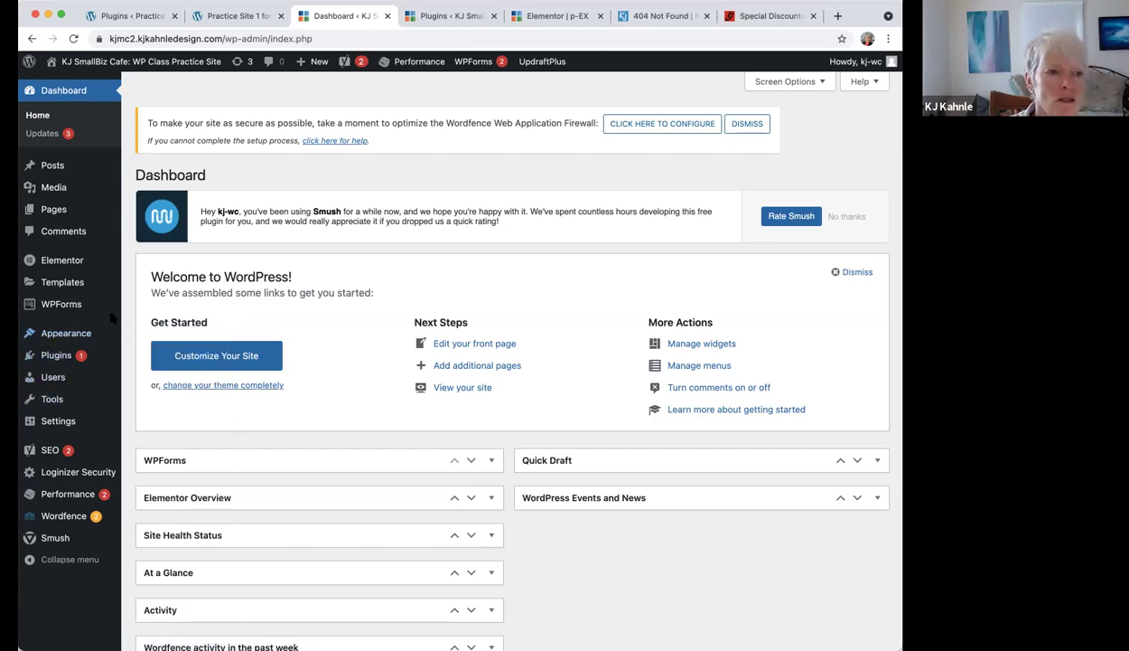
mouse_move(76, 189)
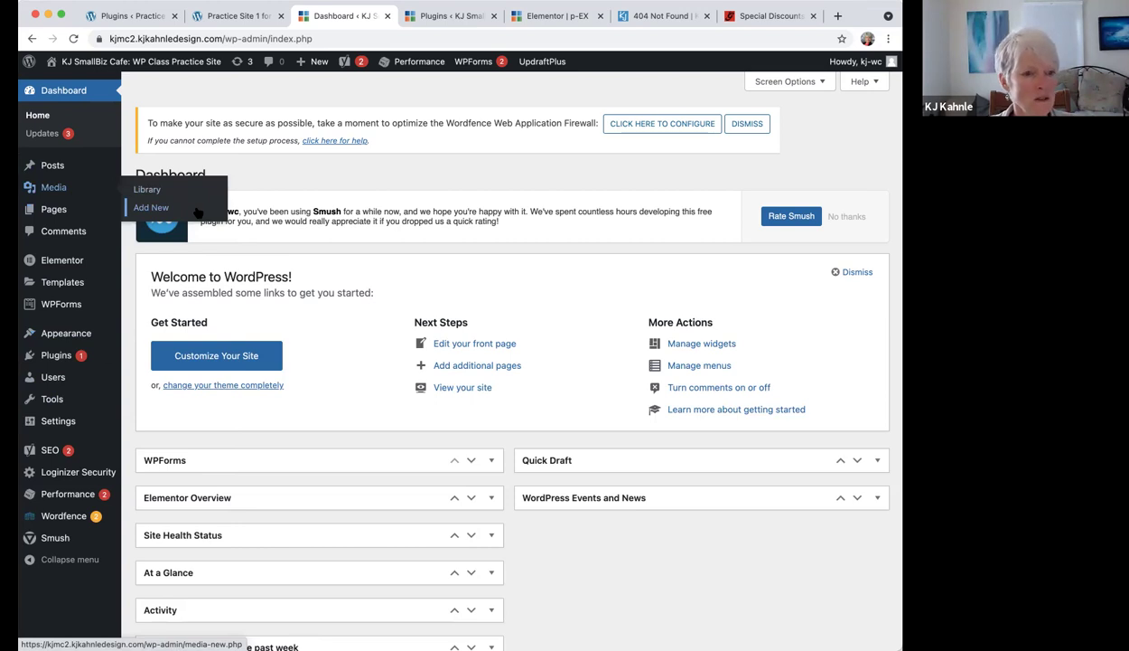
scroll(197, 211, down, 1)
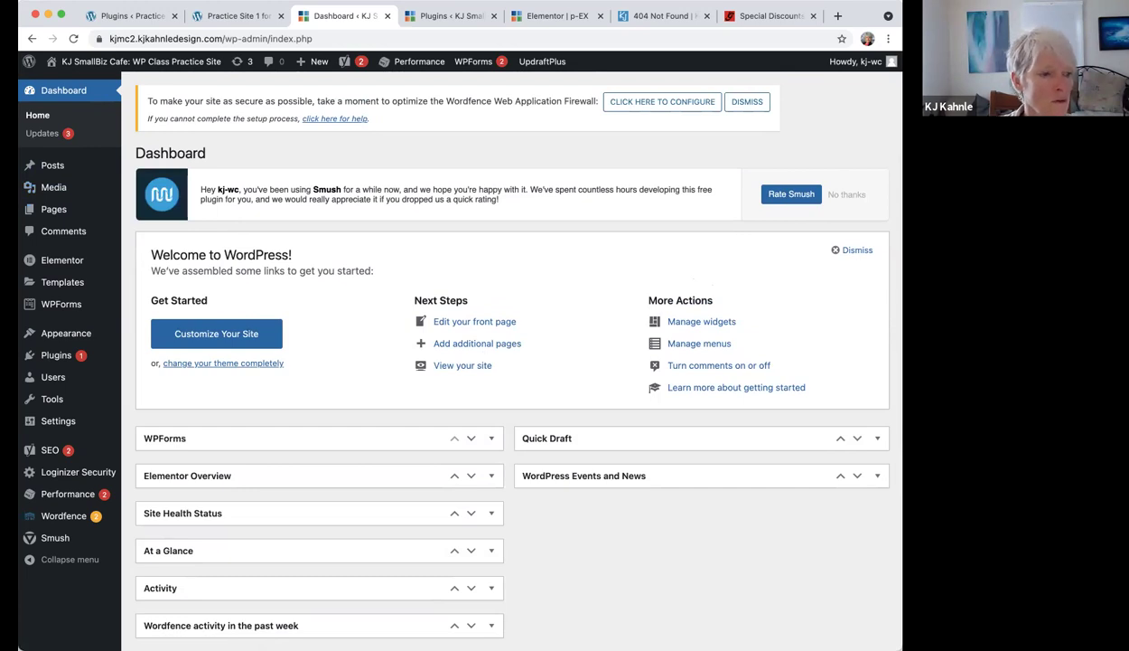
mouse_move(58, 361)
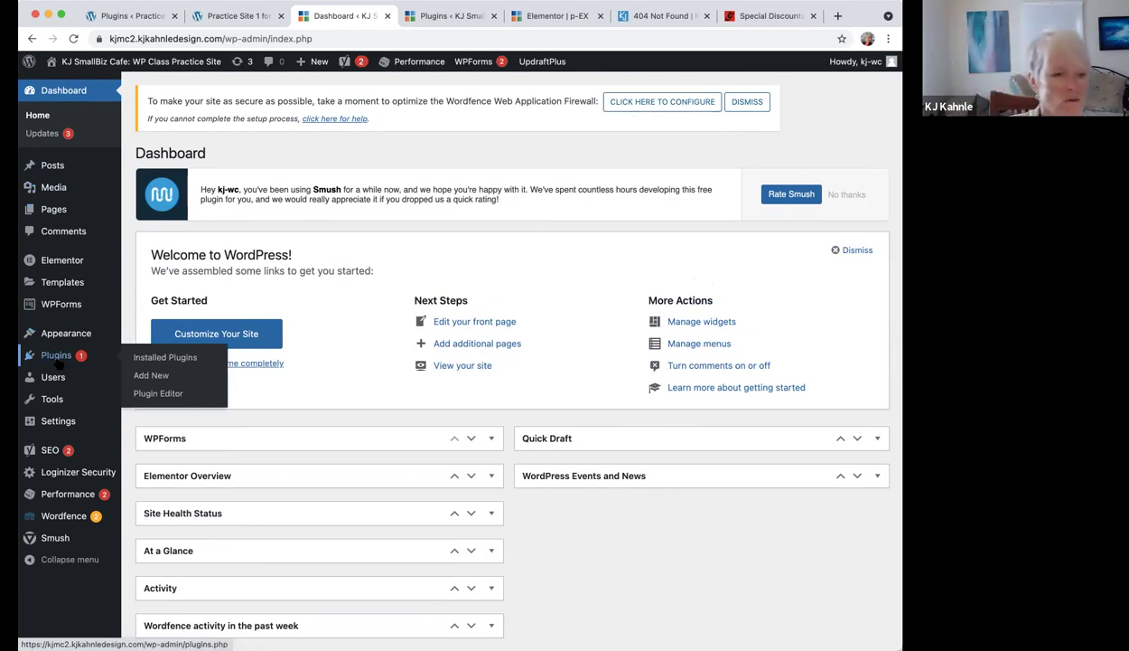
click(172, 360)
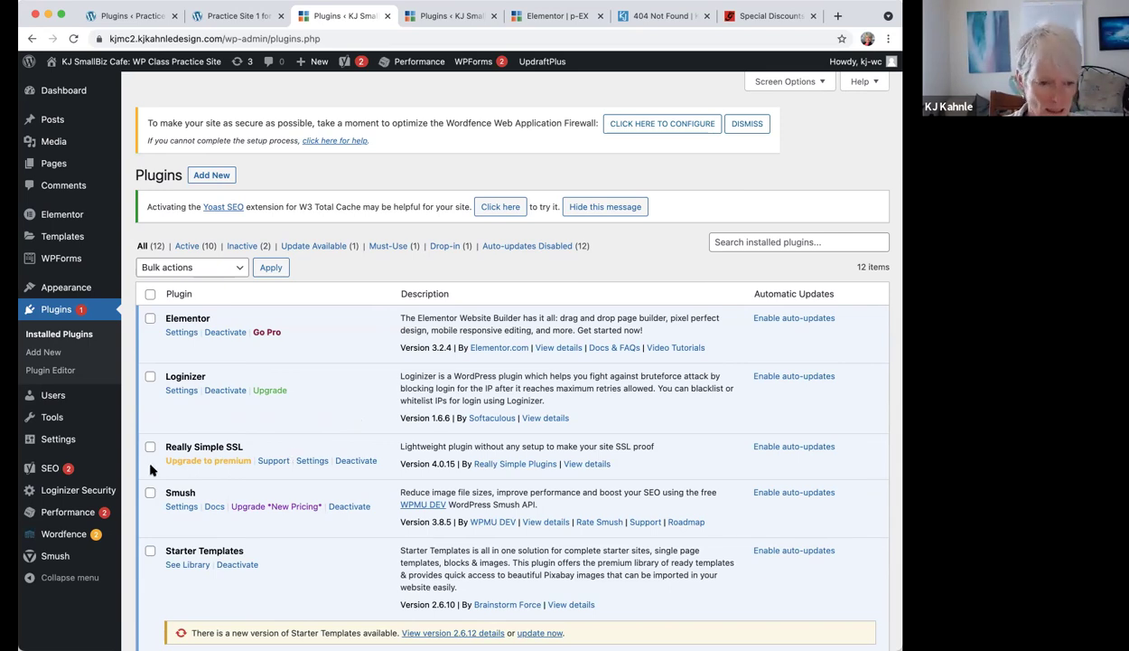
scroll(150, 469, down, 1)
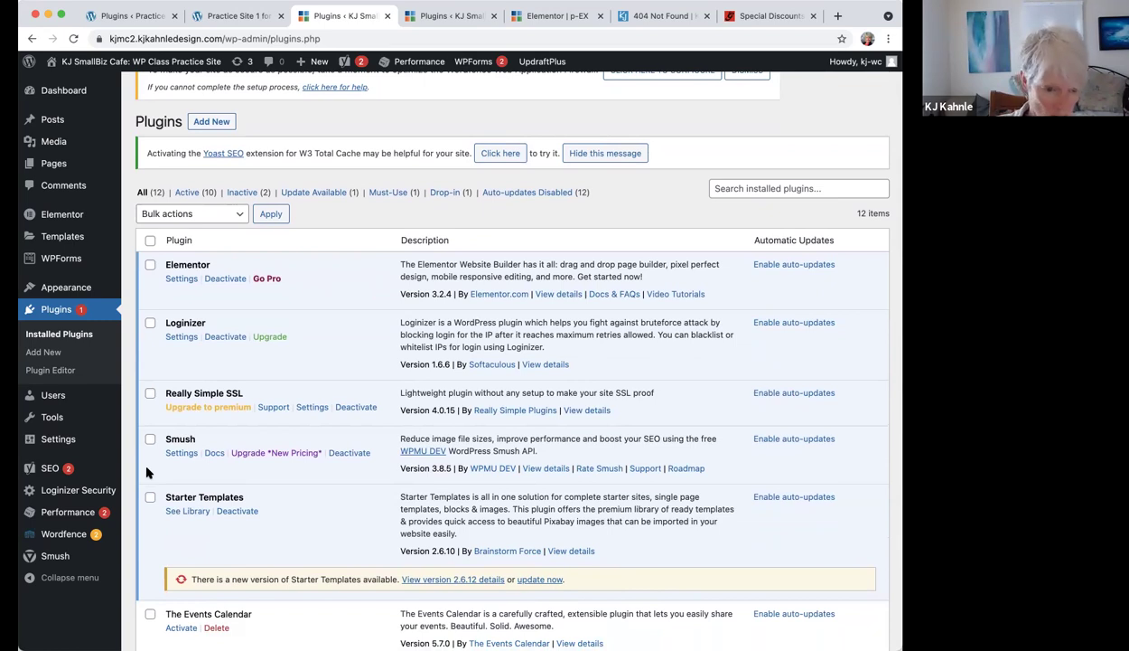
scroll(148, 472, down, 2)
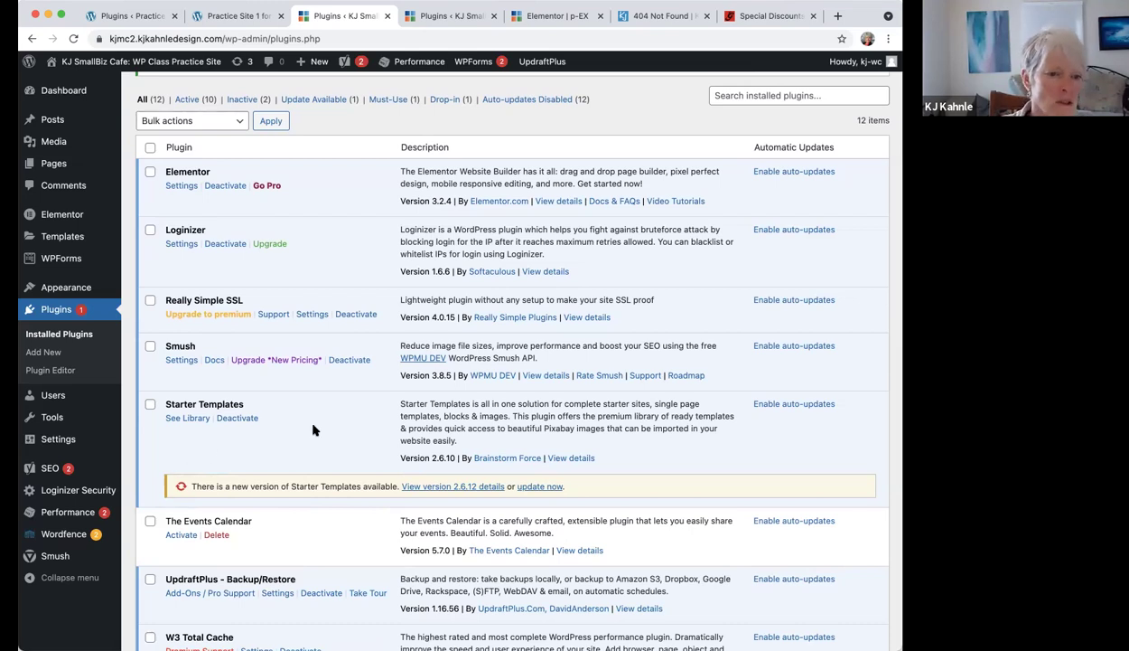
scroll(313, 430, up, 1)
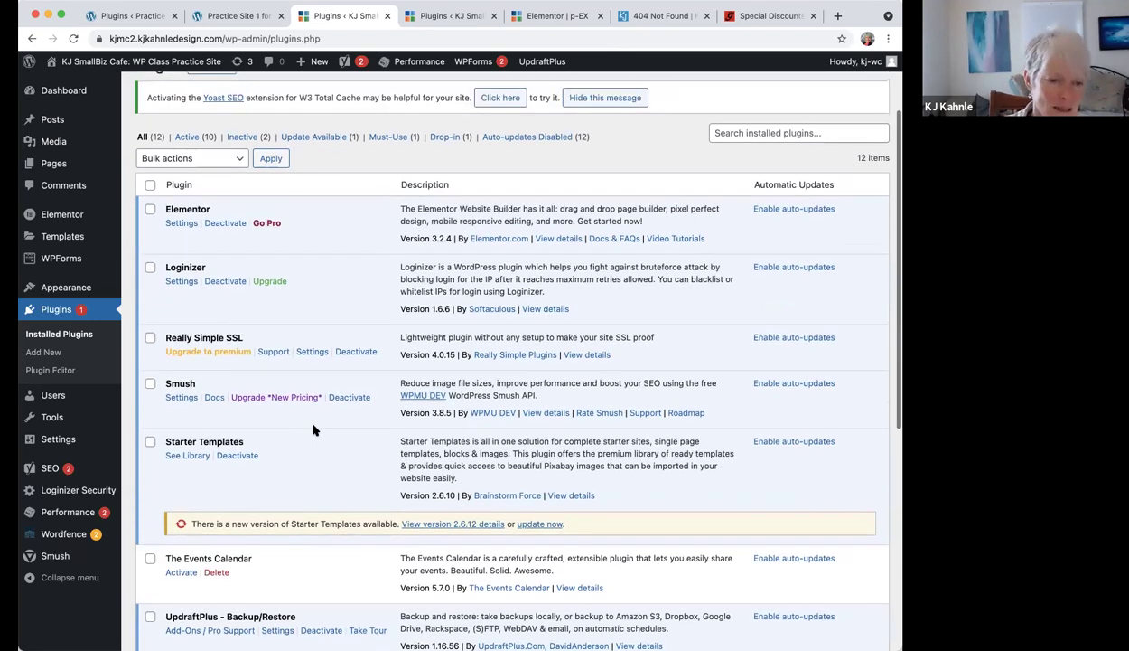
Select the Starter Templates plugin and choose the Update bulk action, but deselect the plugin without applying the update.
click(151, 442)
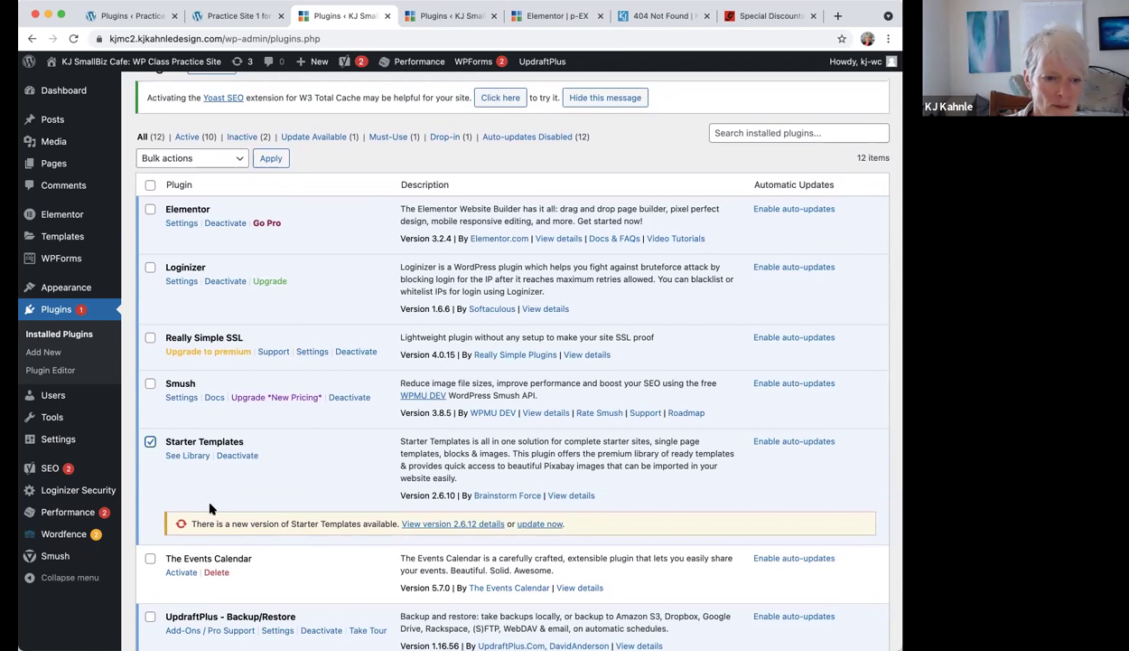
scroll(208, 502, down, 2)
scroll(211, 508, down, 2)
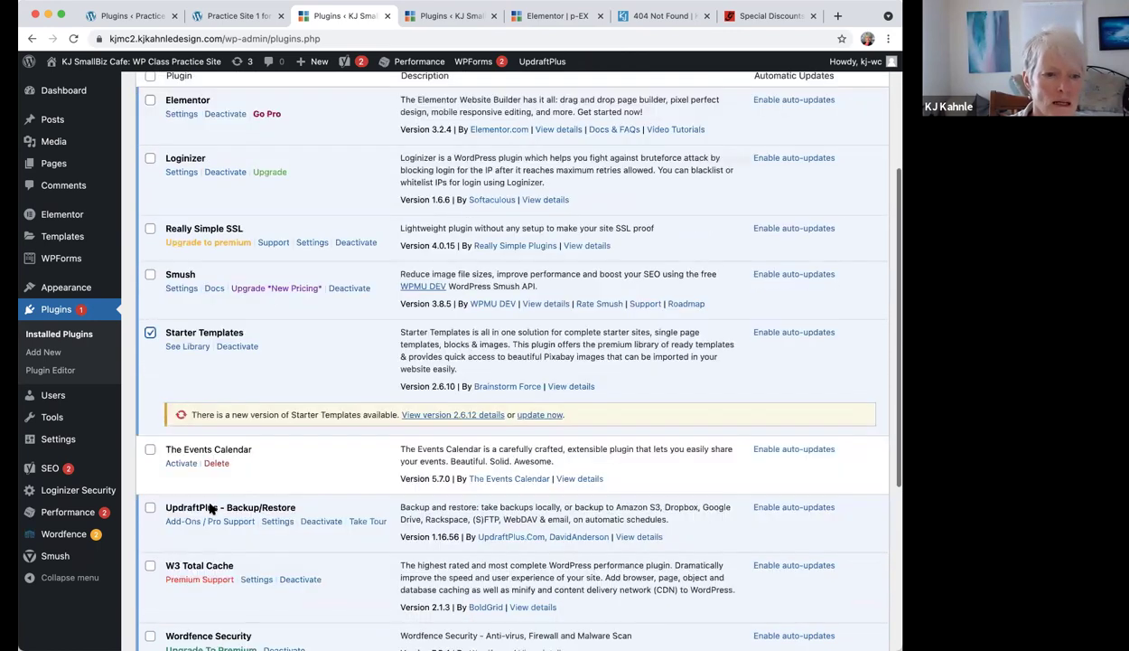
scroll(210, 509, down, 10)
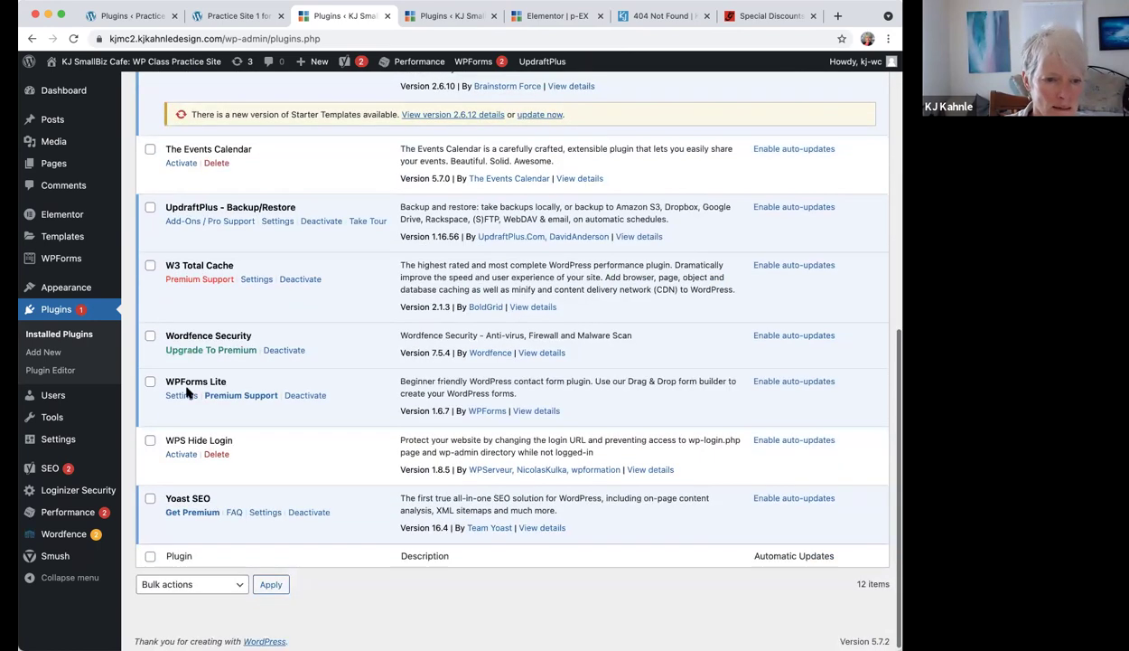
scroll(187, 391, up, 8)
scroll(187, 388, up, 3)
scroll(244, 99, up, 2)
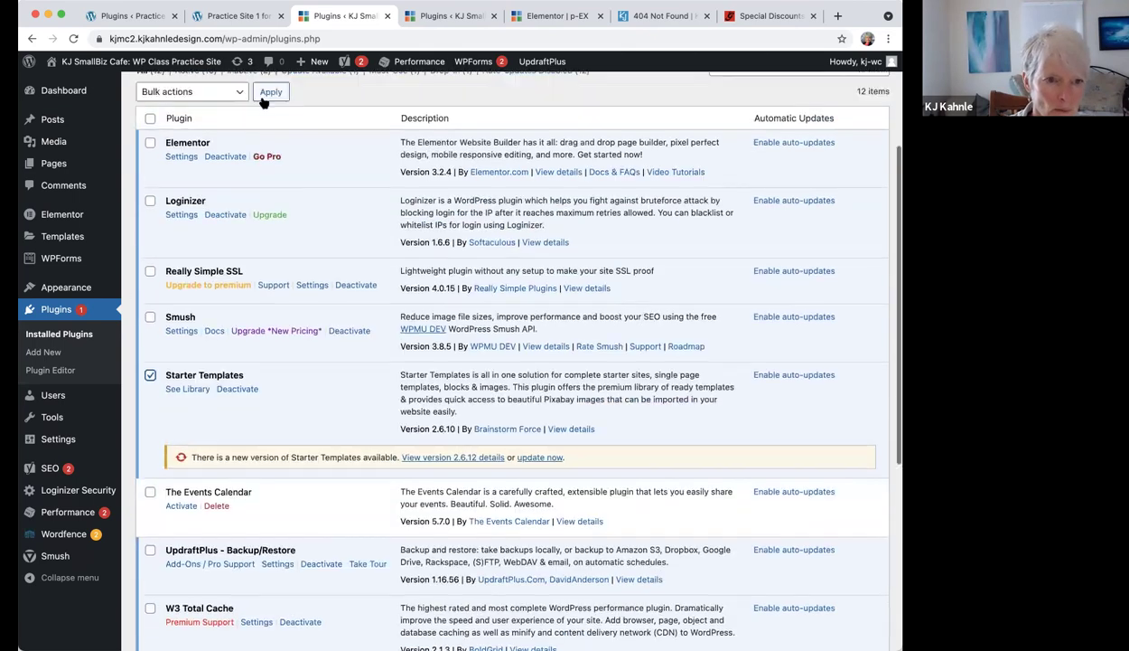
click(236, 108)
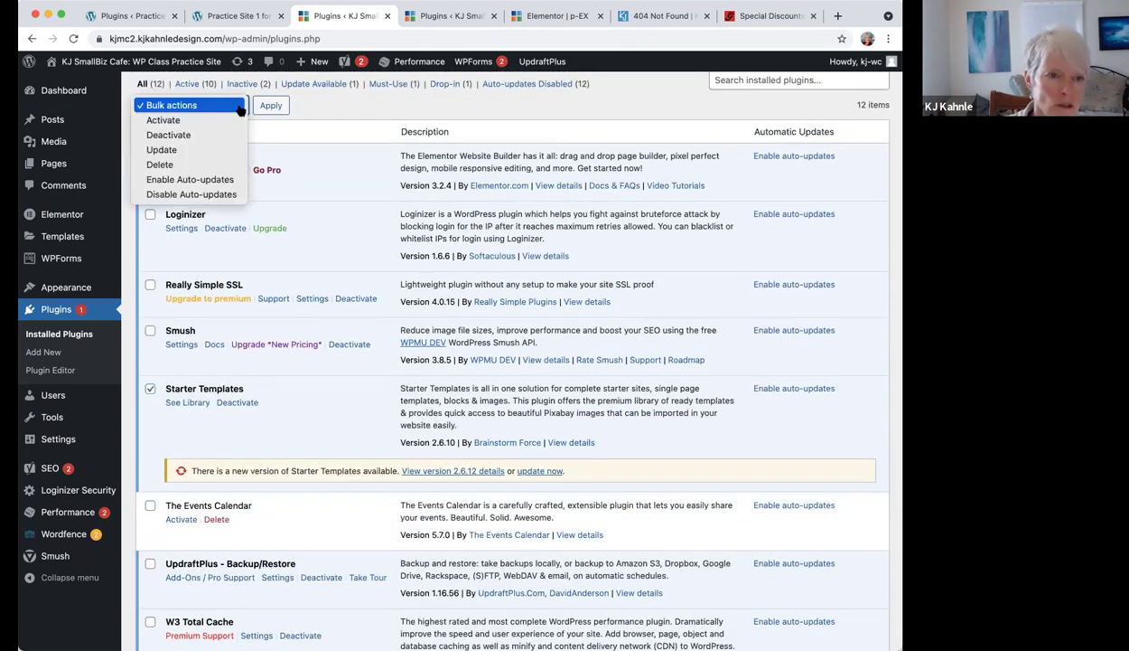
click(198, 156)
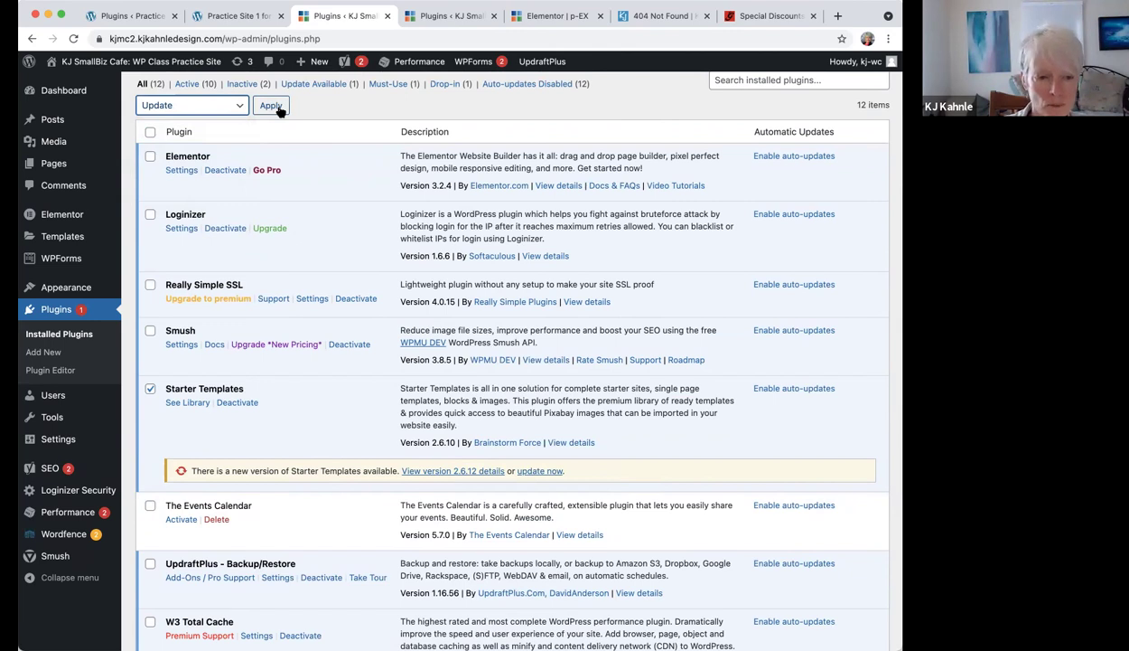
click(150, 389)
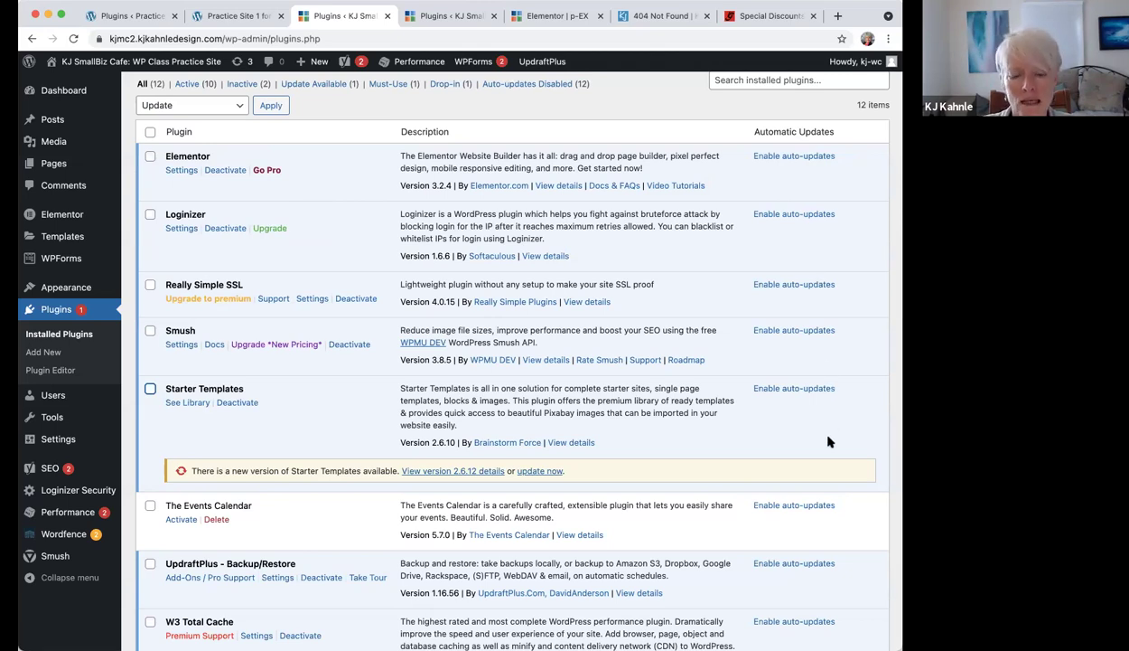
Look through the installed plugins and open the UpdraftPlus - Backup/Restore settings page to view its scheduled and existing backups.
scroll(828, 441, down, 3)
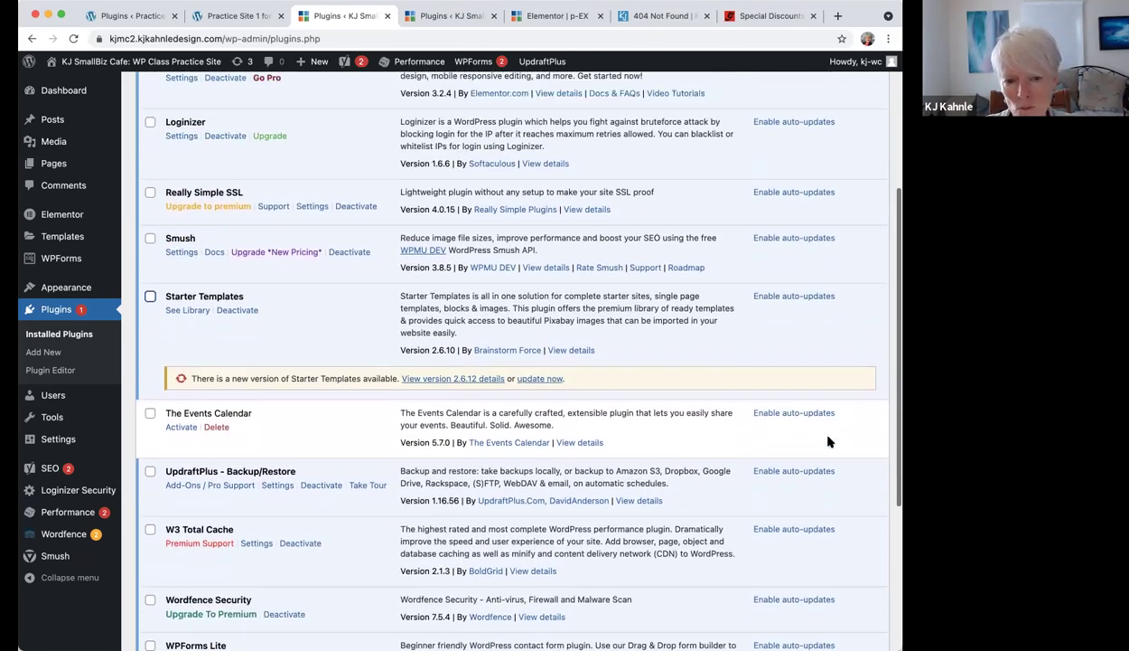
scroll(829, 441, up, 2)
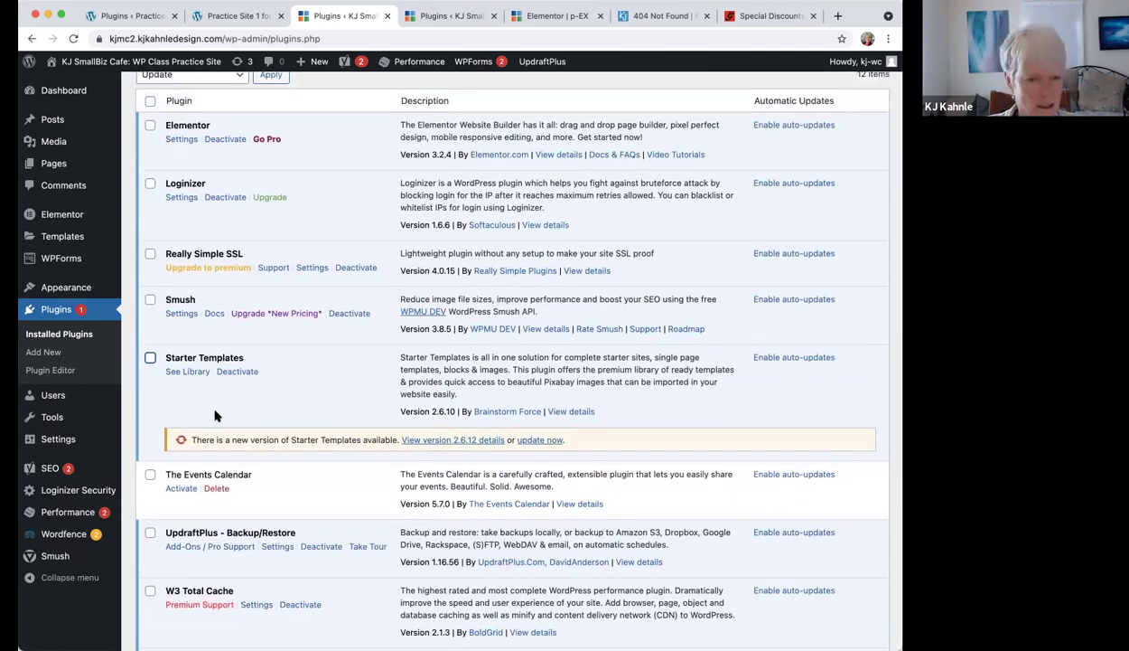
scroll(215, 415, up, 2)
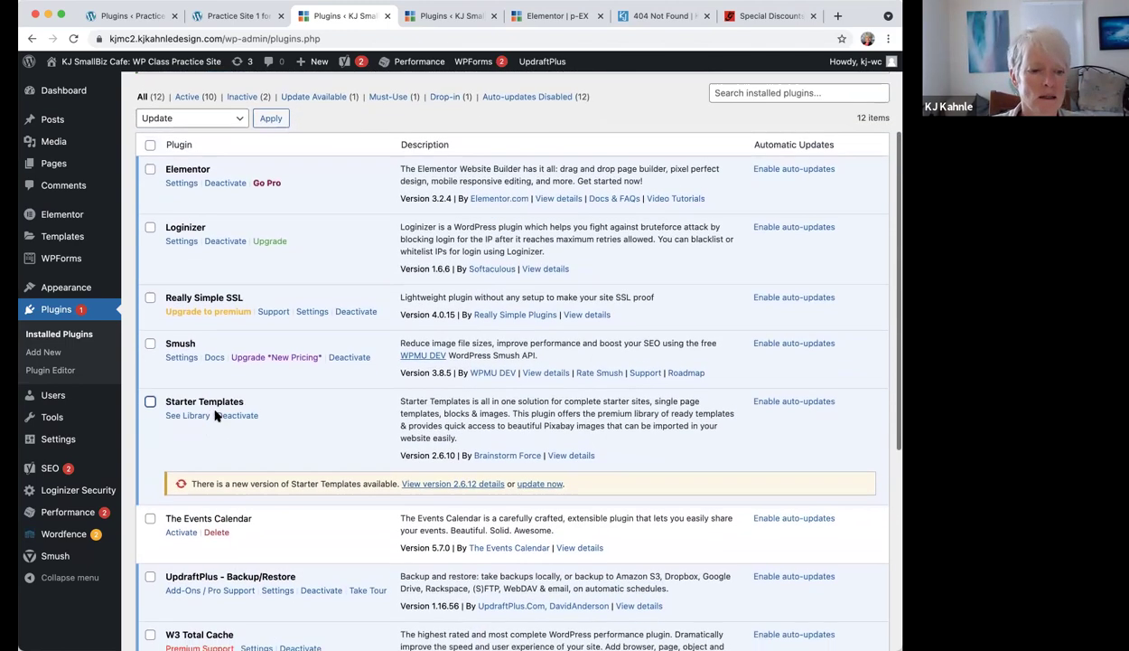
scroll(216, 415, down, 4)
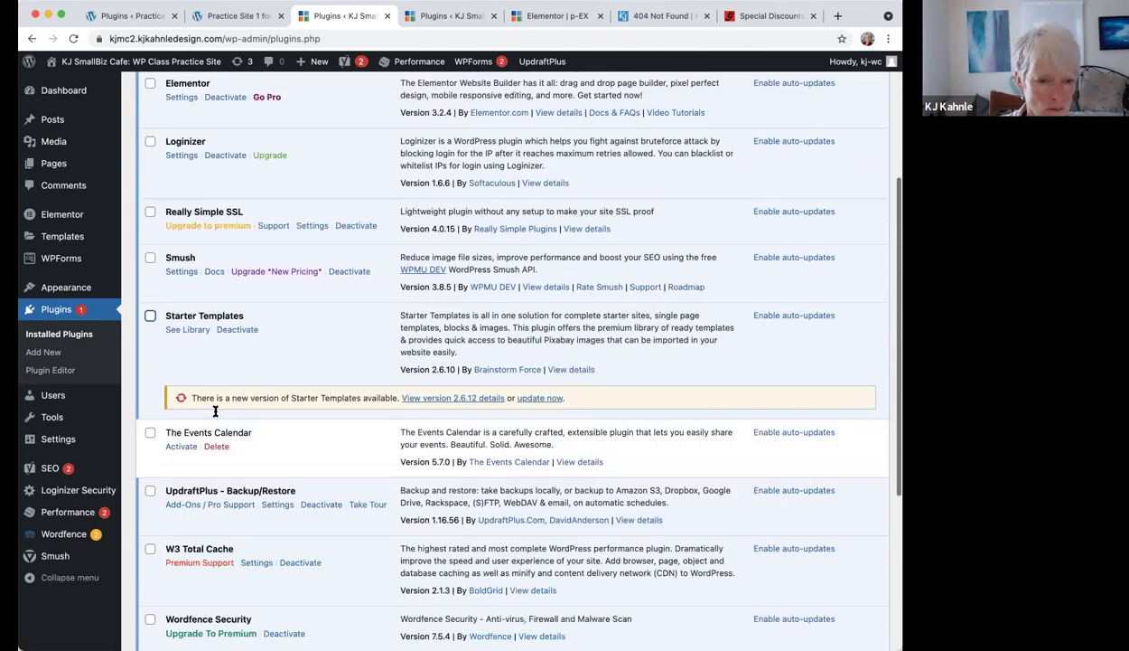
scroll(323, 435, down, 1)
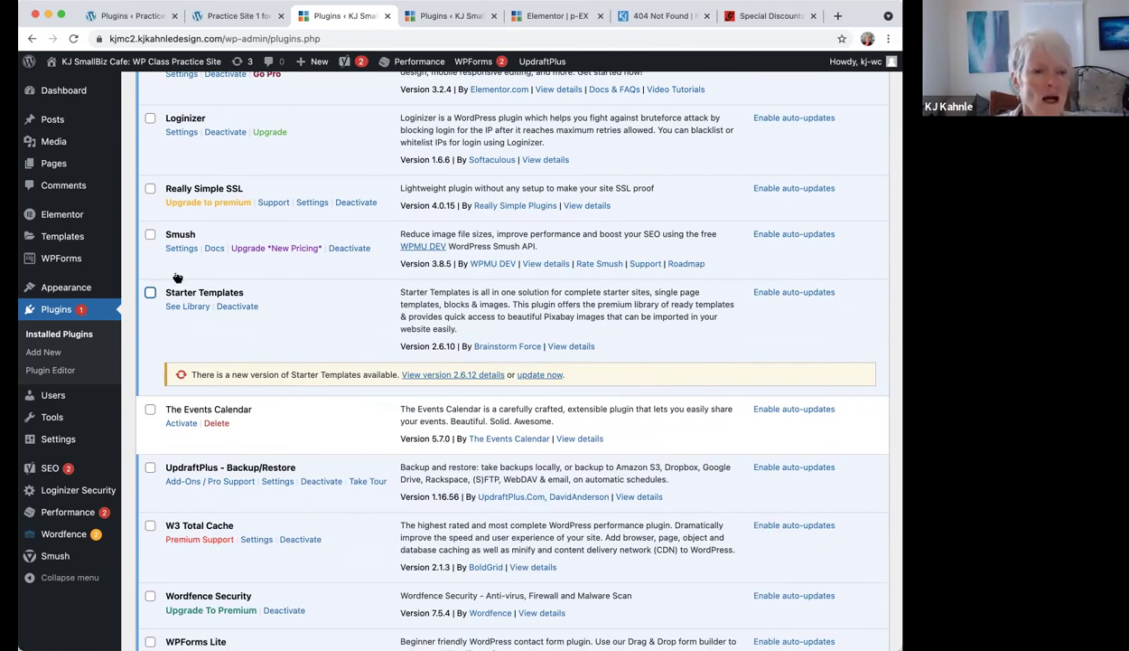
scroll(203, 293, down, 1)
scroll(193, 312, down, 5)
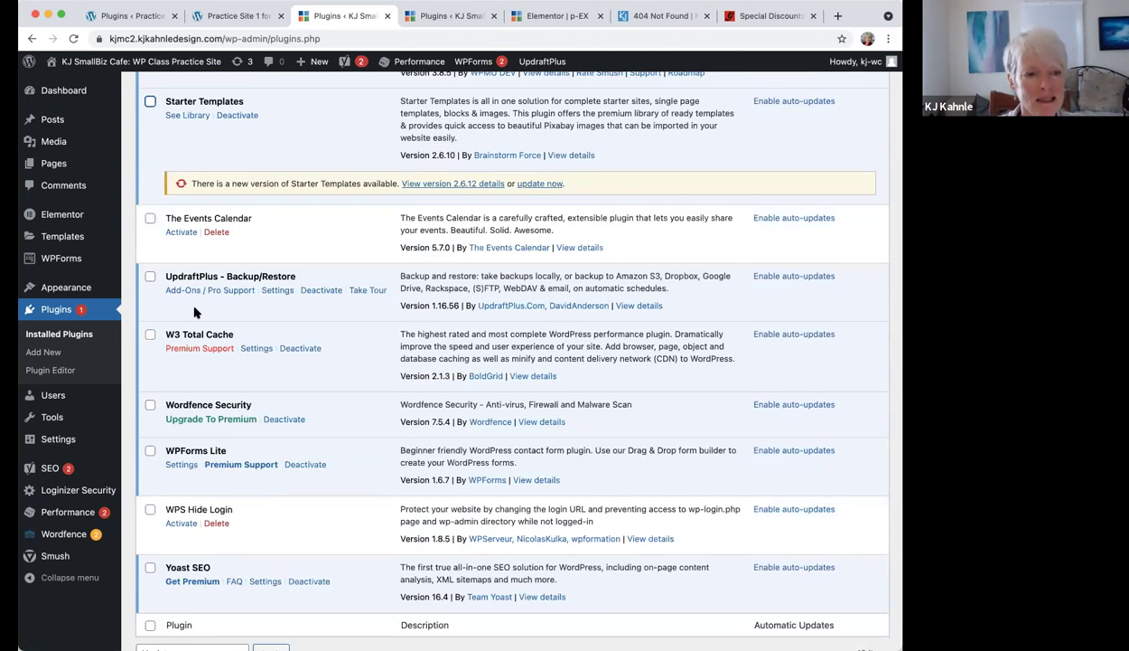
click(277, 290)
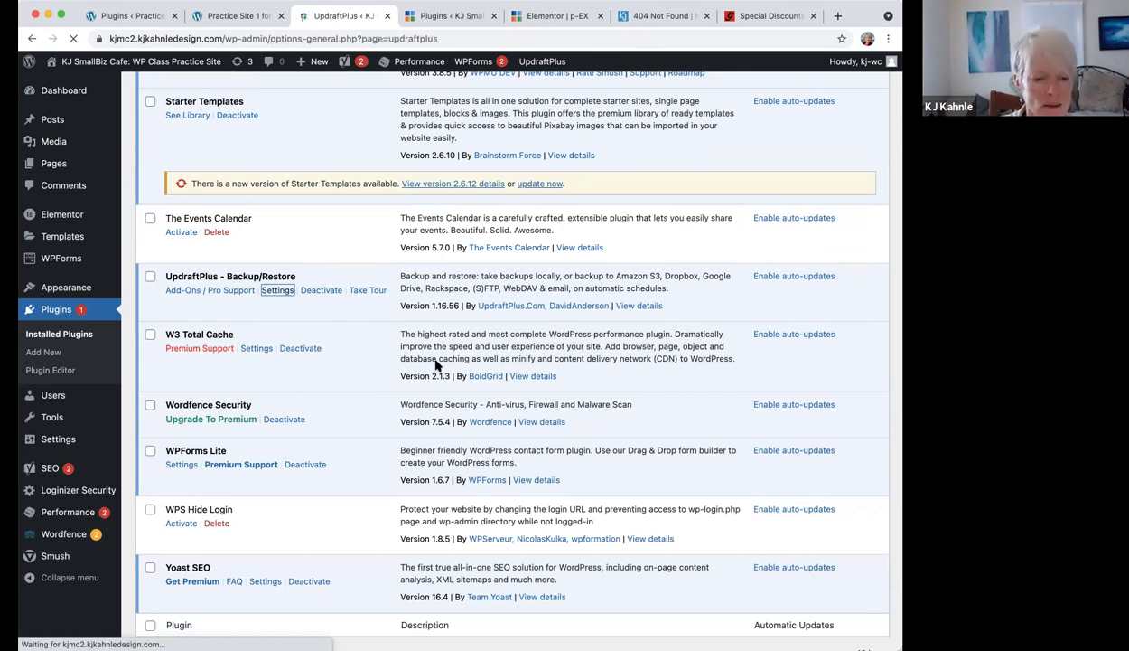
scroll(434, 365, down, 2)
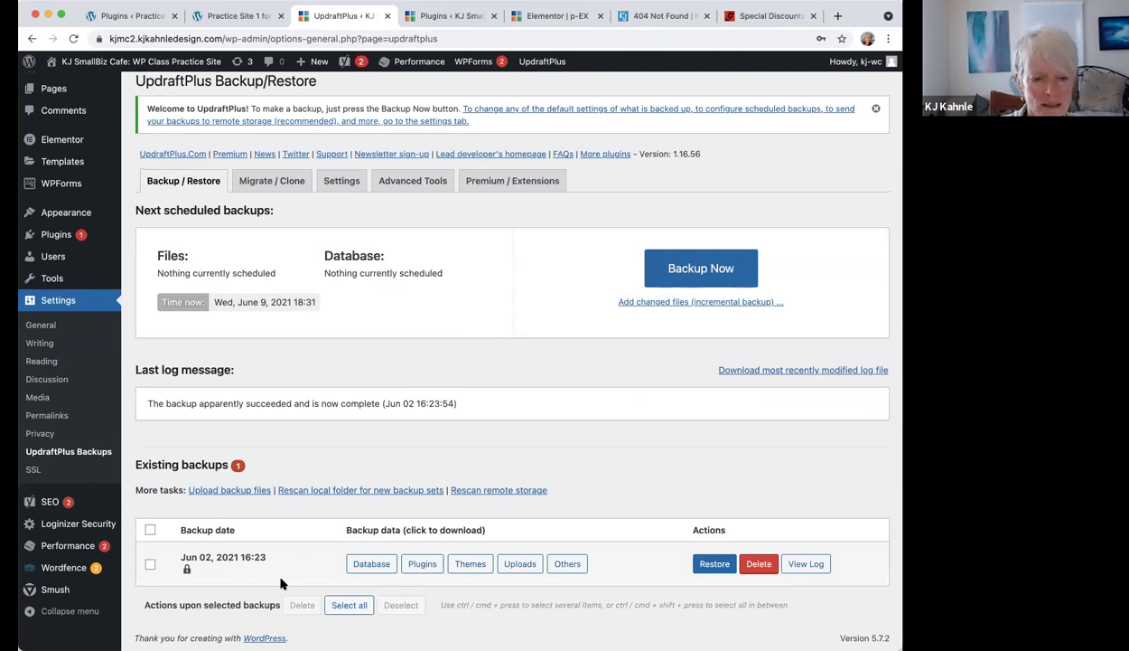
Check the available intervals for the UpdraftPlus files backup schedule without changing it, and return to the Backup / Restore overview.
click(346, 187)
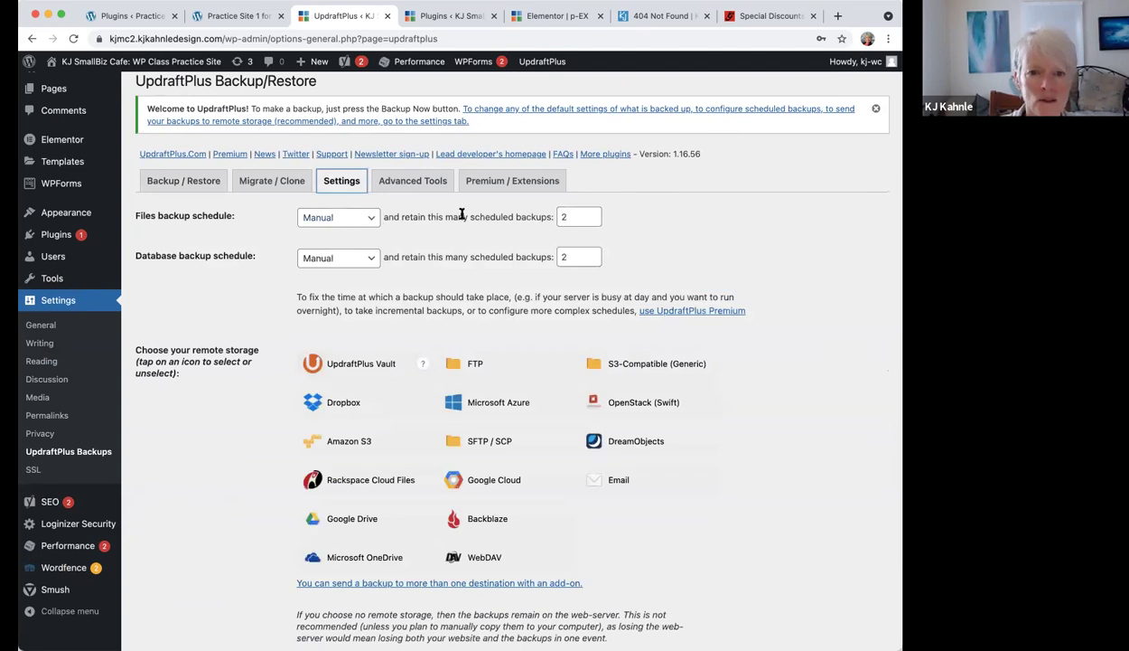
click(357, 222)
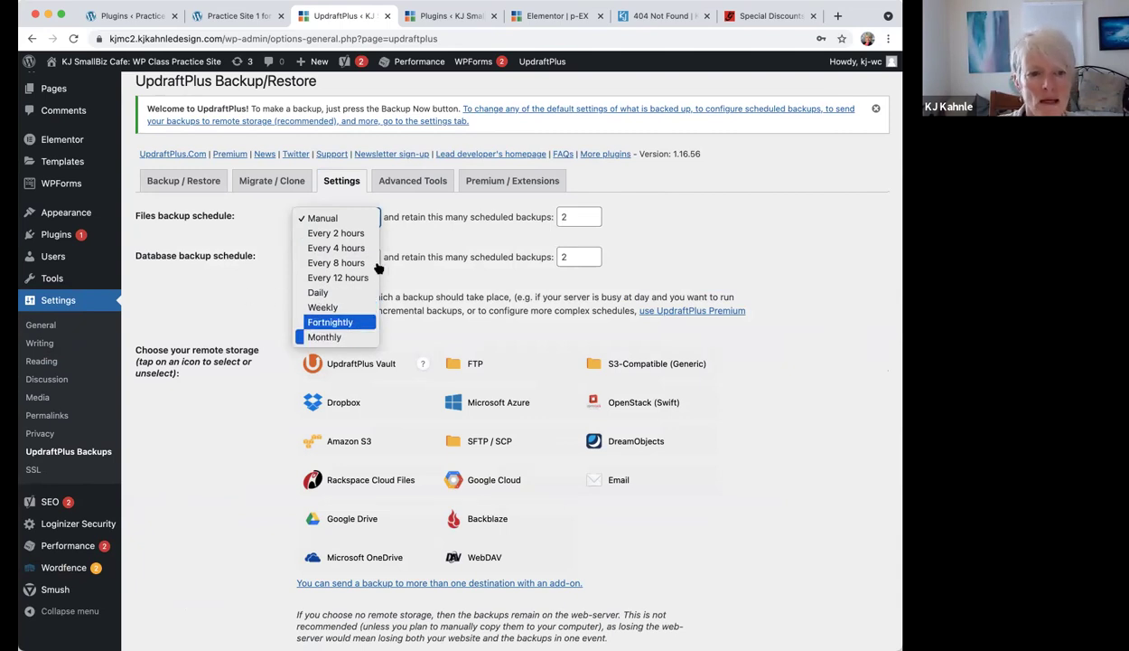
click(284, 186)
click(206, 186)
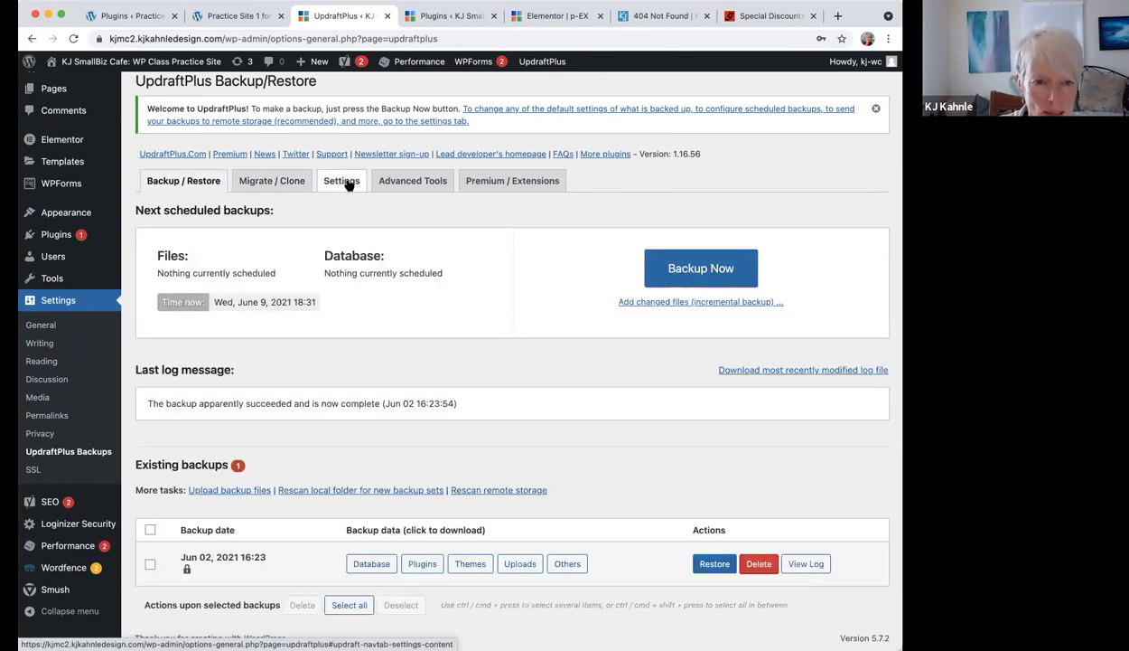
Review the remote storage options in the UpdraftPlus settings without selecting one, and go back to the Backup / Restore overview.
click(344, 184)
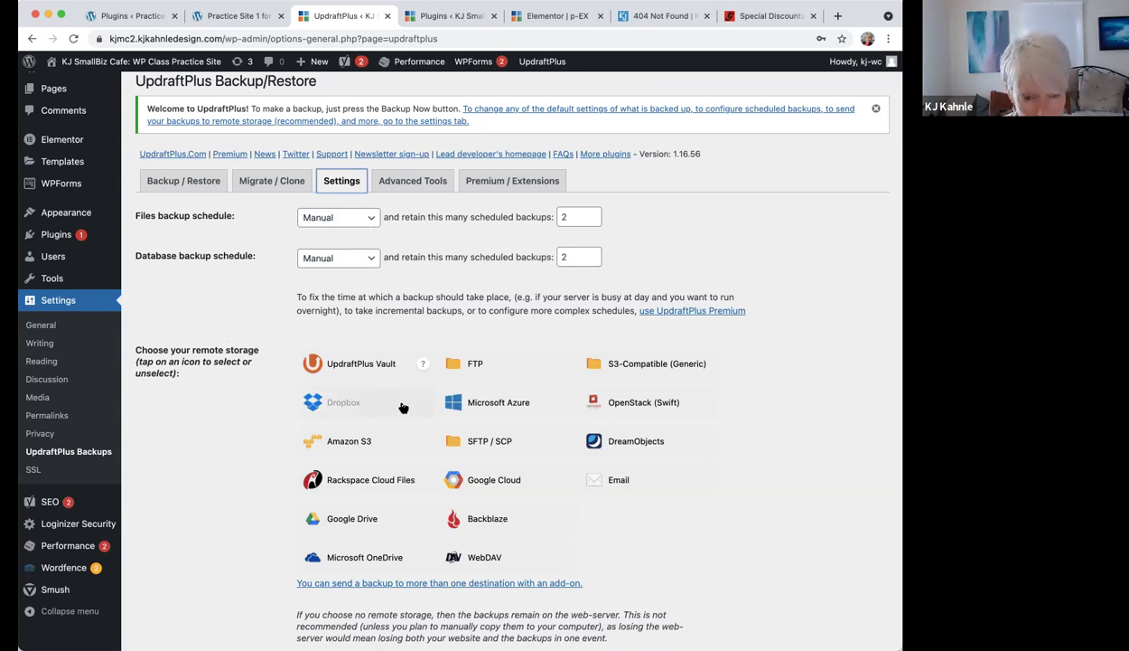
scroll(403, 407, down, 2)
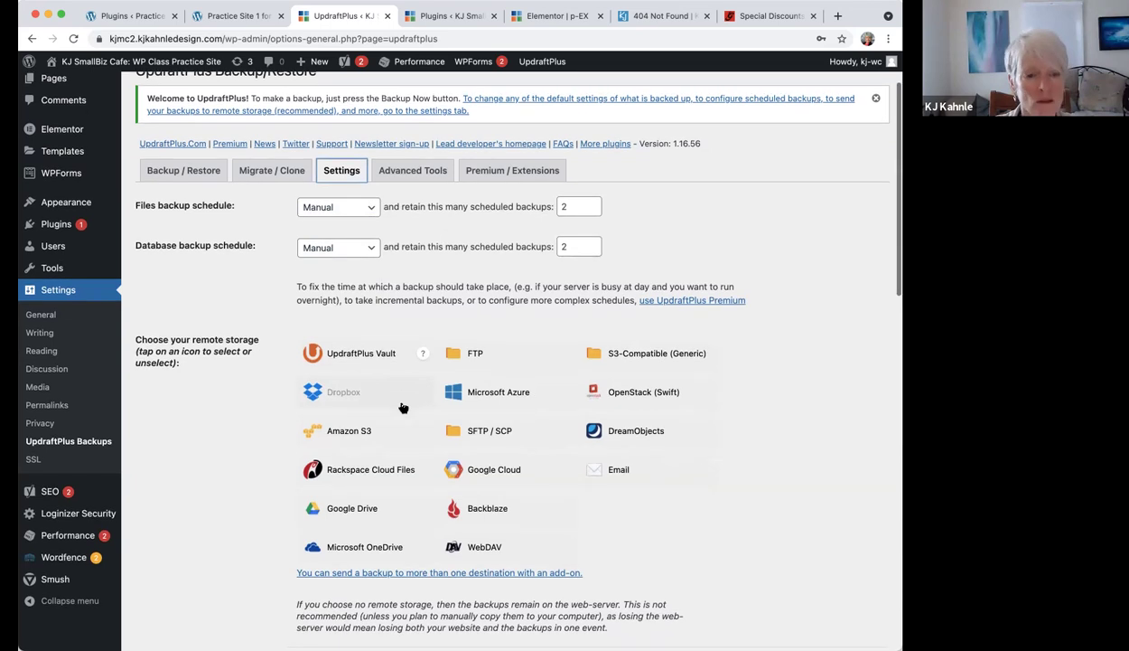
scroll(402, 403, up, 2)
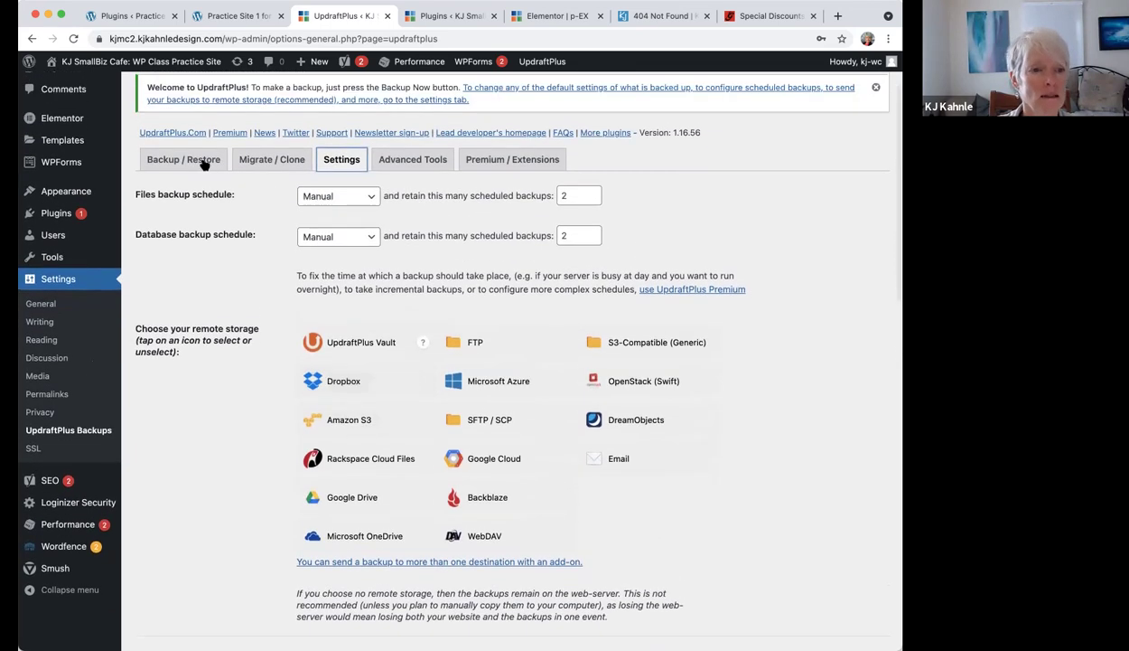
click(176, 163)
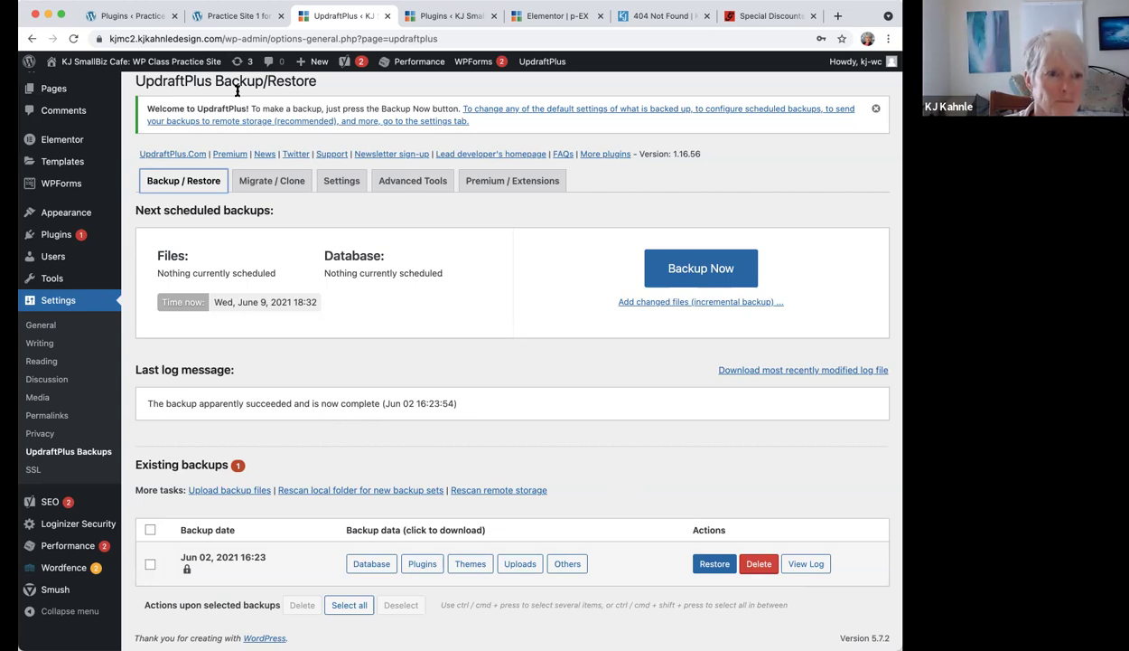
Return from UpdraftPlus to the installed plugins list and view its last entries.
mouse_move(51, 57)
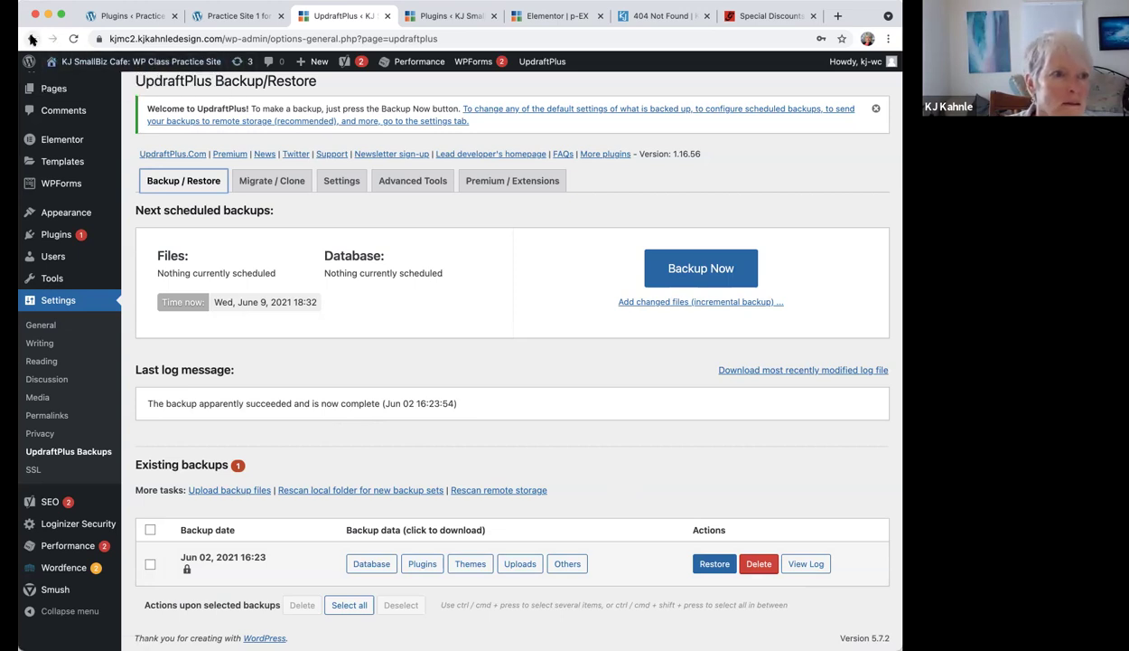
click(32, 38)
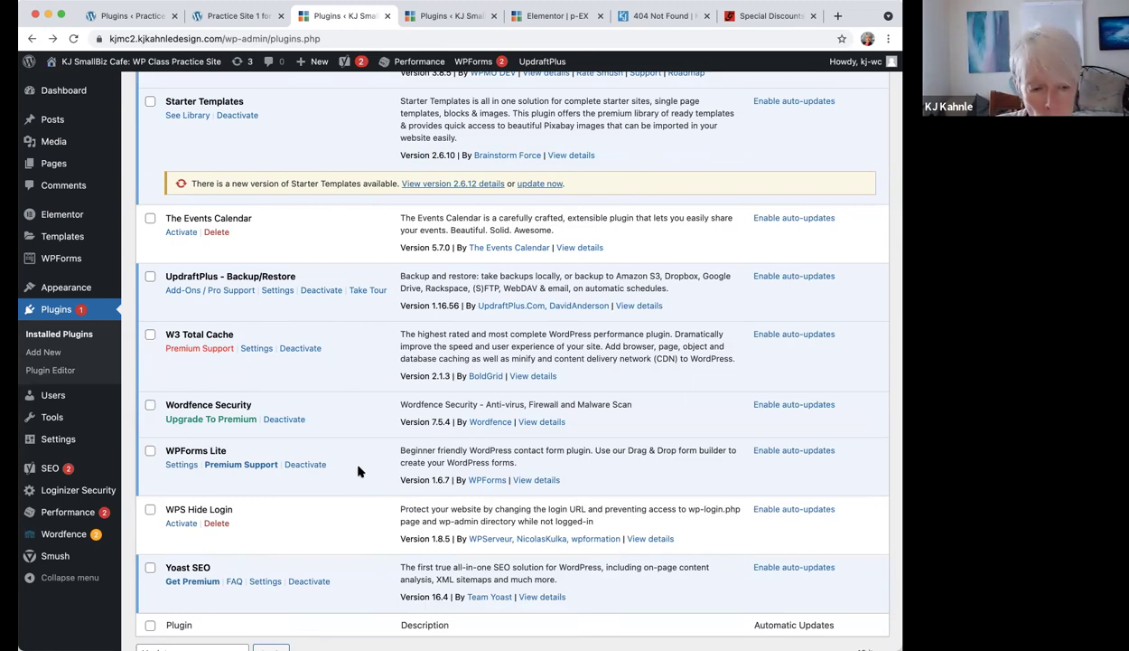
scroll(358, 471, down, 2)
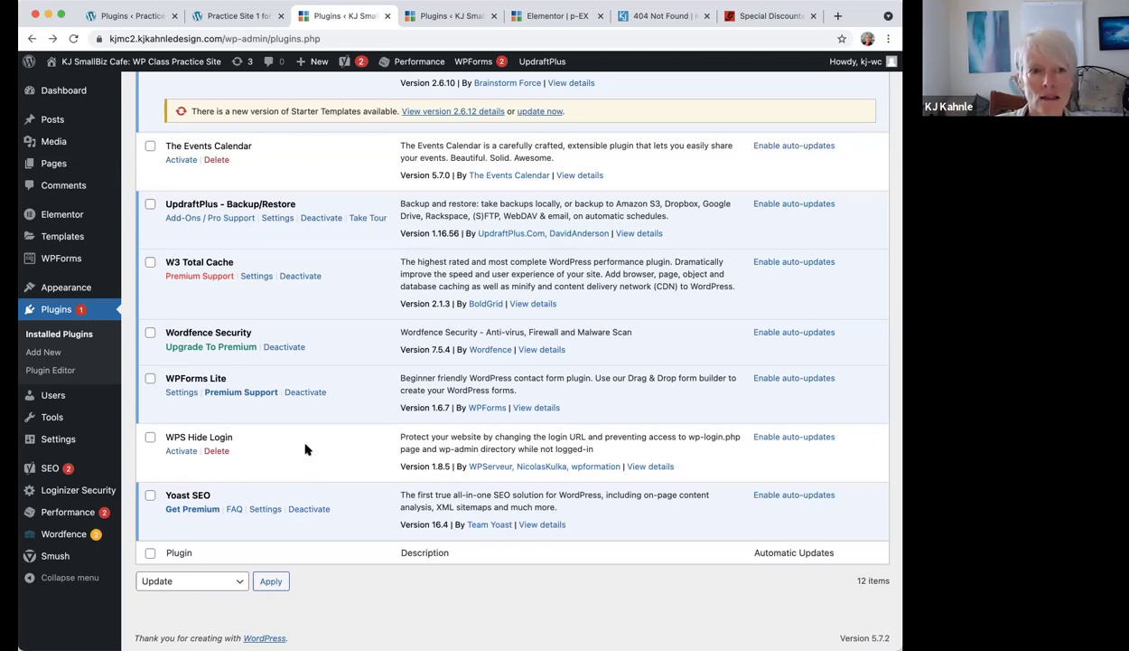
Look at the already open kjsmallbiz.com 404 page, and return to the installed plugins list.
mouse_move(142, 58)
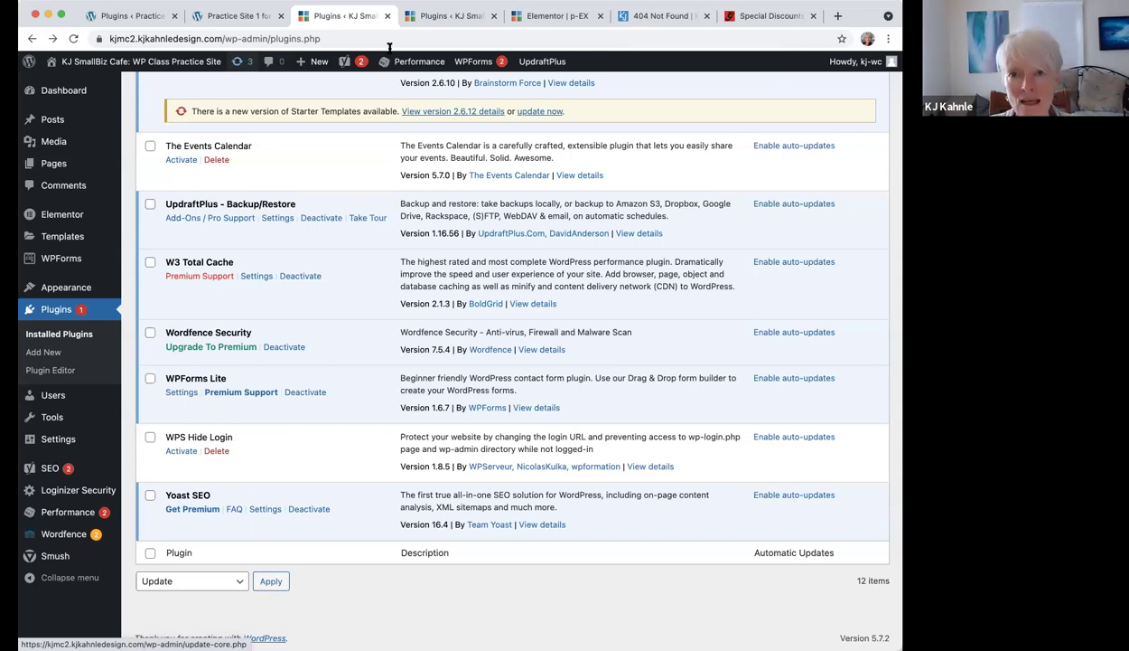
click(656, 18)
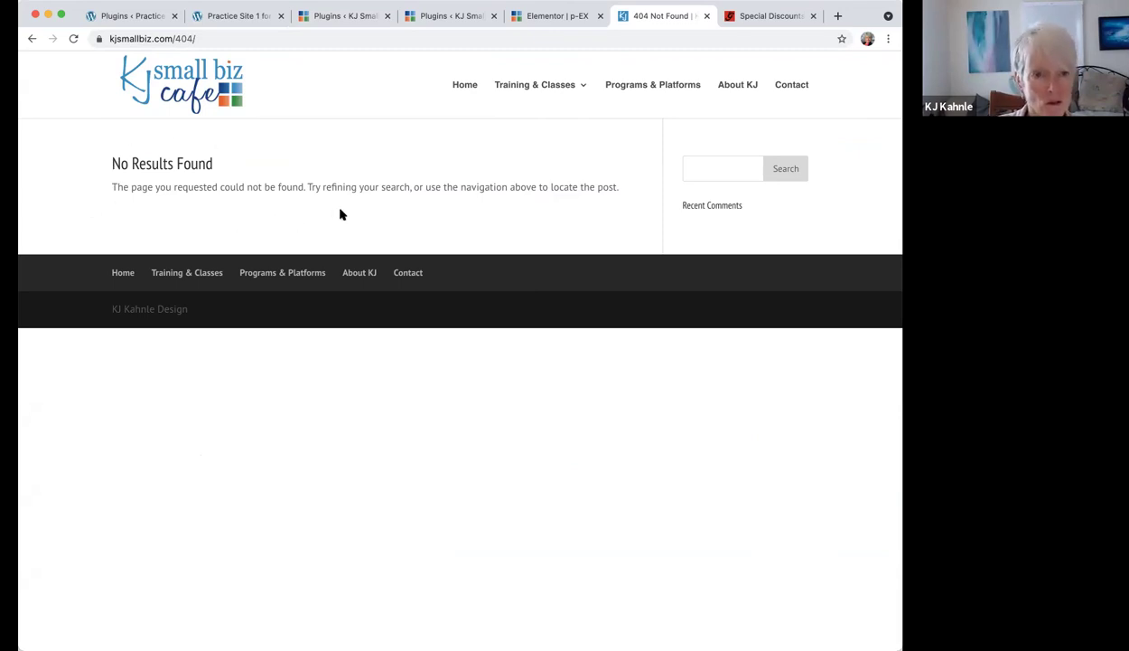
click(337, 18)
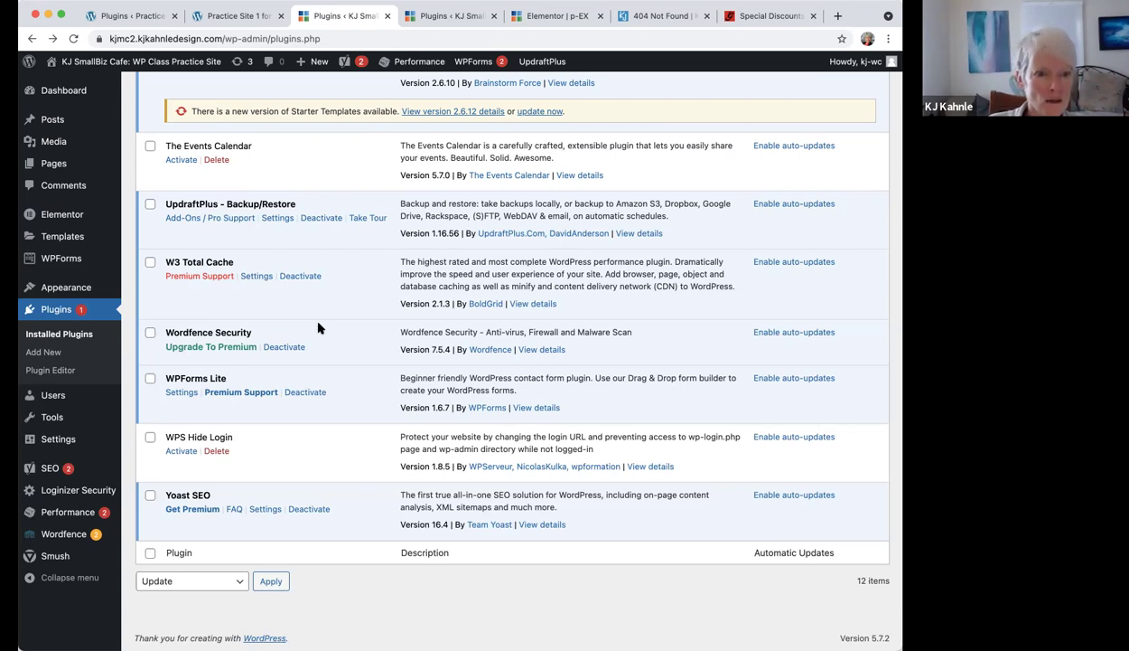
Open the Add Plugins page and search the plugin directory for "the events cal".
scroll(318, 328, up, 3)
scroll(165, 449, up, 3)
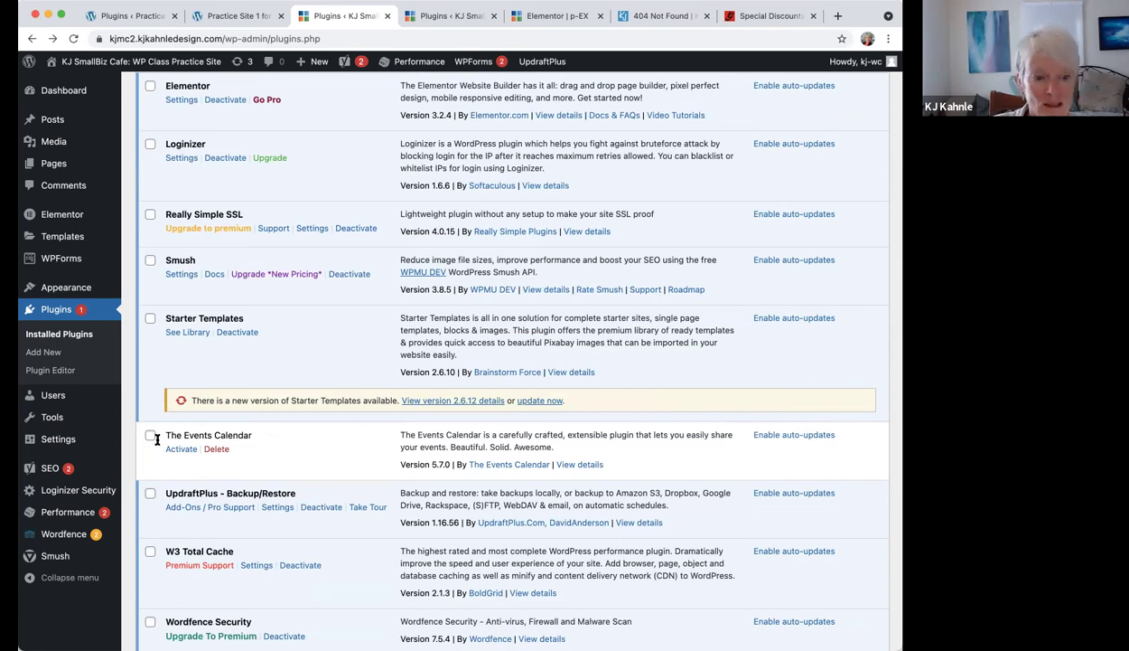
scroll(268, 437, up, 3)
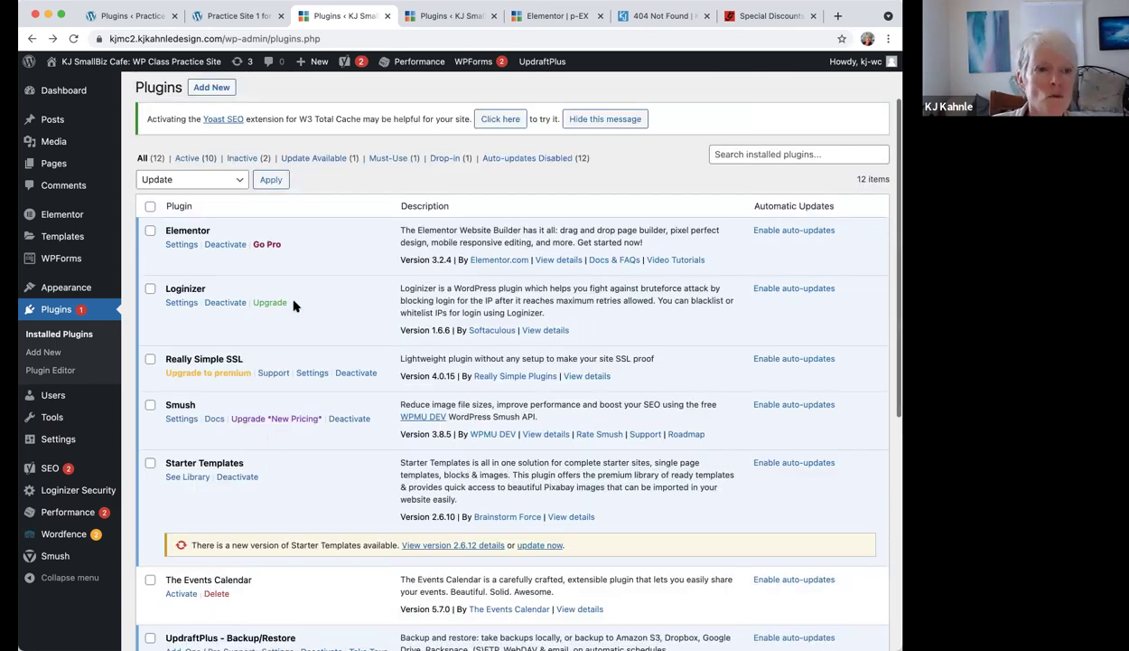
scroll(368, 221, up, 2)
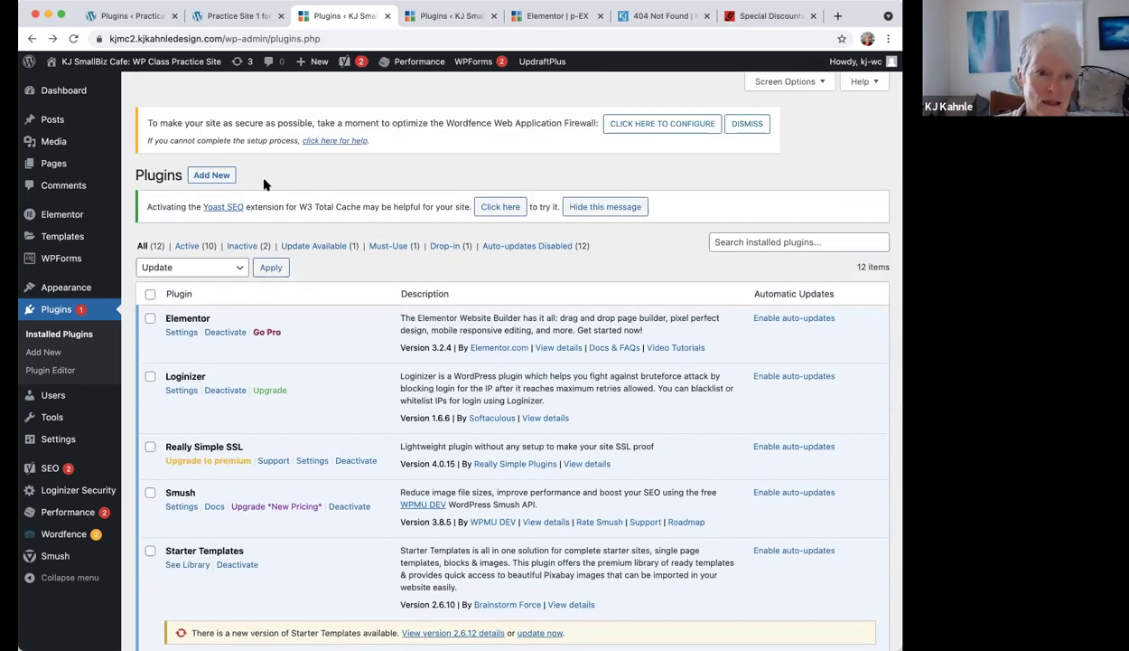
click(226, 178)
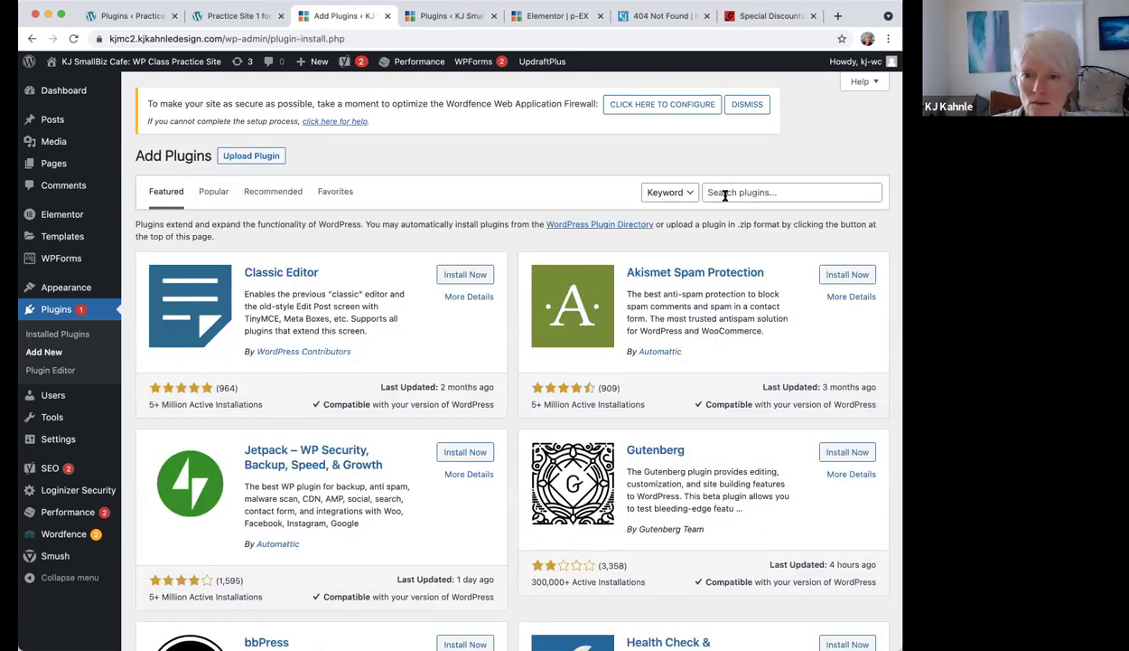
click(723, 192)
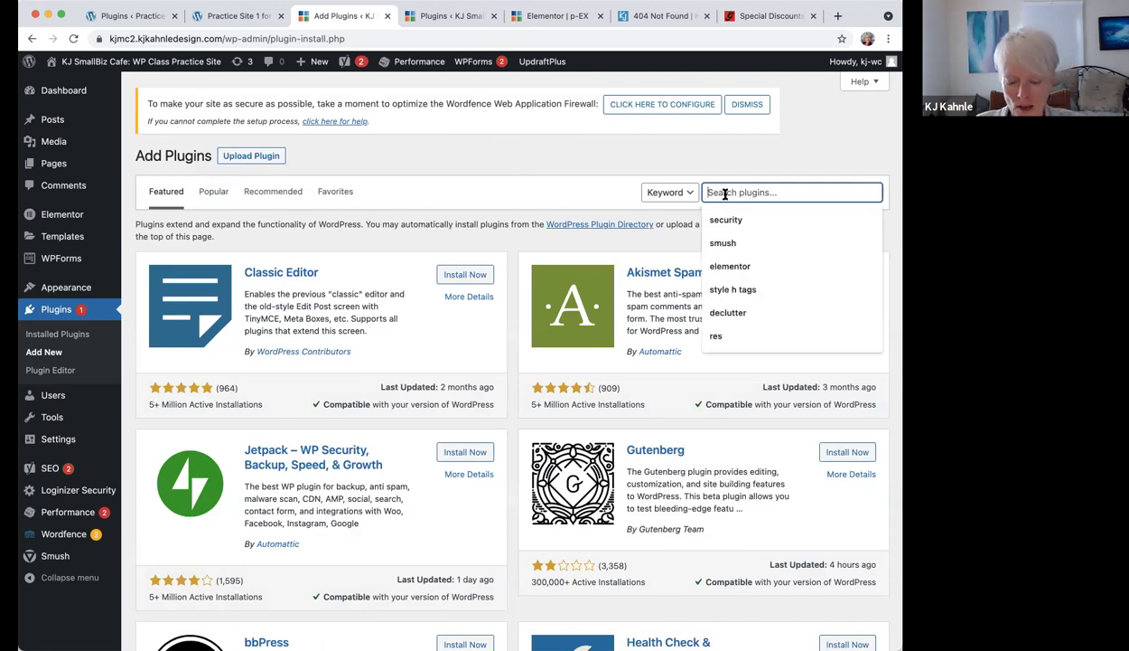
text(the event)
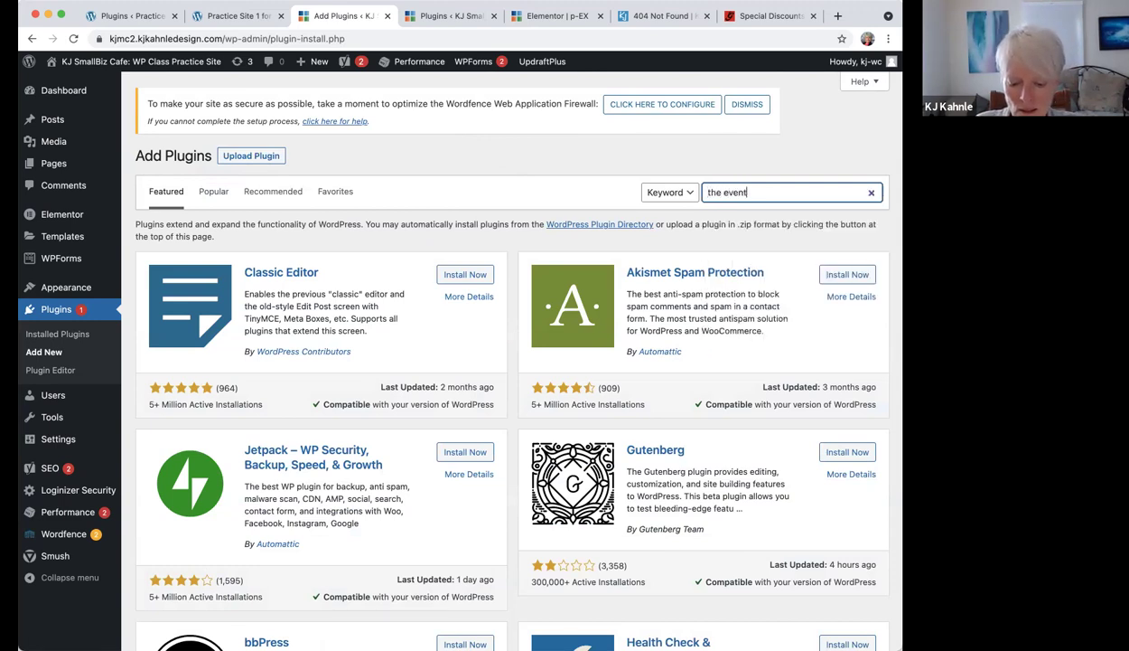
text(s cal)
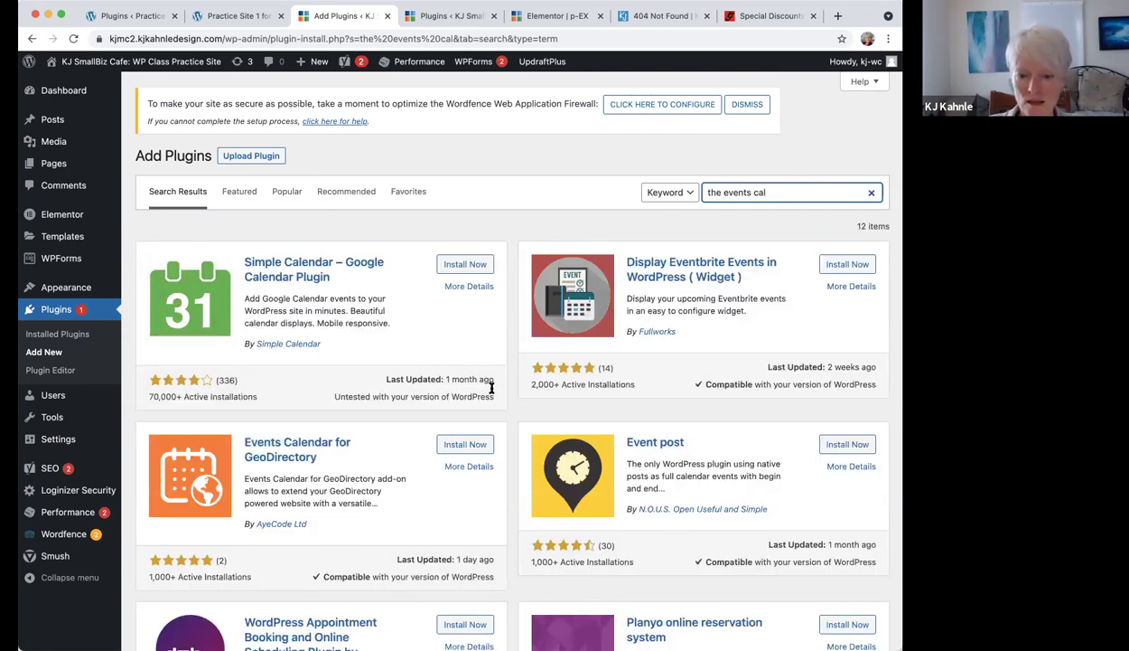
Look through the plugin results for "the events cal", and complete the search term as "the events calendar".
scroll(491, 387, down, 5)
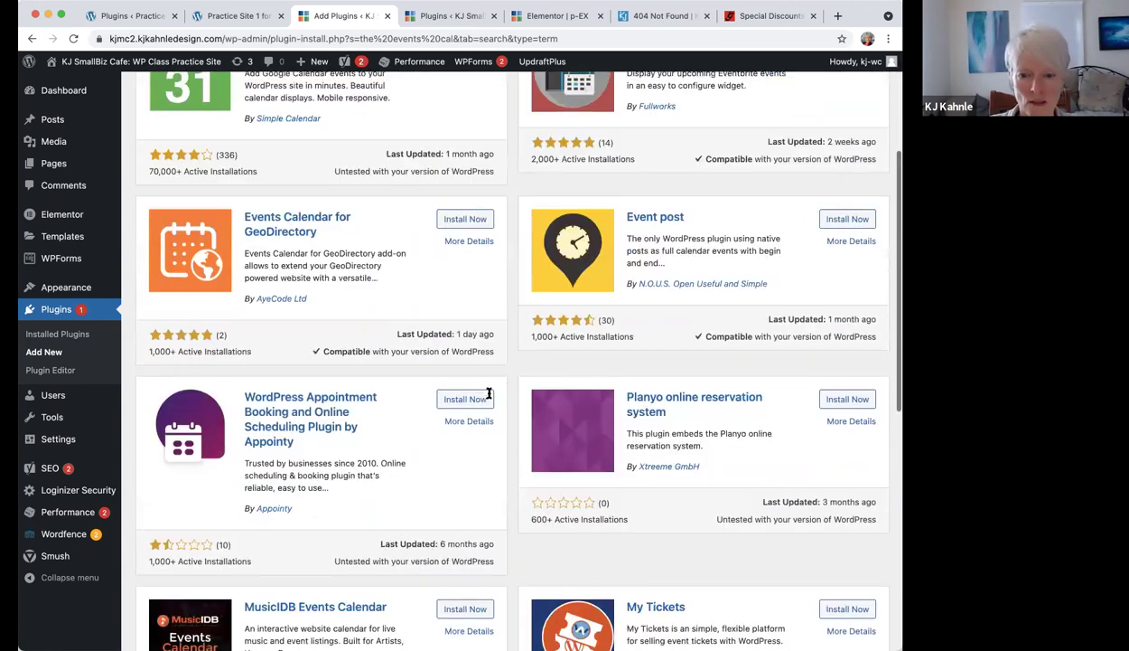
scroll(488, 394, down, 1)
scroll(488, 392, down, 6)
scroll(488, 394, up, 9)
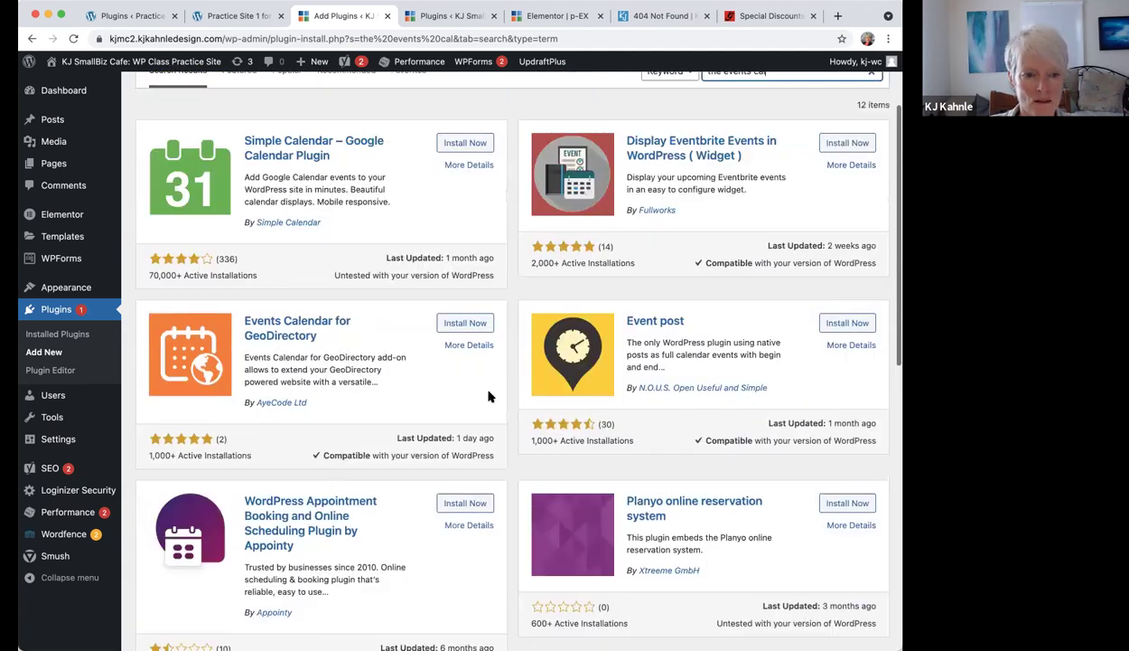
scroll(452, 194, up, 1)
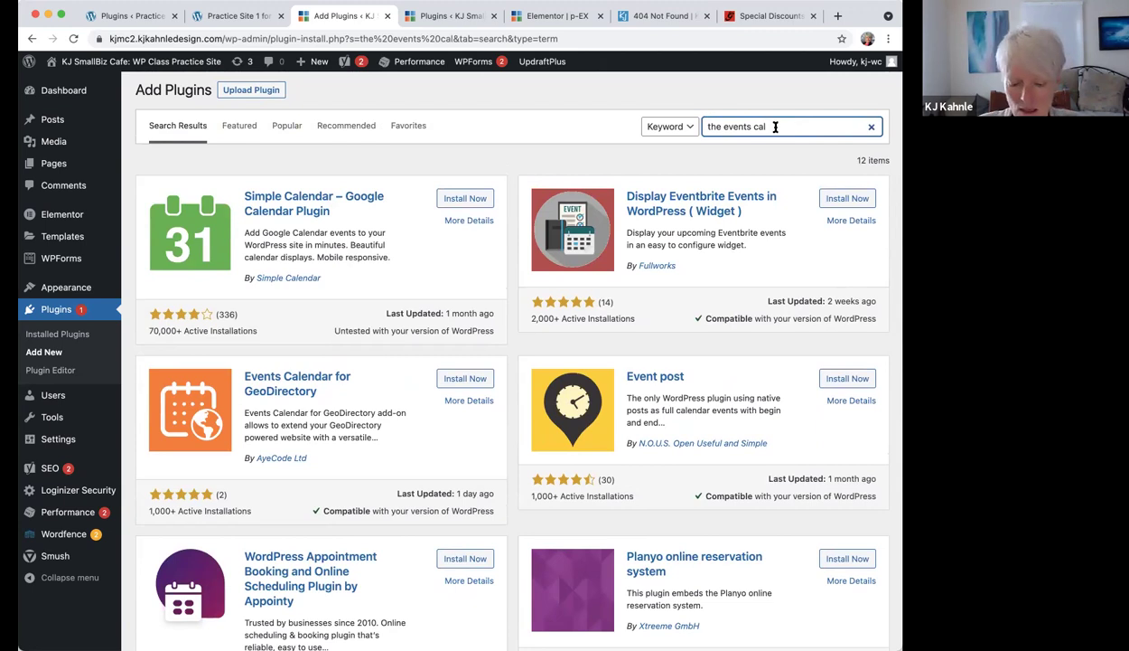
text(endar)
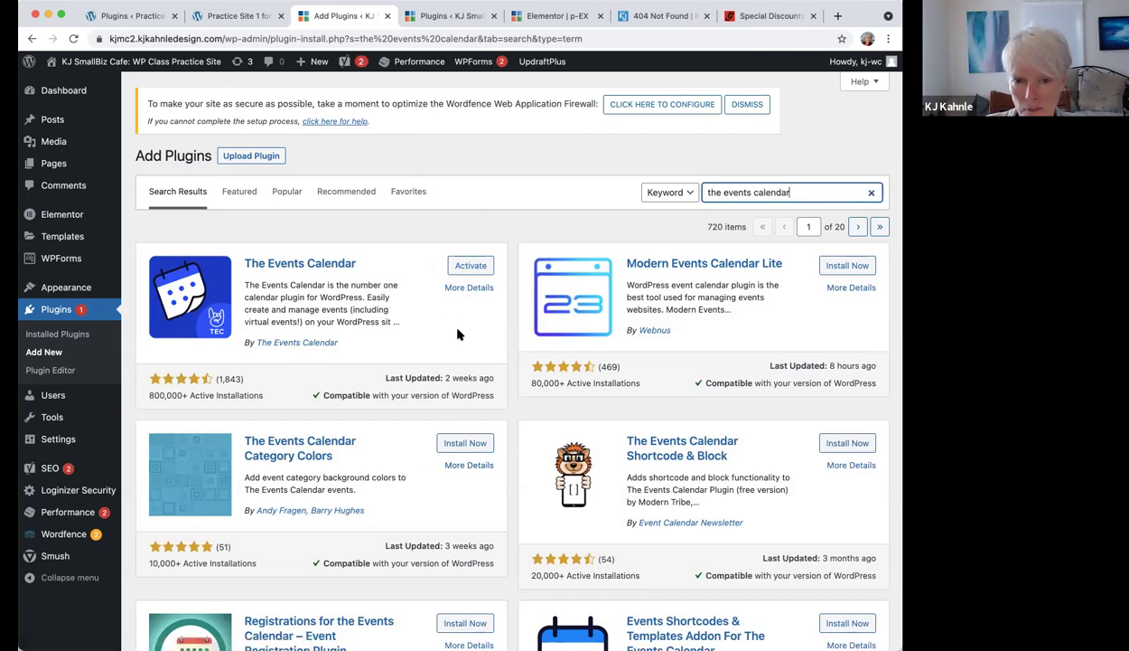
Search the plugin directory for "online bookings" and look over the first results.
key(super+a)
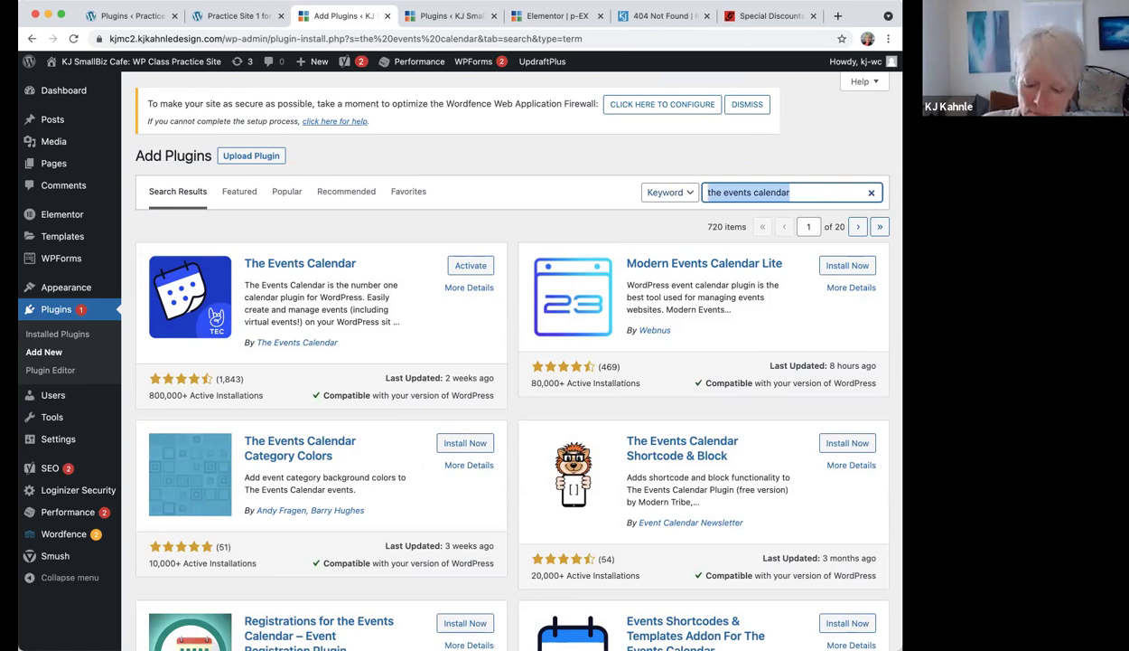
text(online bookings)
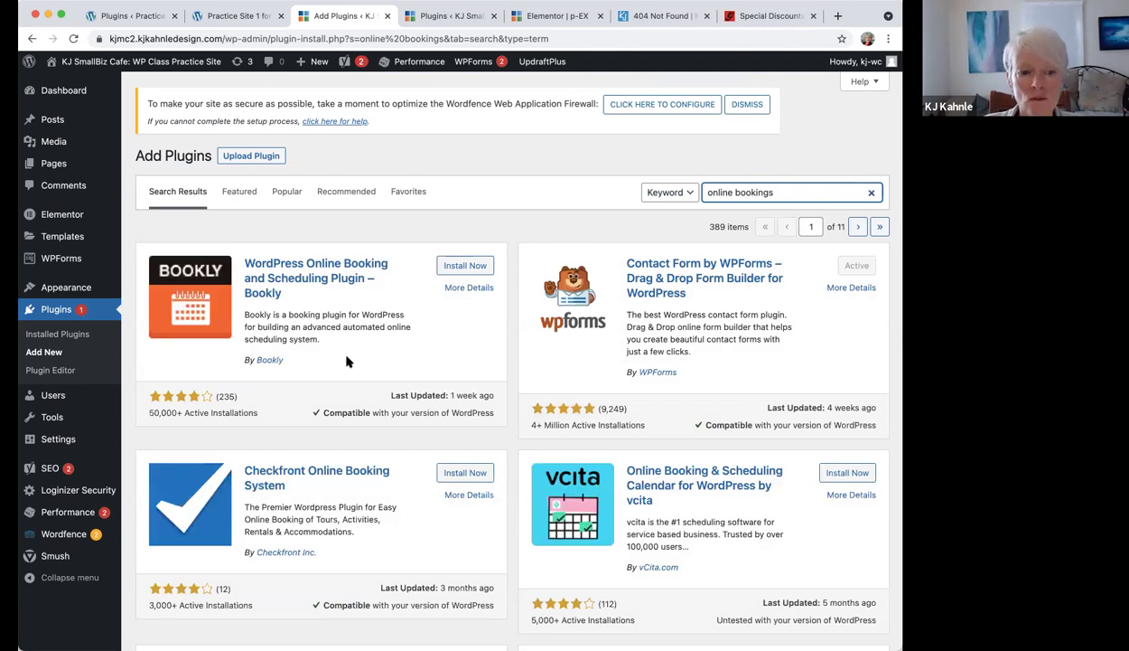
scroll(380, 369, down, 1)
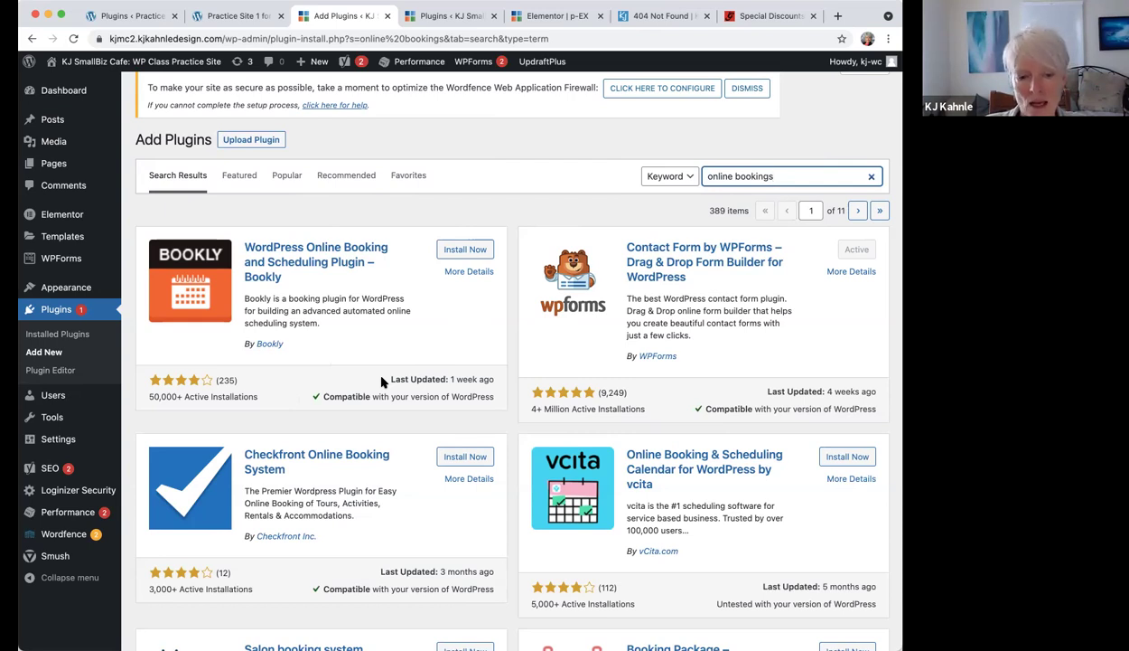
scroll(381, 382, down, 3)
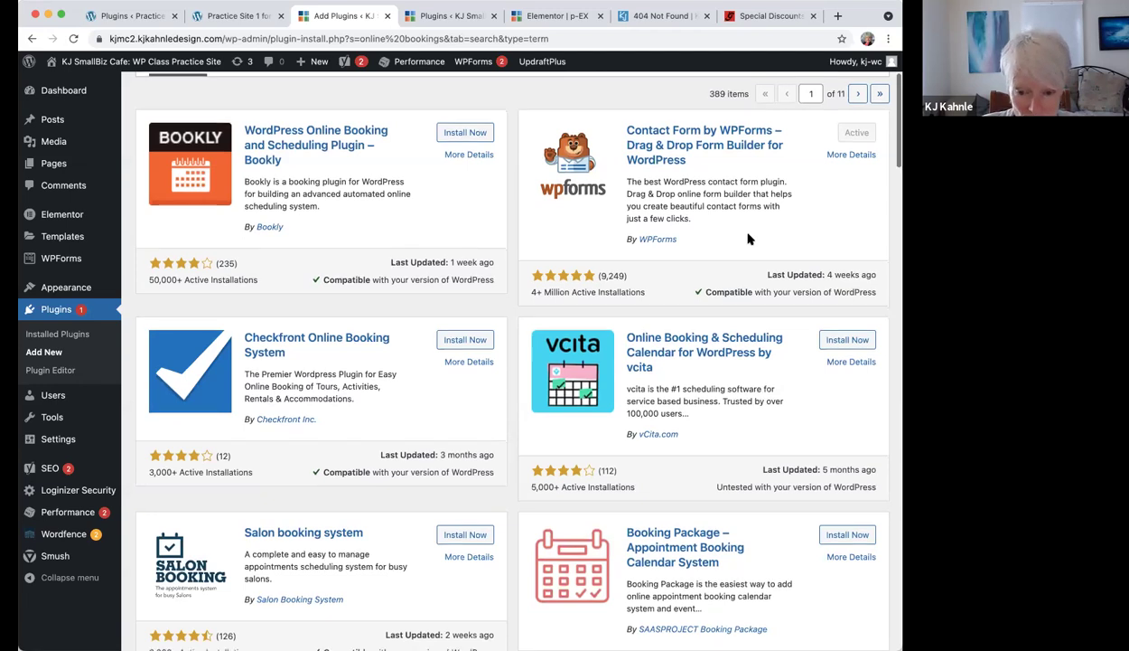
scroll(748, 239, down, 3)
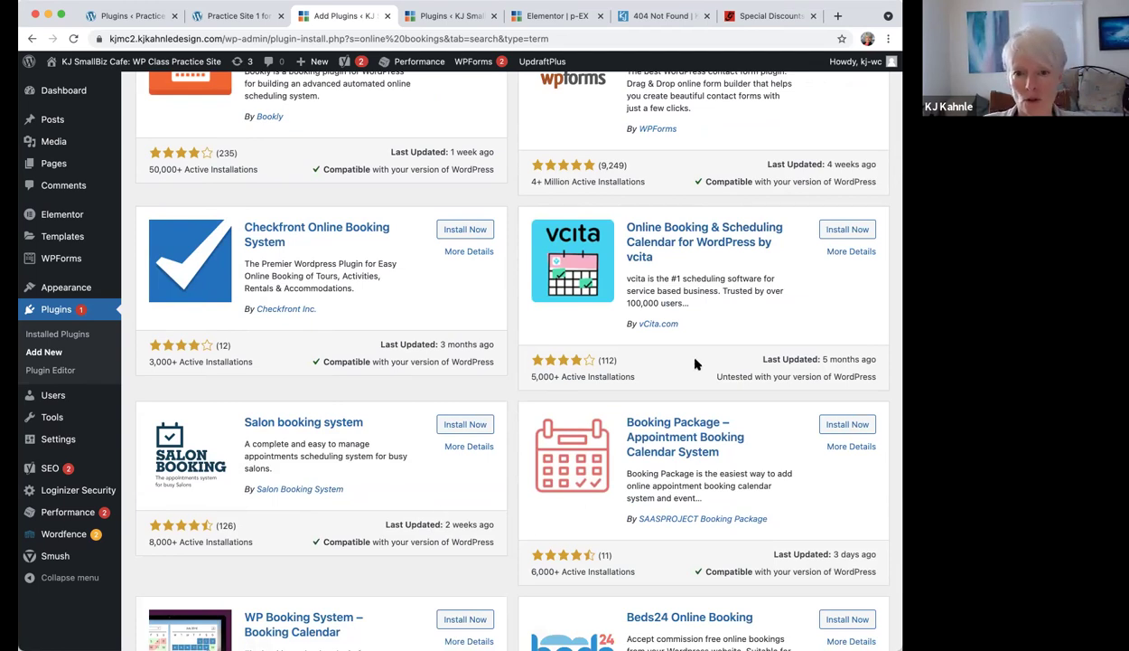
scroll(797, 234, up, 4)
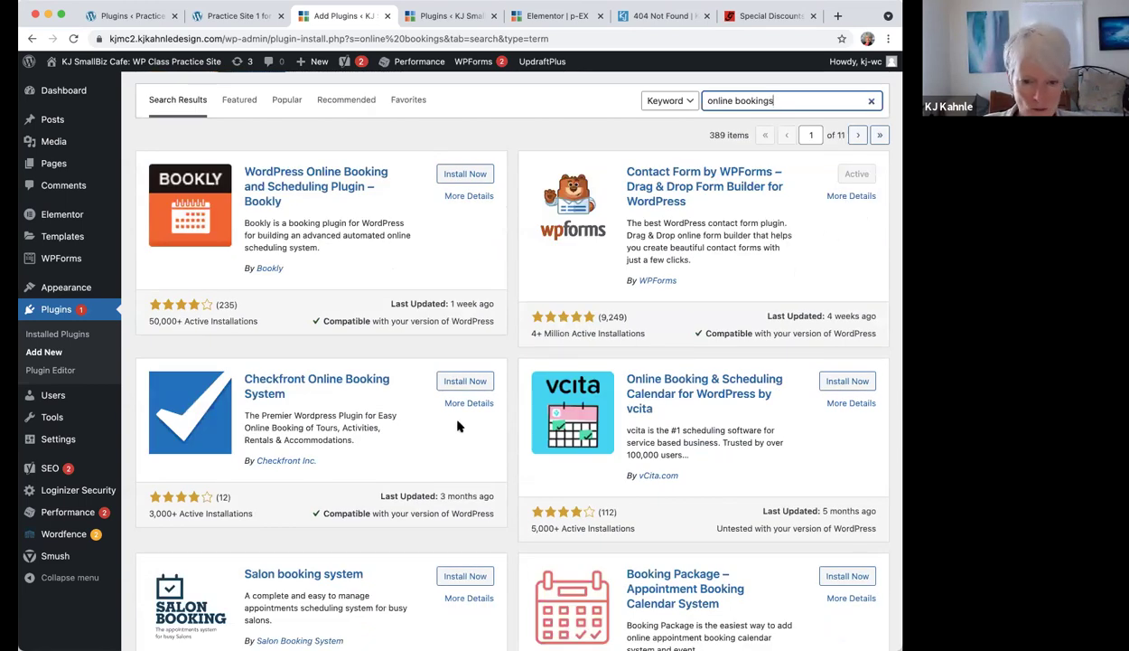
Install and activate the plugin Online Booking & Scheduling Calendar for WordPress by vcita.
scroll(457, 426, down, 2)
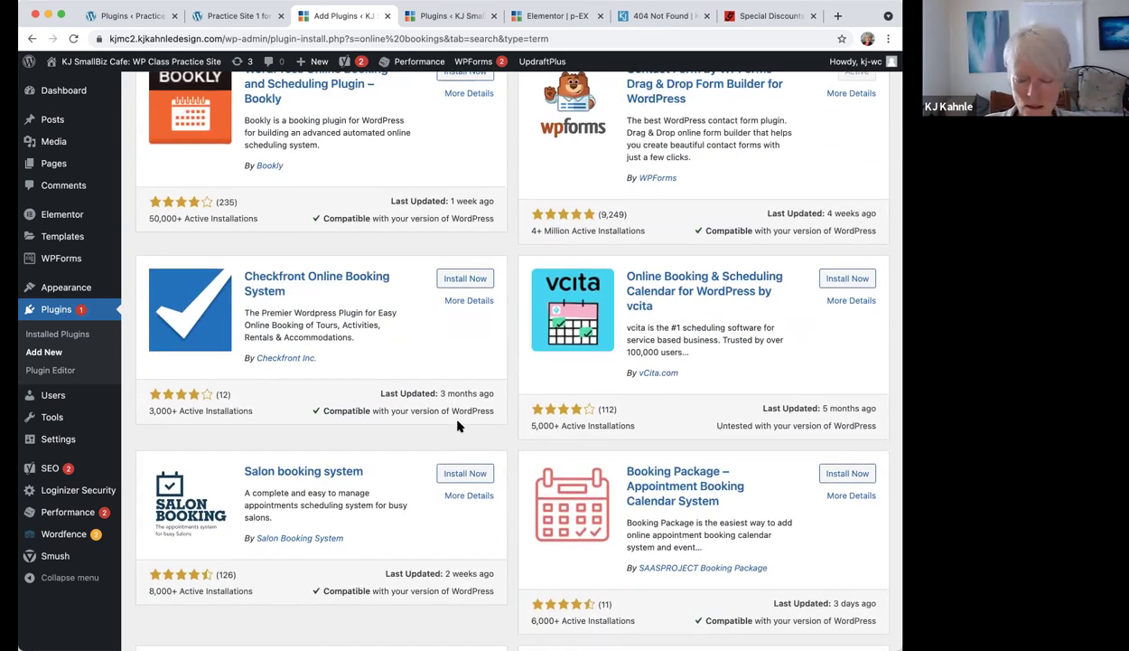
scroll(458, 425, down, 5)
scroll(459, 428, up, 4)
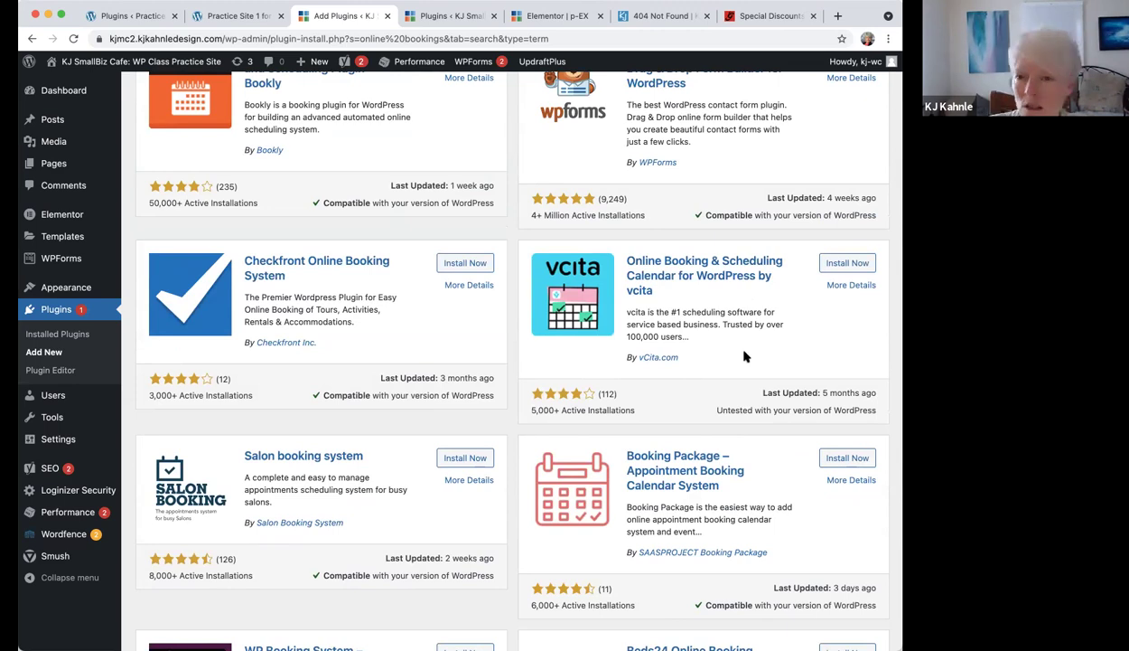
click(848, 263)
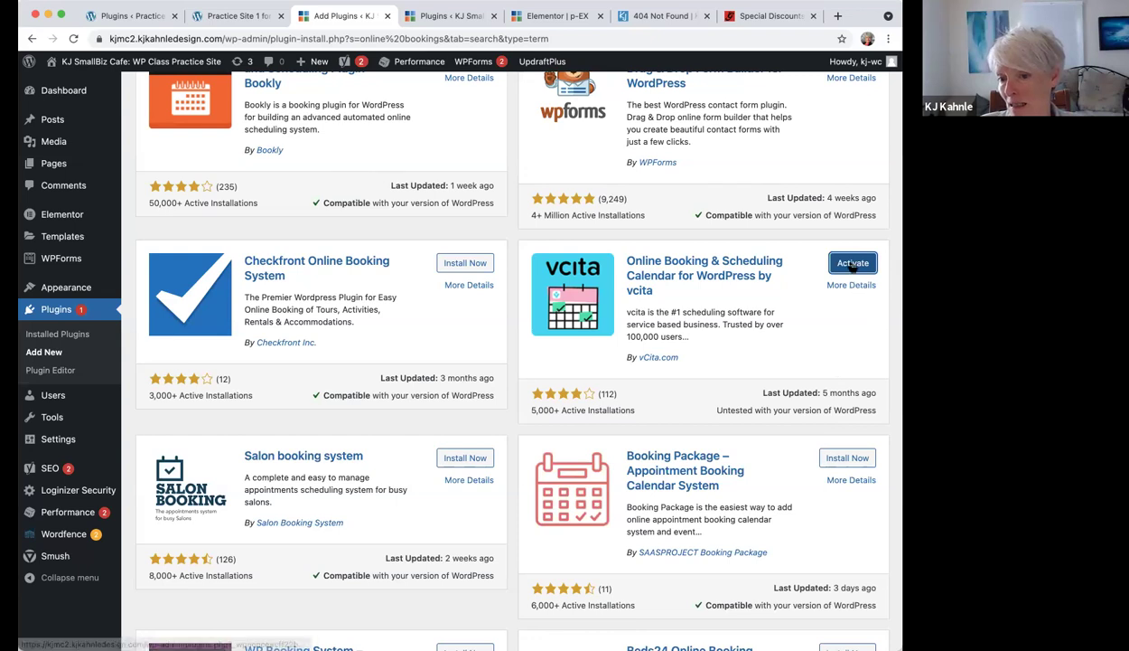
click(852, 264)
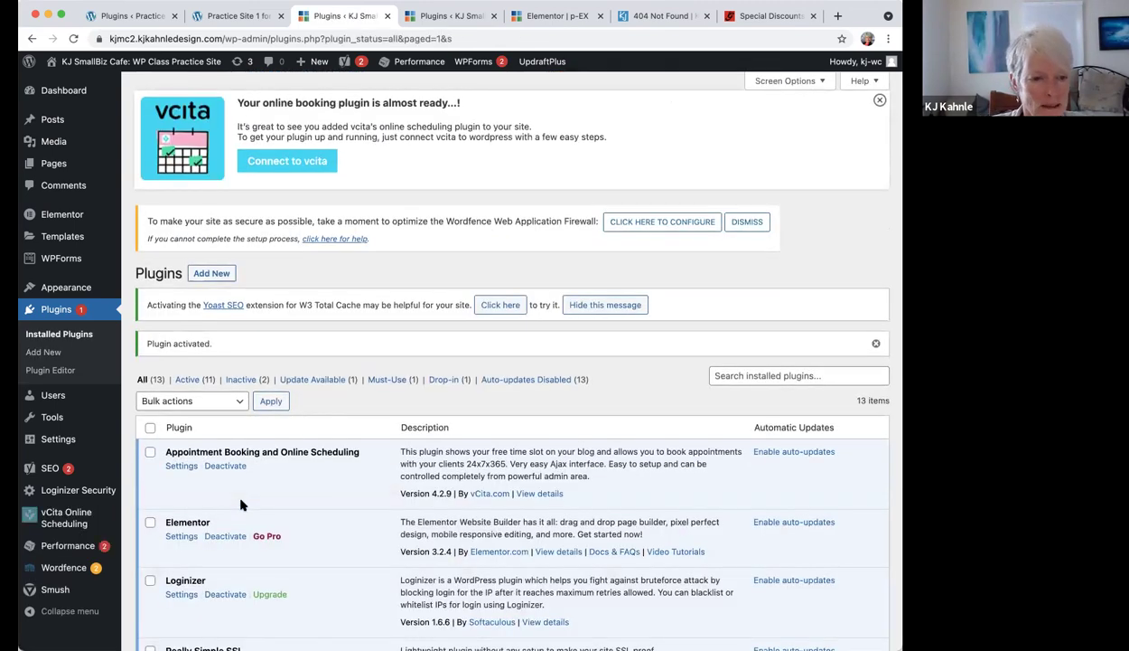
Deactivate the Appointment Booking and Online Scheduling plugin, choosing Other as the reason and skipping the feedback.
scroll(240, 504, down, 5)
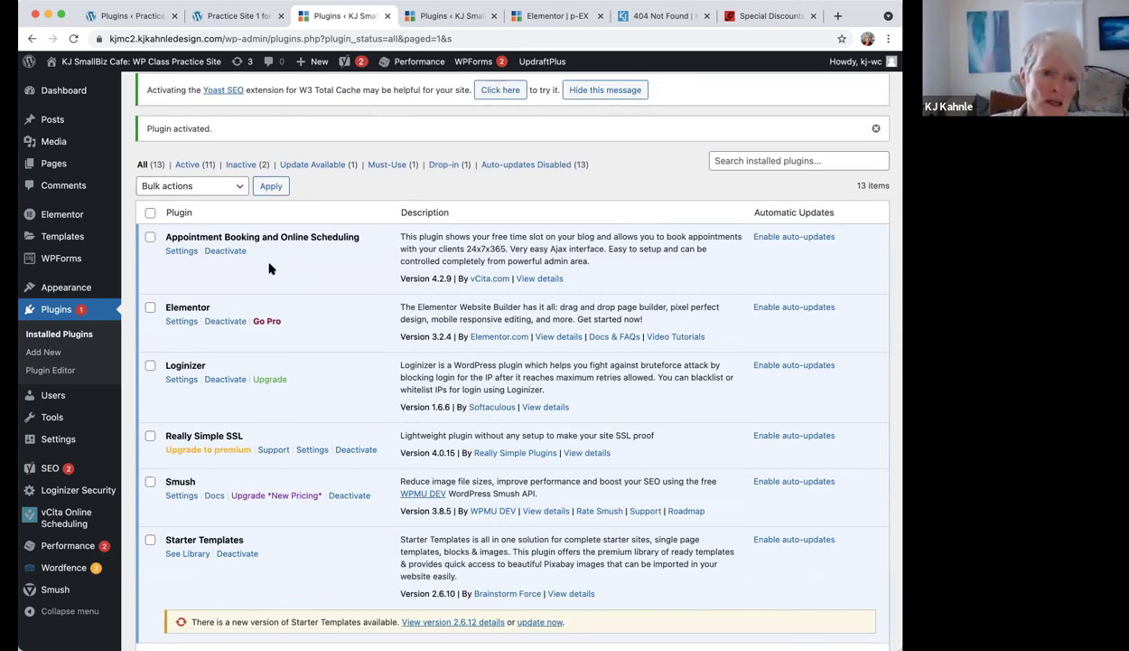
scroll(268, 269, up, 1)
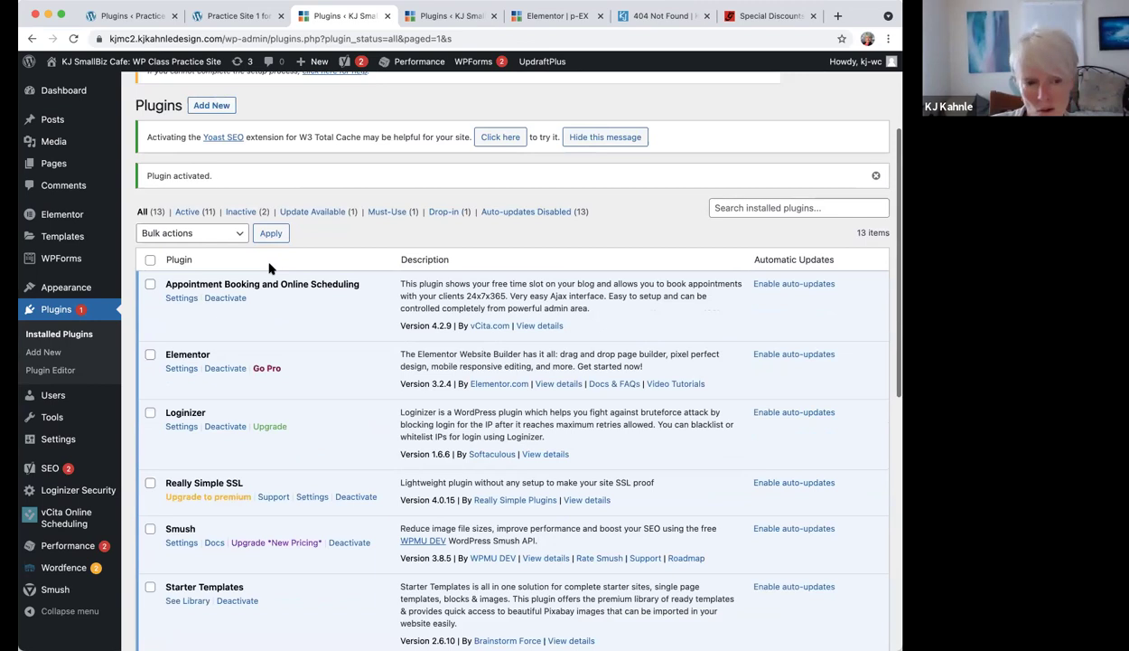
click(225, 300)
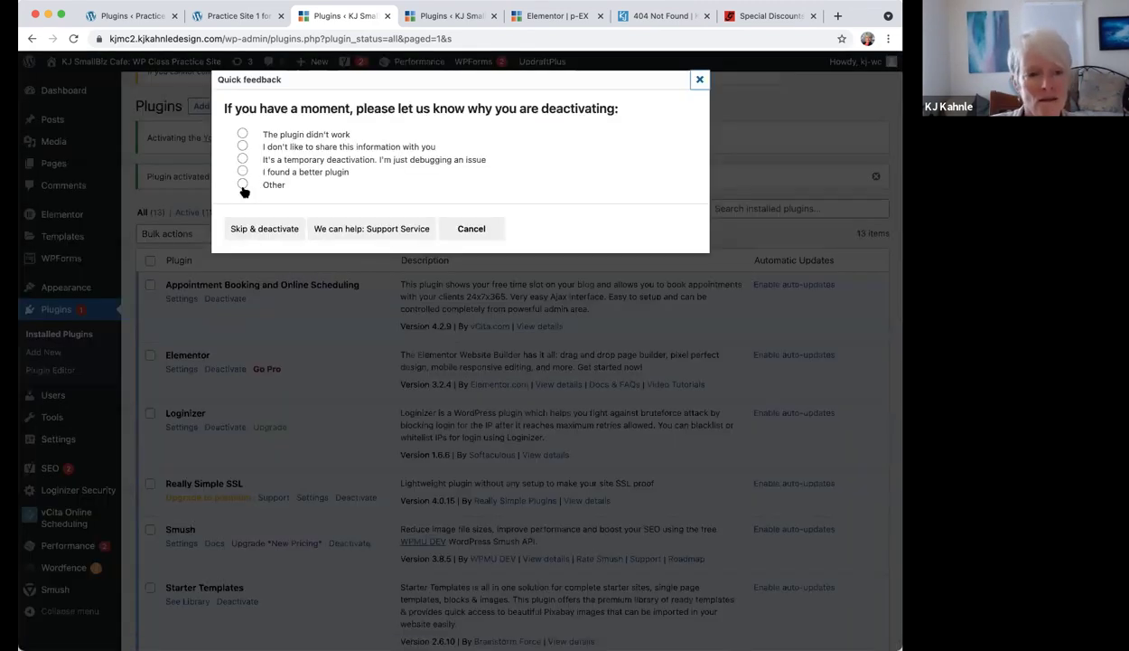
click(242, 186)
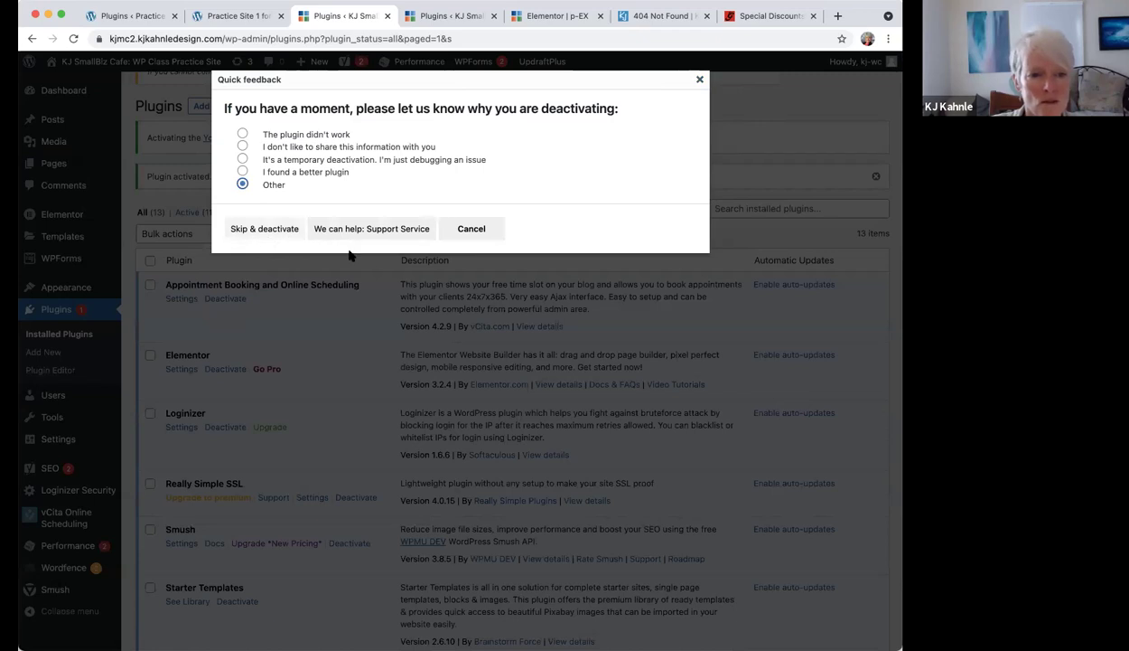
click(269, 232)
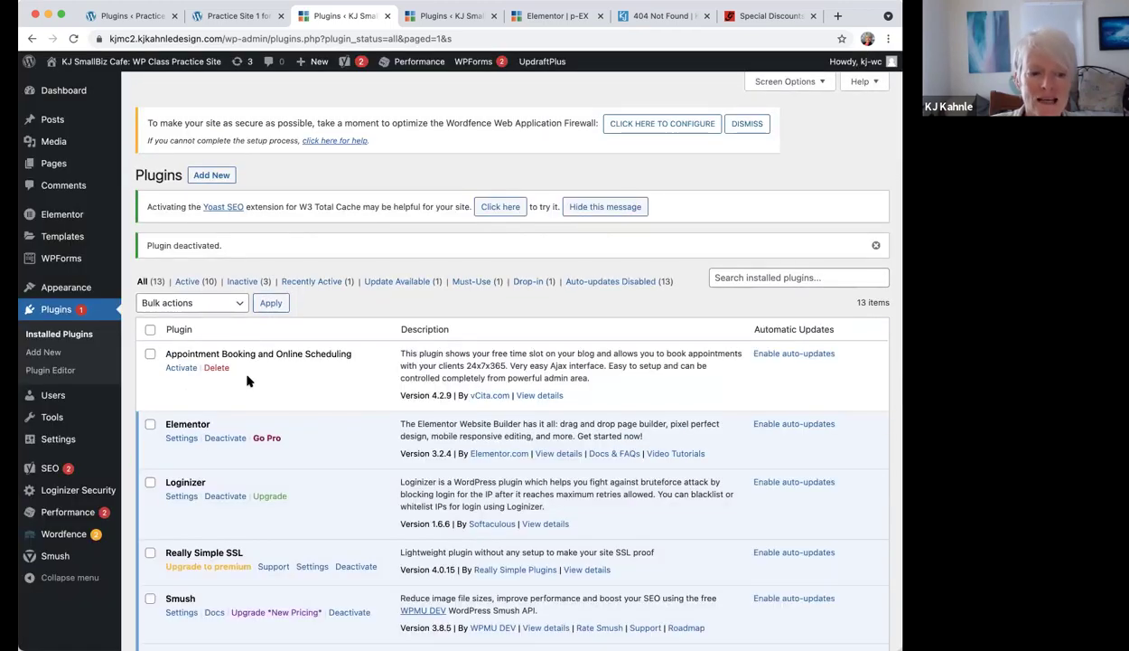
Delete the deactivated Appointment Booking and Online Scheduling plugin with the Delete bulk action.
click(151, 355)
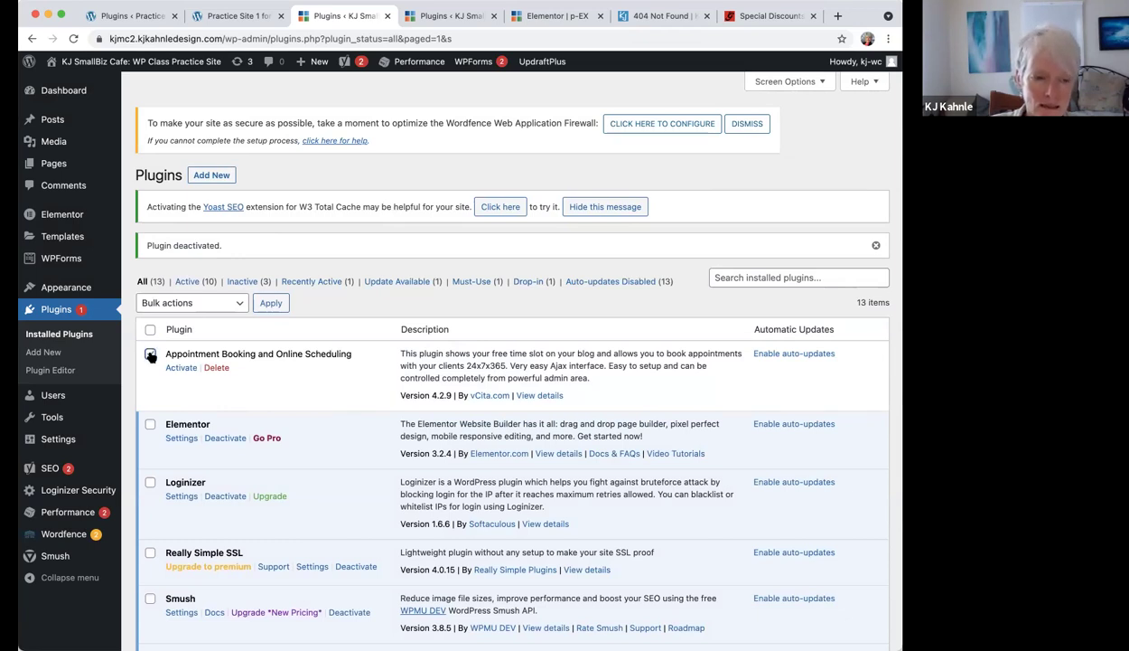
click(241, 304)
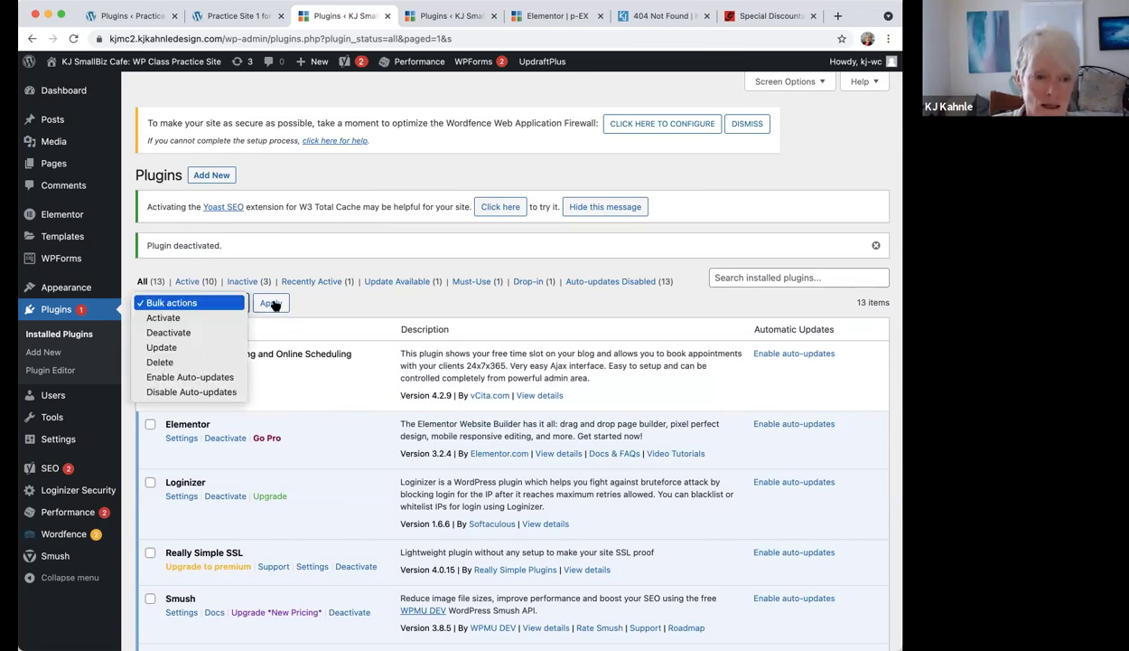
key(Down)
key(Down)
key(Down)
key(Down)
key(Return)
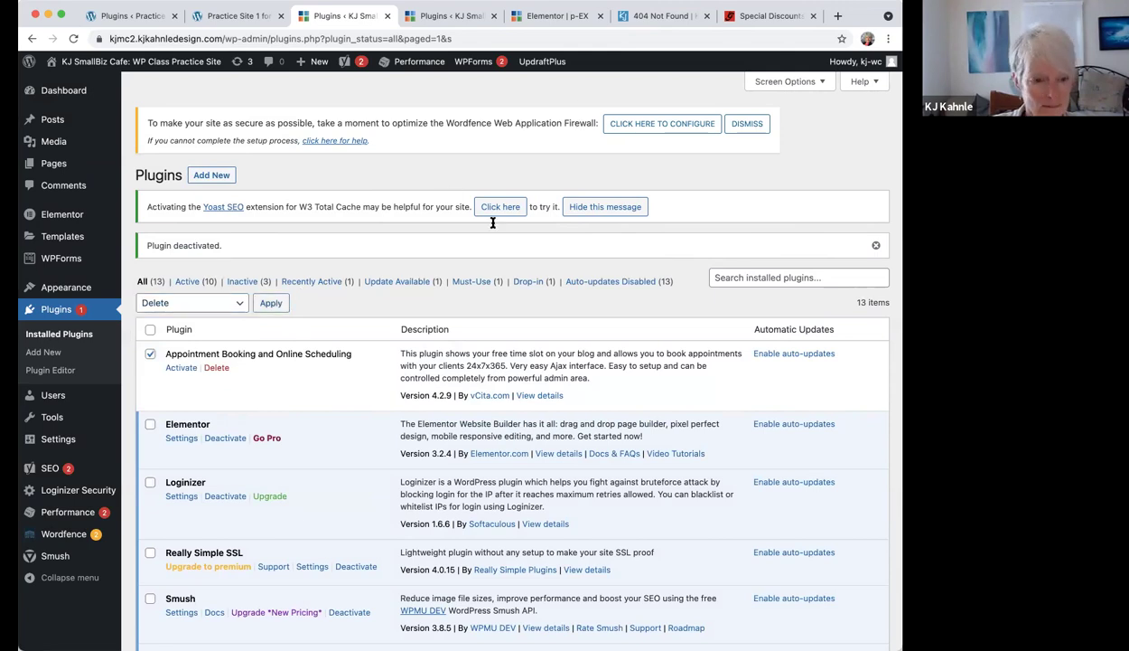
key(Tab)
key(Return)
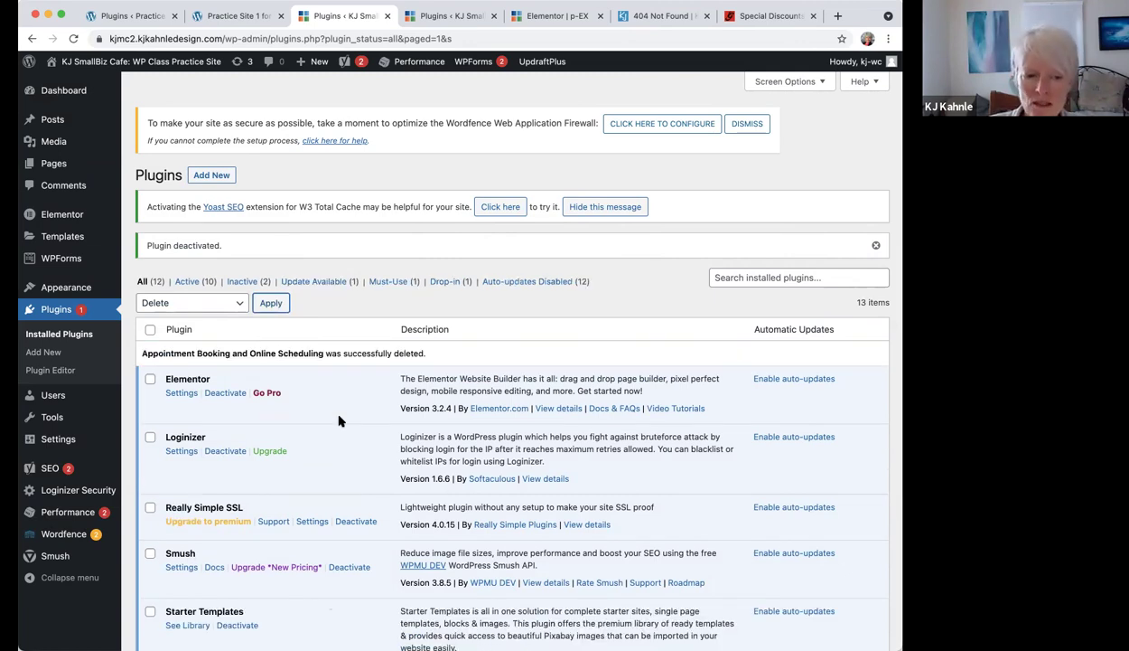
Look over the remaining installed plugins, and switch to the open plugins list of Practice Site 1.
scroll(339, 420, down, 2)
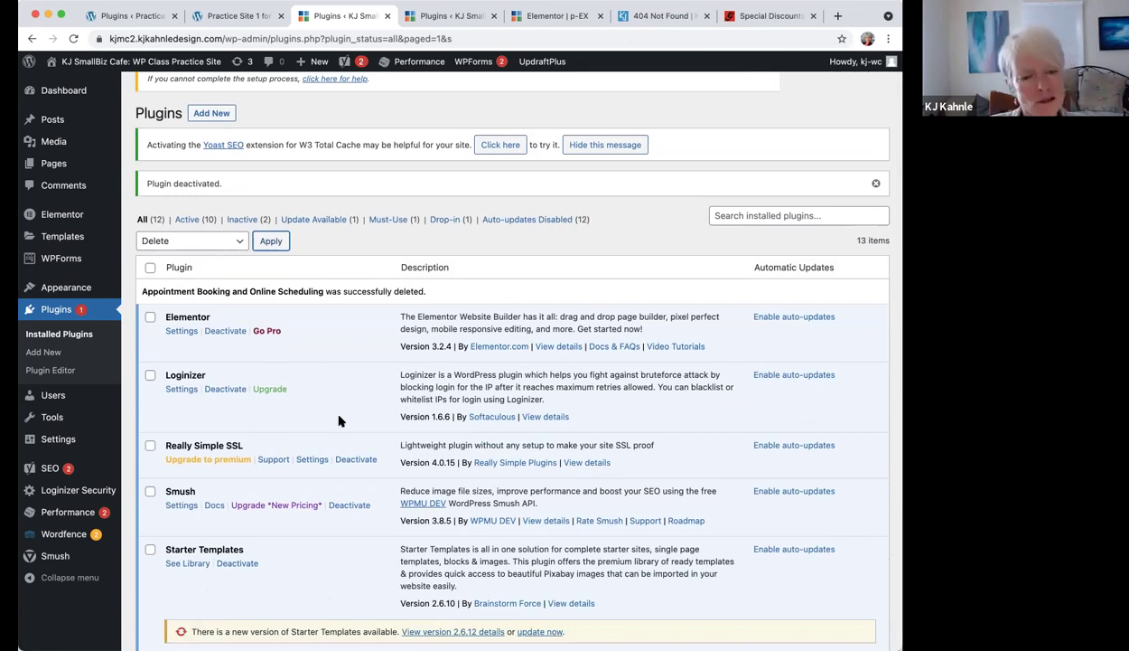
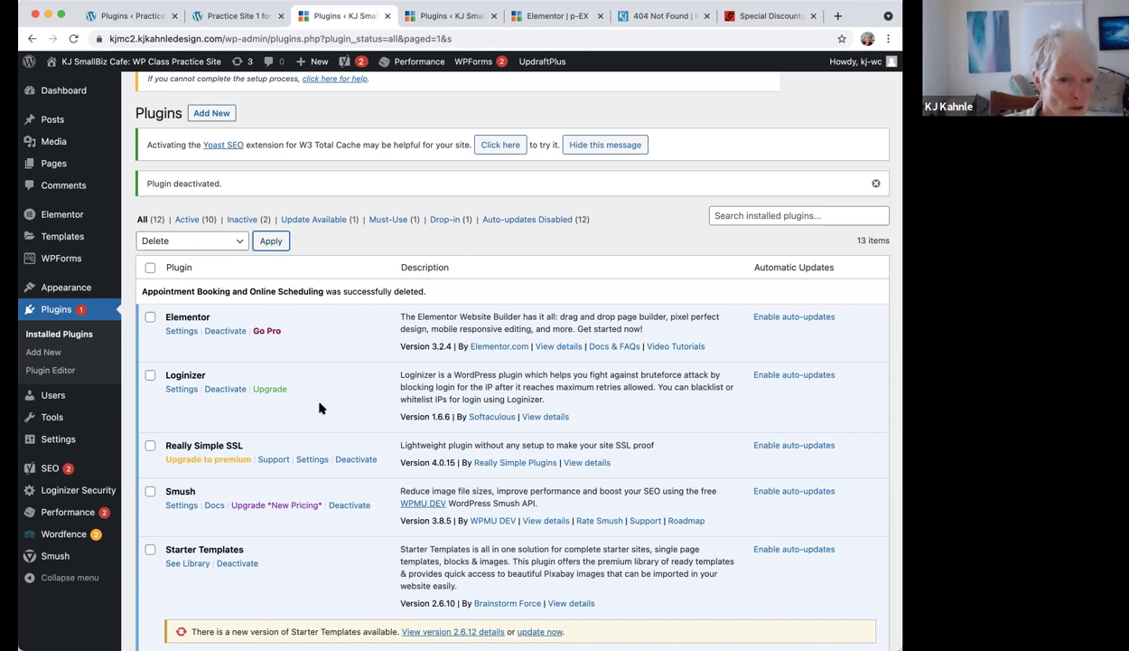
scroll(296, 436, down, 3)
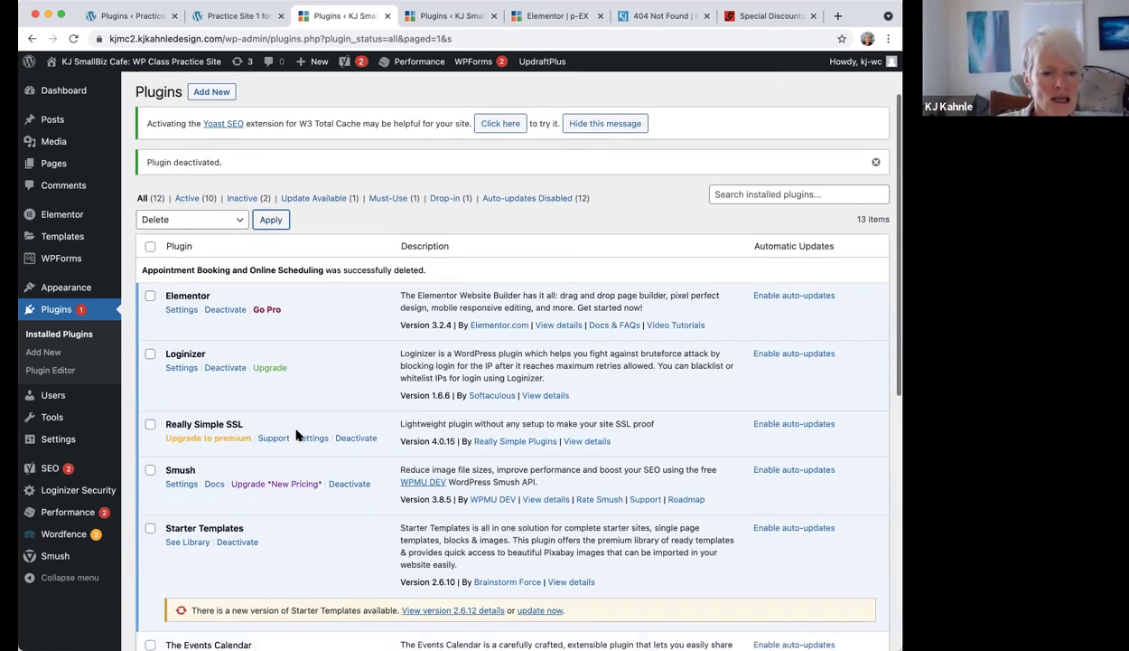
scroll(346, 77, down, 2)
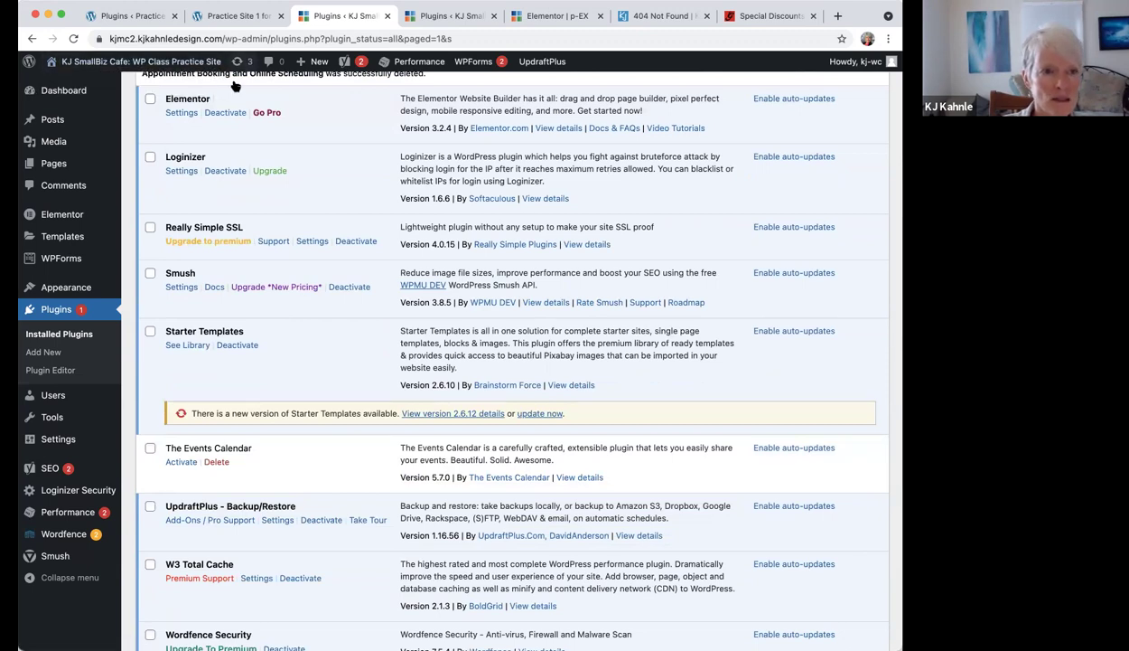
click(129, 16)
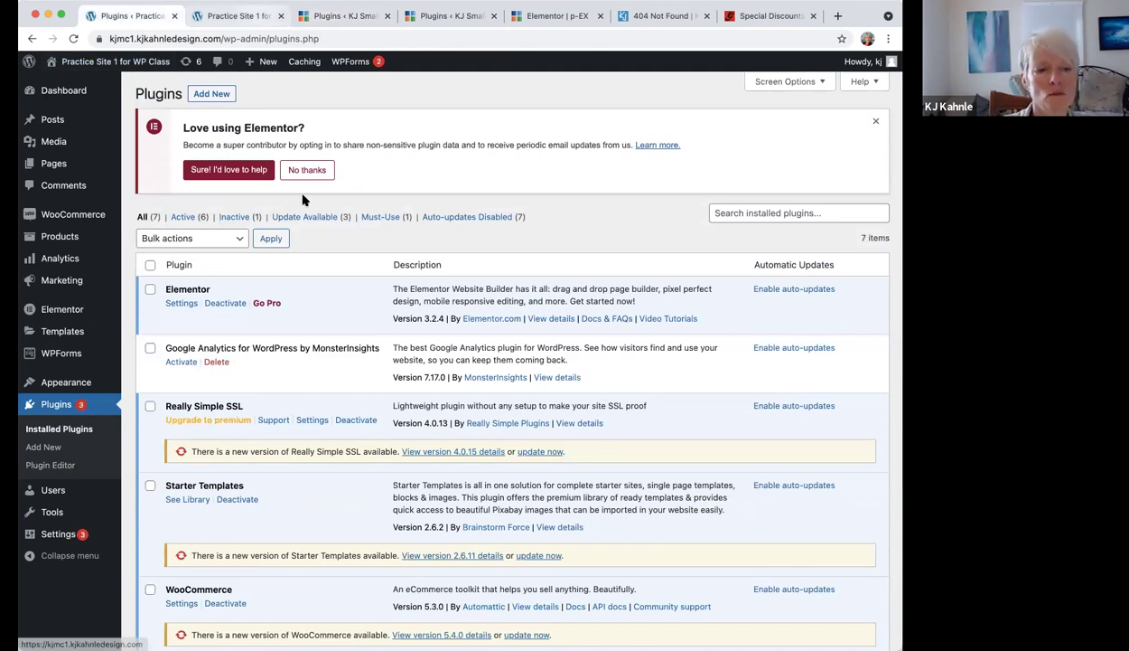
View the home page of Practice Site 1 down to the Featured Plants section and return to its hero area.
key(ctrl+Tab)
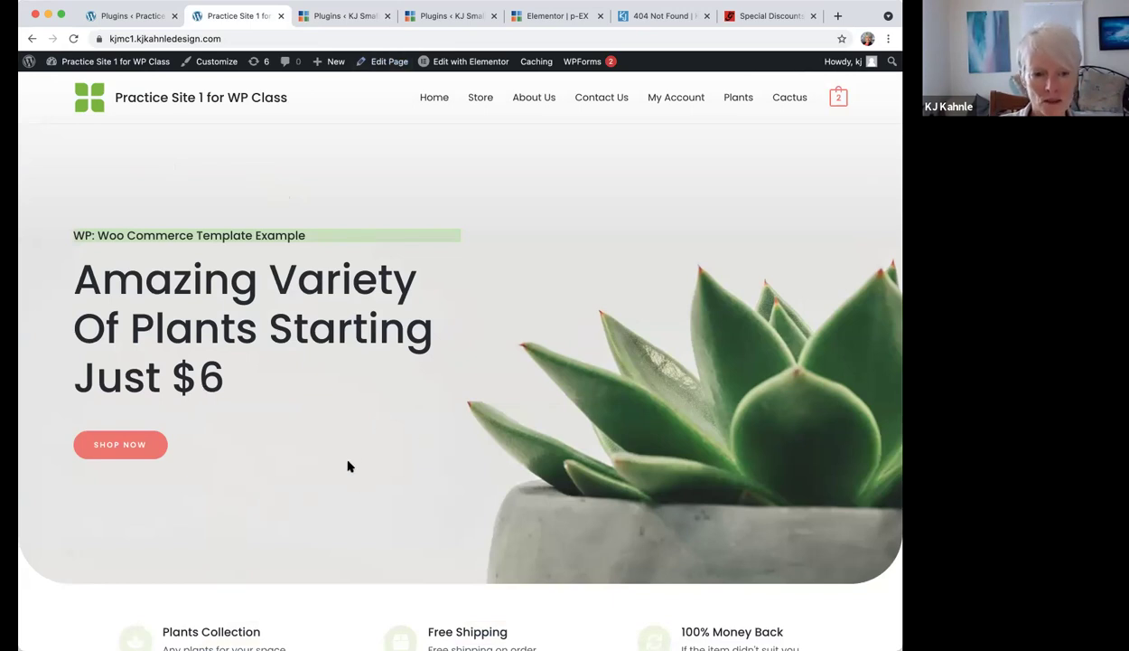
scroll(349, 467, down, 2)
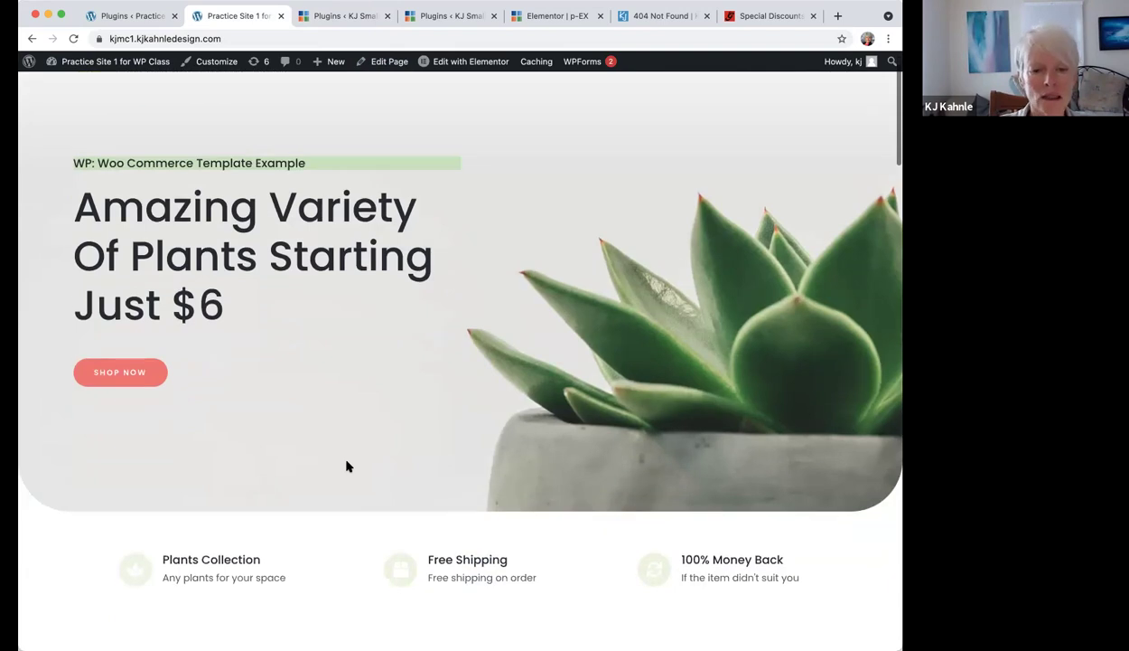
scroll(349, 466, down, 10)
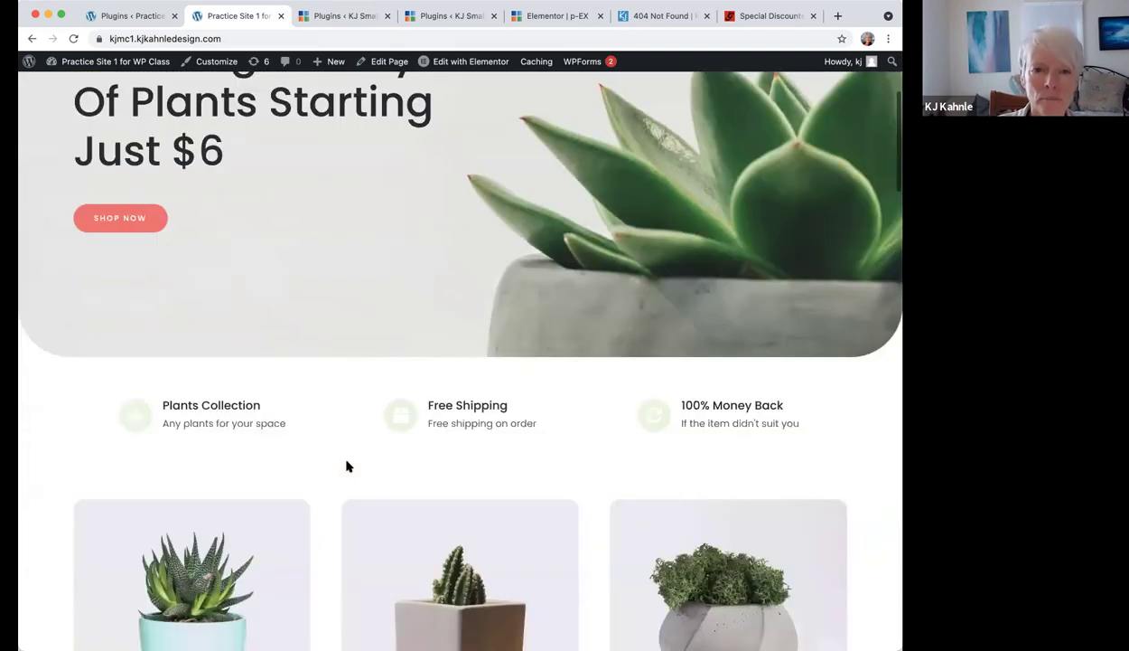
scroll(349, 466, down, 1)
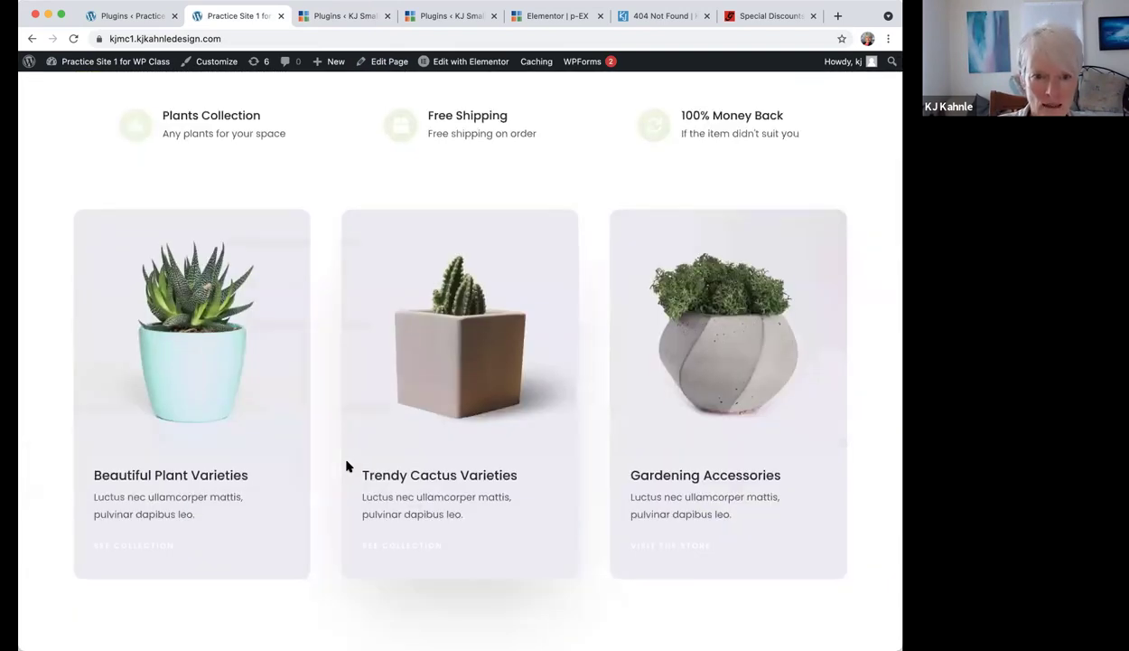
scroll(346, 466, down, 10)
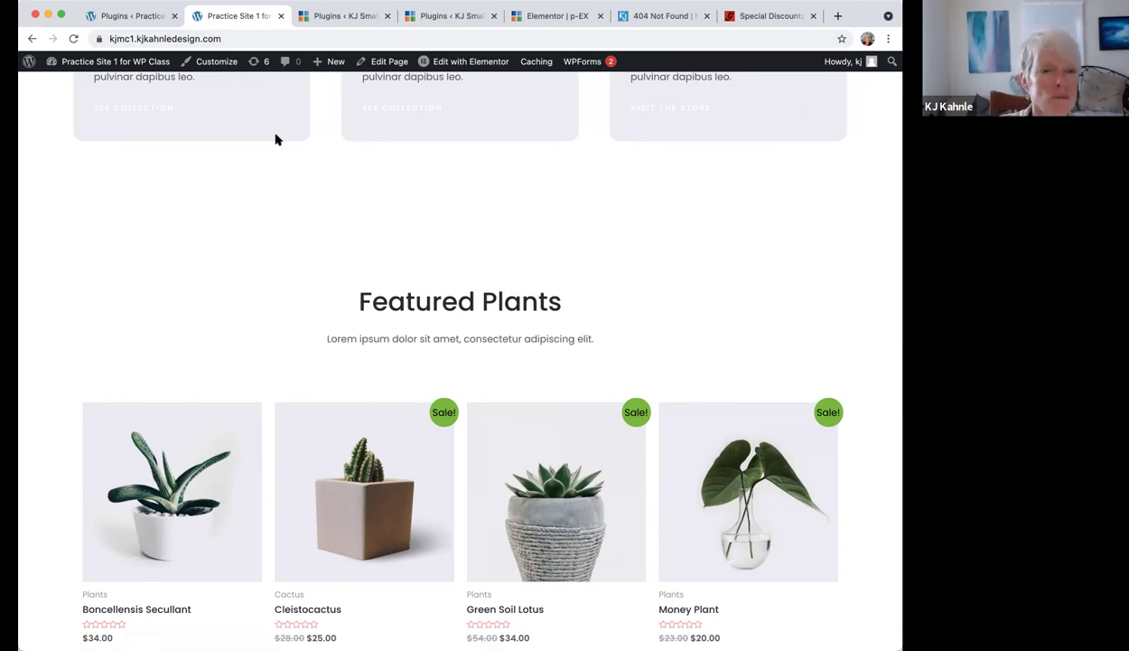
scroll(277, 139, up, 5)
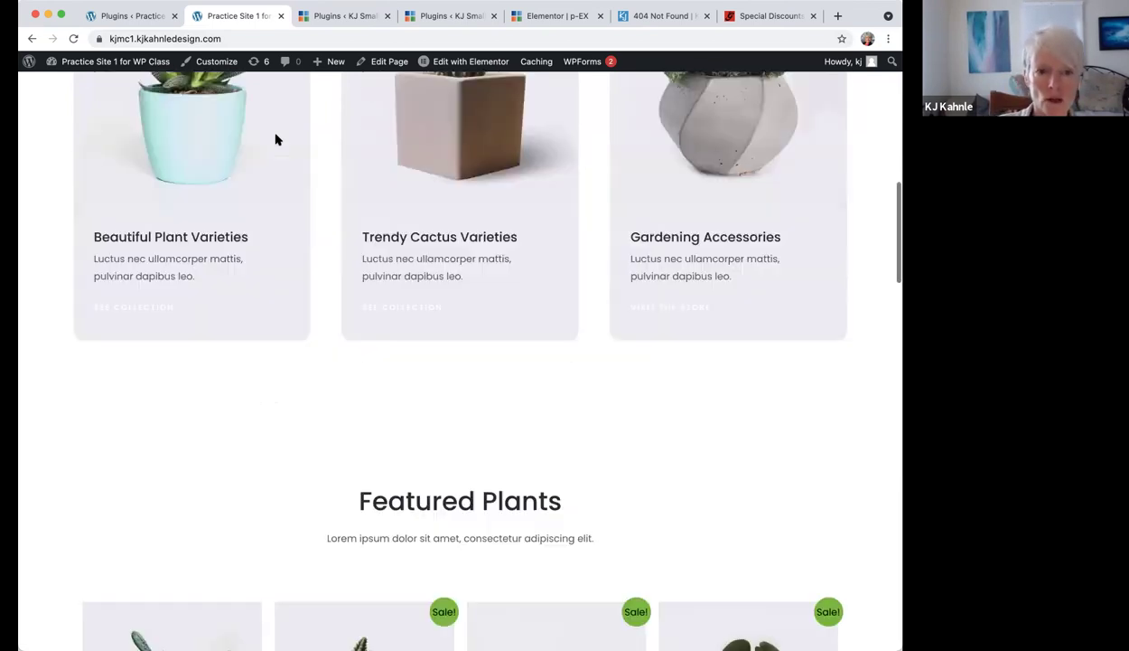
scroll(254, 429, up, 10)
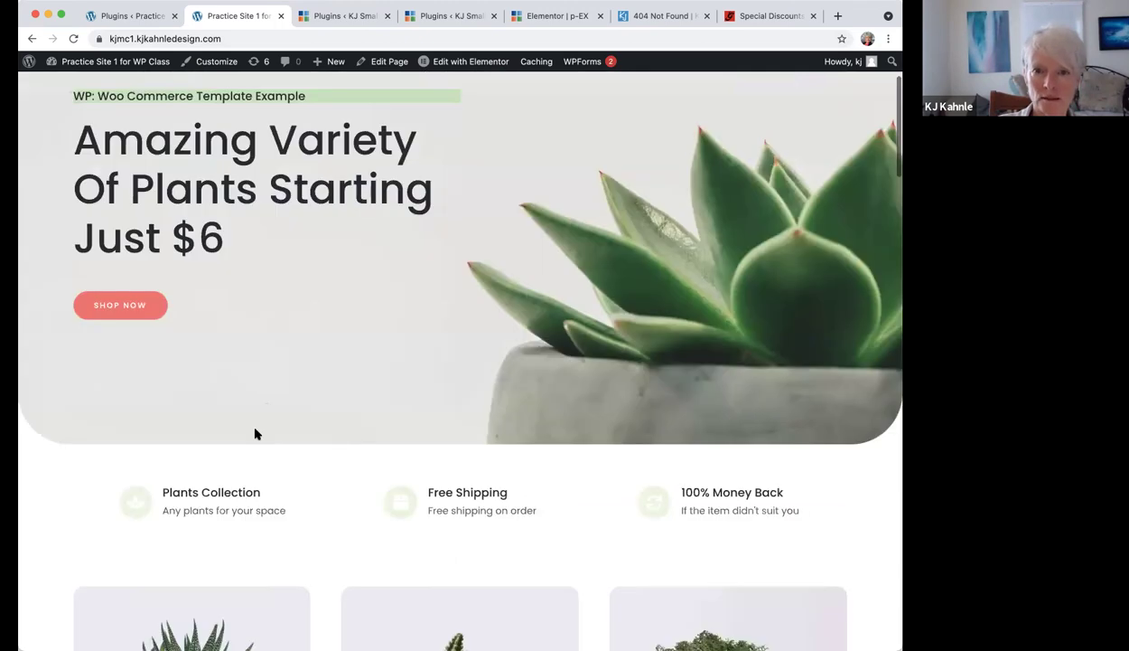
Open the Money Plant product from the Featured Plants section of the home page and add one to the cart.
scroll(461, 122, up, 3)
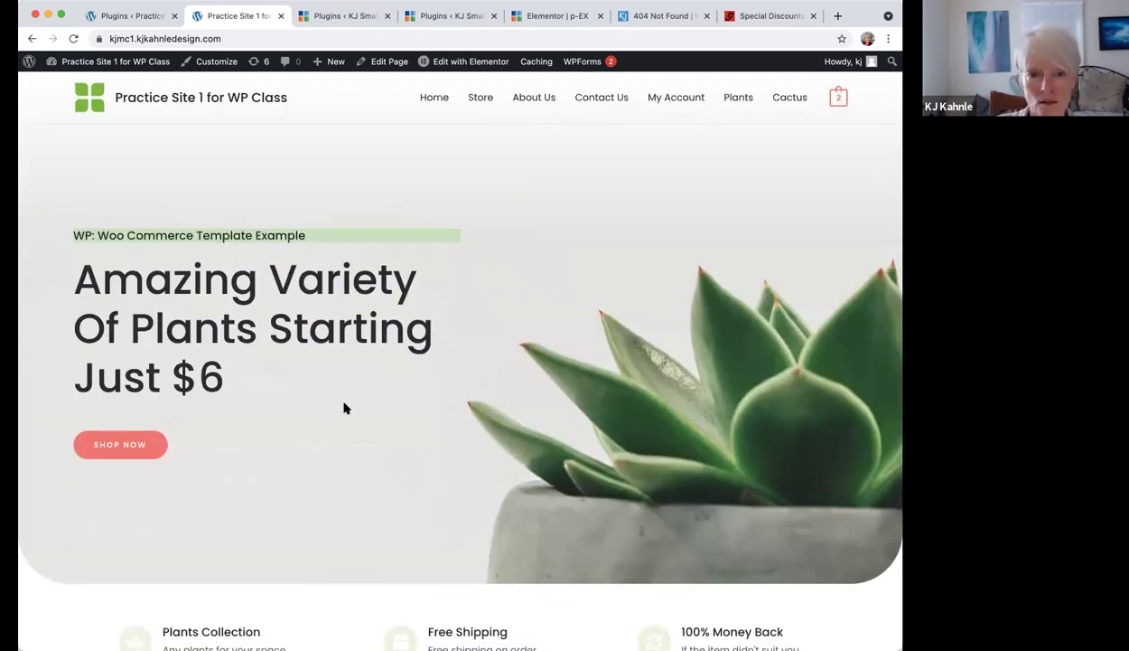
scroll(339, 416, down, 3)
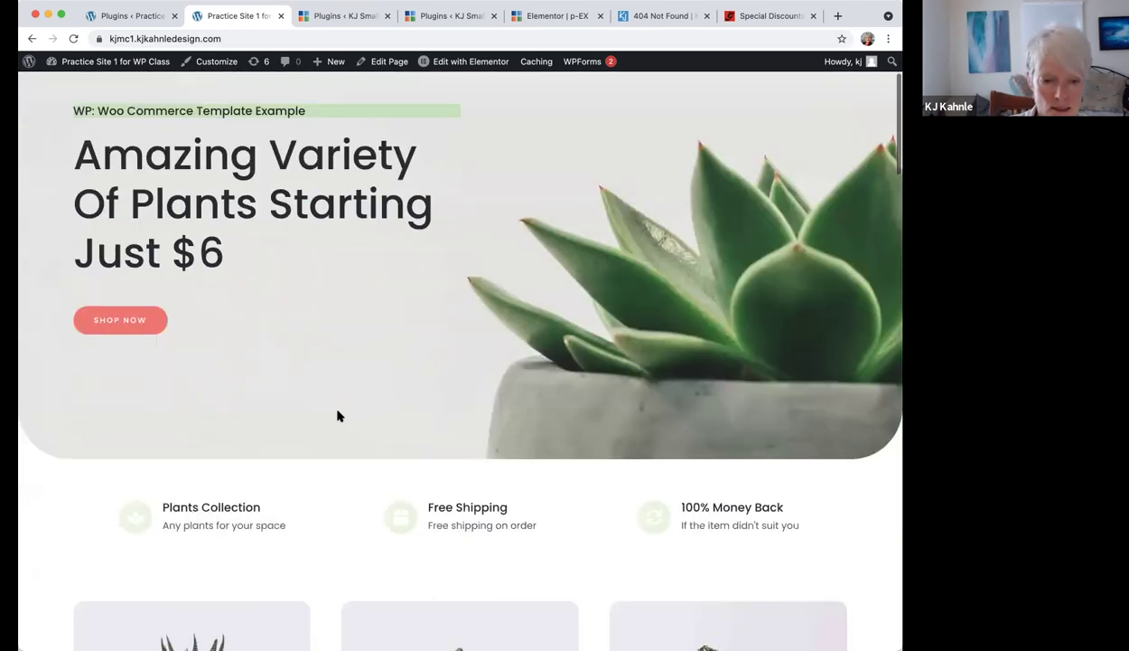
scroll(339, 416, down, 10)
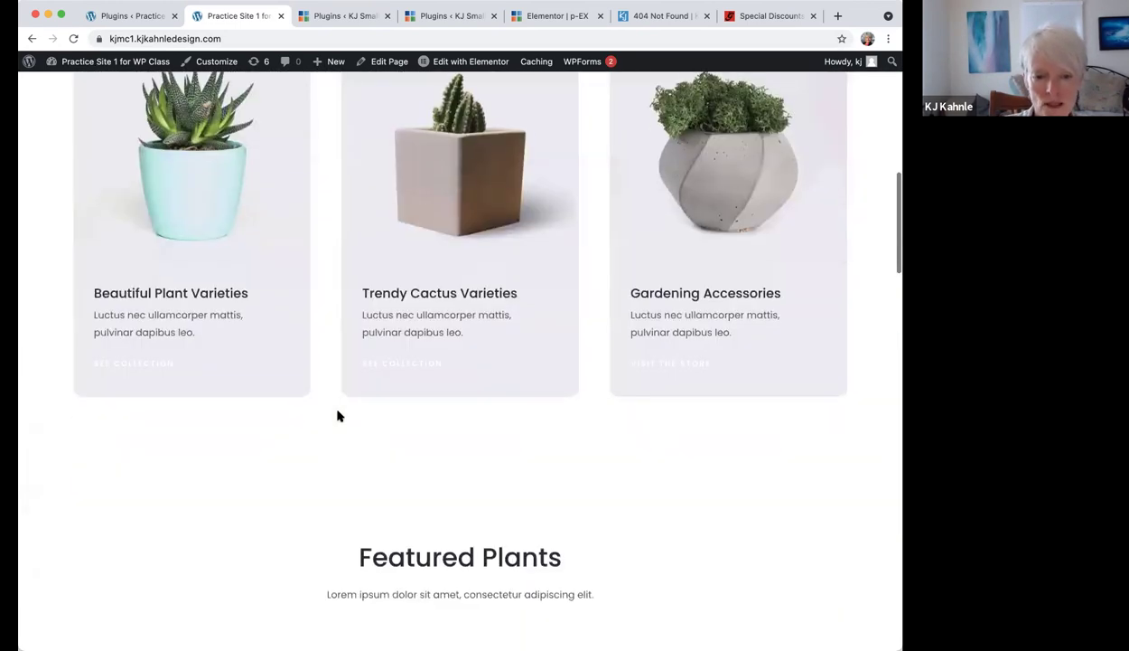
scroll(768, 208, down, 2)
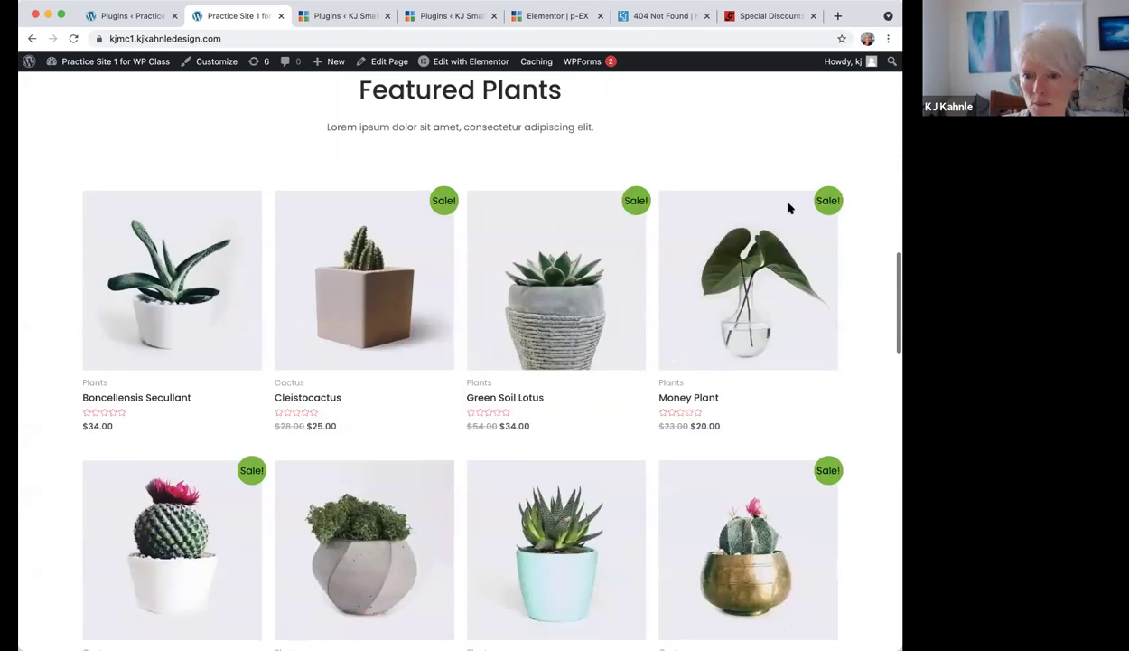
click(751, 209)
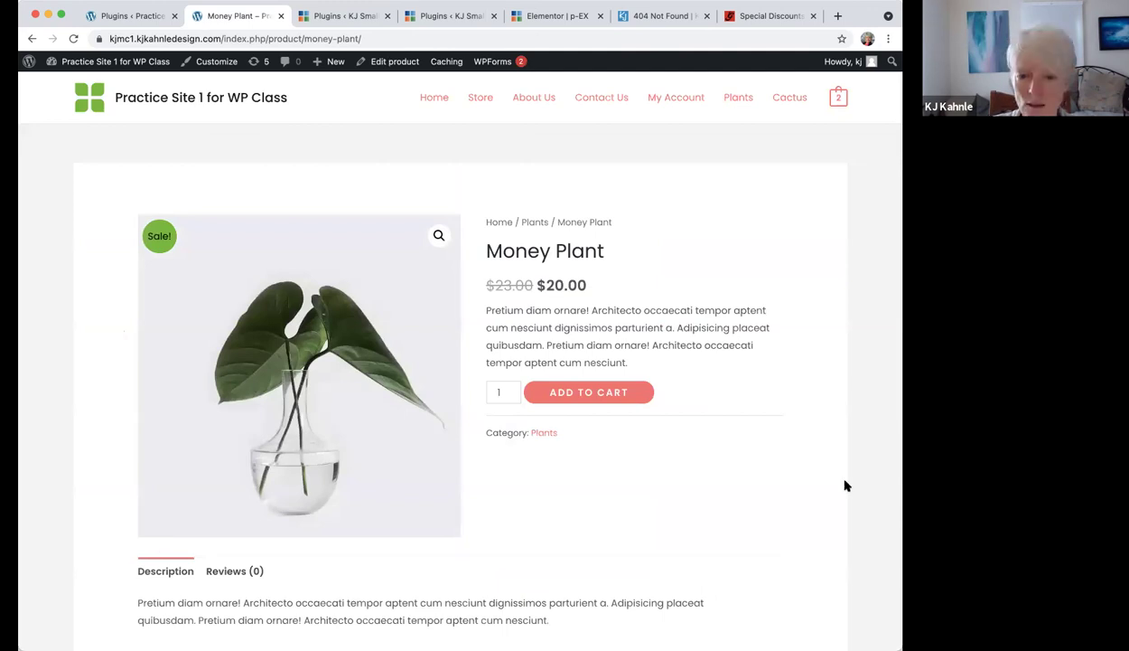
scroll(610, 285, down, 3)
click(610, 283)
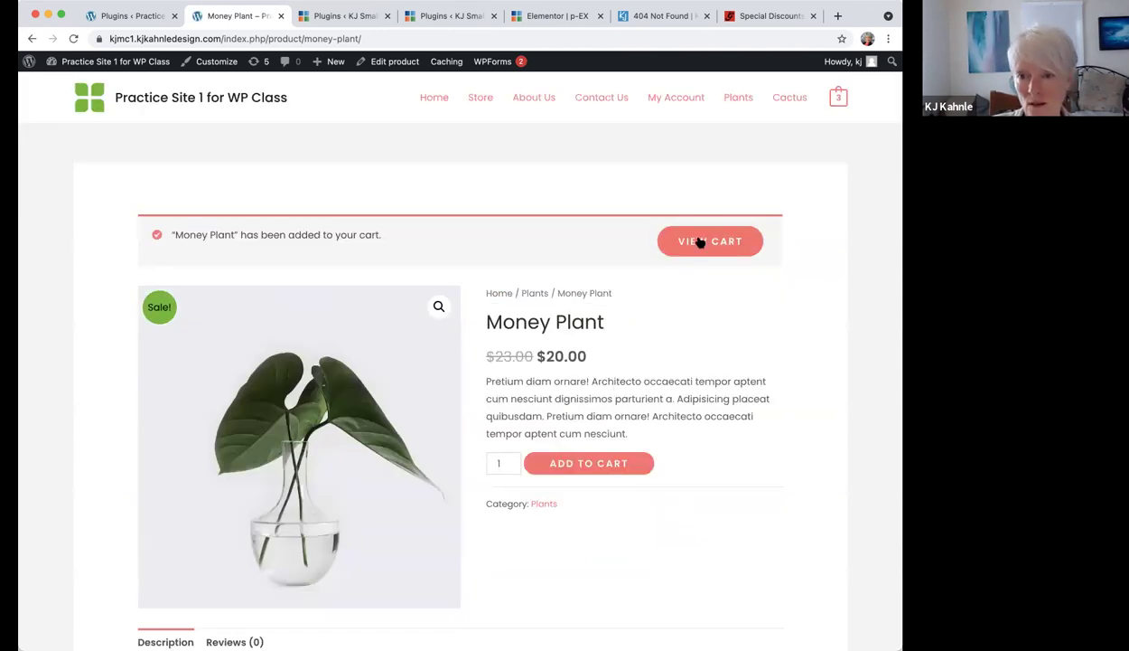
View the cart, proceed to checkout, and look over the billing details form and order summary.
click(700, 242)
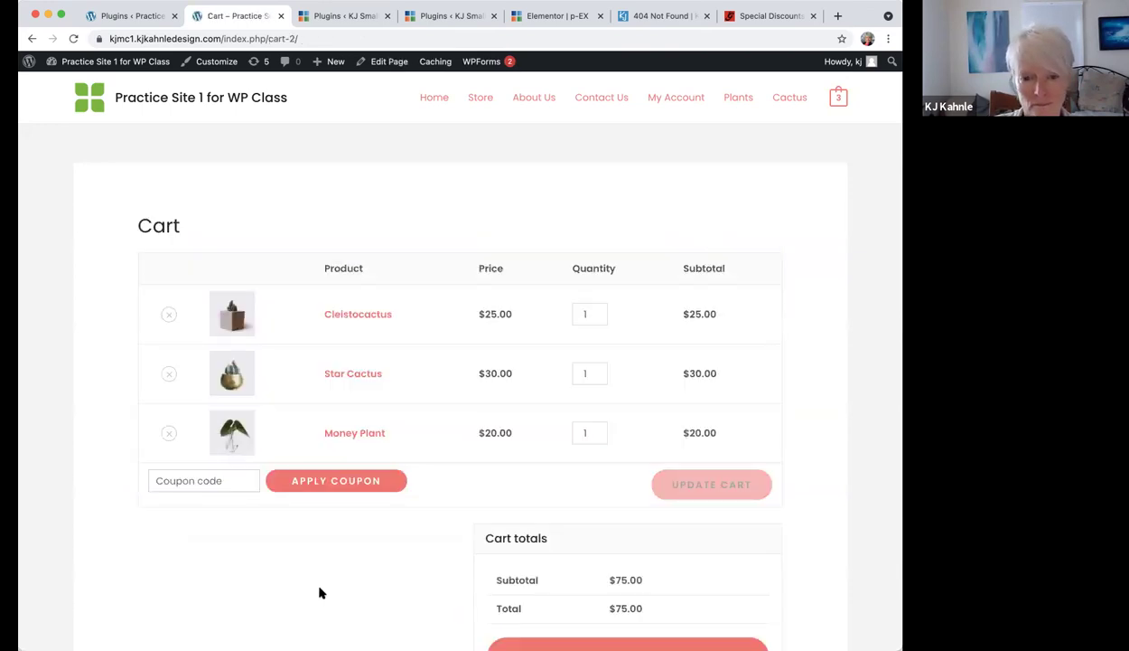
scroll(319, 591, down, 2)
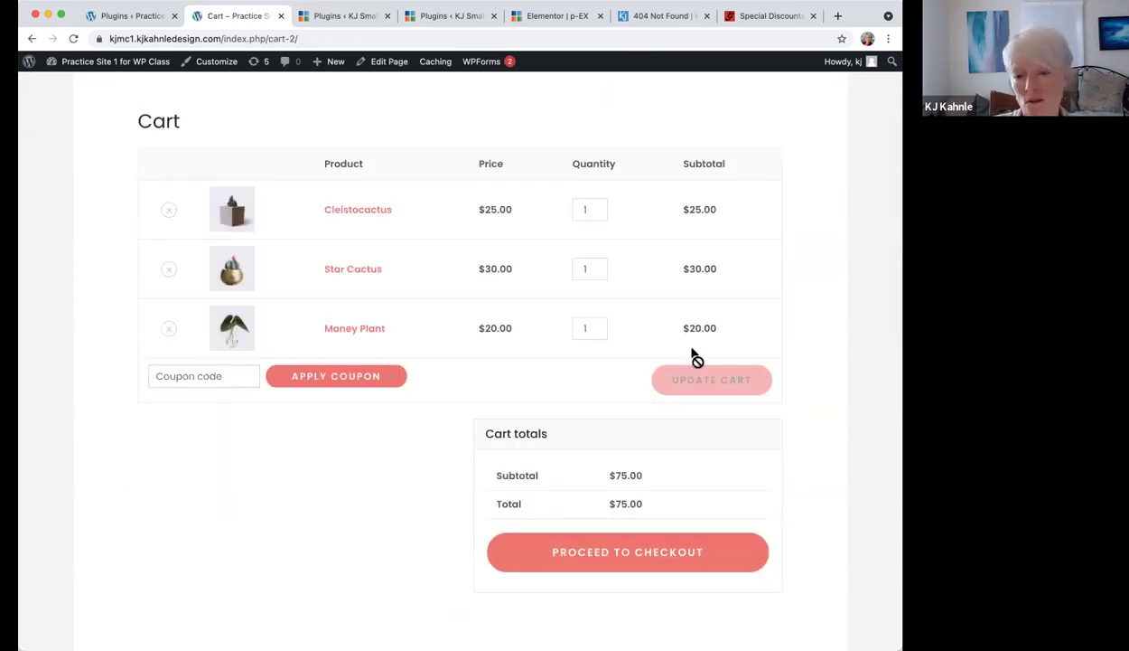
click(637, 560)
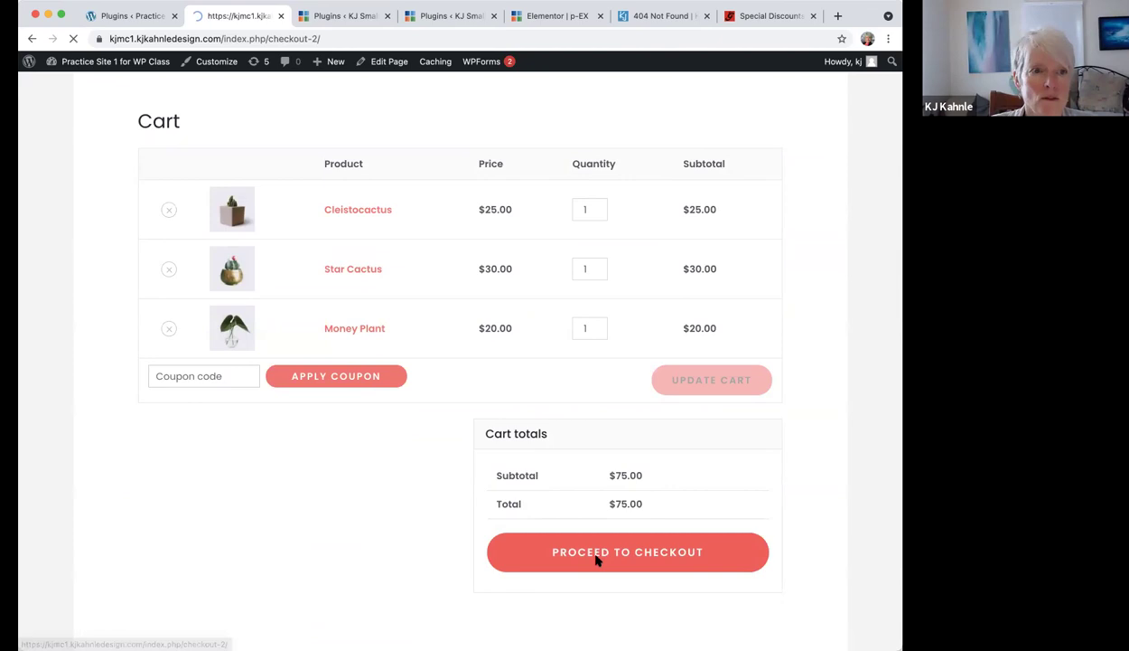
scroll(476, 478, down, 8)
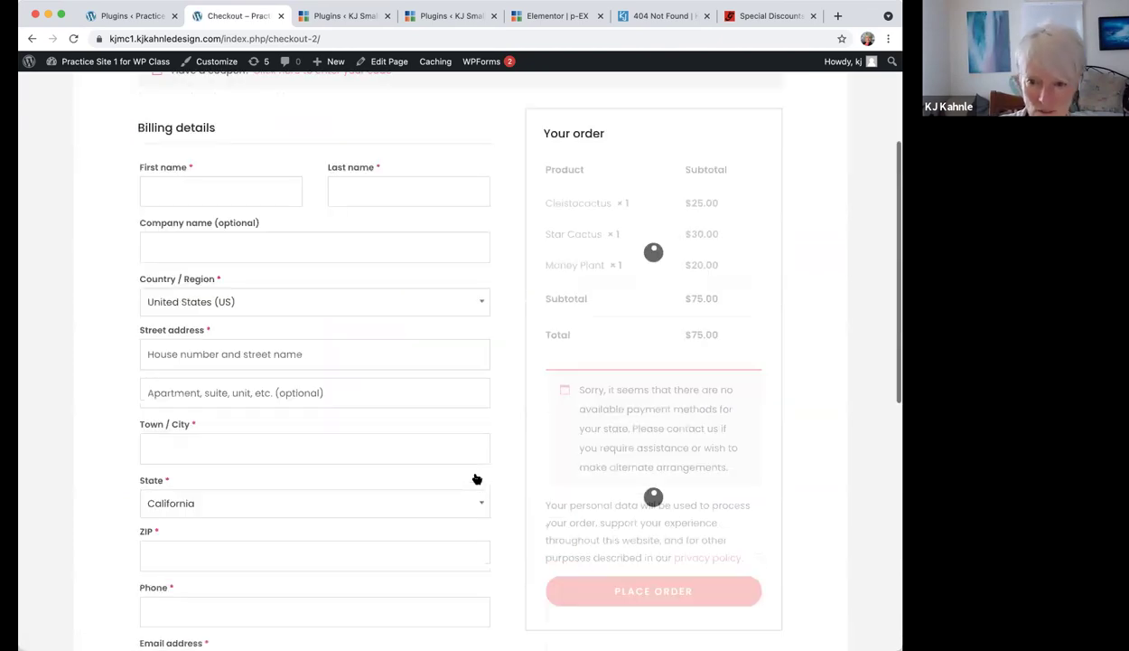
scroll(476, 477, up, 6)
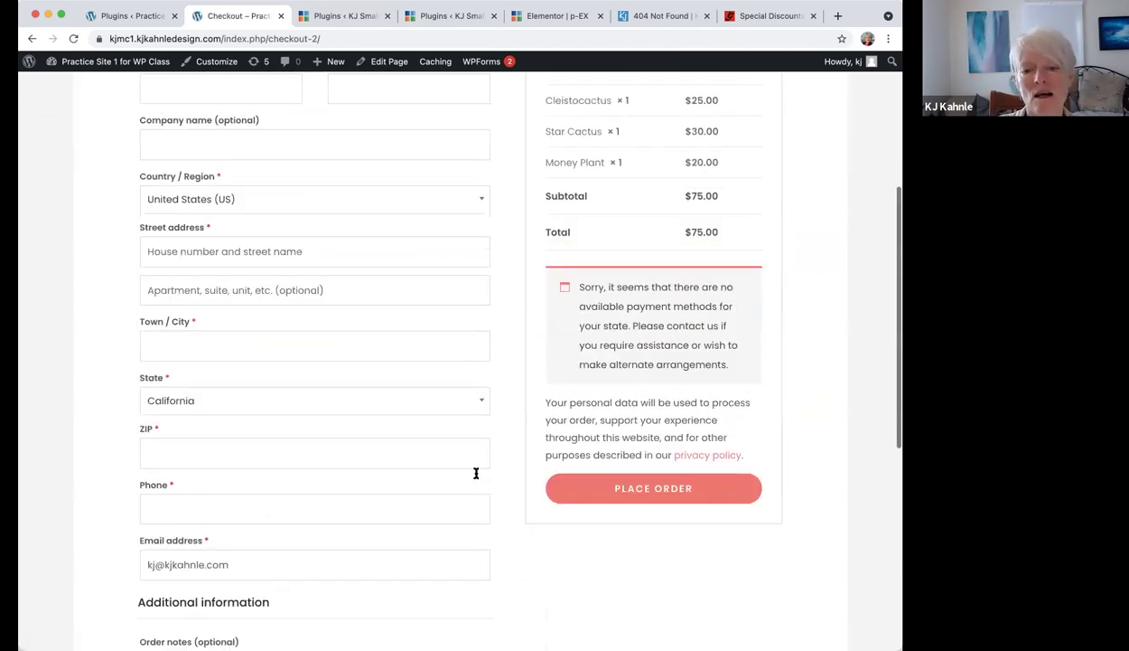
scroll(476, 473, down, 2)
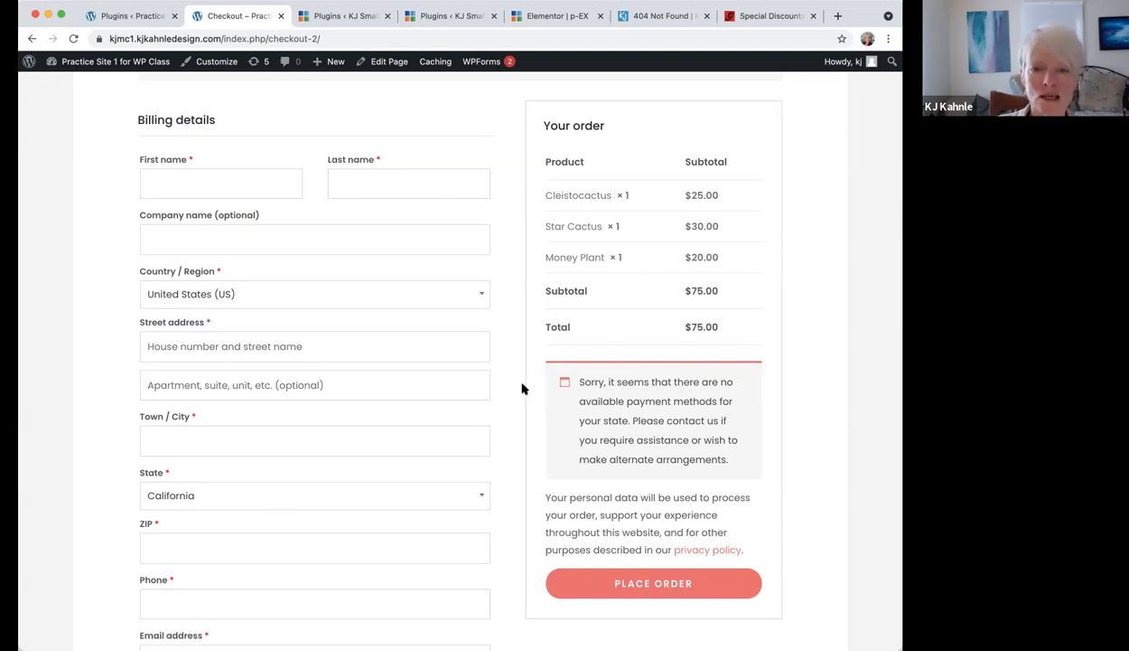
scroll(521, 387, up, 5)
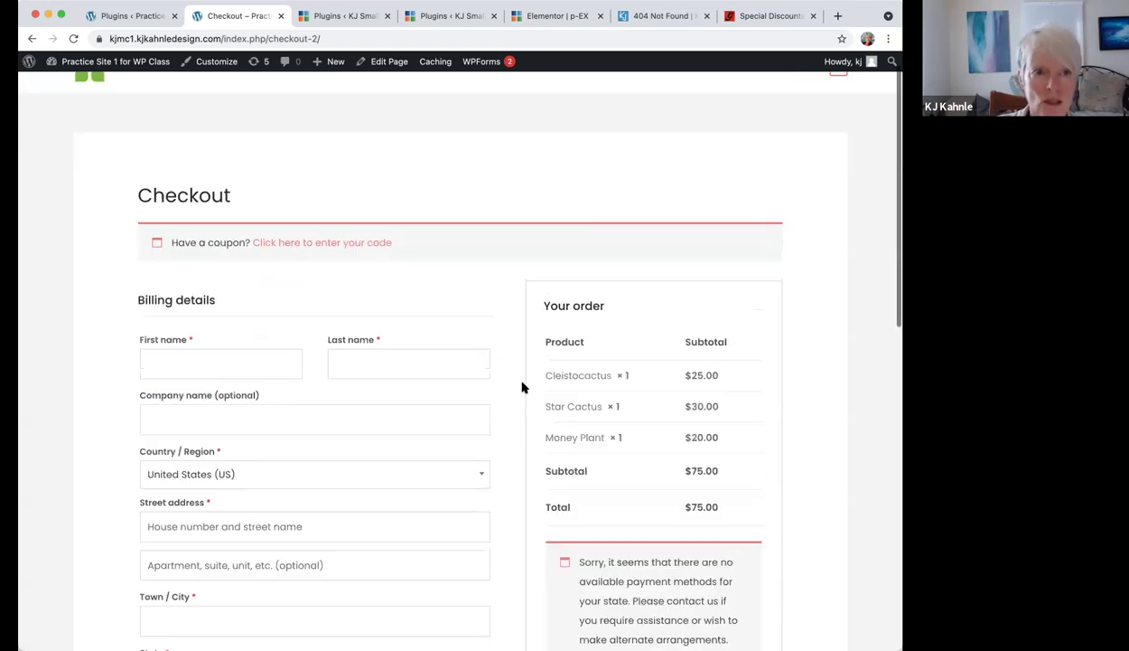
Return to the store's home page, and switch to the site's plugins list to look over the installed plugins.
click(183, 101)
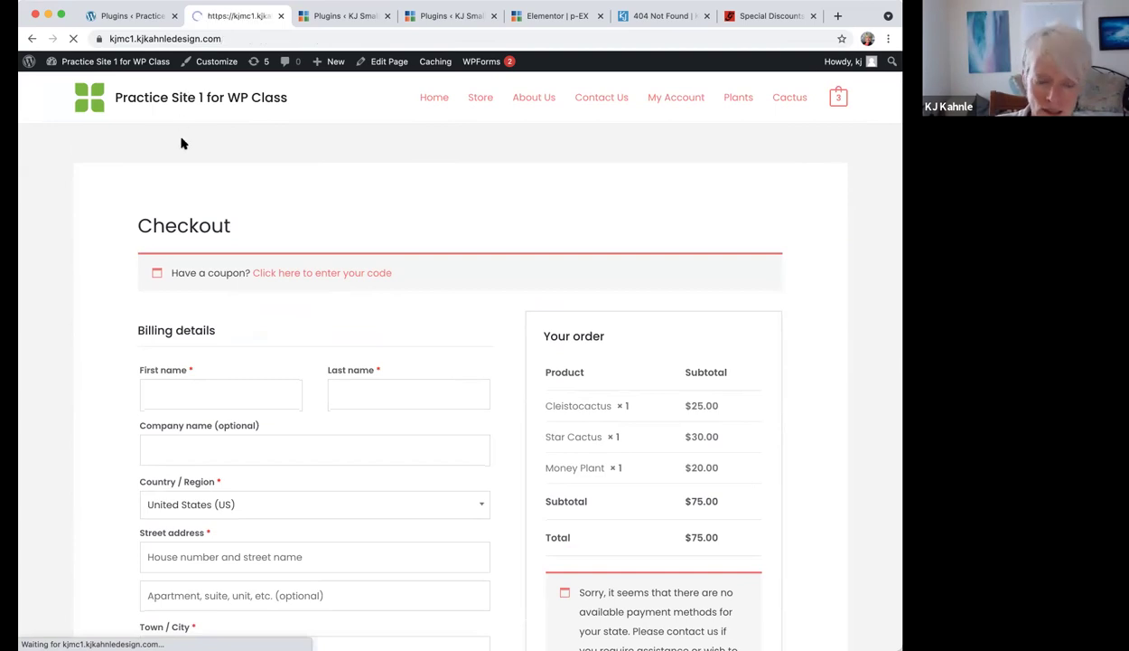
scroll(263, 400, down, 3)
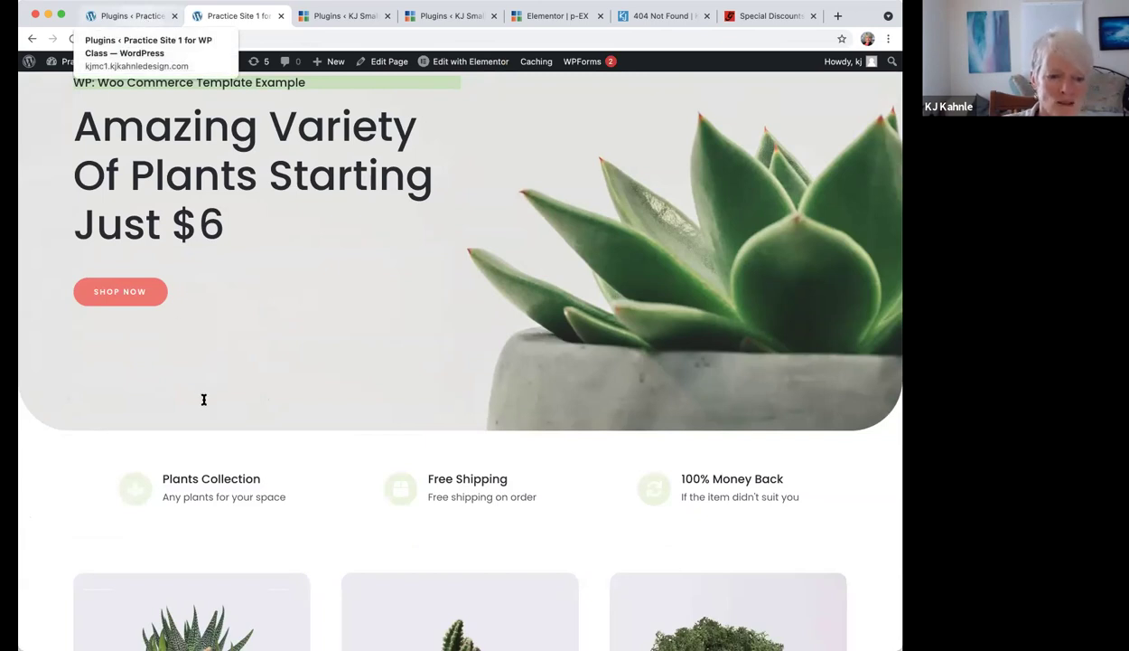
key(ctrl+shift+Tab)
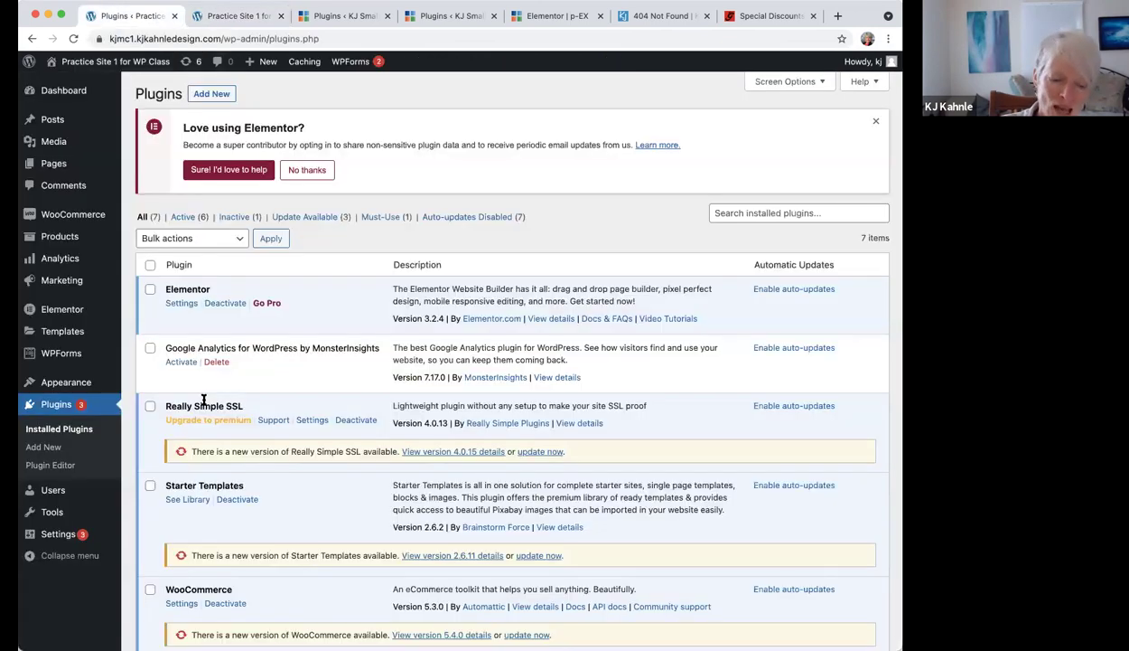
scroll(203, 399, down, 3)
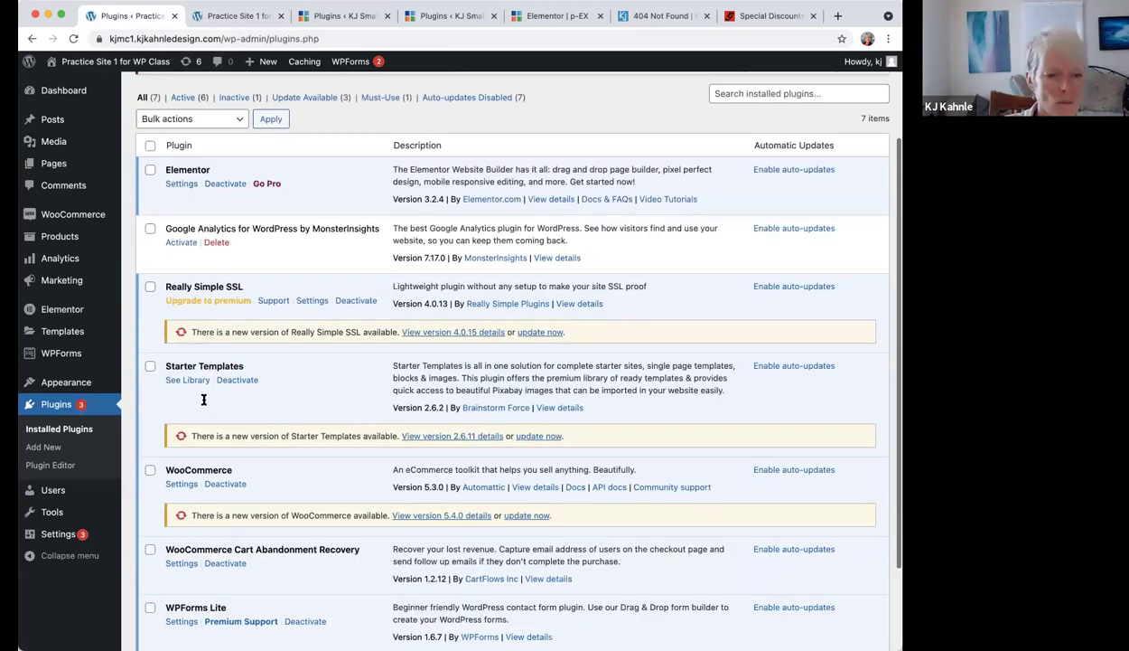
scroll(105, 91, down, 2)
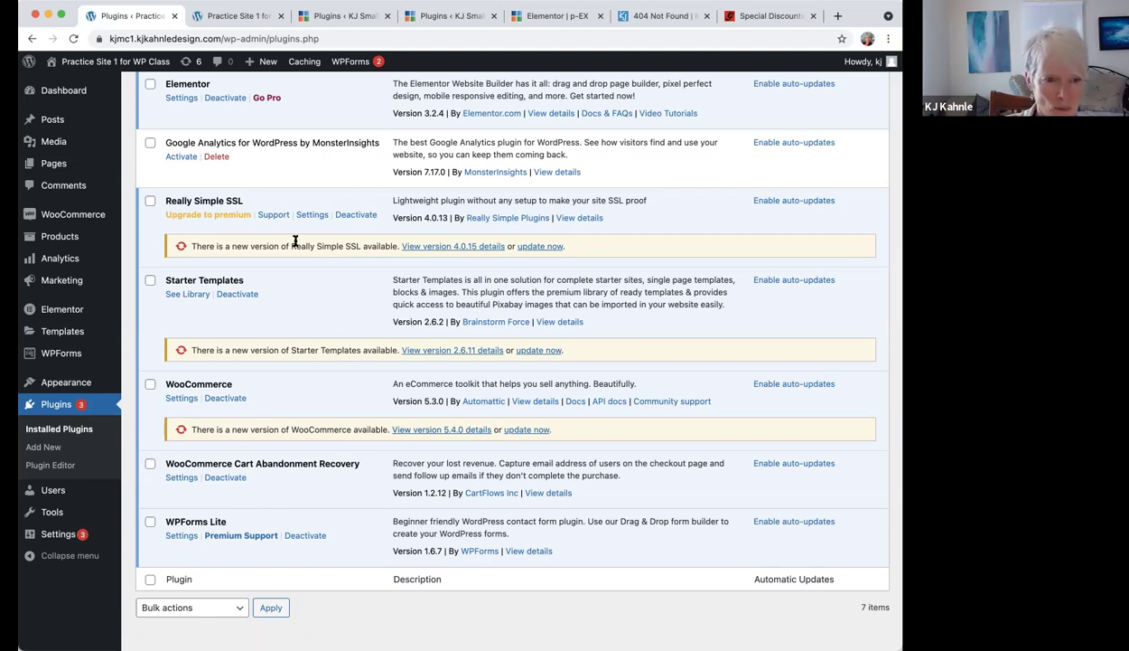
Open the WooCommerce plugin's settings and review the General store address, selling, coupon and currency options.
click(182, 398)
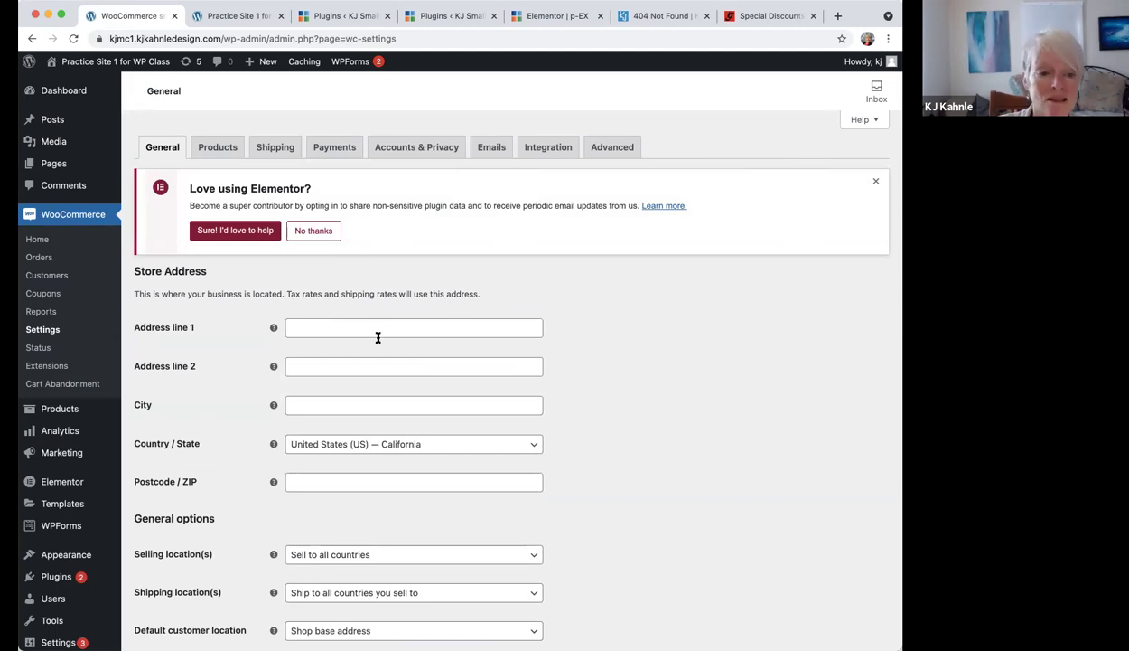
scroll(233, 461, down, 5)
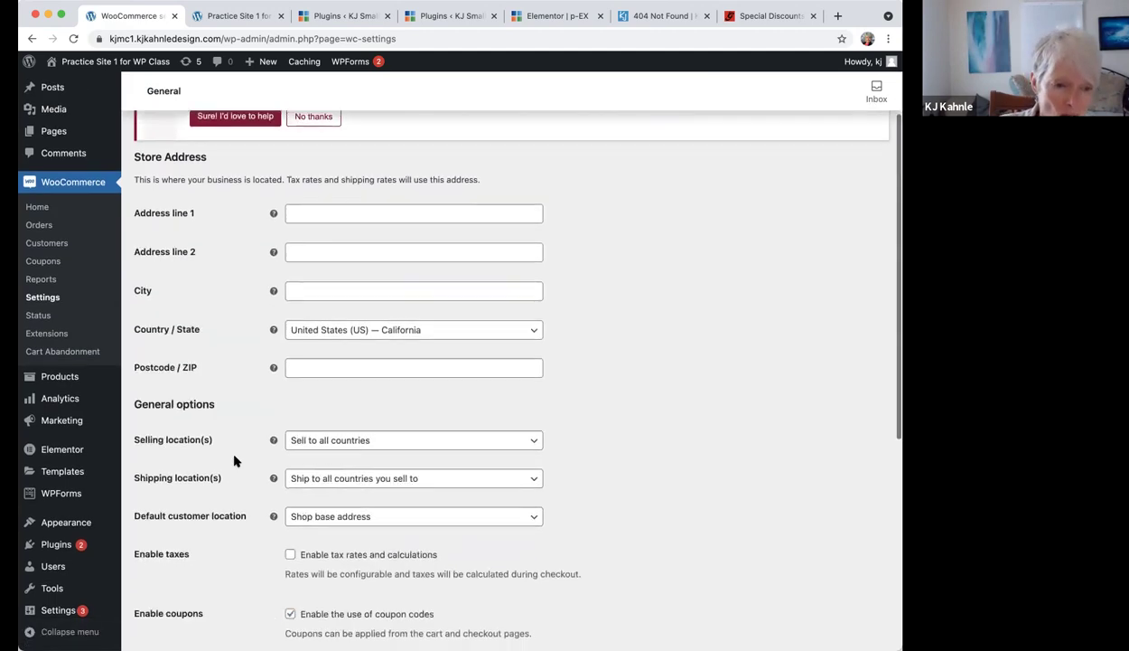
scroll(233, 461, down, 5)
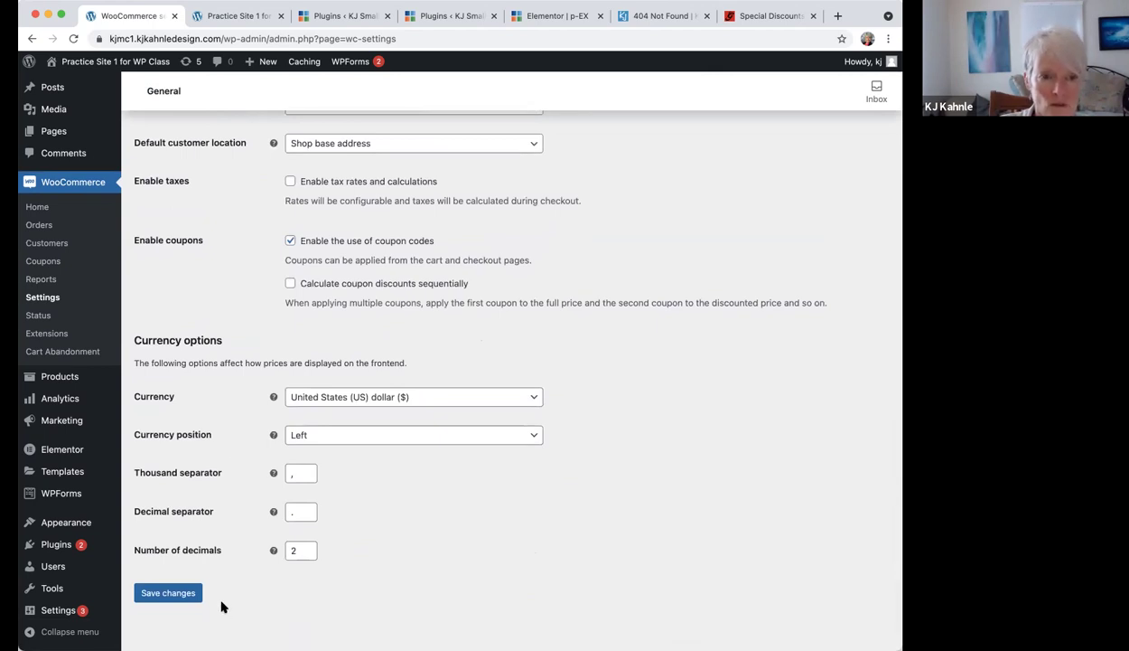
scroll(224, 607, up, 10)
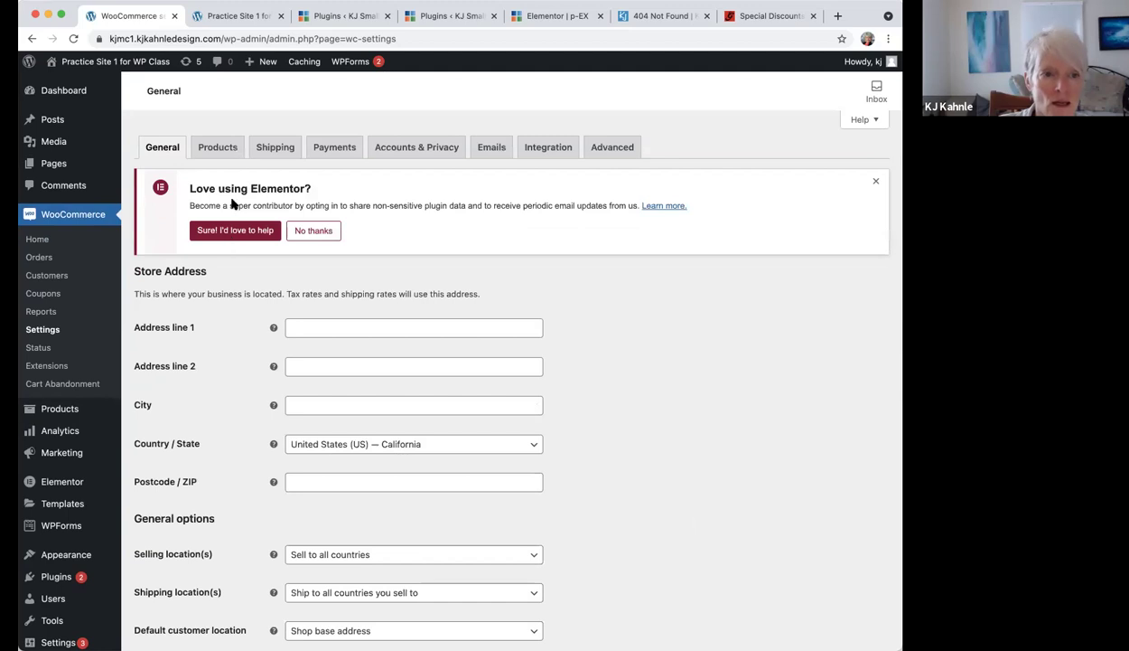
Open the WooCommerce Products settings and review the shop page, measurement and review options.
click(223, 150)
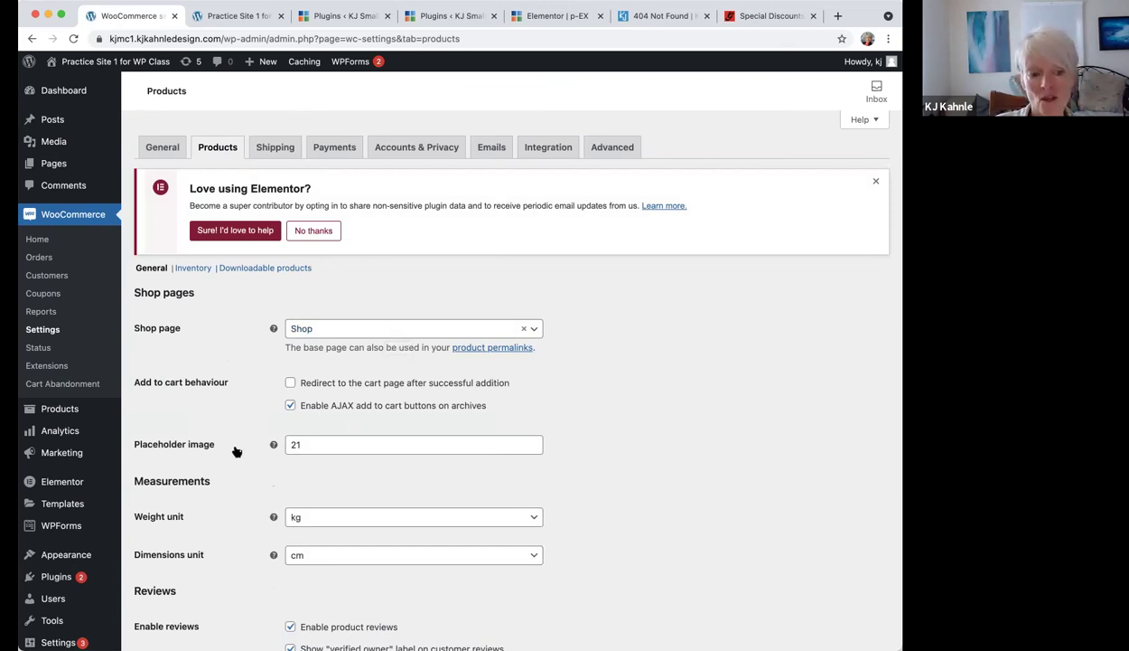
scroll(235, 450, down, 1)
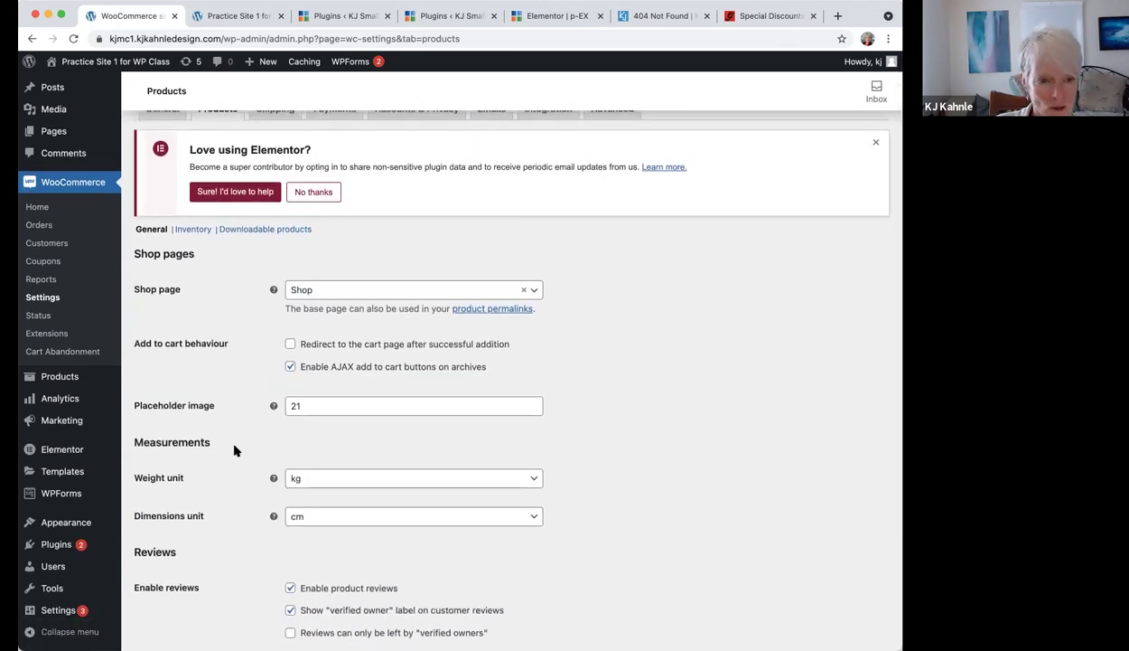
scroll(235, 449, up, 1)
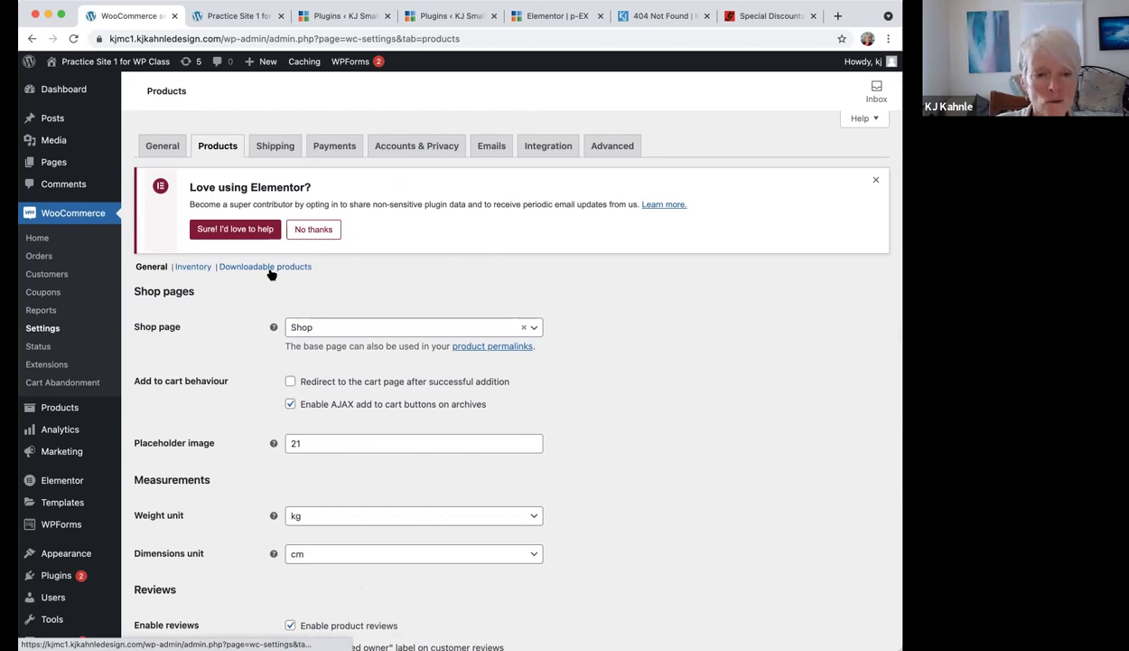
Open the Inventory section of the product settings and review the stock management, notification and threshold options.
click(192, 268)
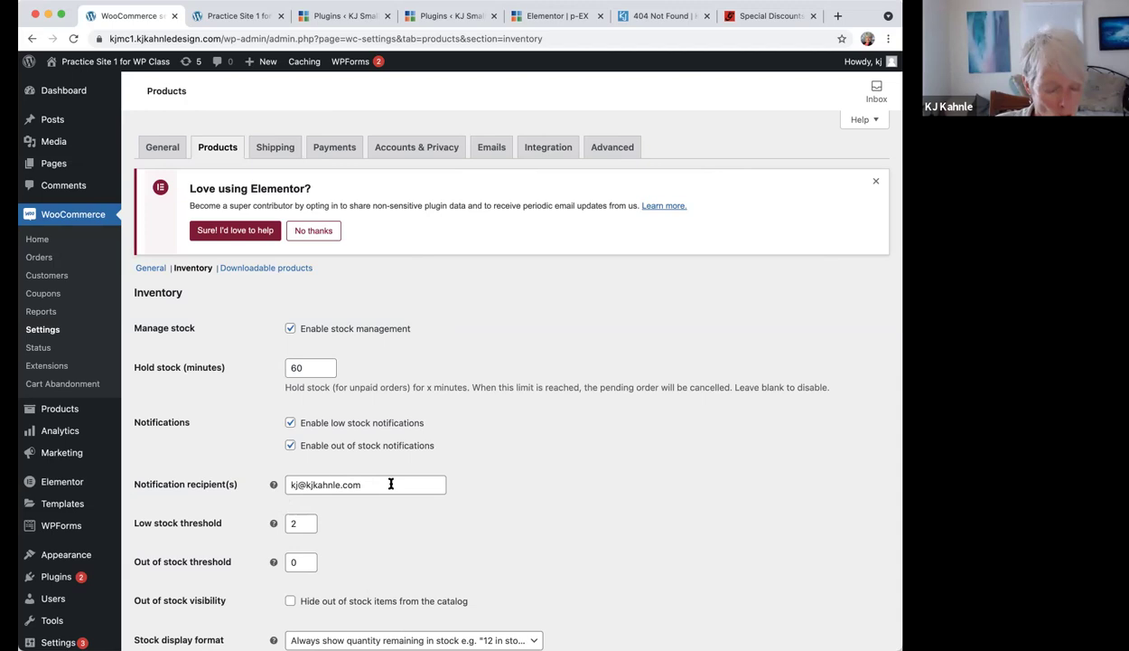
scroll(390, 485, down, 3)
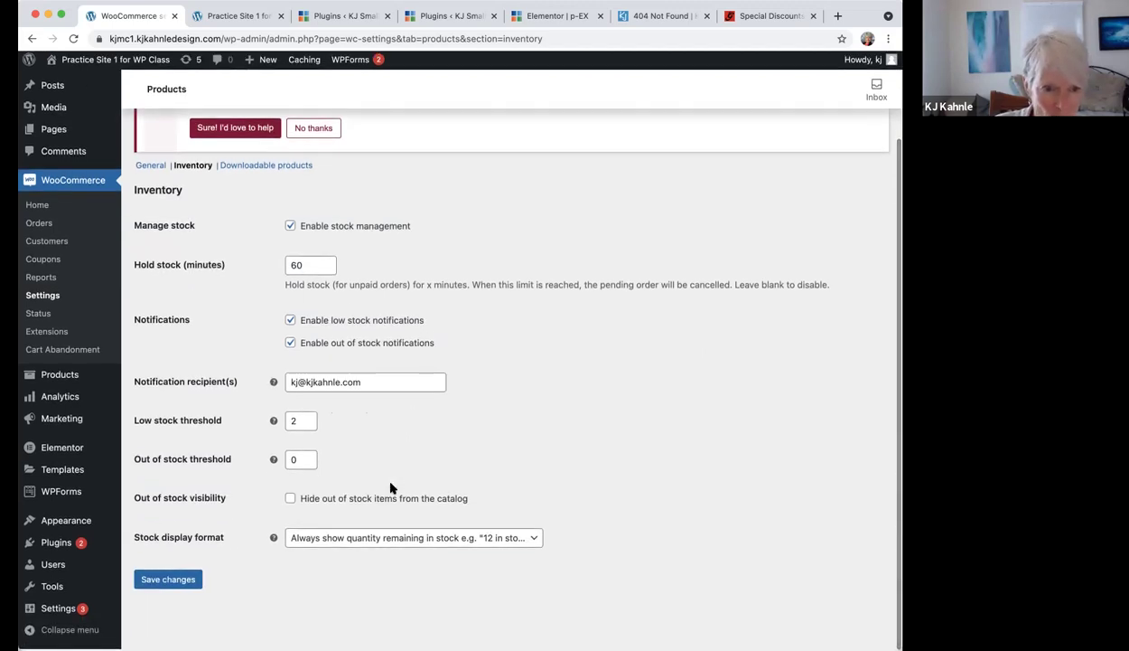
scroll(390, 486, up, 3)
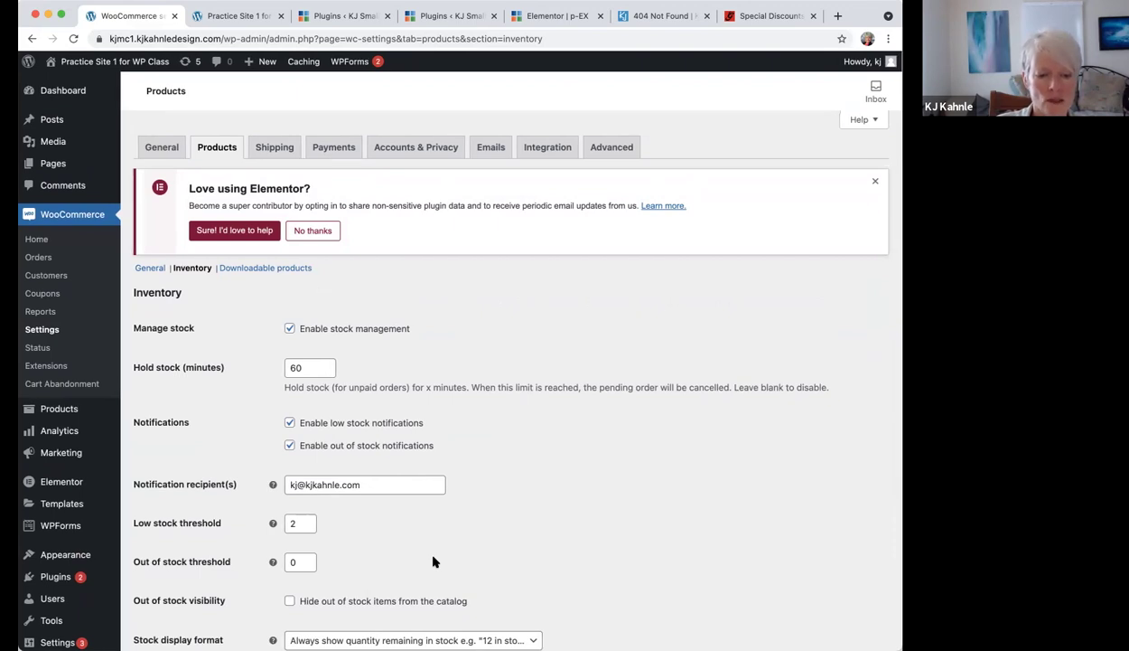
scroll(432, 562, down, 2)
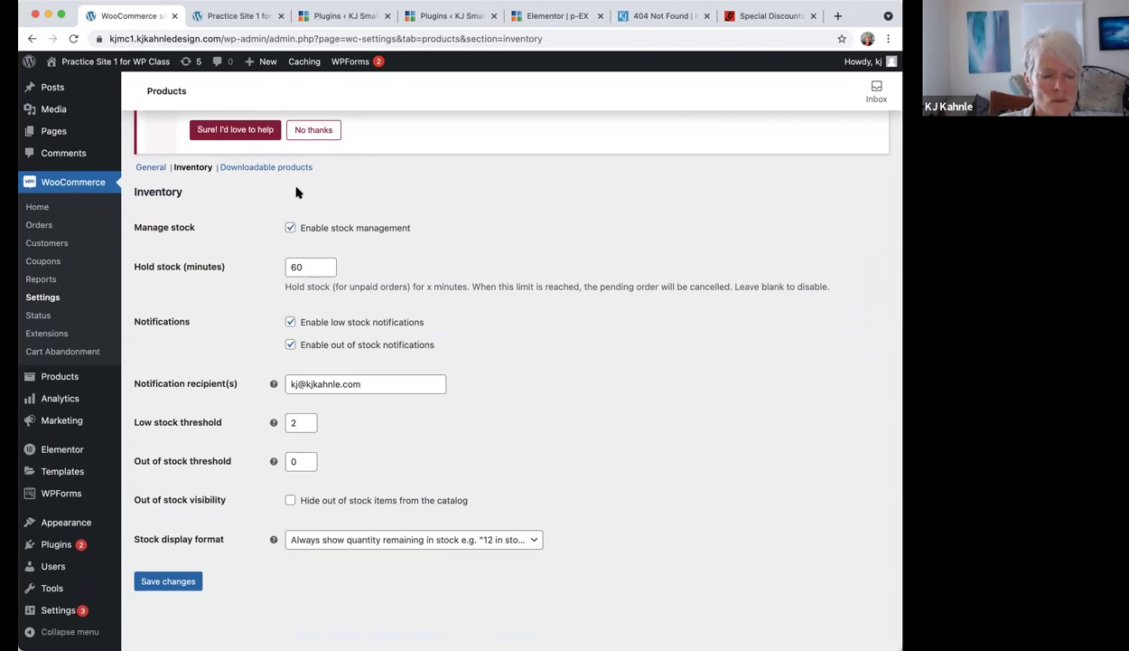
scroll(297, 193, up, 2)
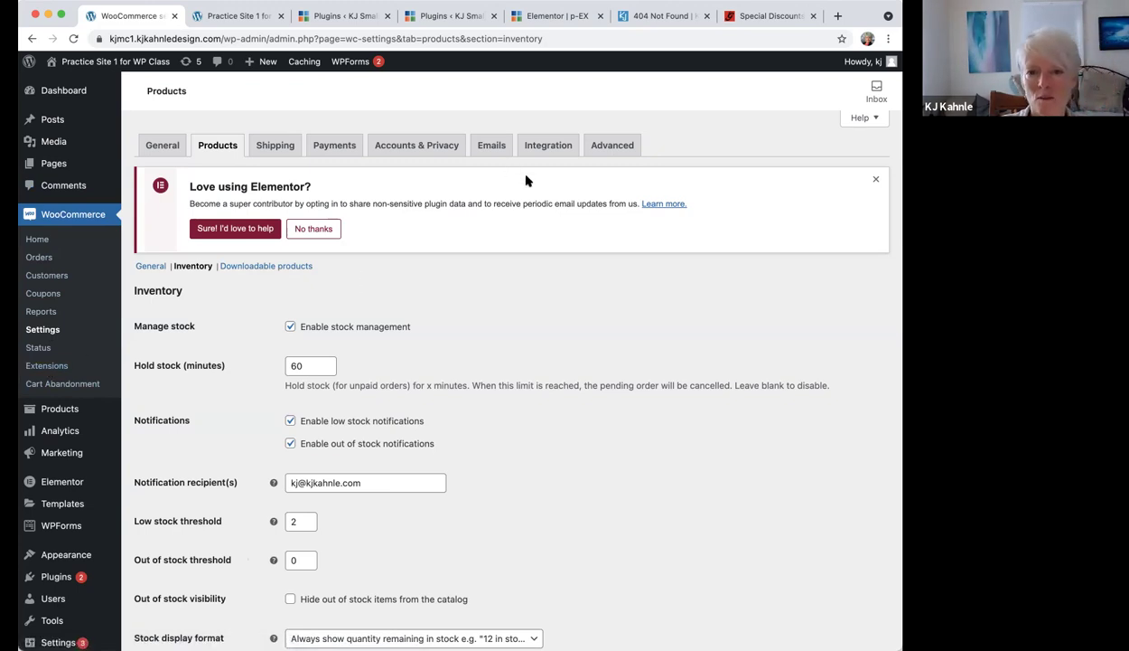
Check the payment methods in the WooCommerce settings, and open the list of all products.
click(325, 146)
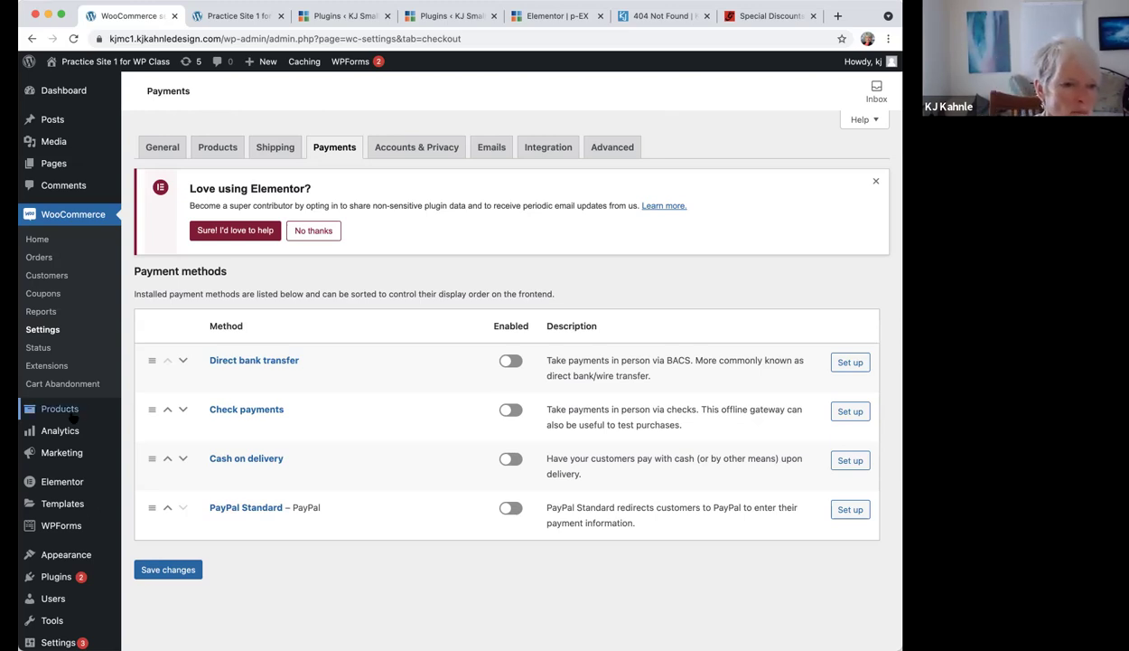
mouse_move(68, 410)
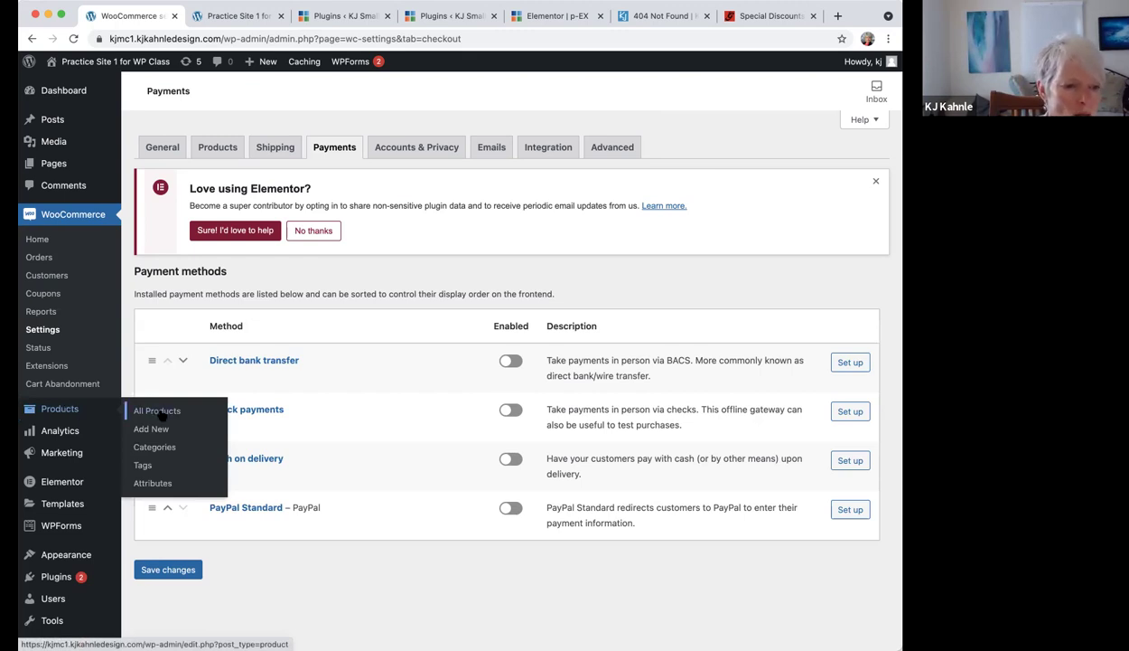
click(65, 410)
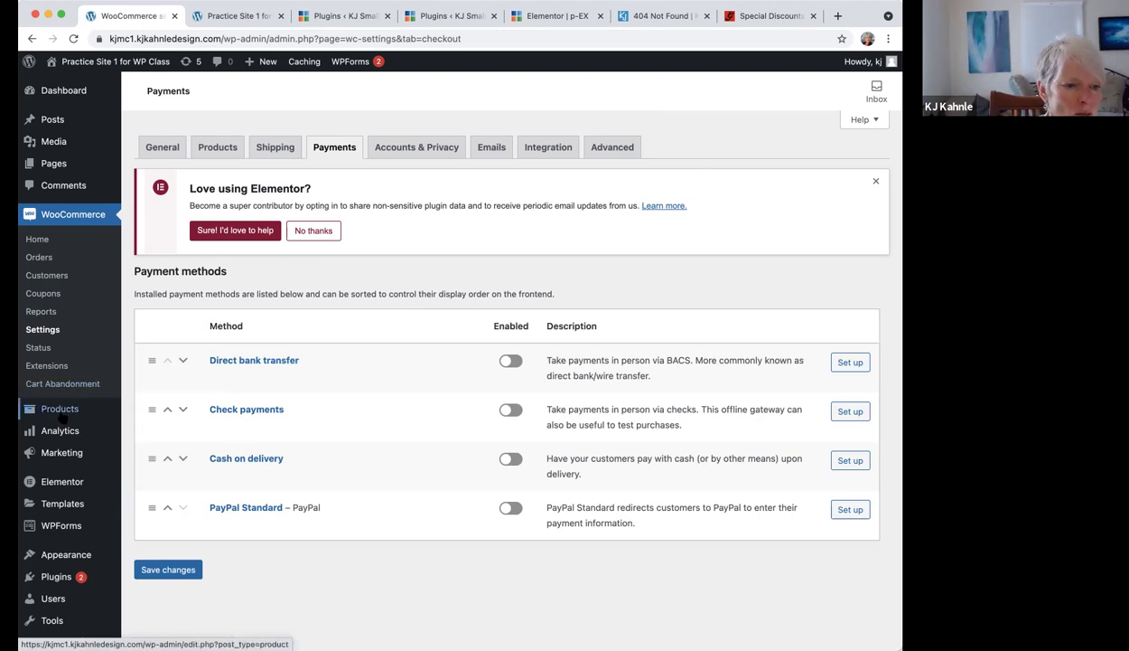
mouse_move(60, 411)
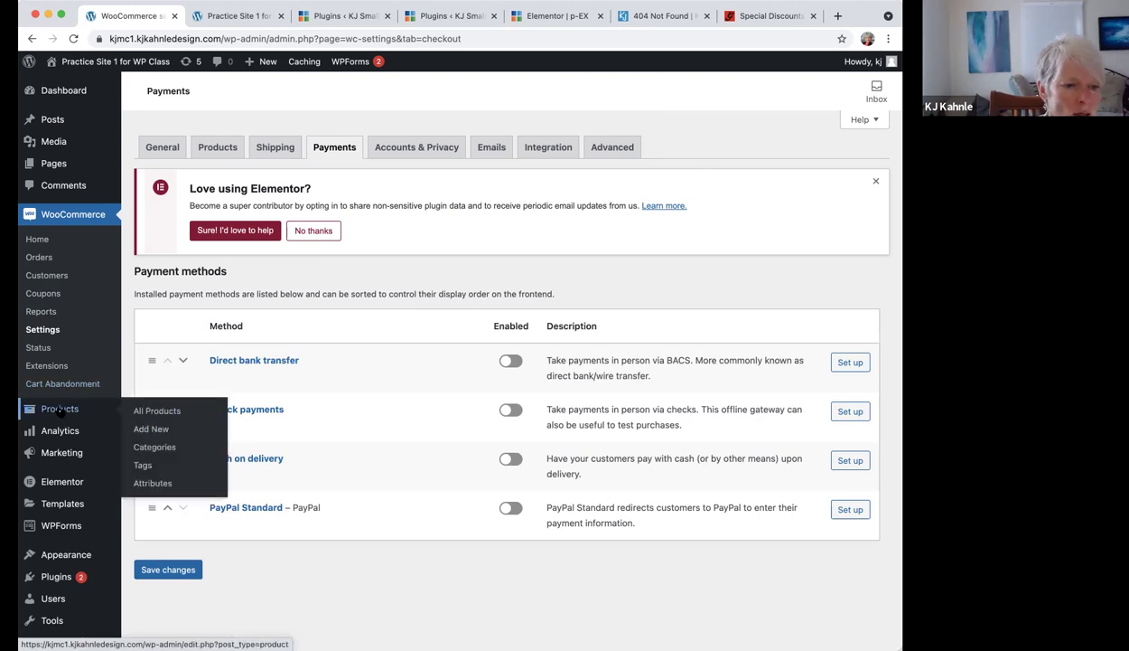
click(159, 412)
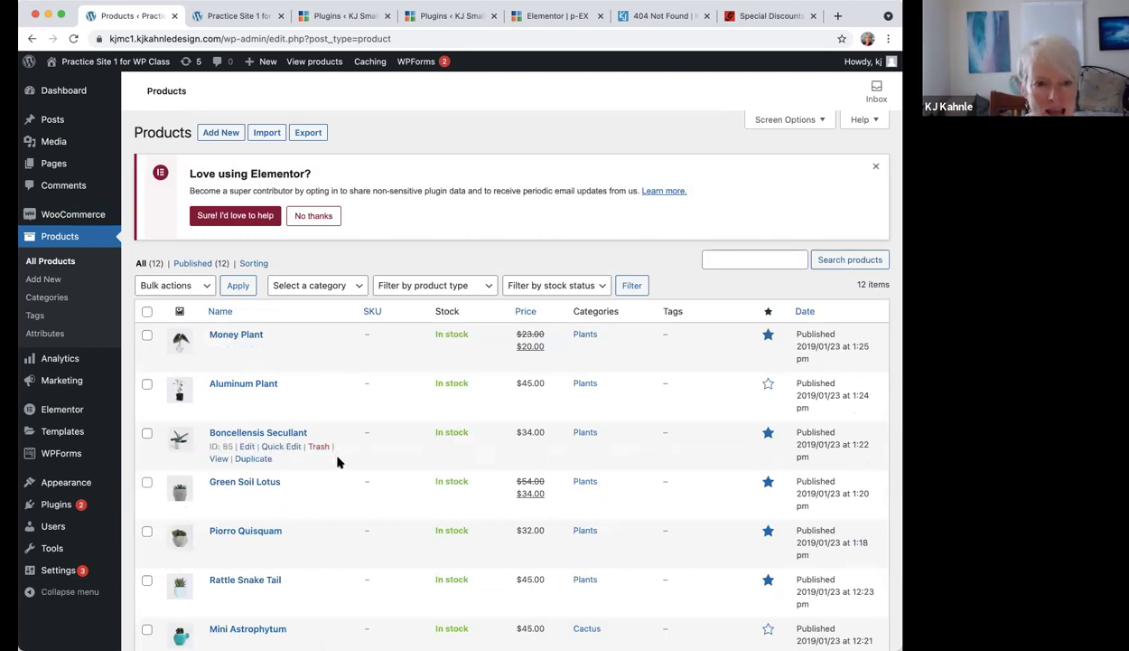
Open the Money Plant product for editing and review its description, categories and product data.
scroll(340, 462, down, 3)
scroll(340, 461, up, 2)
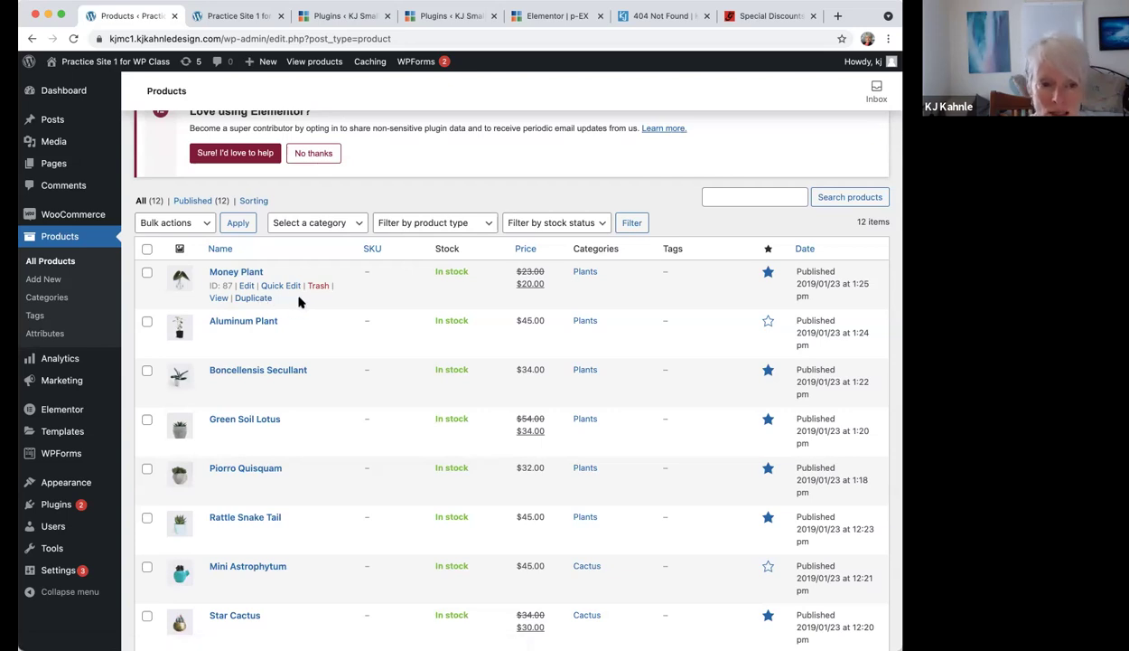
click(247, 286)
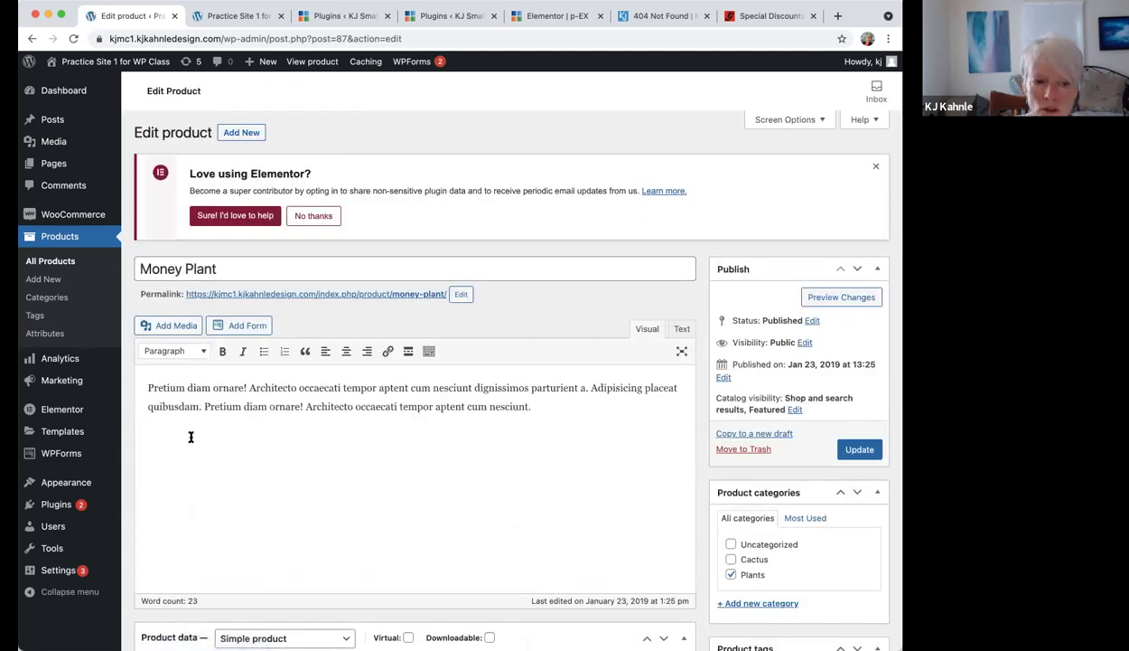
scroll(191, 436, down, 3)
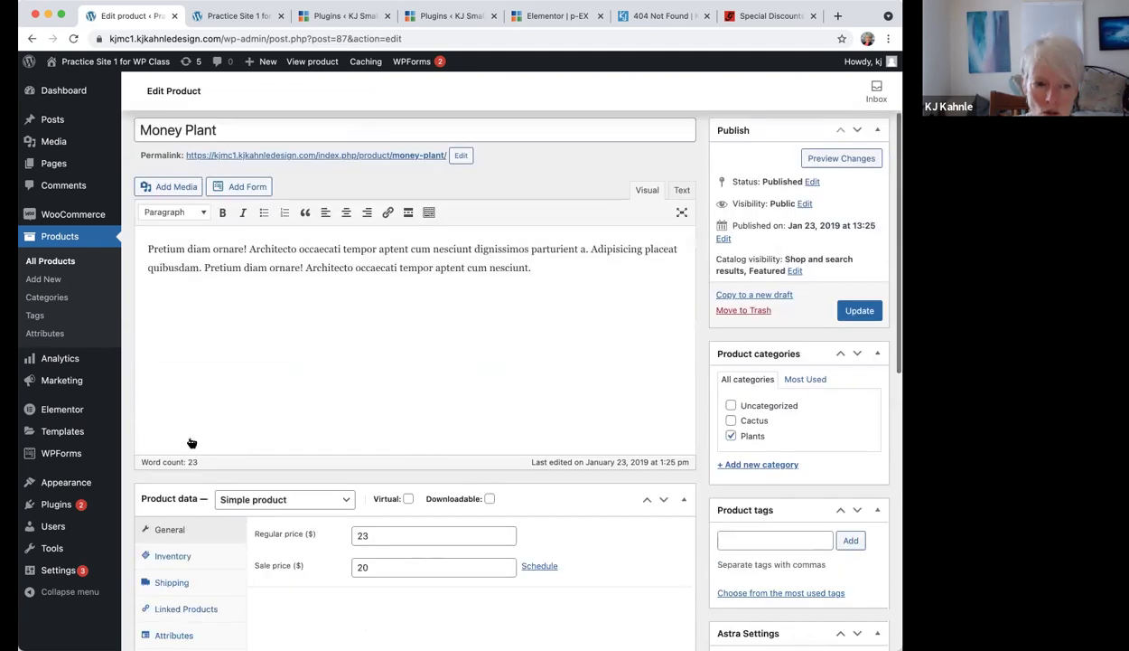
scroll(190, 442, down, 2)
scroll(343, 389, down, 1)
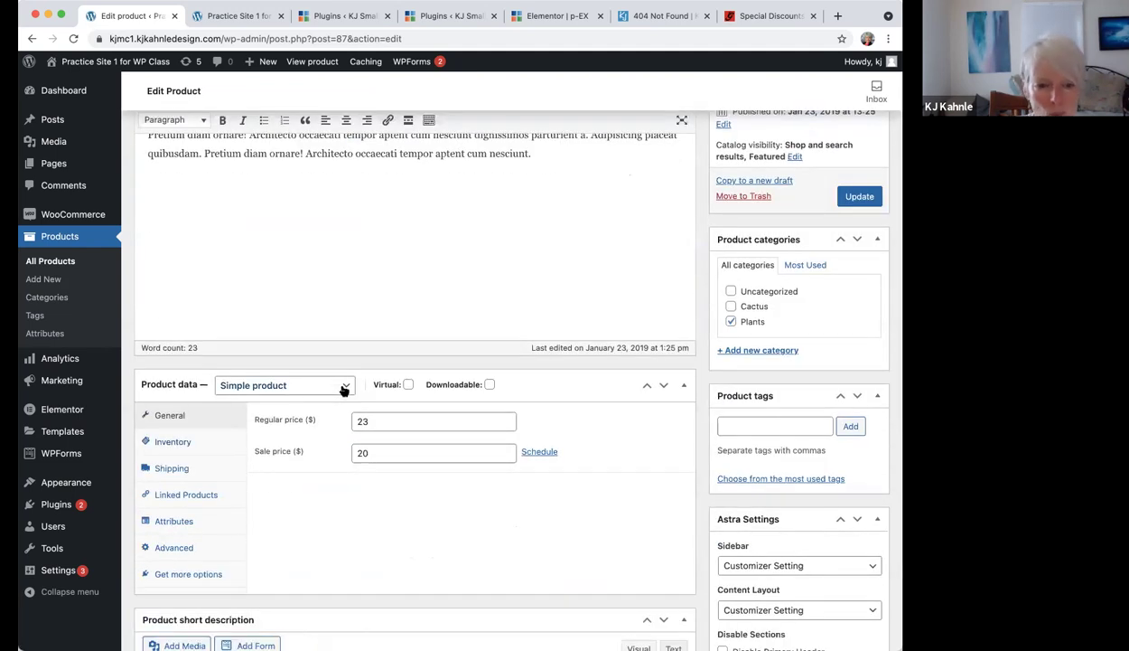
Check the available product types for Money Plant, keep Simple product, and look over its price fields and short description.
click(314, 394)
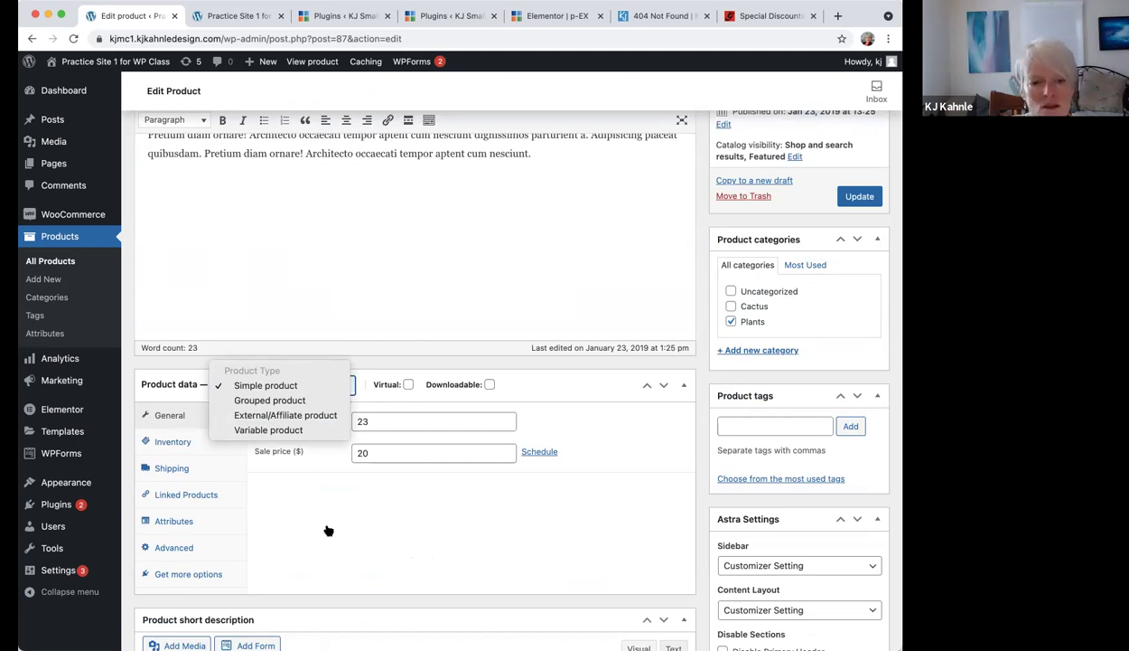
click(456, 516)
scroll(456, 516, down, 3)
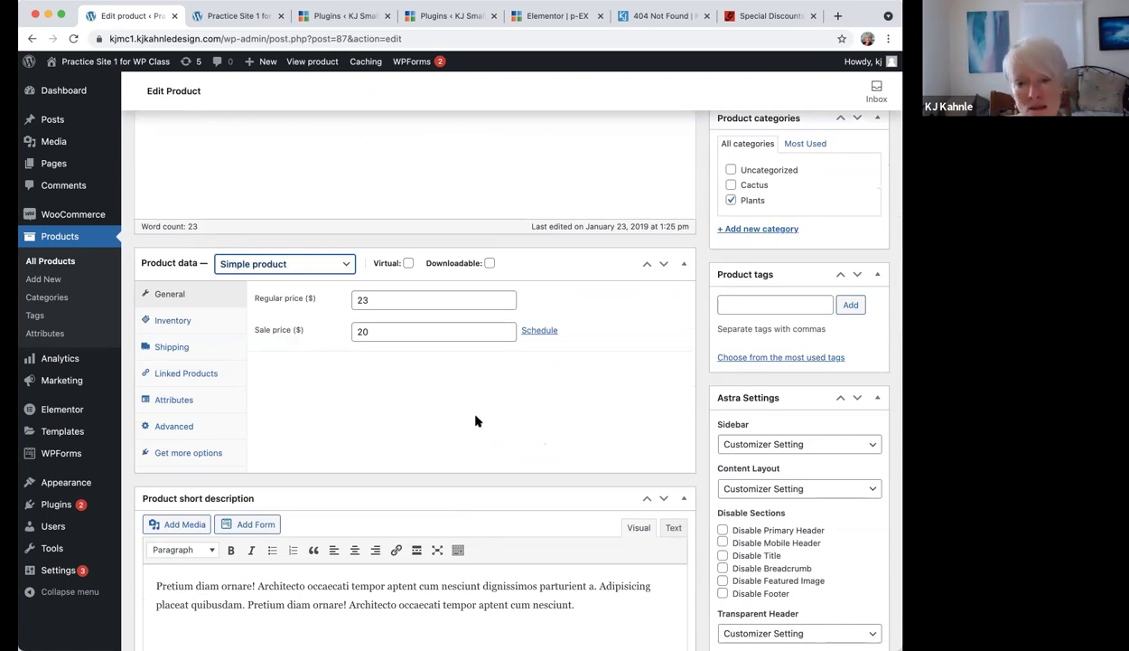
scroll(477, 421, up, 5)
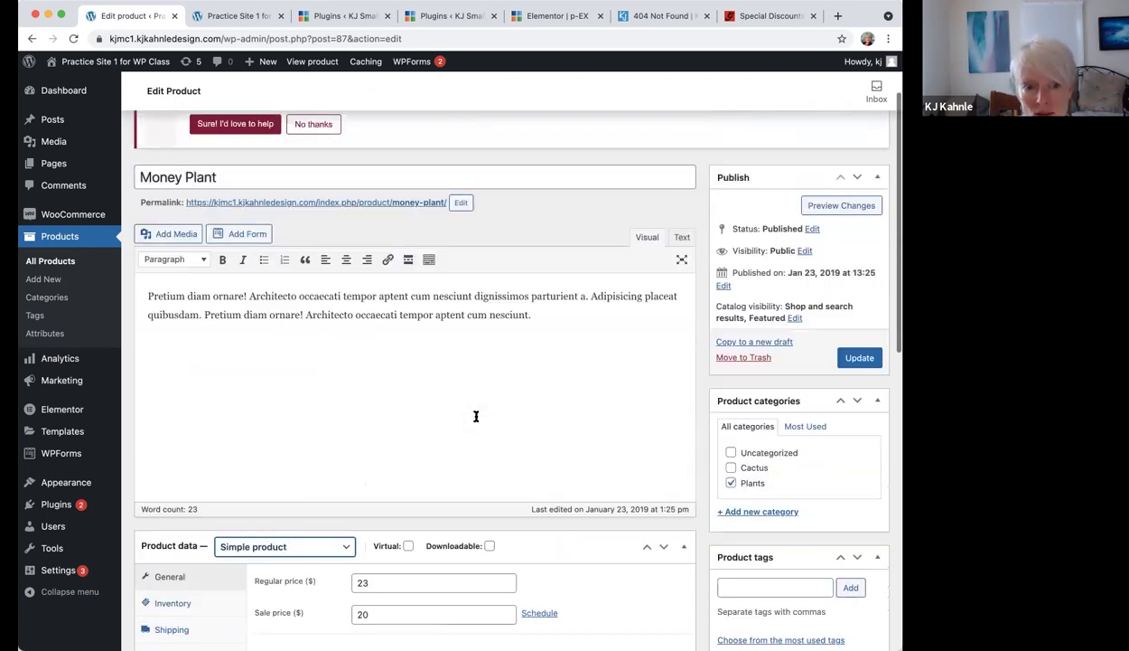
scroll(638, 197, up, 2)
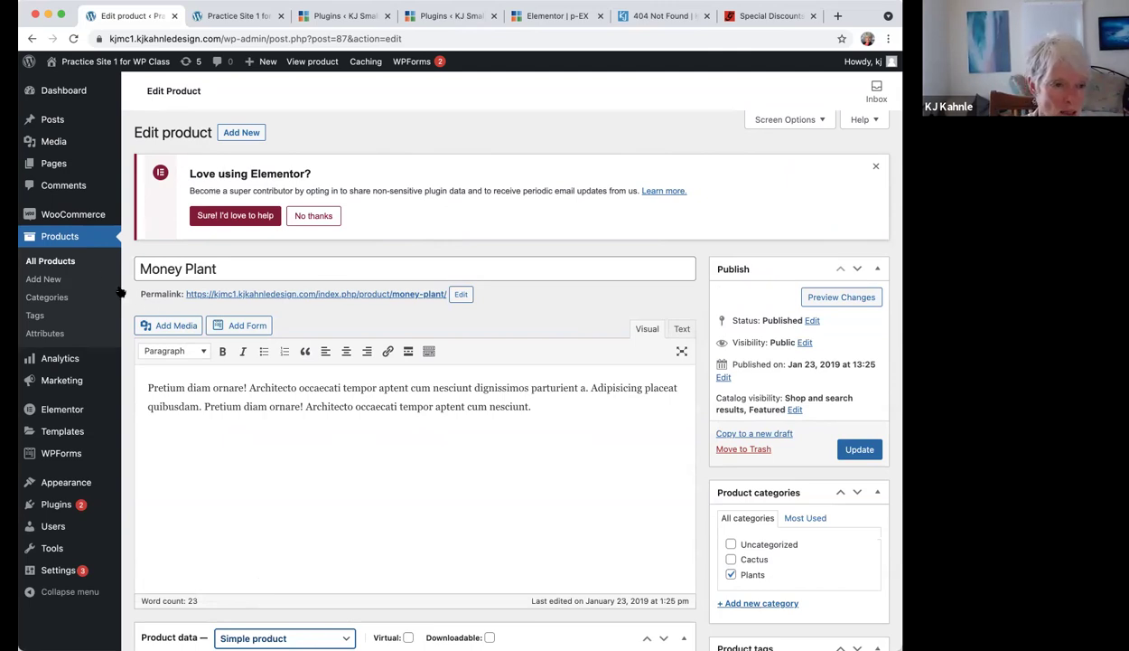
Switch to the Practice Site 1 storefront and view the Featured Plants products with their sale badges and prices.
mouse_move(86, 219)
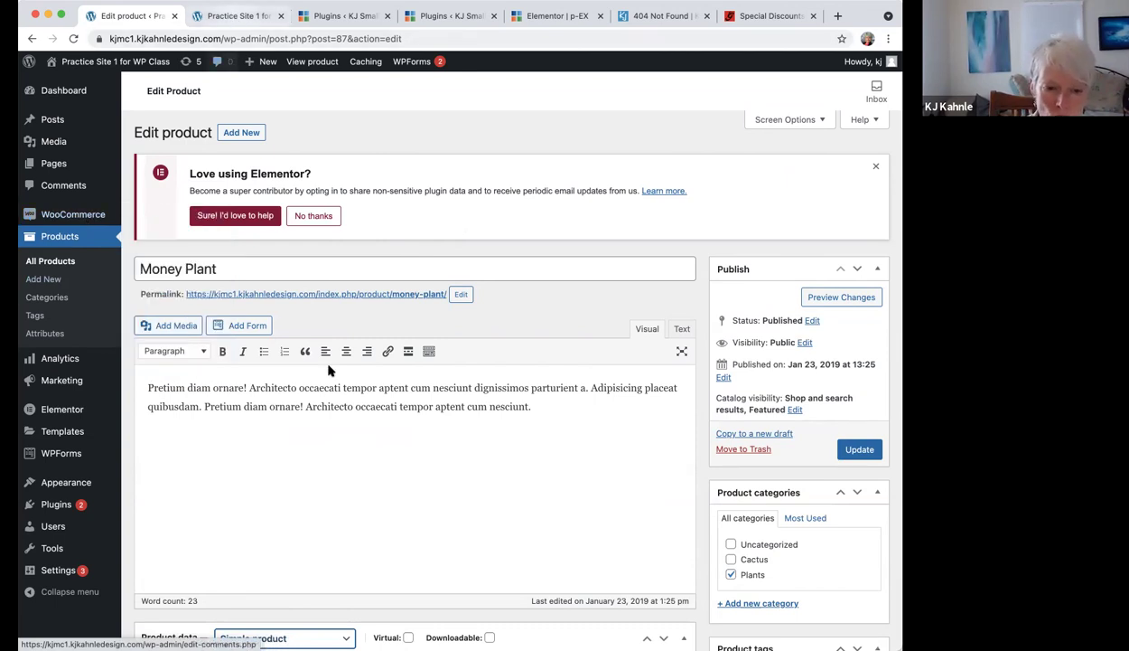
key(ctrl+Tab)
scroll(329, 371, down, 1)
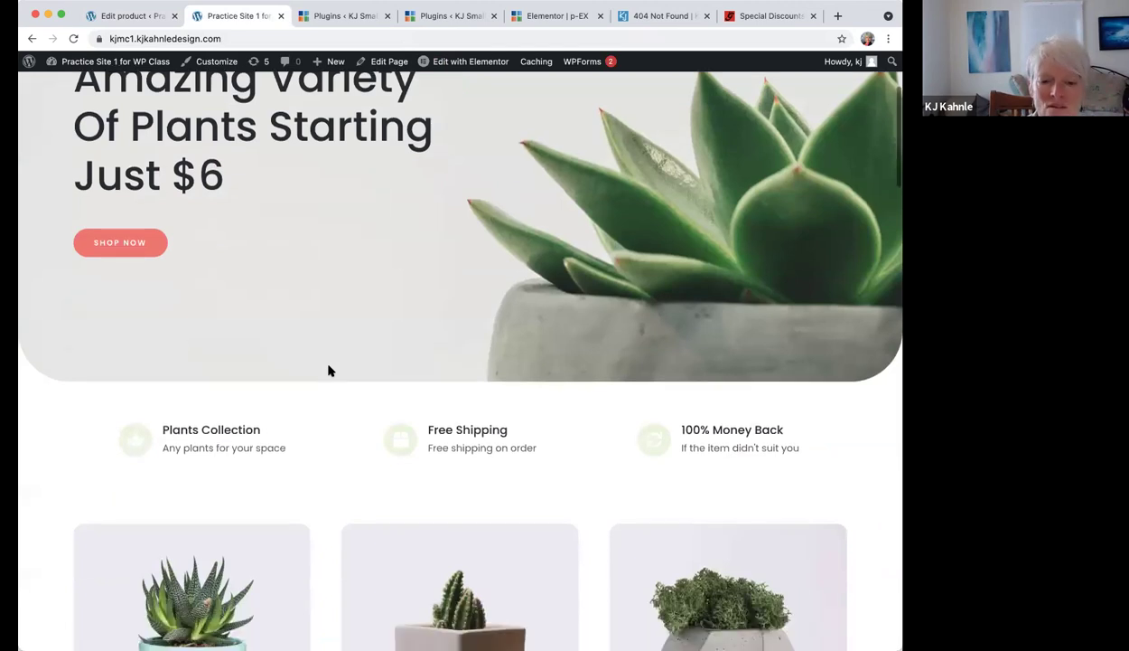
scroll(329, 371, down, 4)
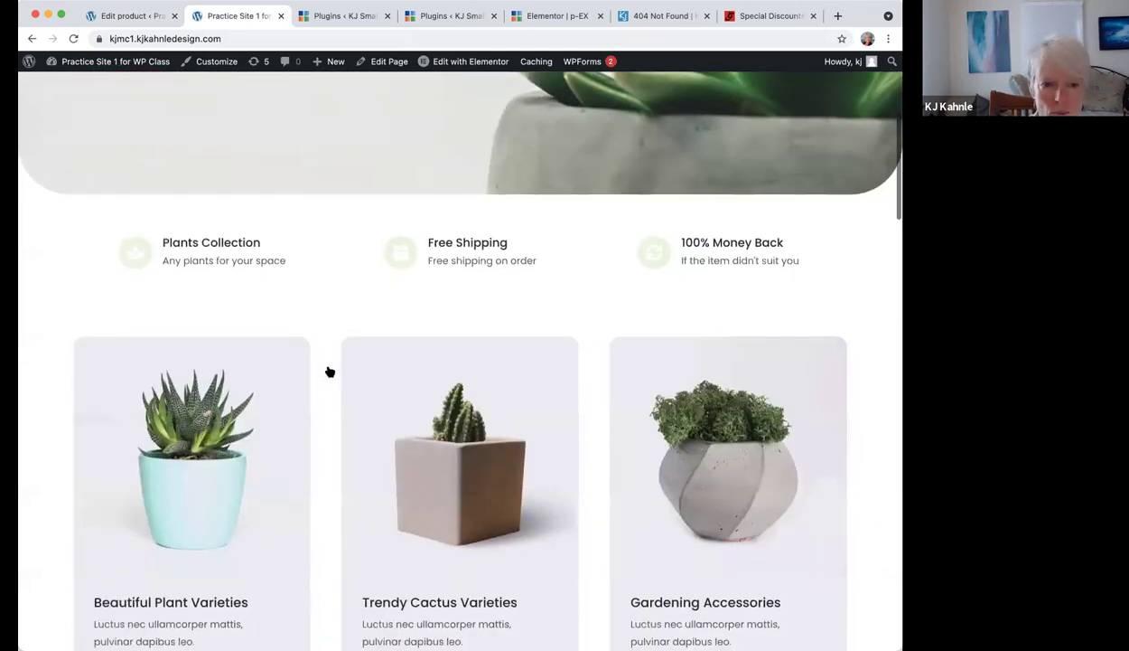
scroll(184, 271, down, 10)
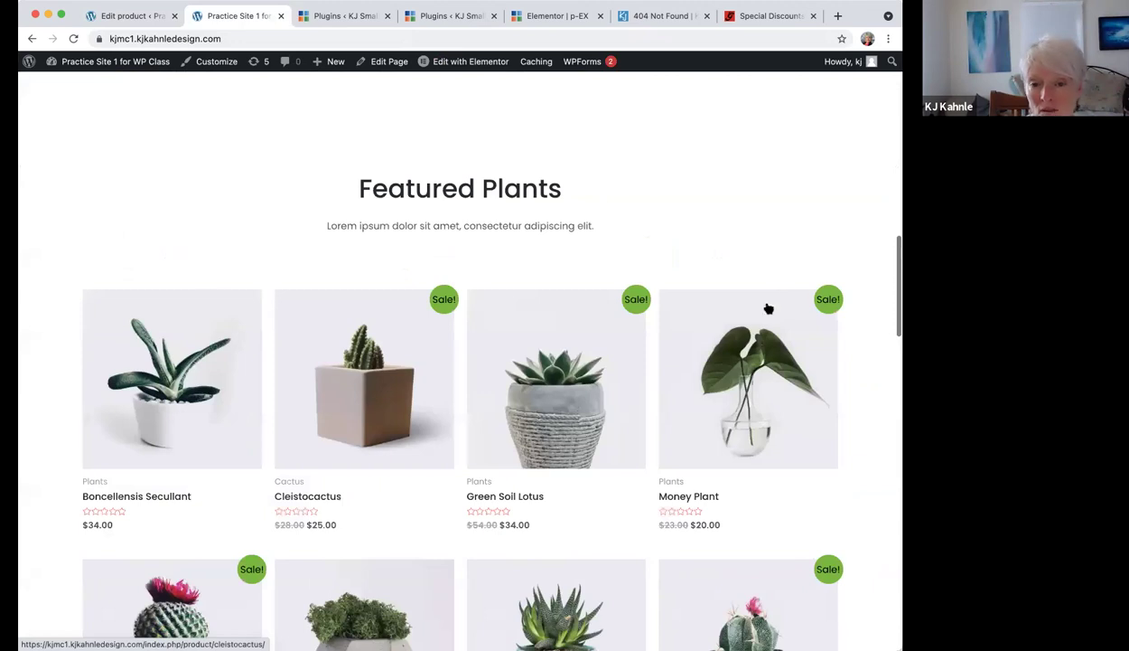
scroll(720, 579, down, 3)
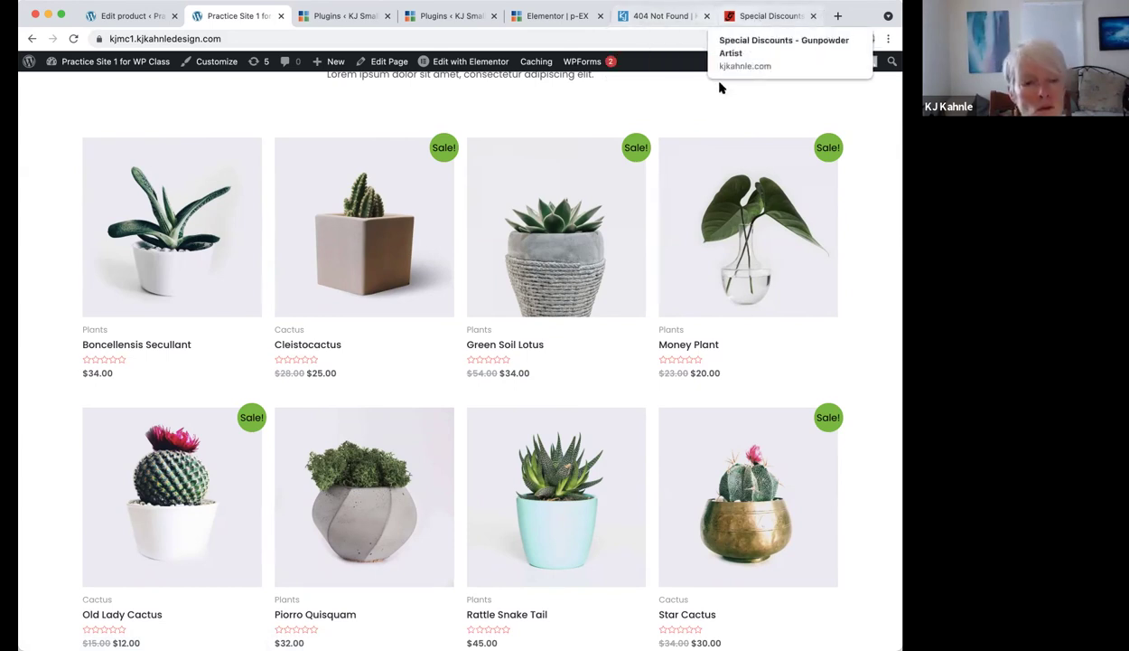
Switch to the Special Discounts page and examine how artwork is sold with Buy Now buttons.
click(755, 16)
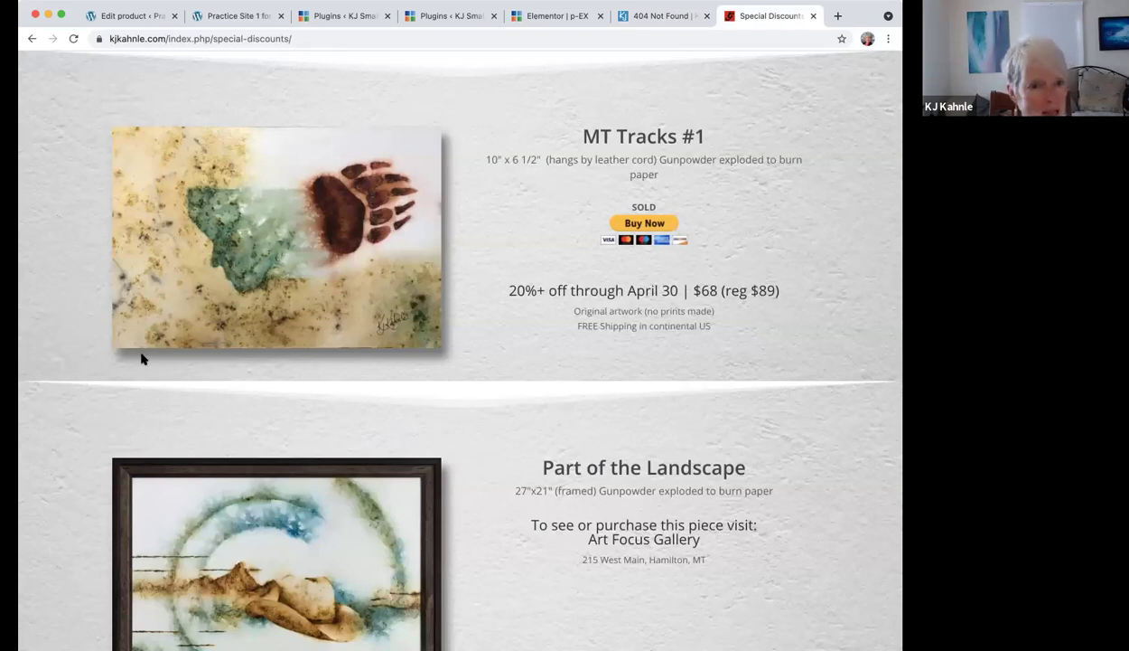
scroll(97, 105, down, 3)
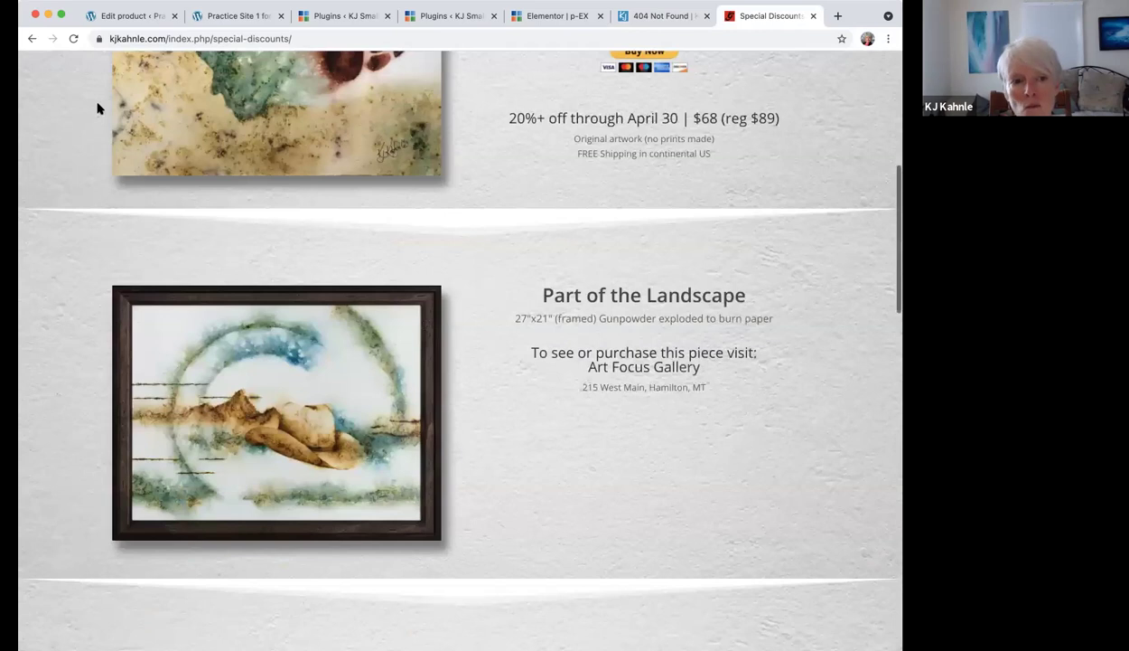
scroll(100, 305, up, 3)
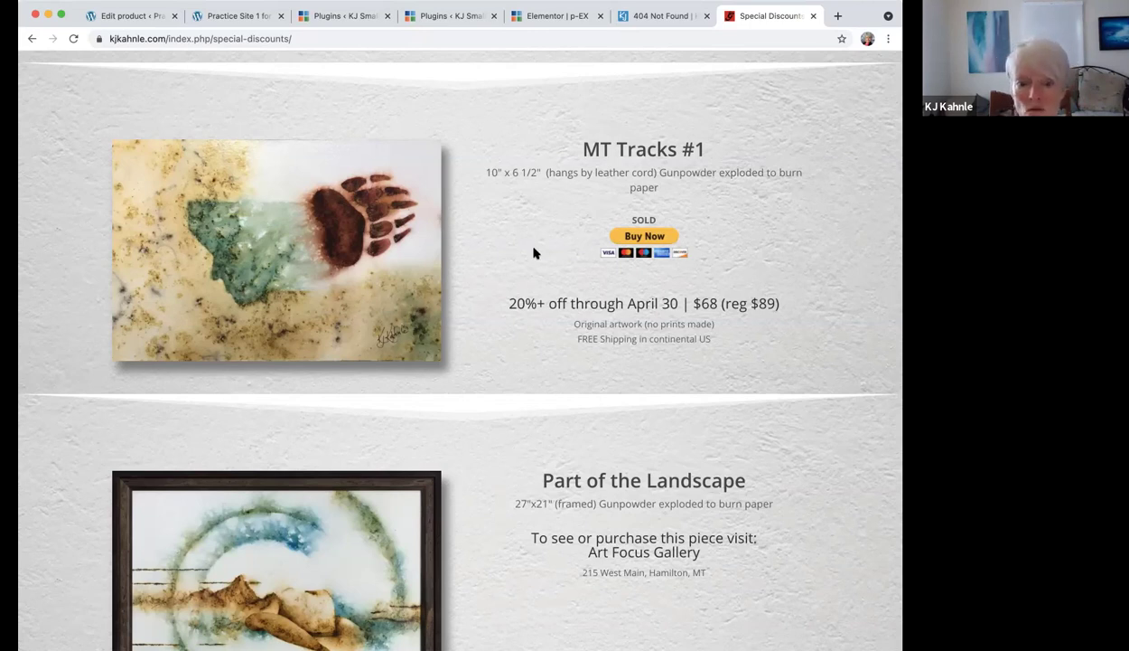
scroll(531, 252, down, 2)
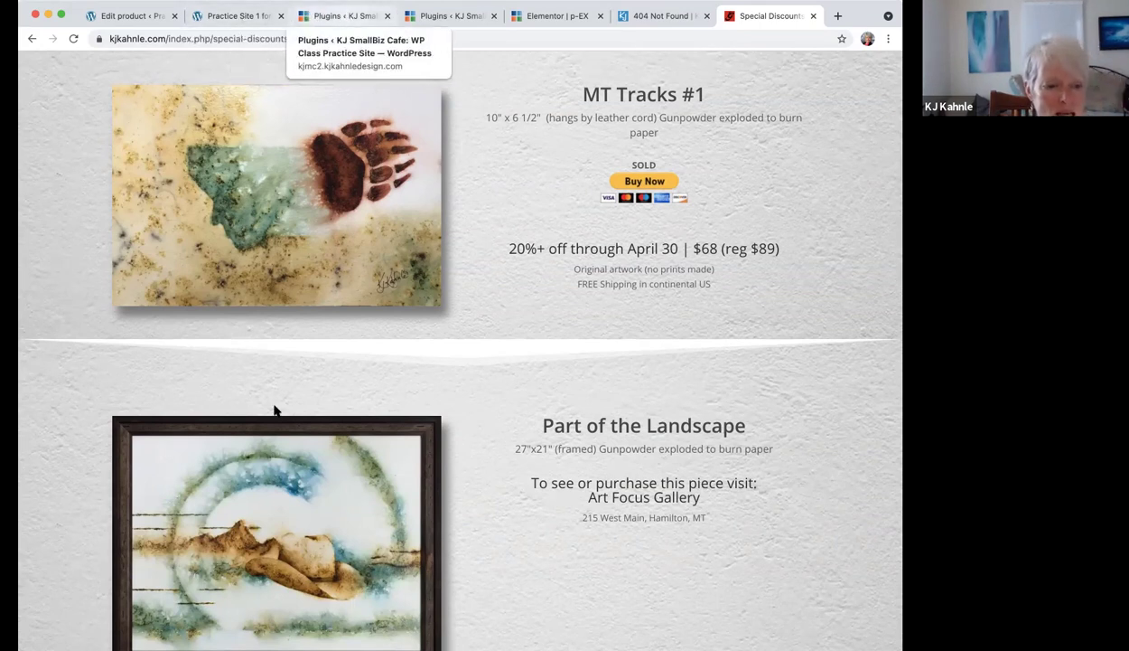
Switch to the installed plugins list of the KJ SmallBiz Cafe practice site and review its plugins.
click(339, 17)
scroll(276, 411, down, 4)
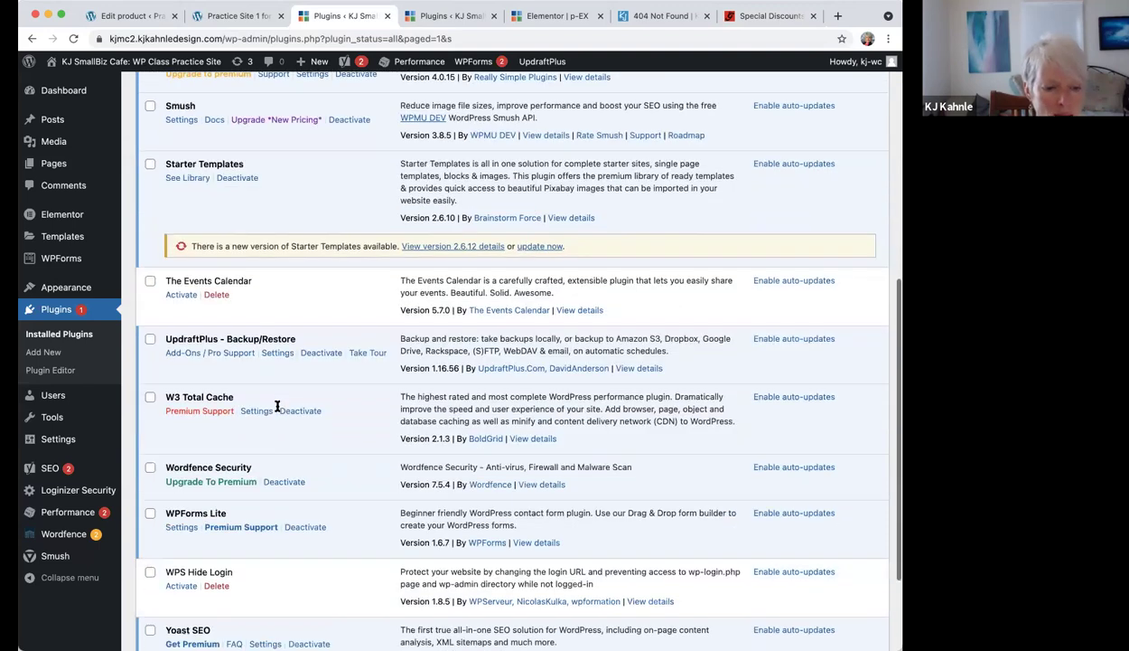
scroll(277, 410, down, 2)
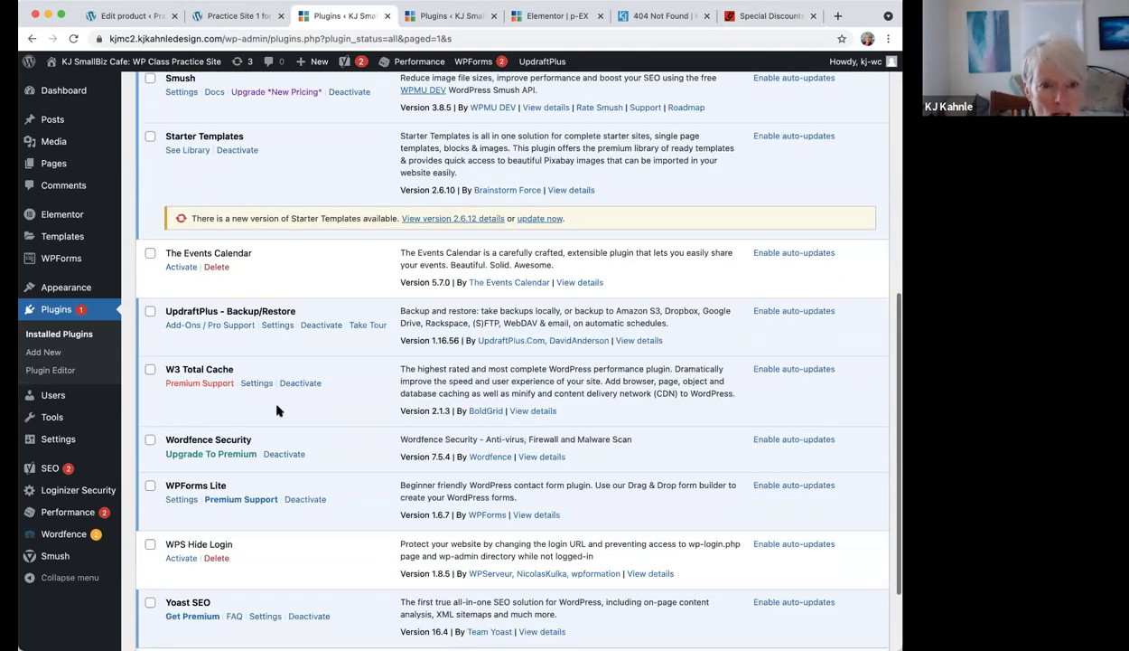
scroll(277, 408, up, 2)
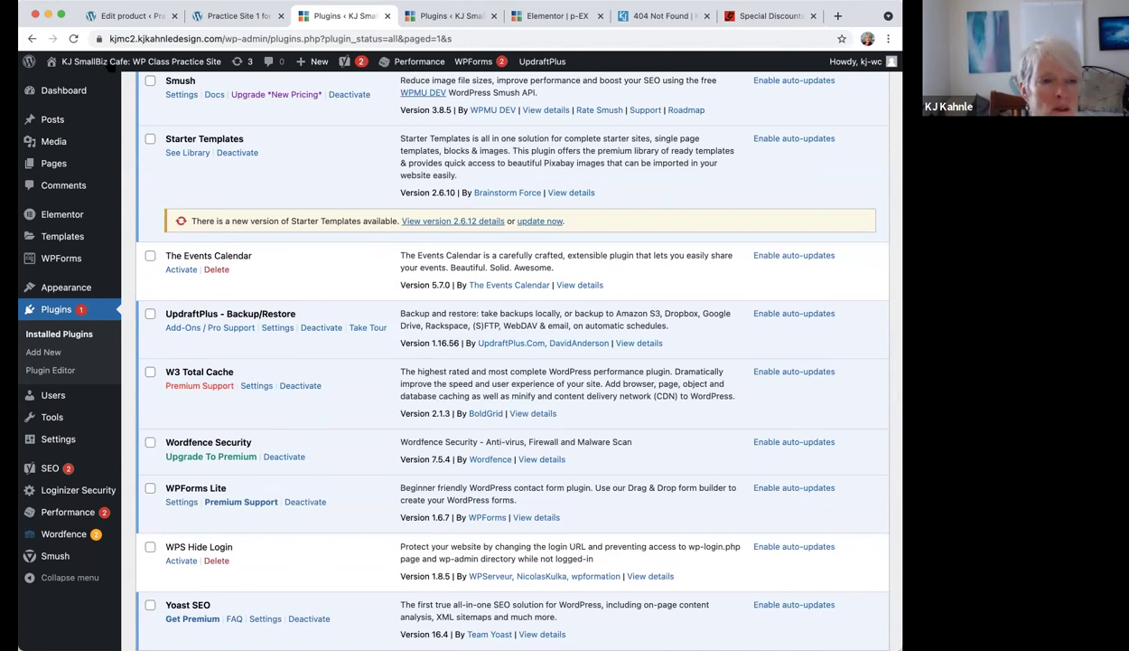
Visit the KJ SmallBiz Cafe site's front end and check the Practice submenu pages and the Elementor editing options.
mouse_move(101, 66)
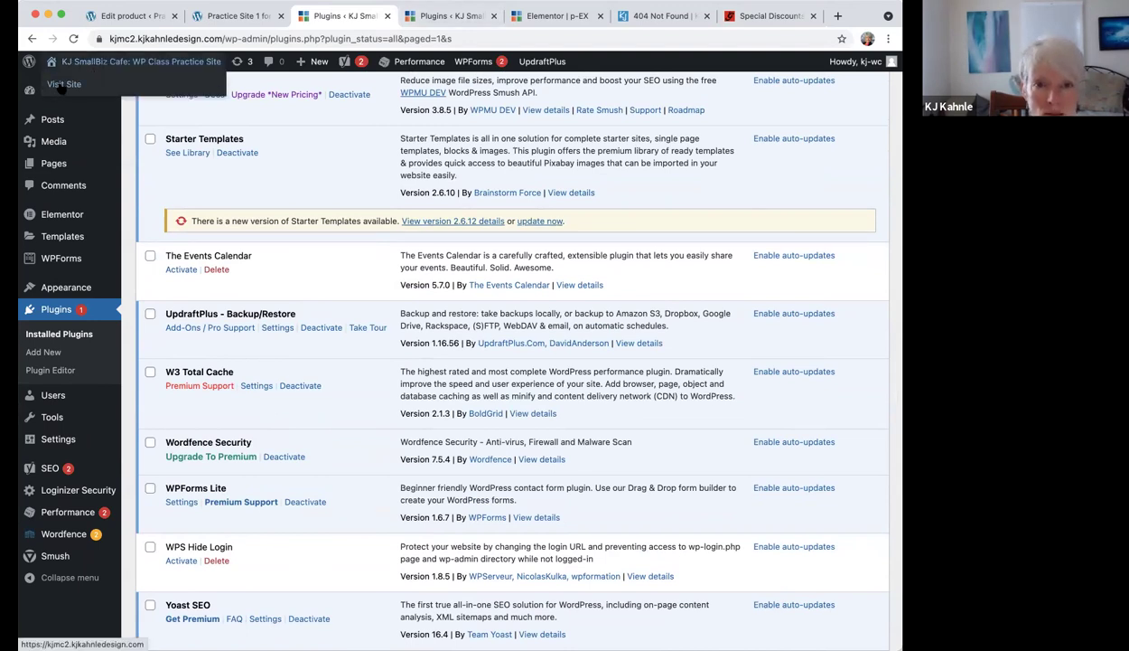
click(61, 86)
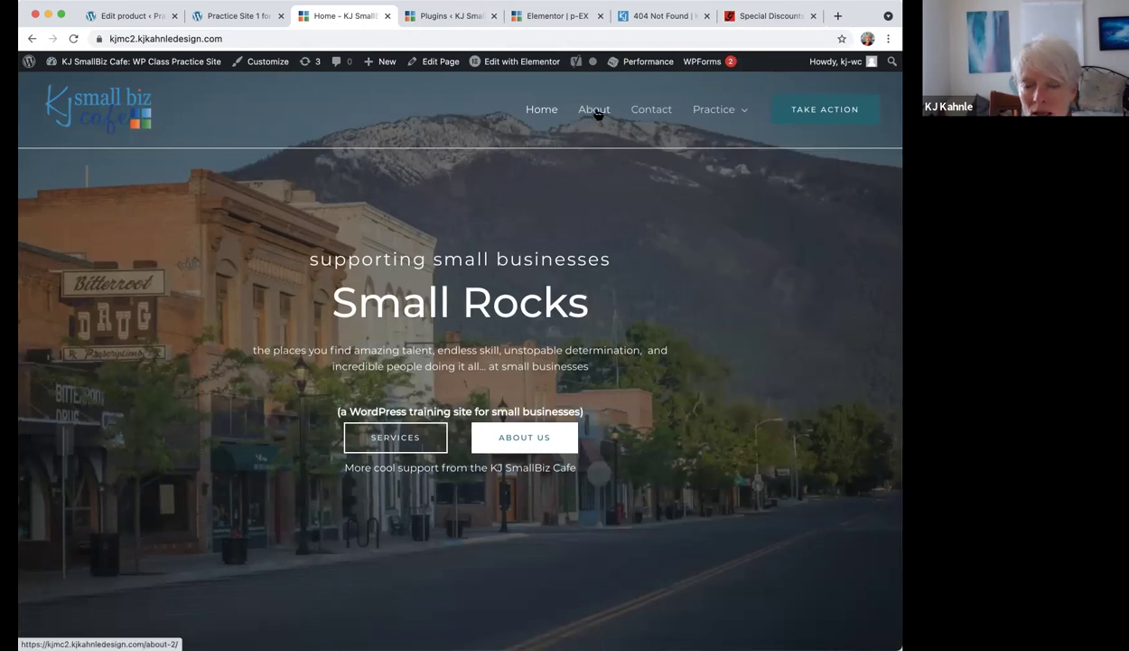
mouse_move(714, 112)
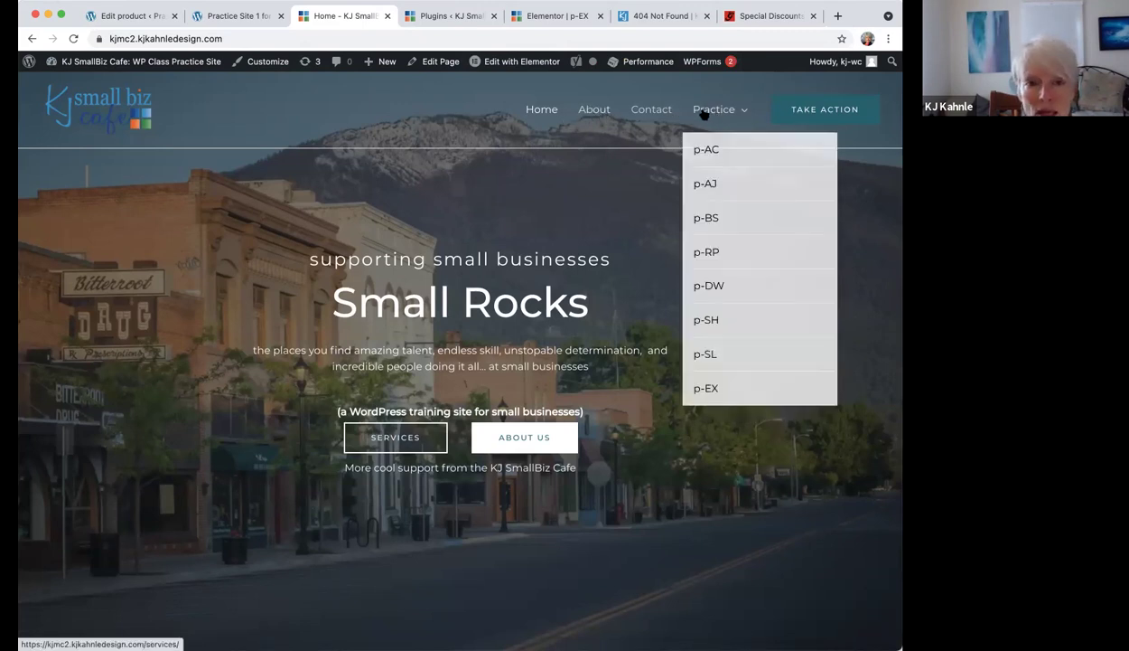
mouse_move(516, 68)
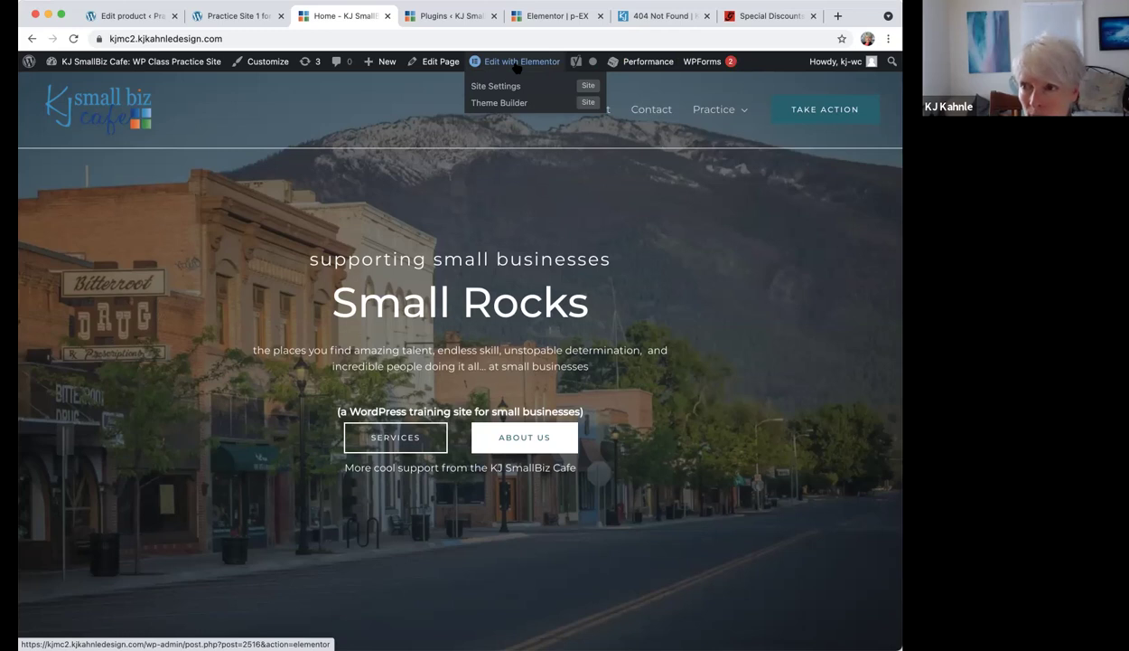
Switch to the p-EX page in the Elementor editor and review its page-building instructions and three-column section.
click(542, 18)
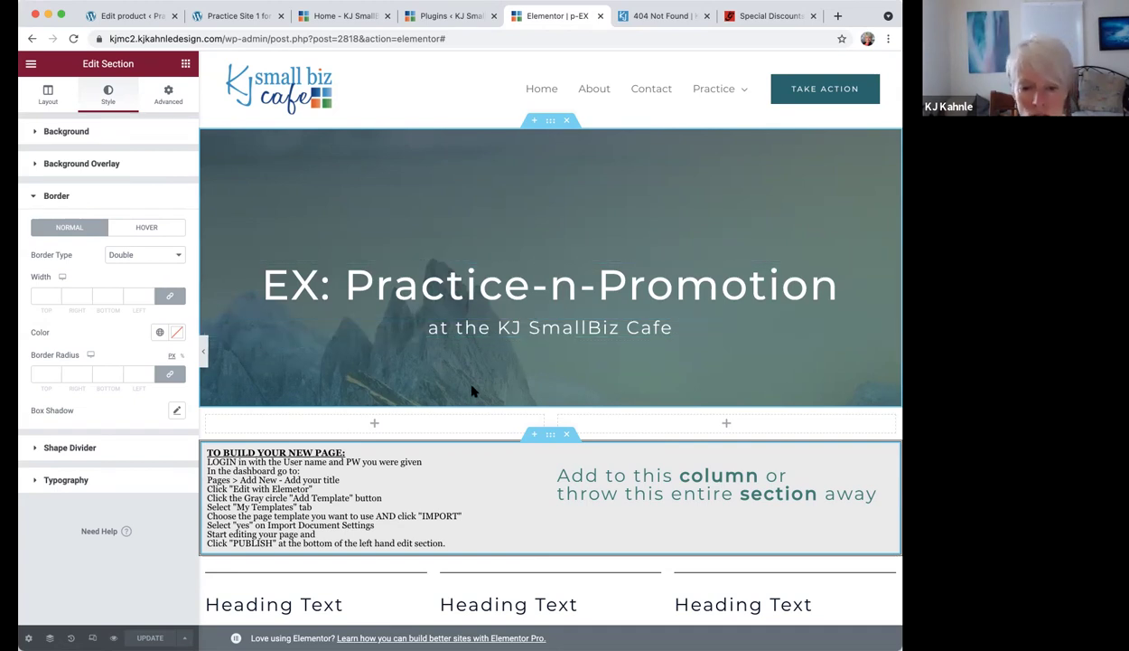
scroll(472, 390, down, 3)
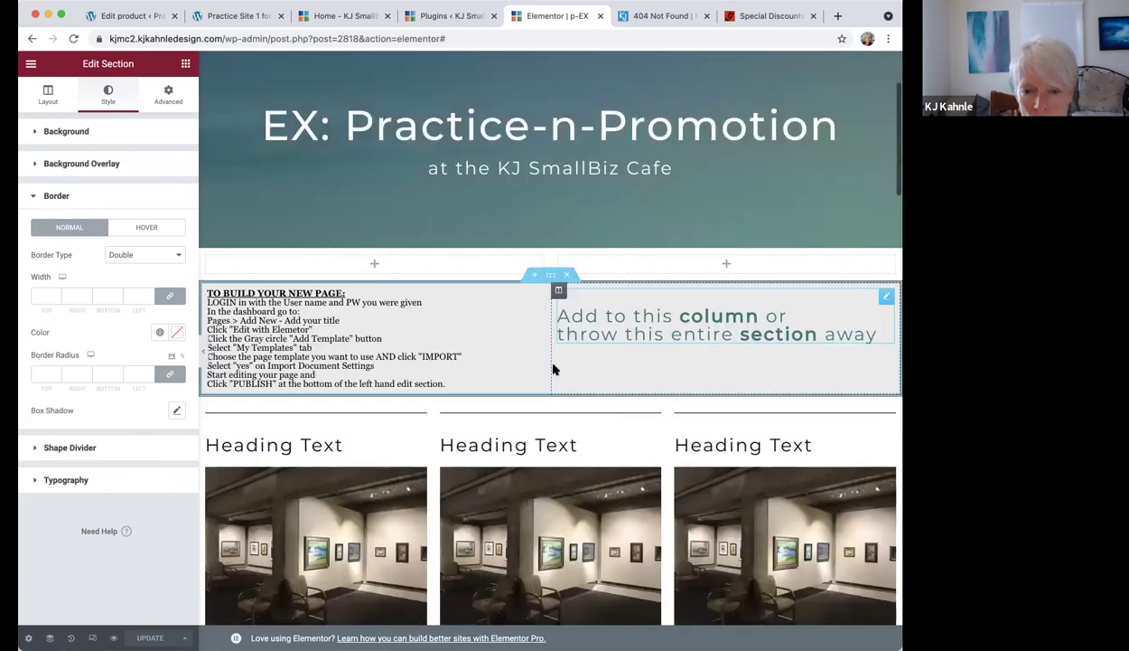
scroll(555, 361, down, 3)
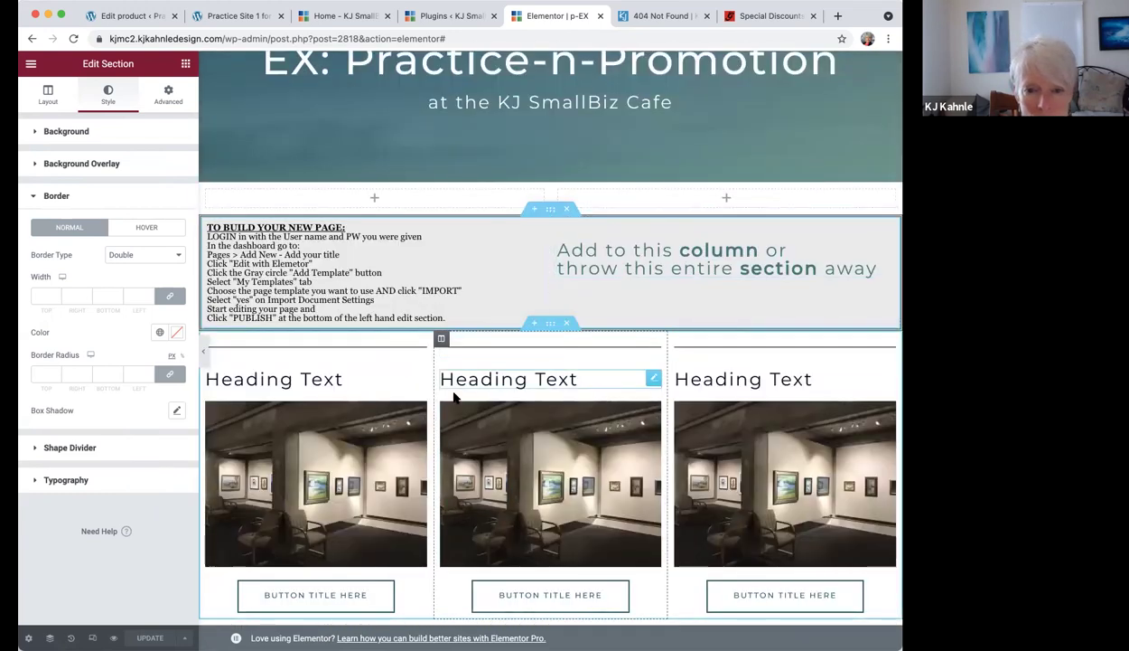
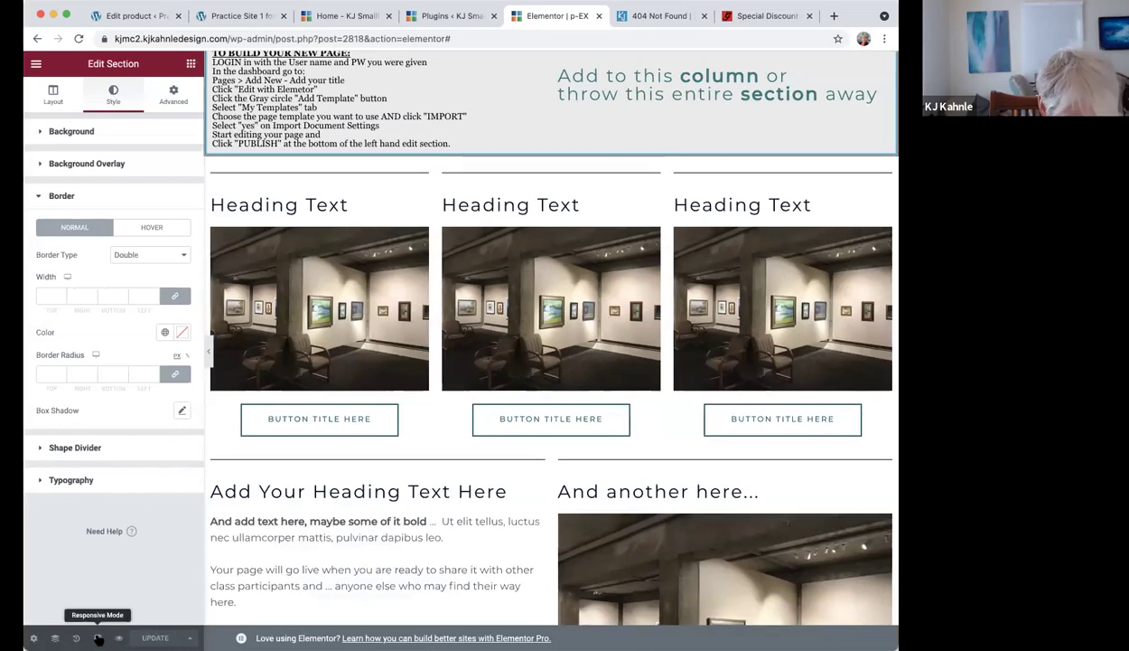
Examine the p-EX page's mobile layout in Responsive Mode, and open a preview of the page.
click(97, 638)
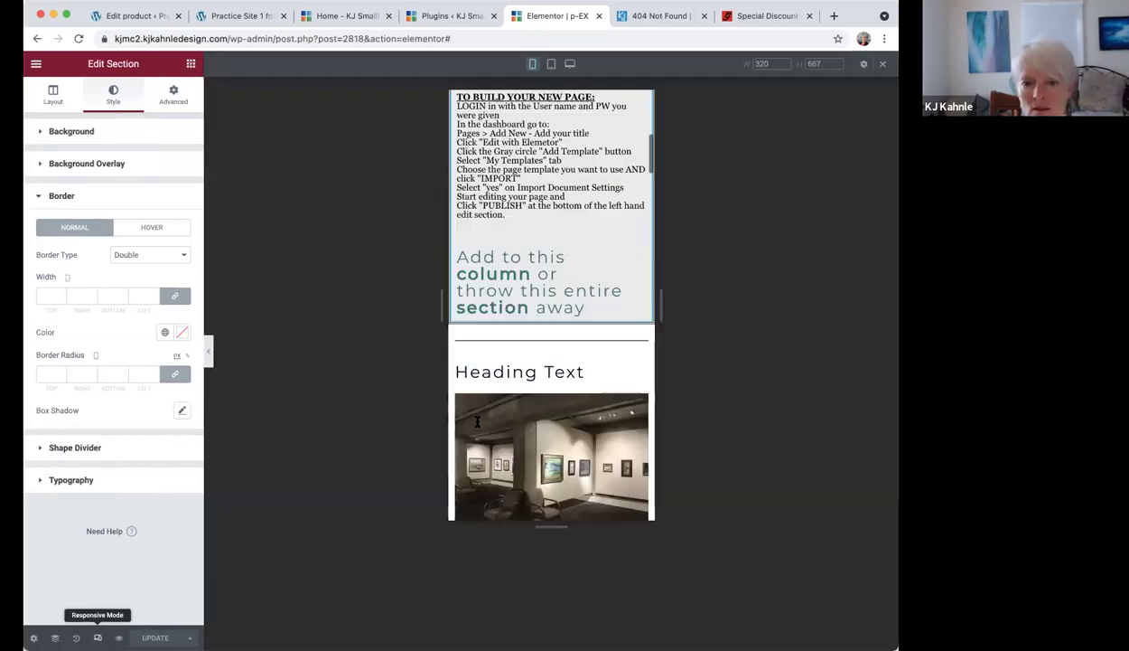
scroll(522, 325, up, 1)
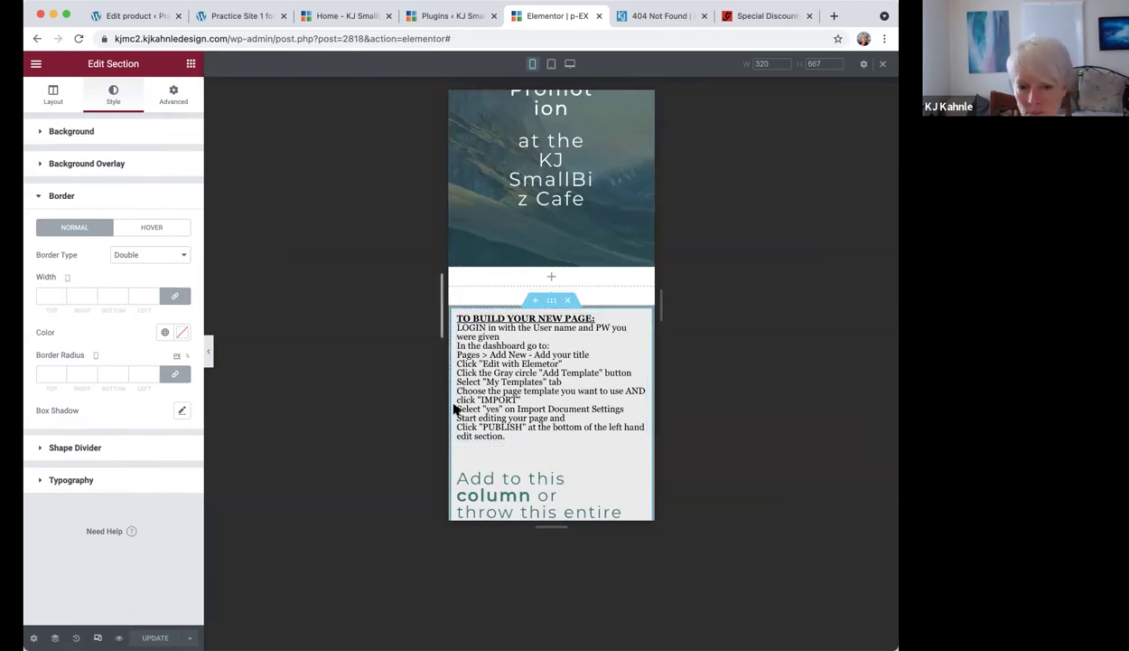
click(511, 441)
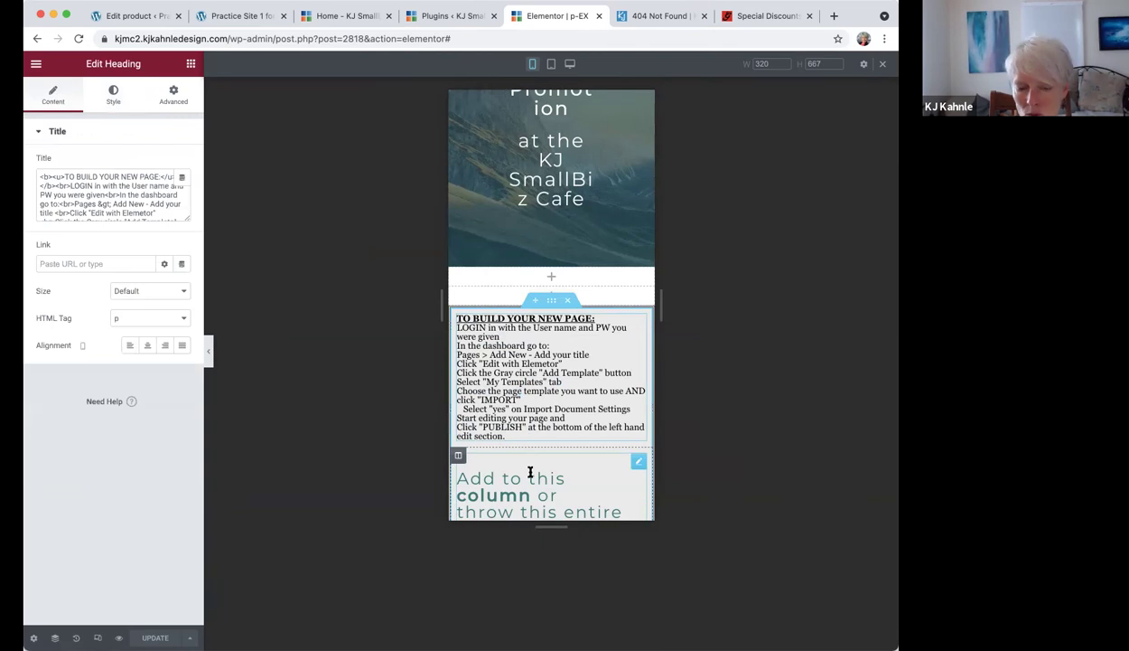
scroll(530, 472, down, 5)
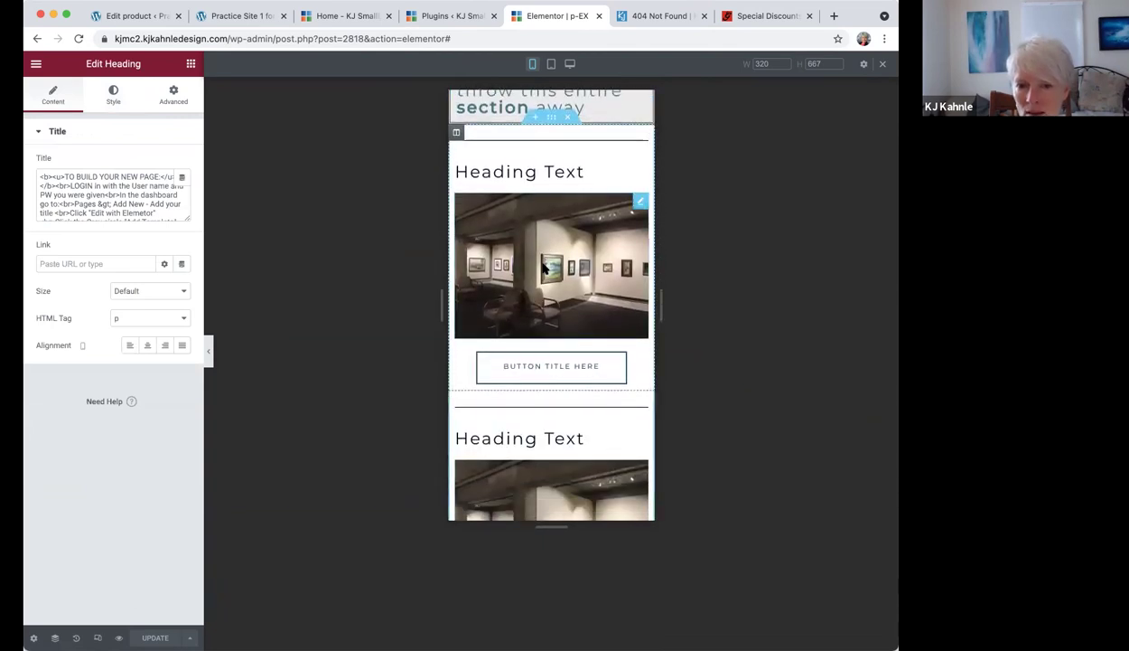
scroll(559, 459, down, 2)
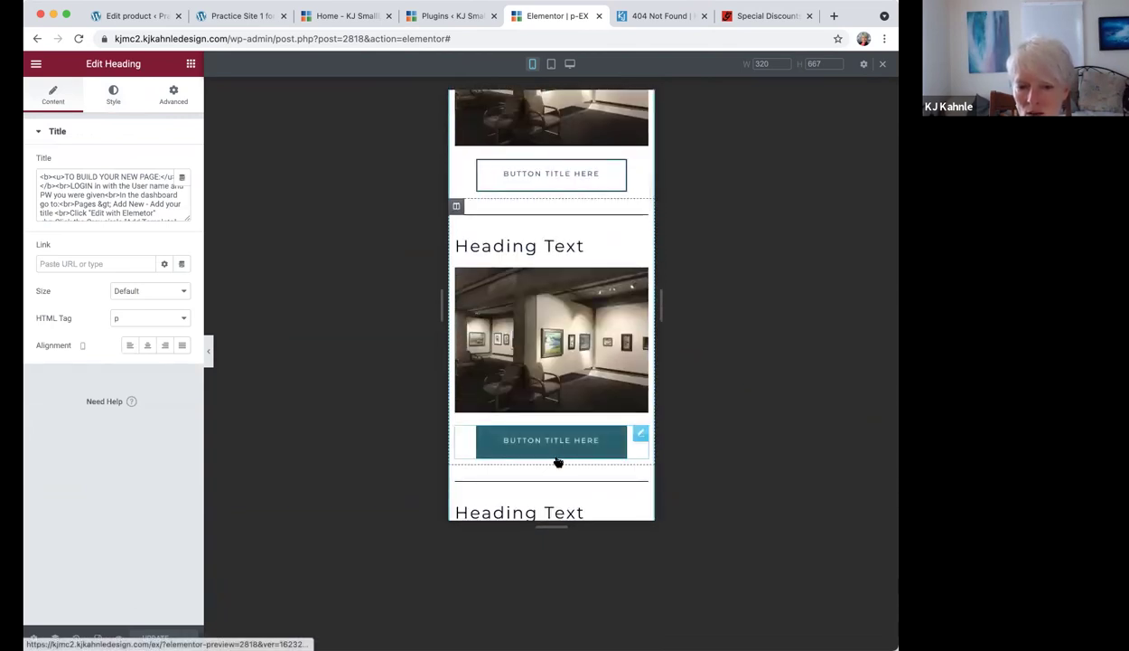
scroll(558, 459, down, 1)
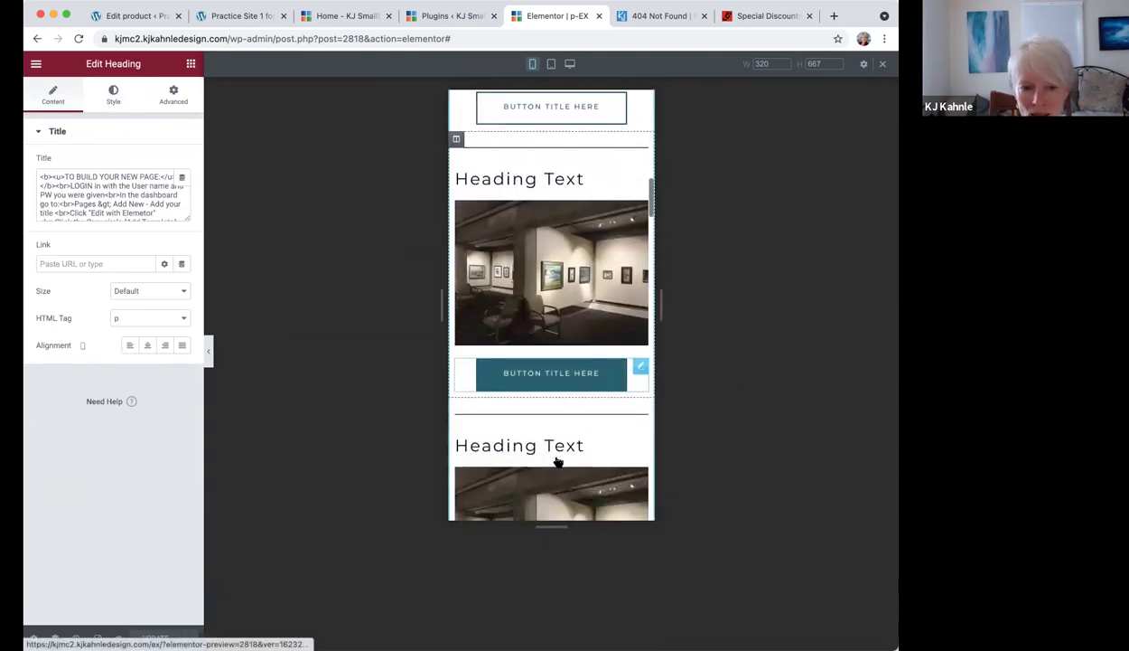
click(119, 638)
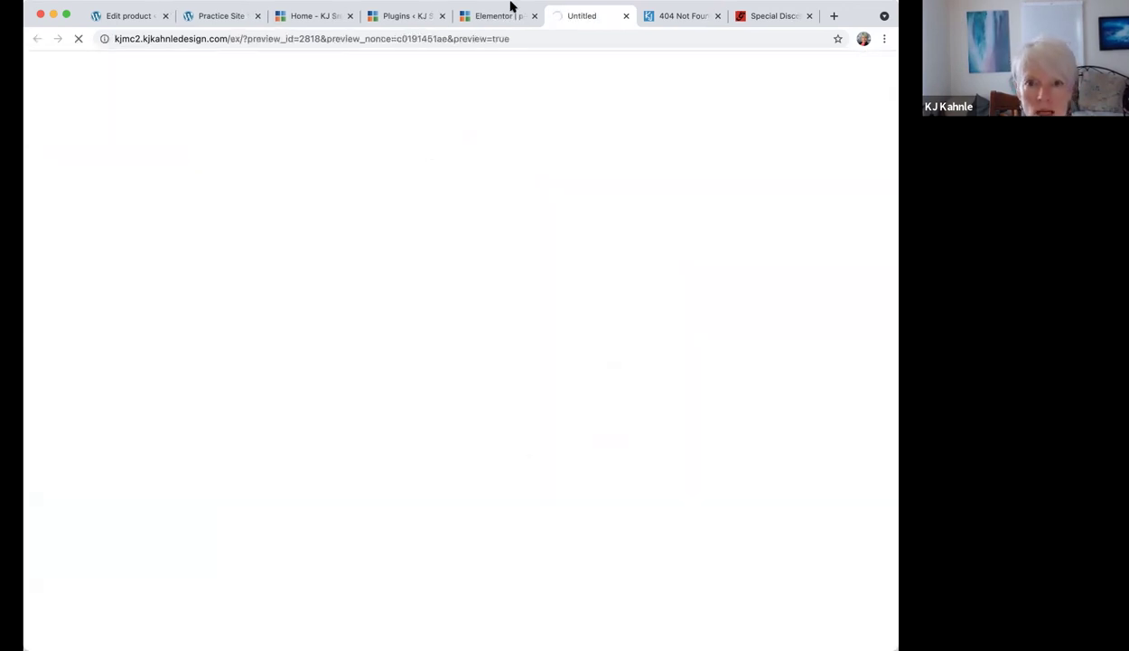
Return to the p-EX page in the Elementor editor and review its sections and the instruction heading's style and content settings.
click(468, 19)
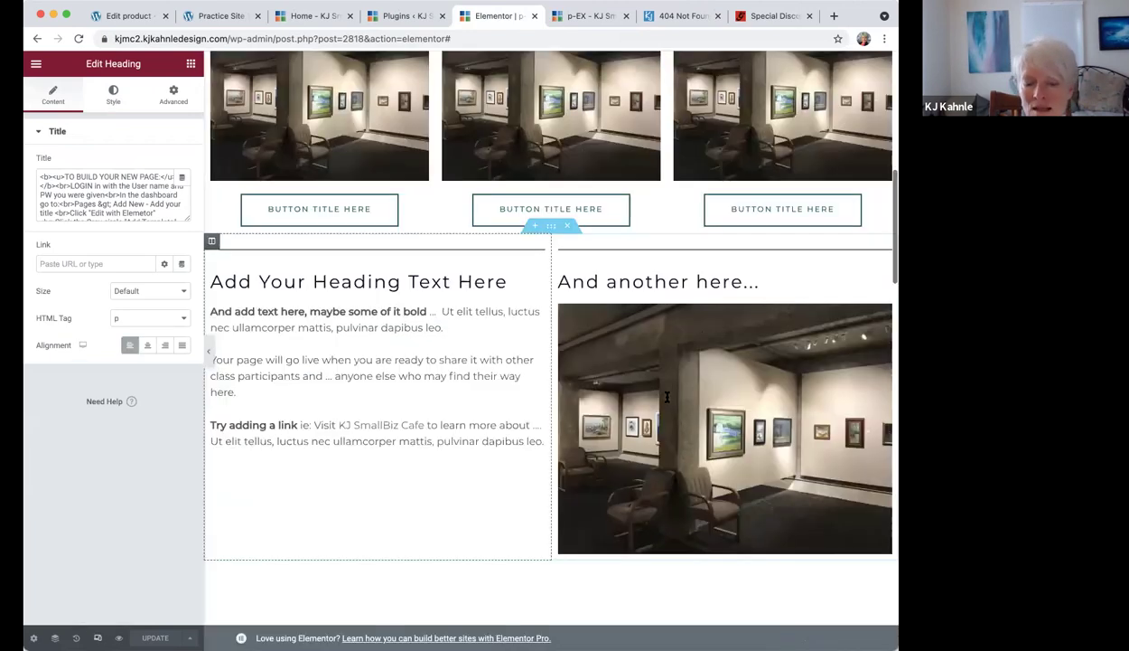
scroll(479, 474, up, 6)
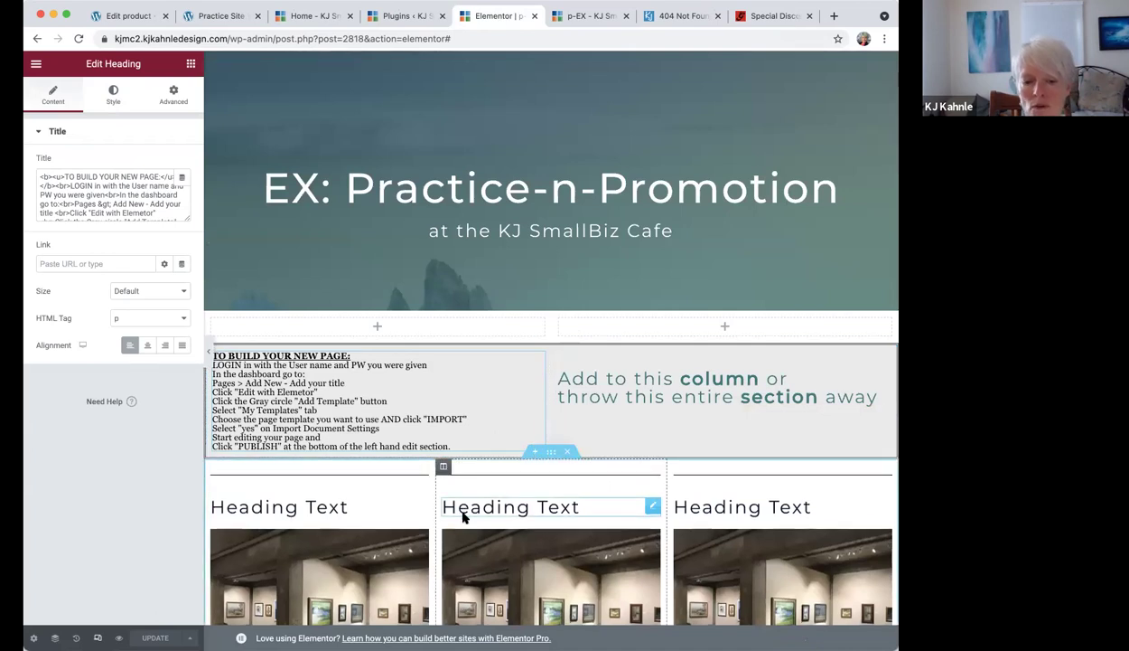
scroll(462, 517, down, 1)
scroll(463, 517, down, 3)
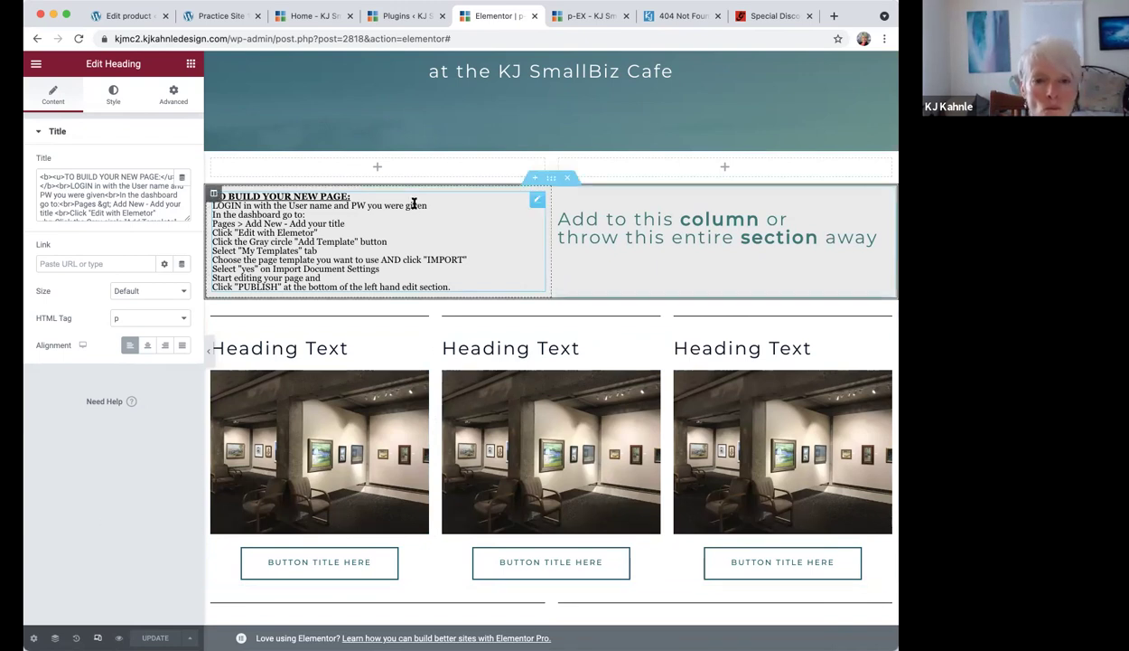
scroll(414, 203, up, 3)
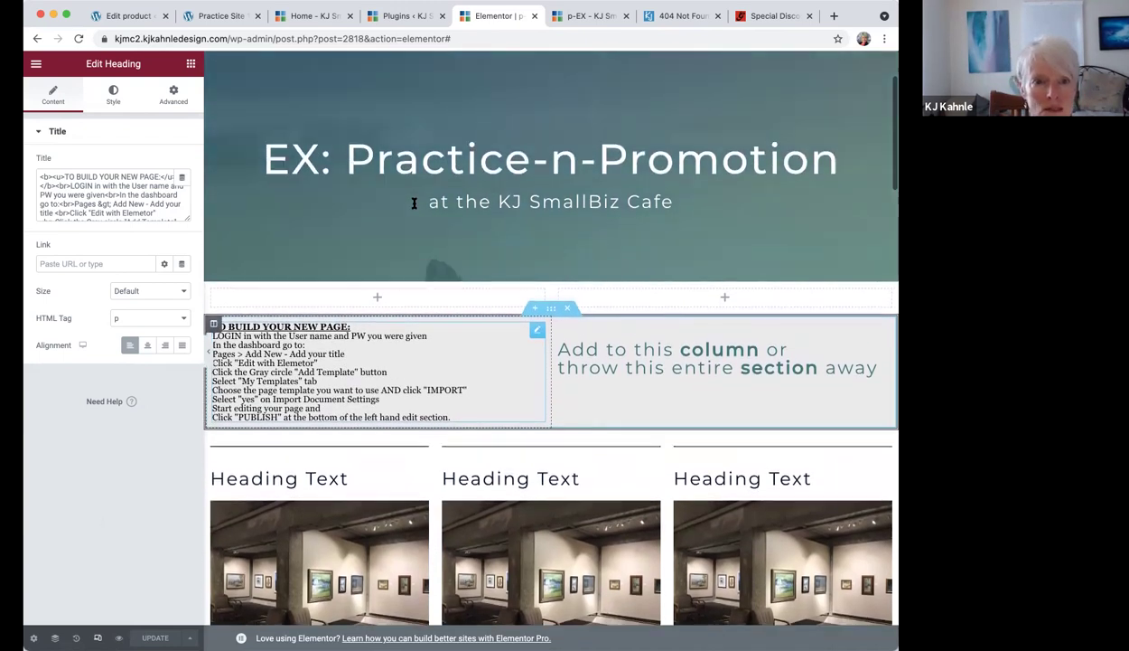
scroll(414, 203, up, 2)
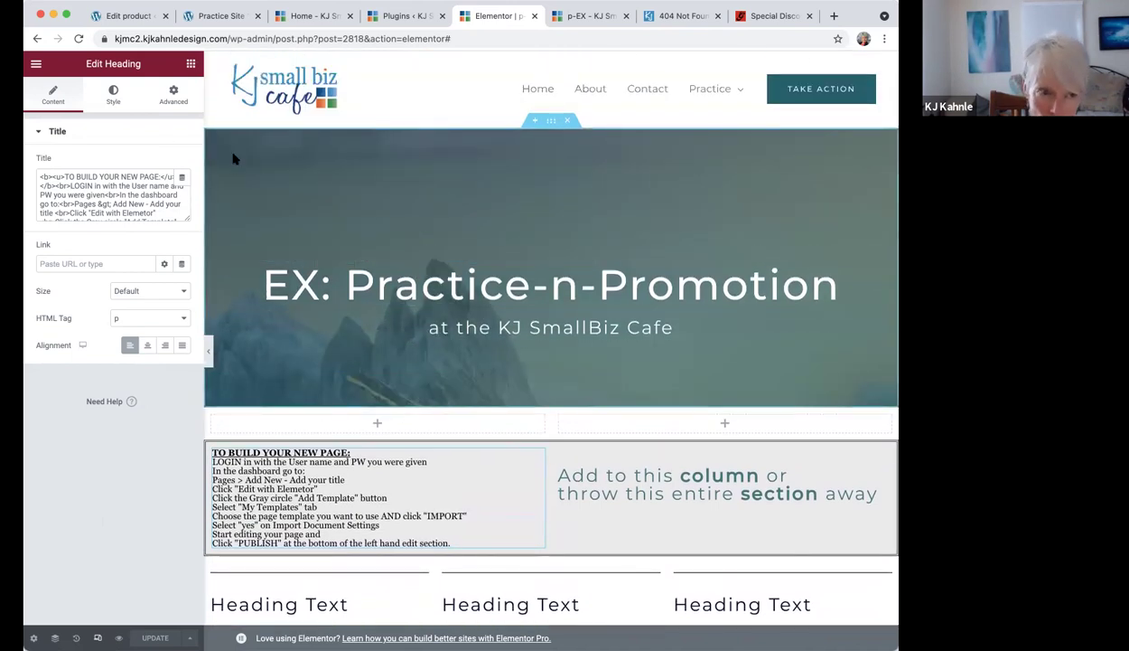
click(113, 94)
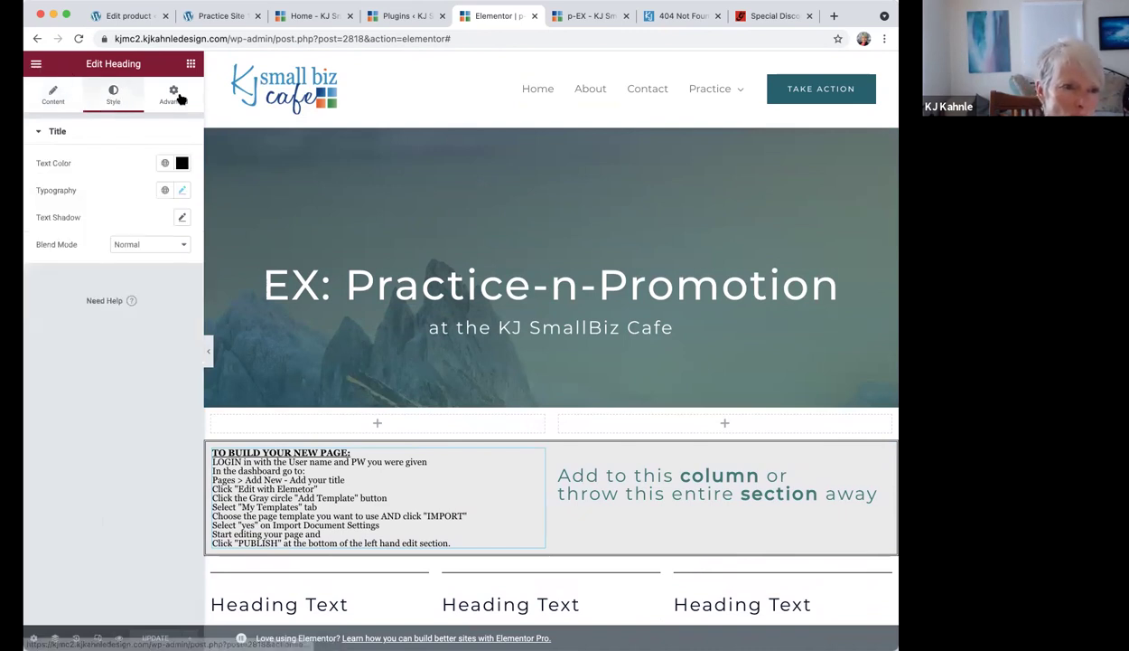
click(53, 94)
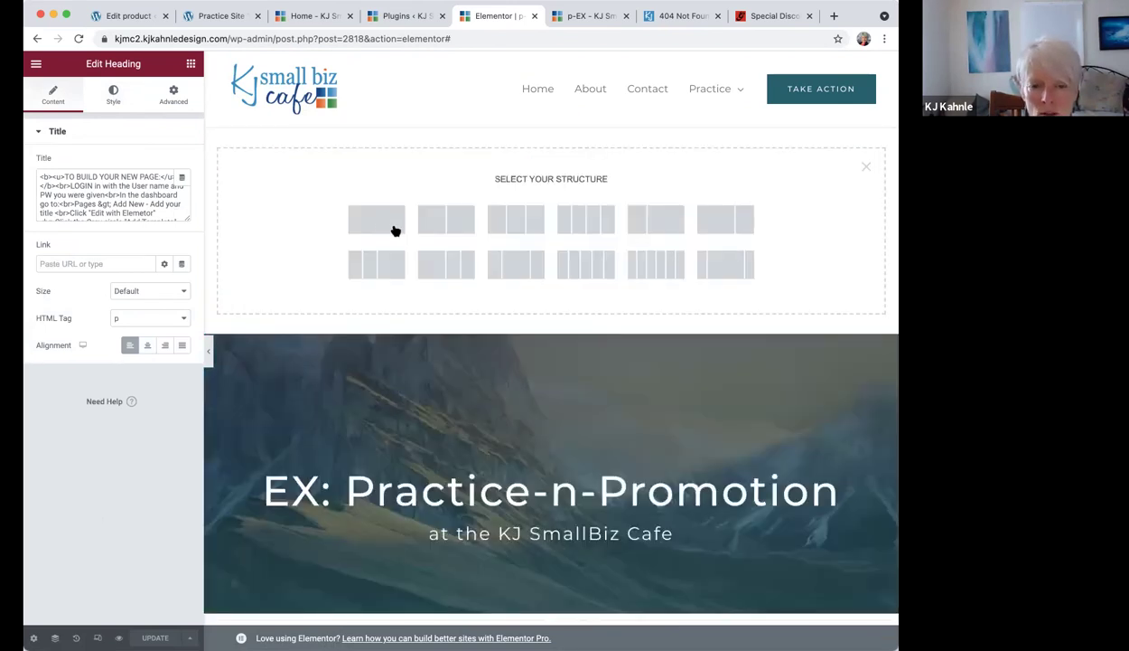
Add a single-column section above the EX: Practice-n-Promotion banner and review its layout, style and advanced settings.
click(381, 224)
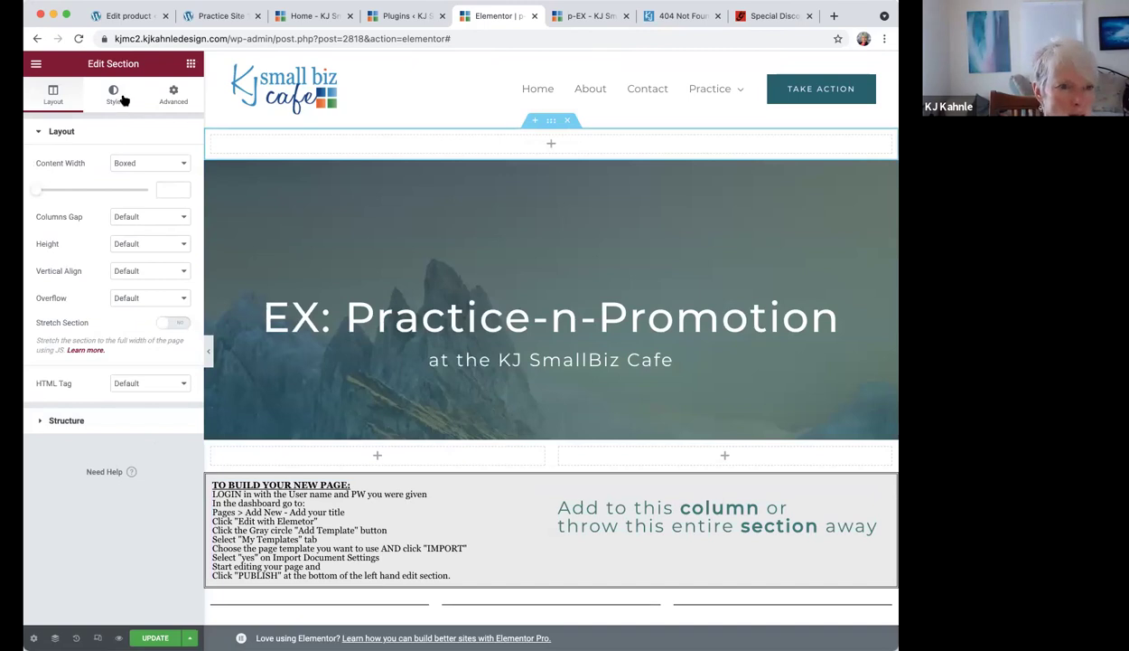
click(37, 134)
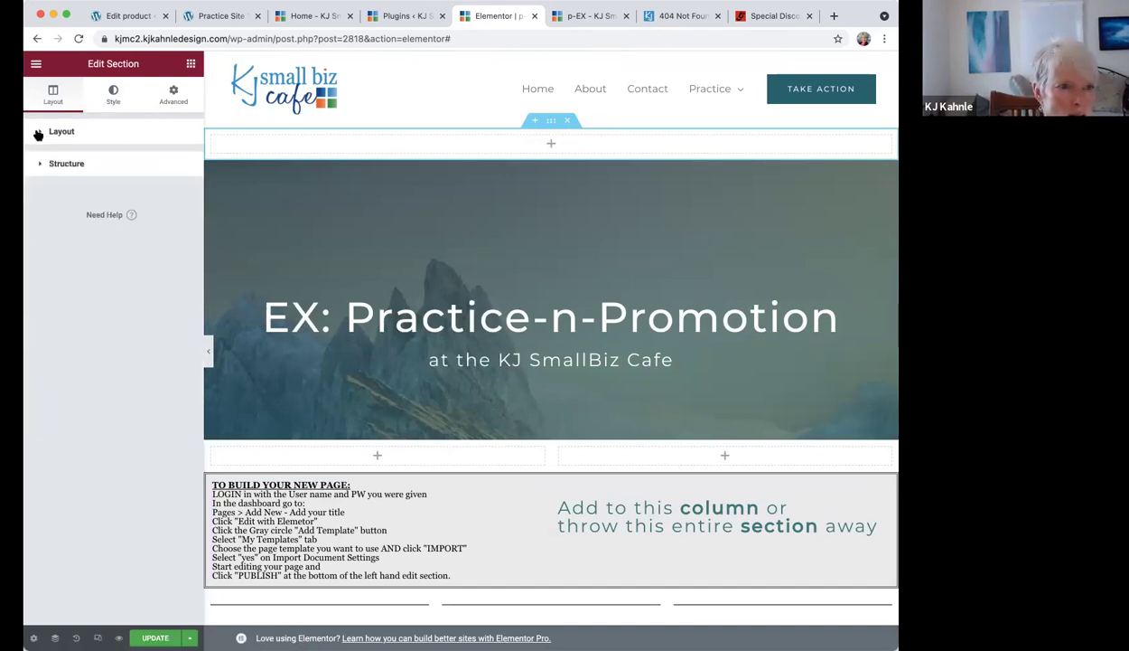
click(114, 96)
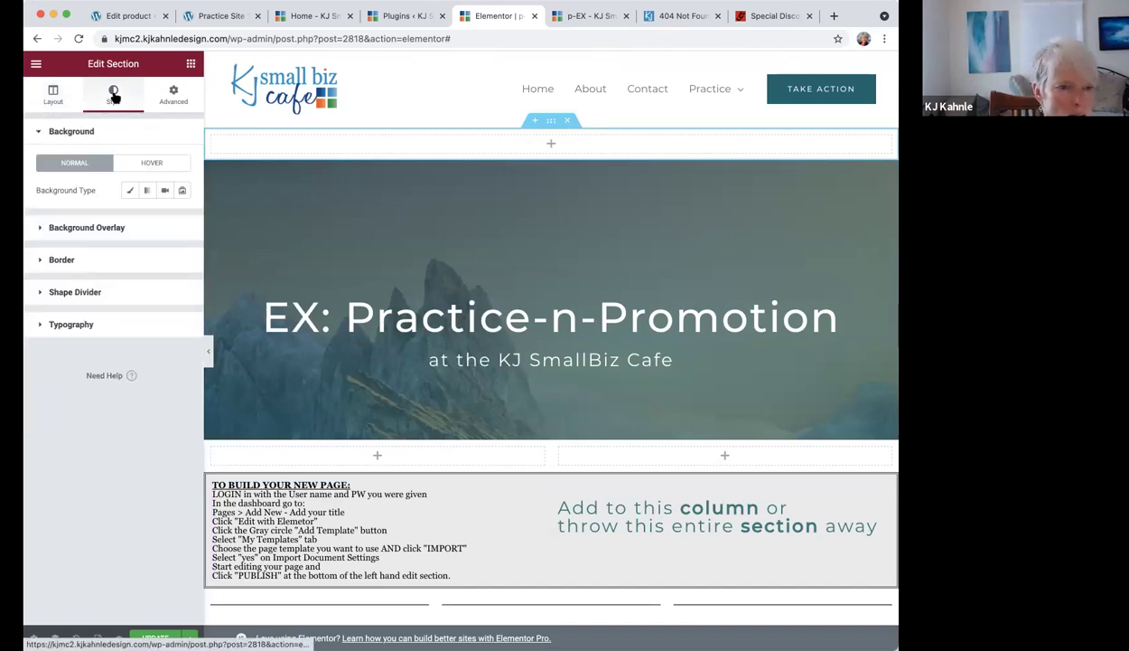
click(174, 98)
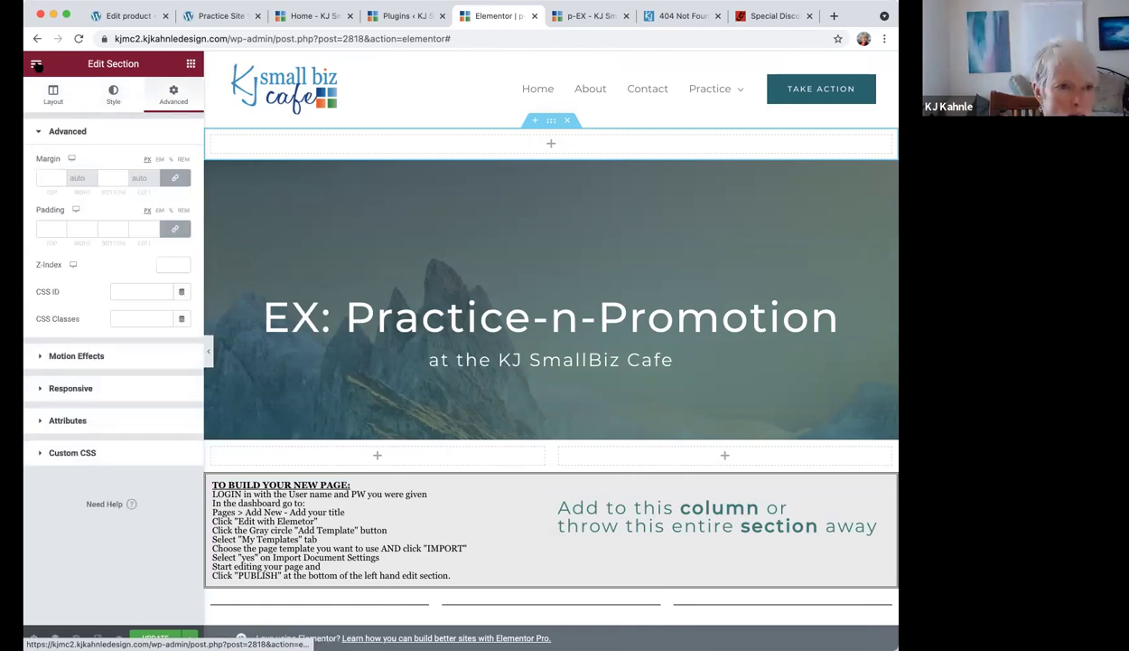
Browse the available widgets and add a Button widget to the empty section above the banner.
click(191, 65)
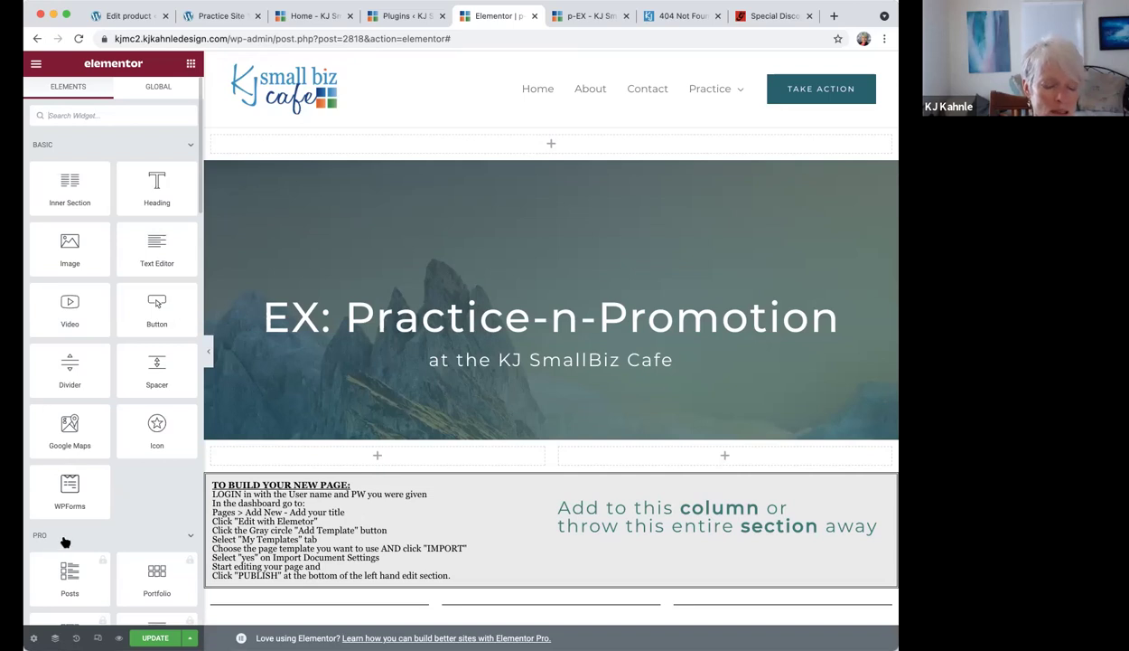
scroll(72, 542, down, 10)
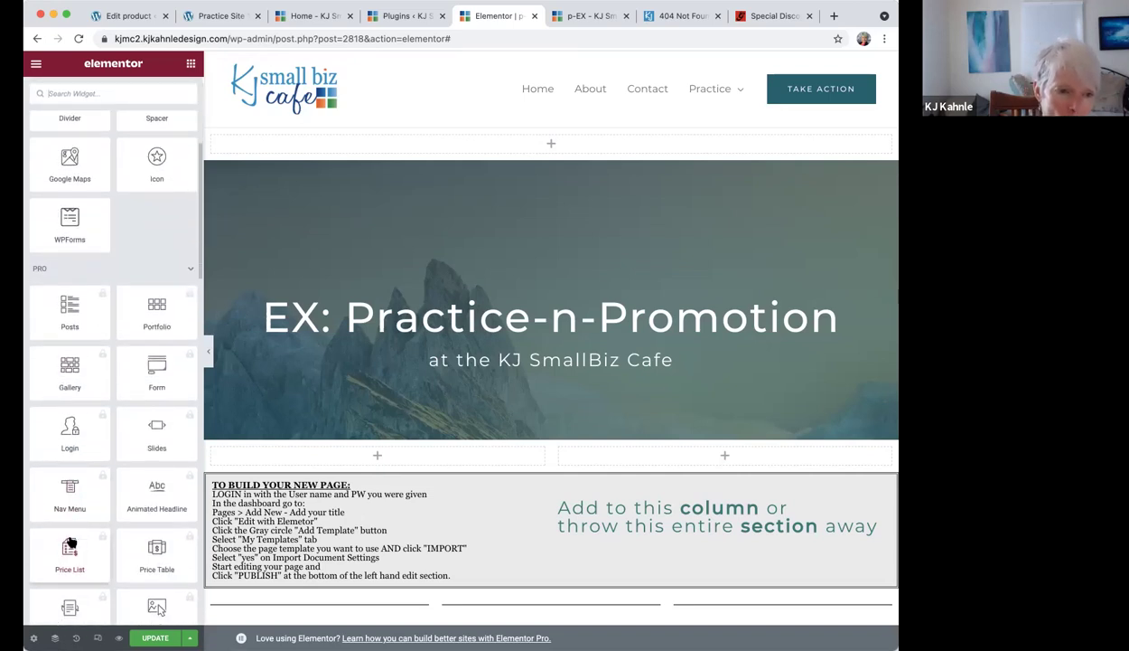
scroll(71, 540, up, 2)
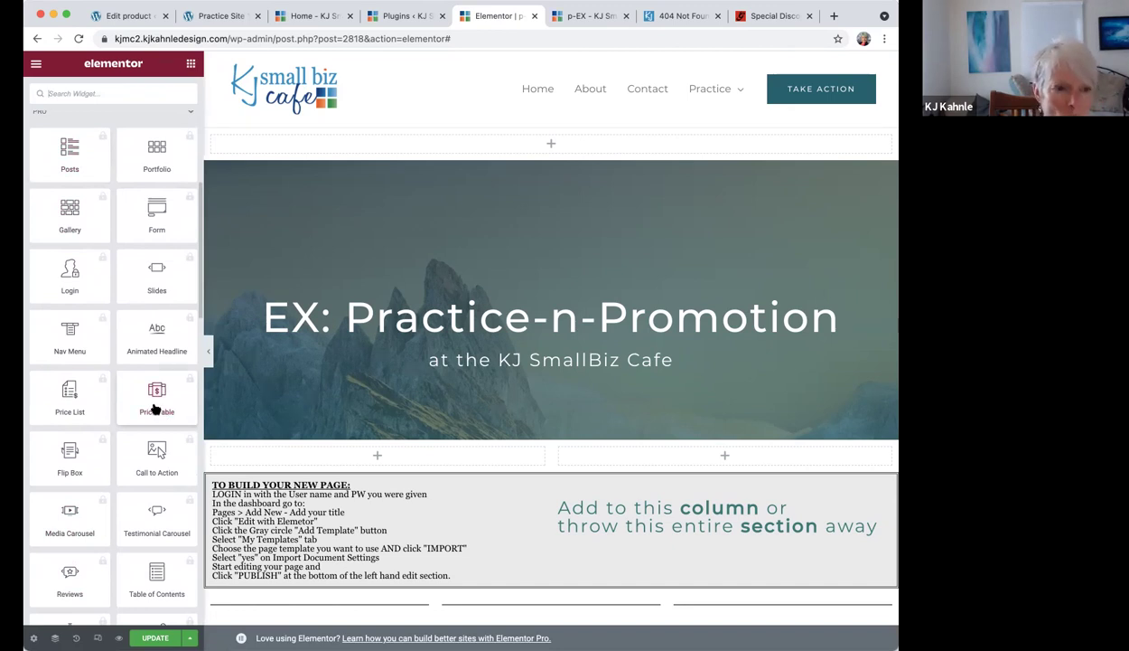
scroll(156, 409, up, 5)
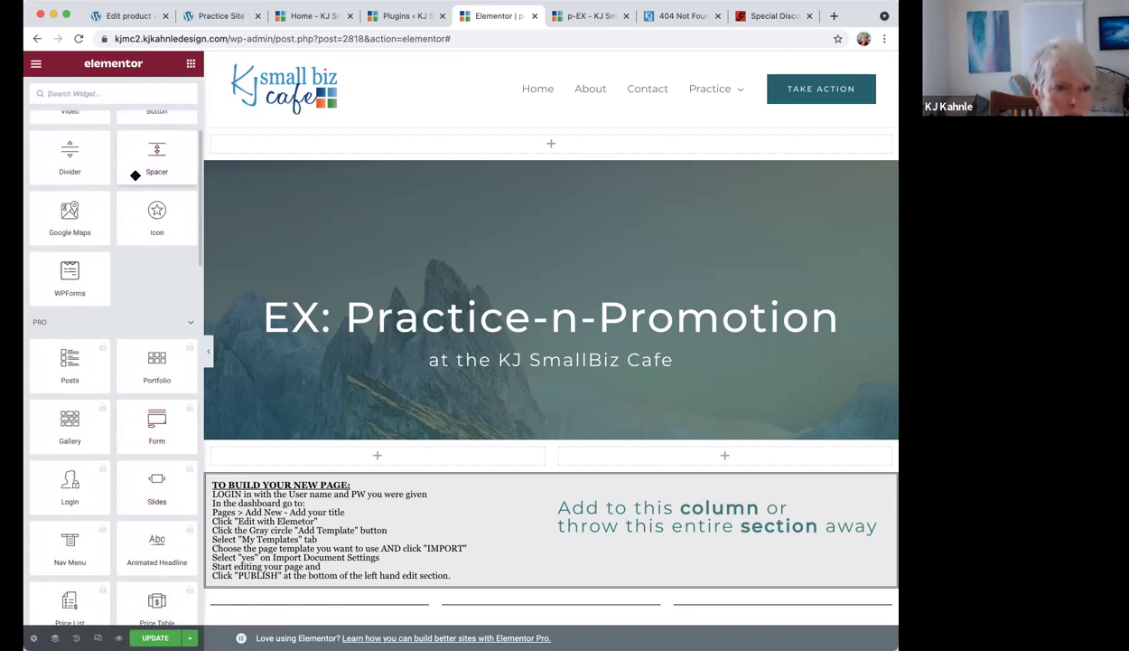
scroll(112, 240, up, 2)
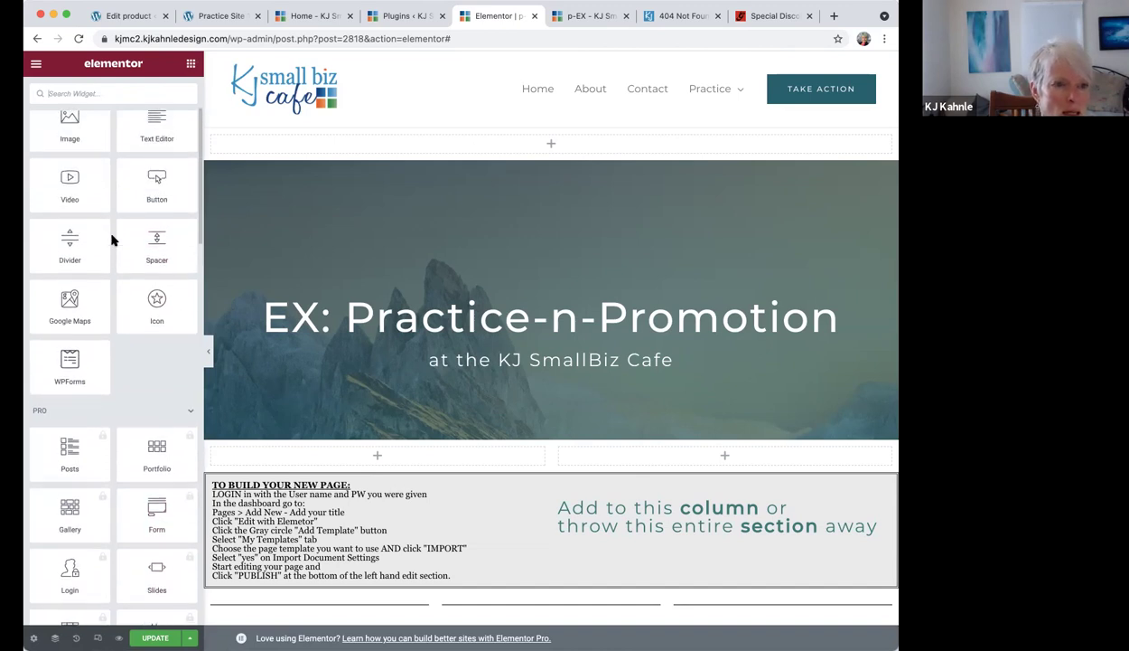
drag(157, 183, 291, 147)
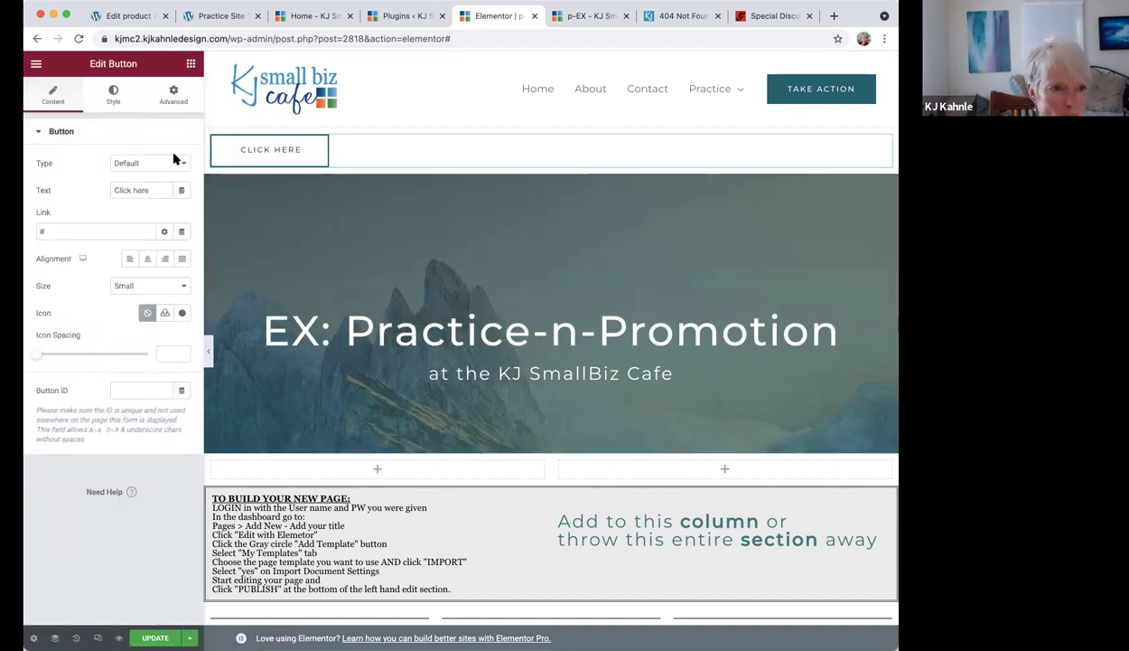
Review the Pro widgets in the widget library and view the information about the Slides widget.
click(191, 64)
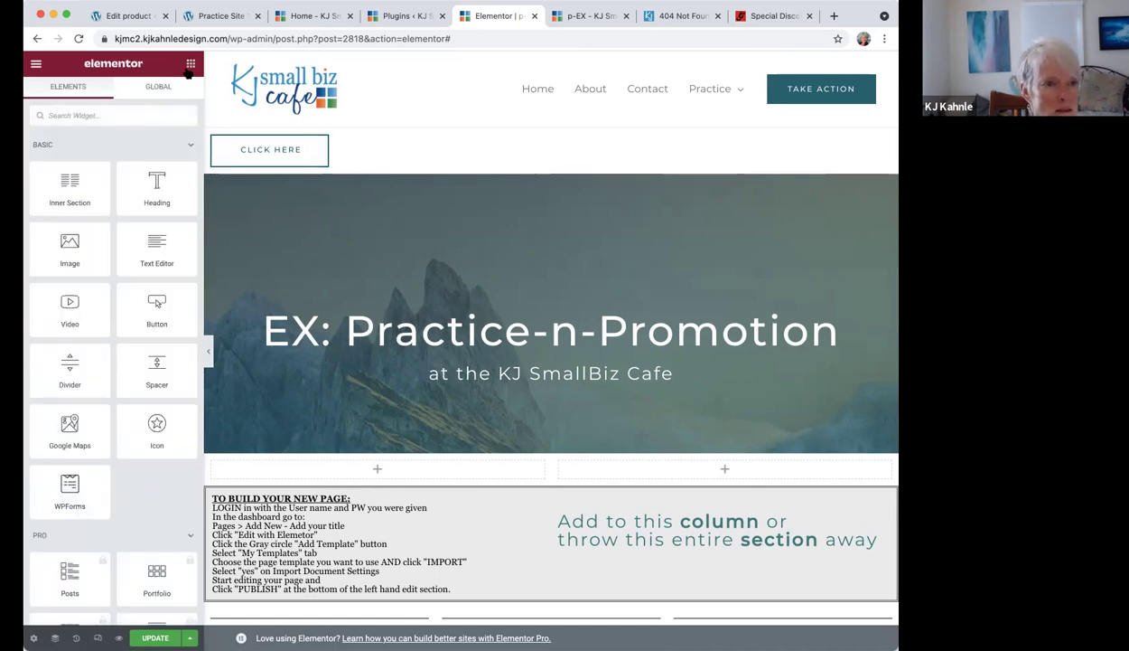
scroll(138, 355, down, 10)
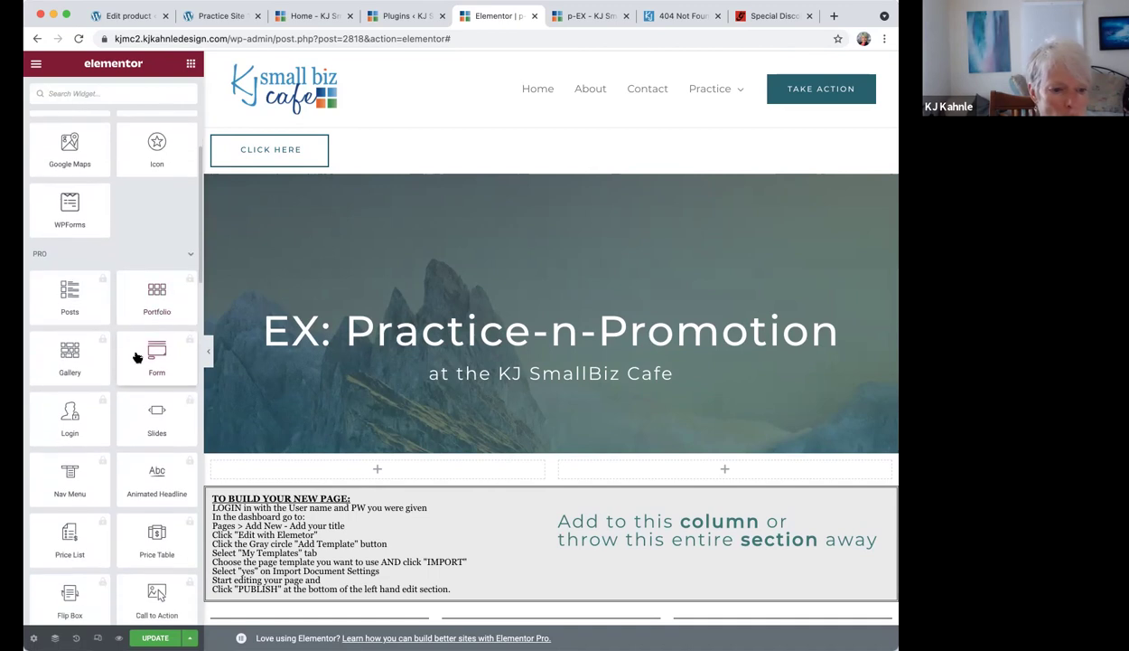
scroll(137, 358, down, 1)
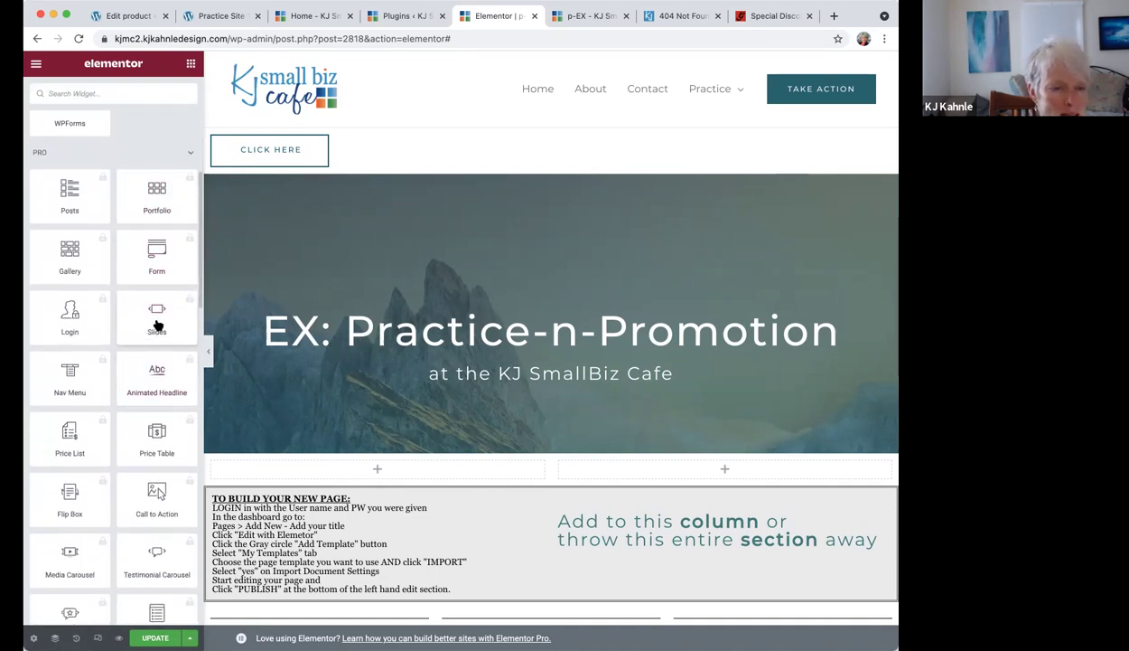
click(157, 323)
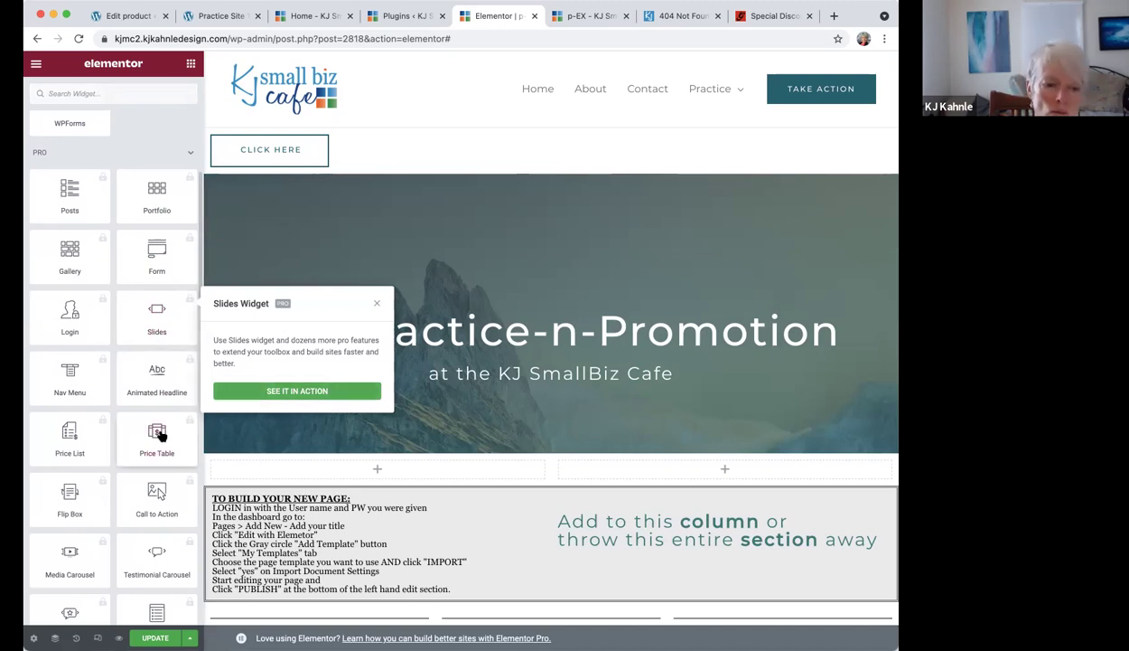
scroll(160, 436, down, 5)
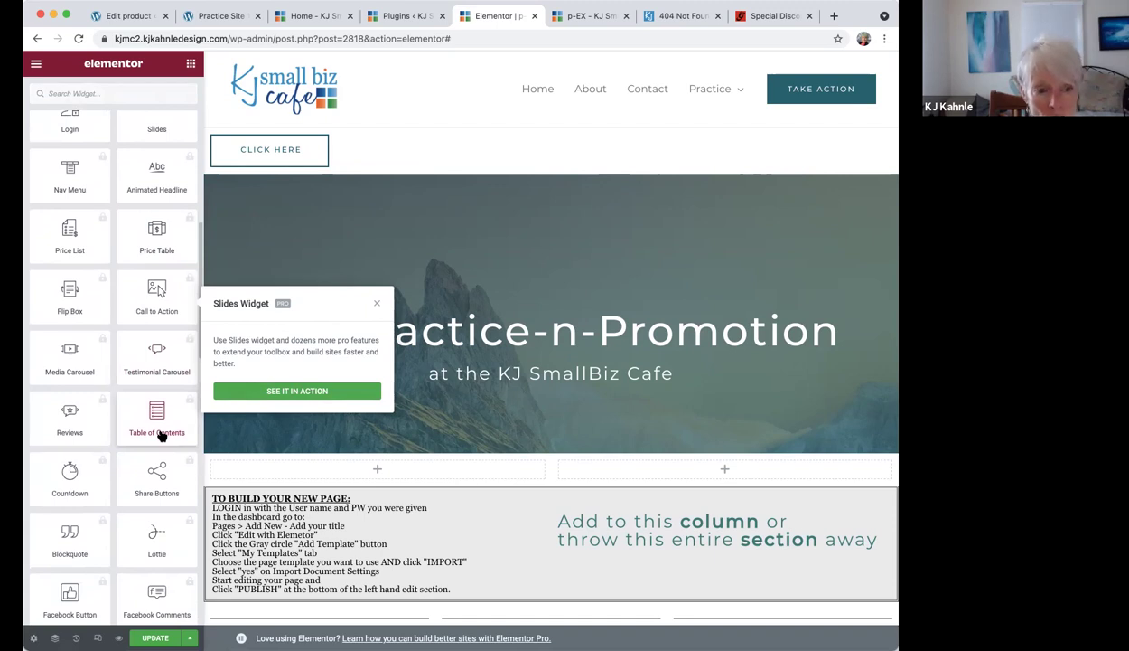
scroll(159, 434, down, 4)
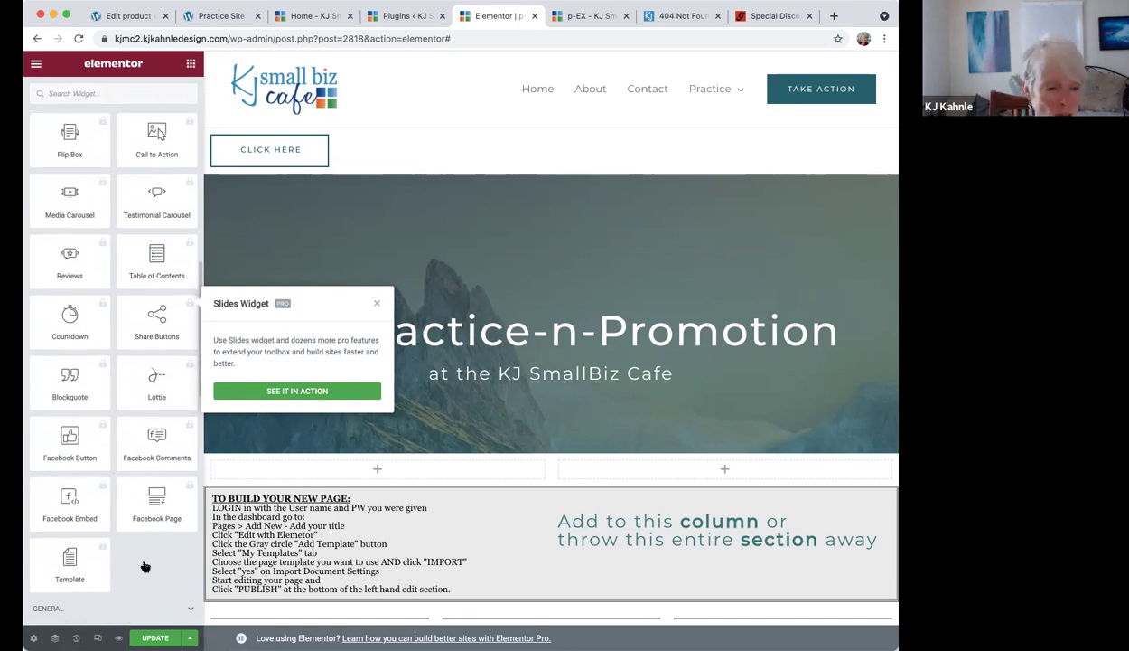
Dismiss the Slides widget information and add the Social Icons widget below the Click Here button.
scroll(142, 566, down, 4)
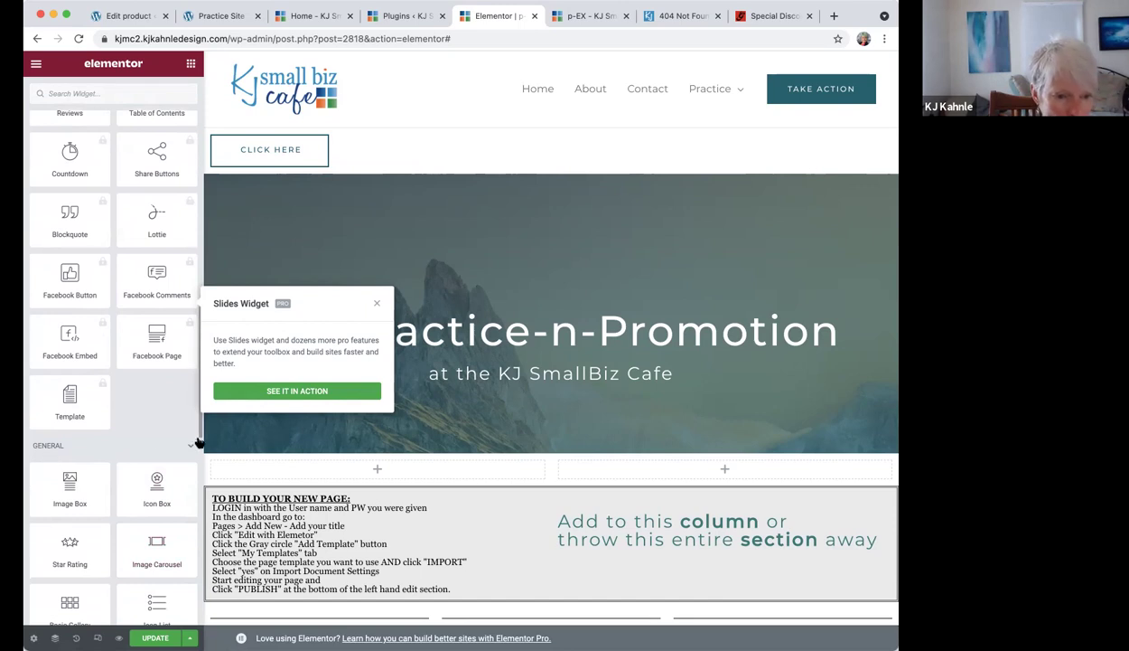
scroll(149, 446, down, 3)
scroll(149, 447, down, 4)
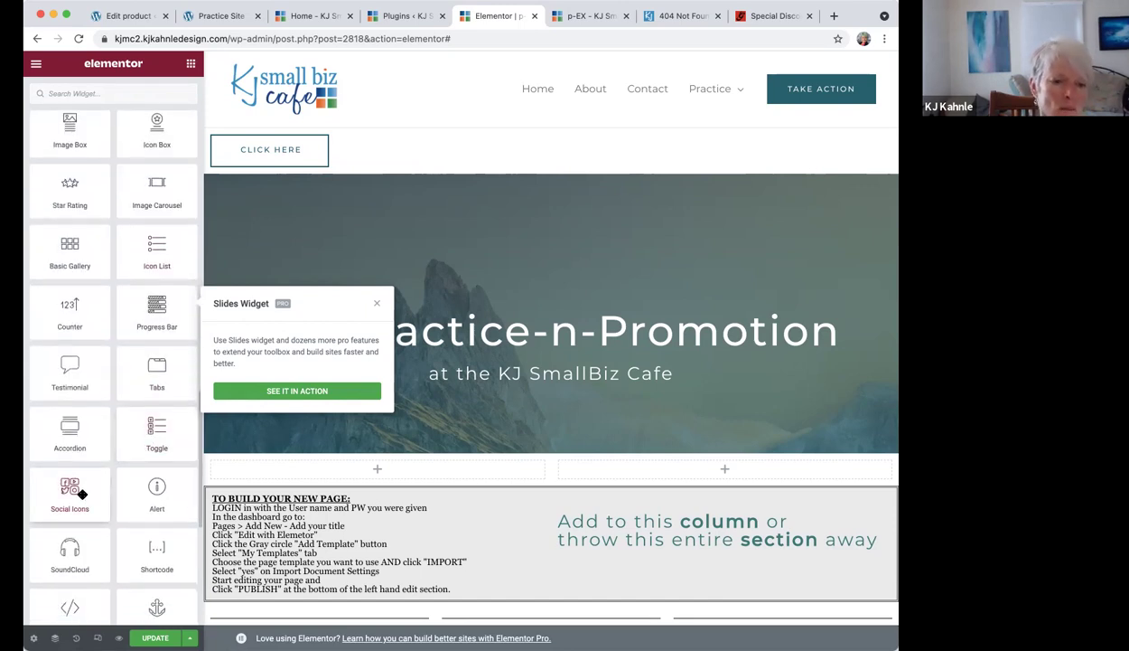
click(376, 304)
drag(86, 498, 420, 163)
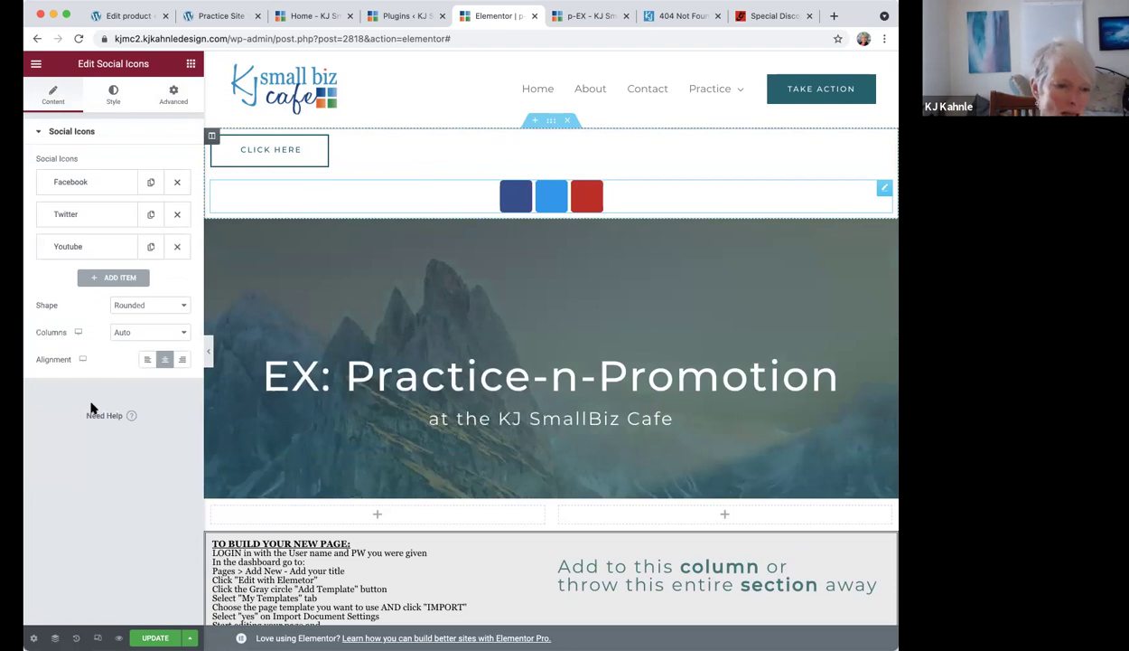
Return to the widget library and look through its Basic, Pro and General widgets.
click(191, 64)
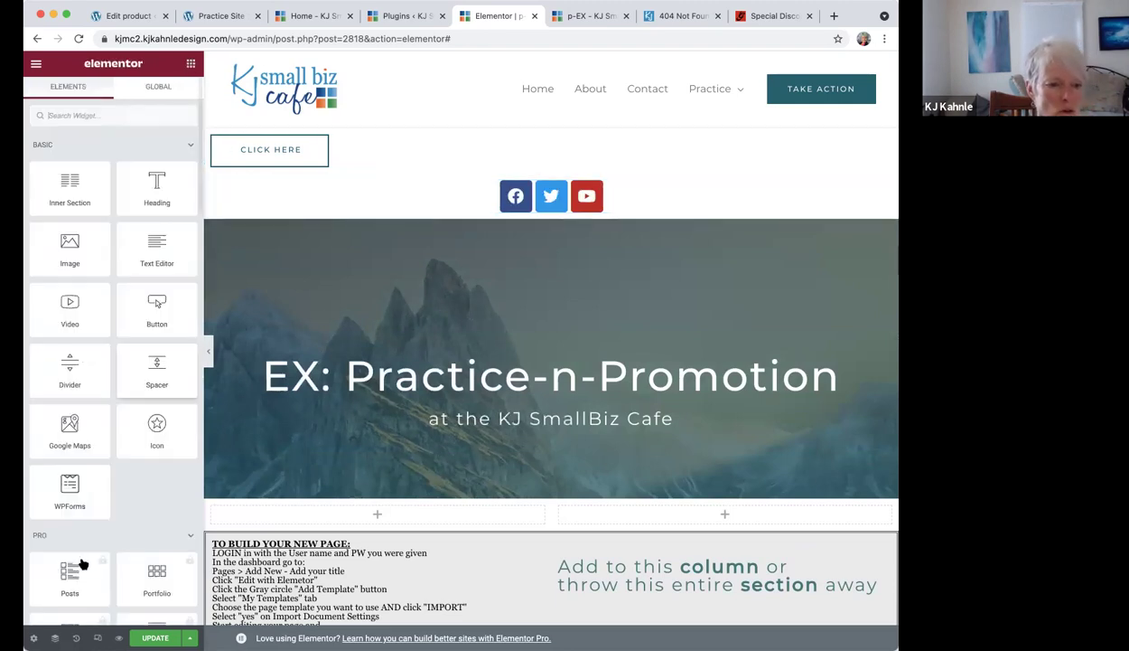
scroll(84, 565, down, 5)
scroll(83, 562, down, 5)
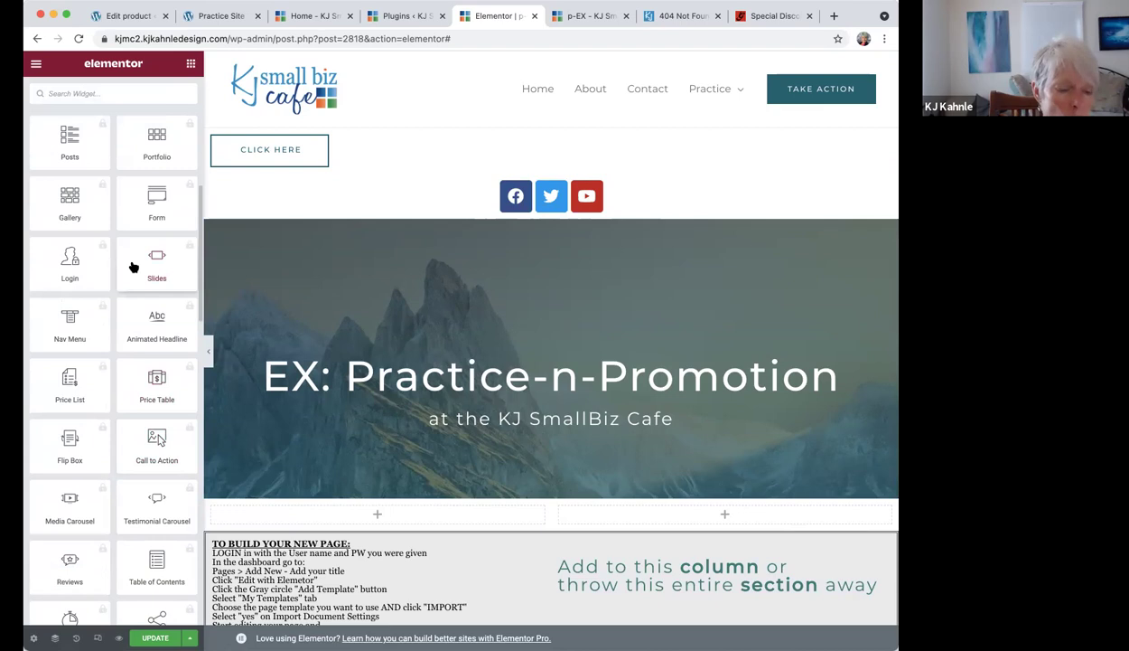
scroll(132, 265, down, 4)
scroll(133, 266, down, 4)
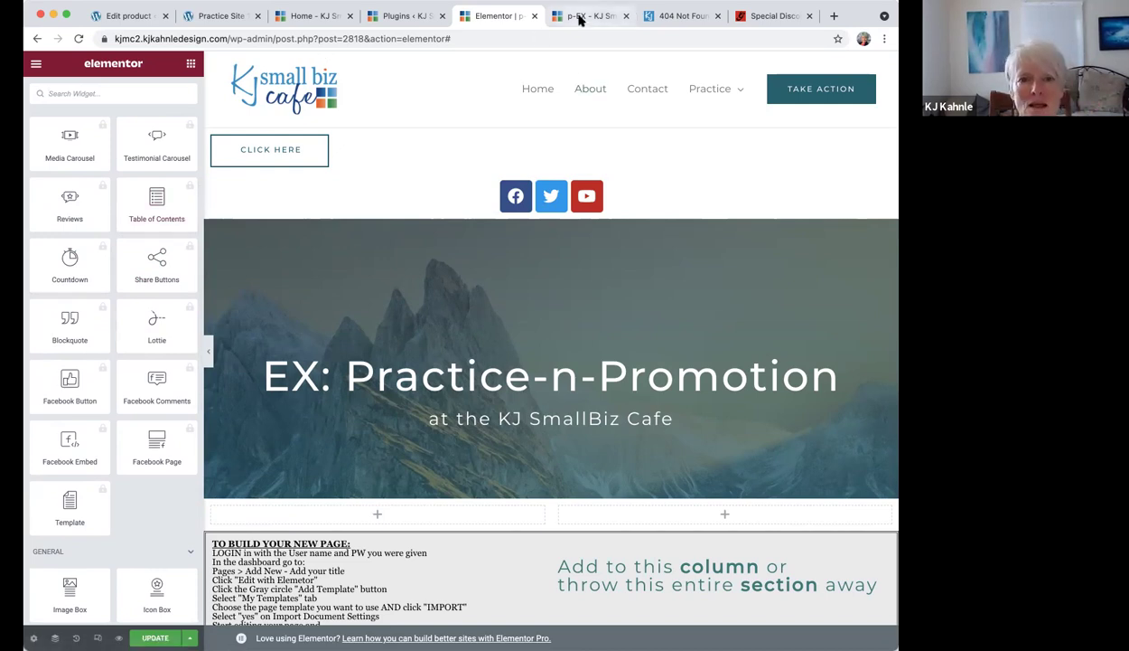
Switch to the KJ SmallBiz Cafe home page and open the p-AC practice page from its site navigation.
click(306, 18)
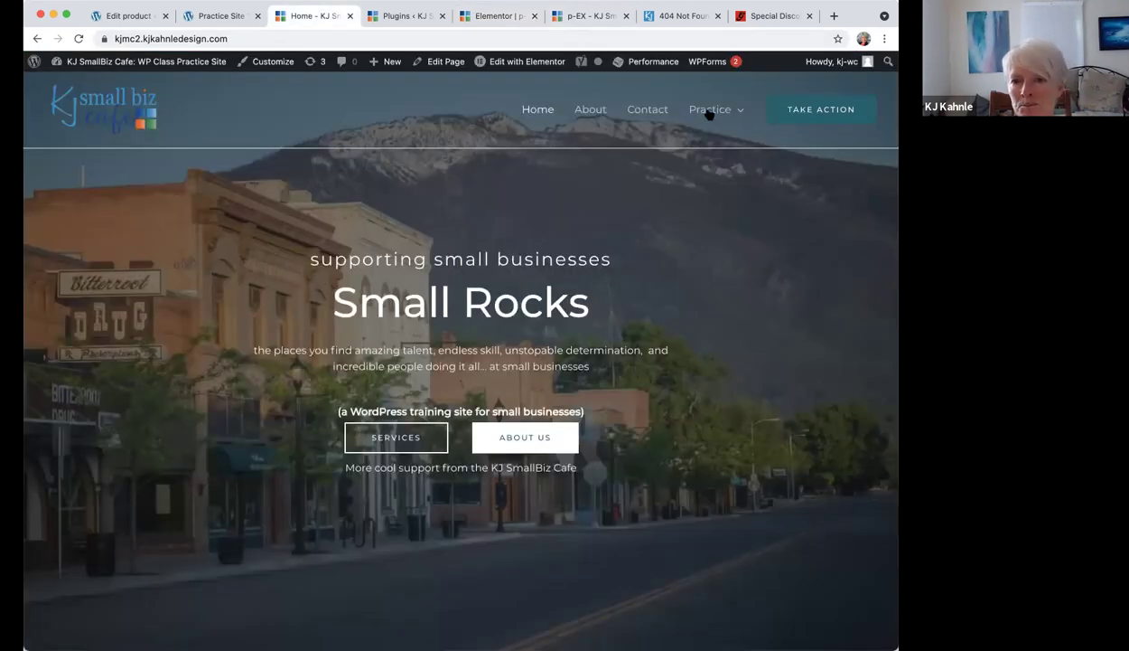
mouse_move(709, 114)
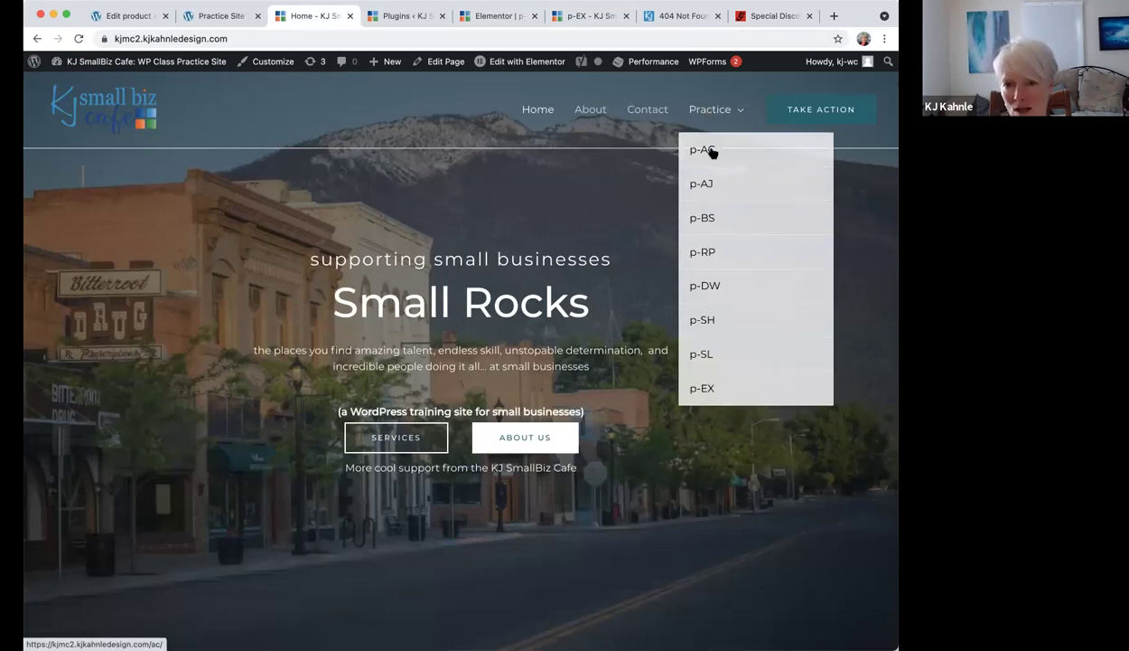
click(711, 155)
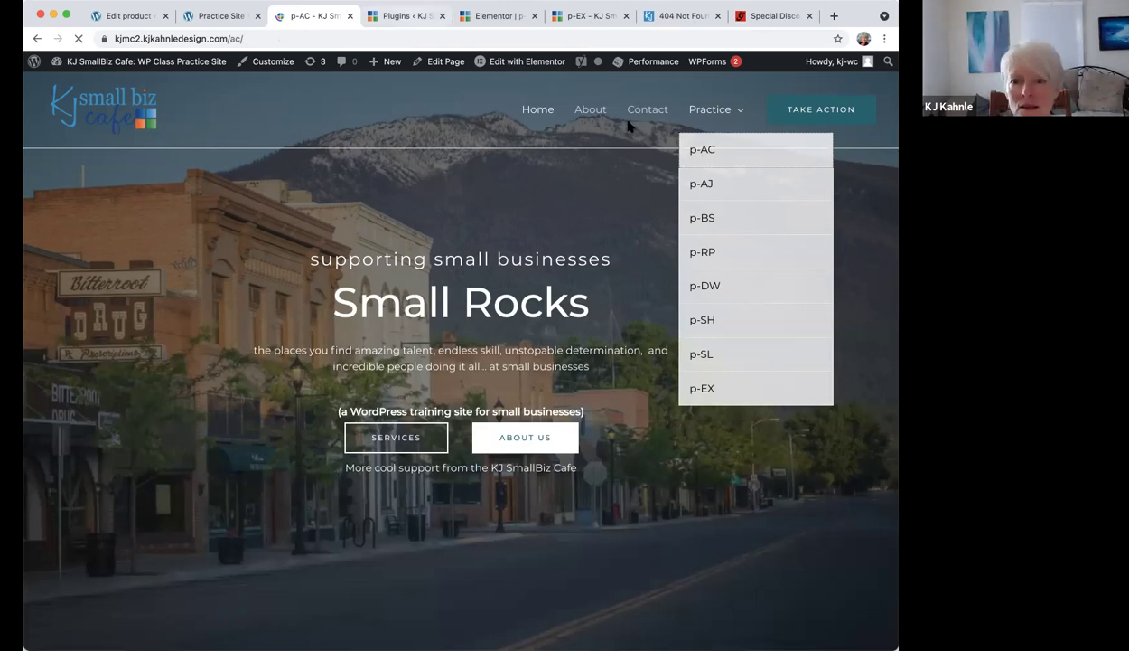
Switch to the p-EX page preview and review its banner, build instructions and three-column section.
key(ctrl+Tab)
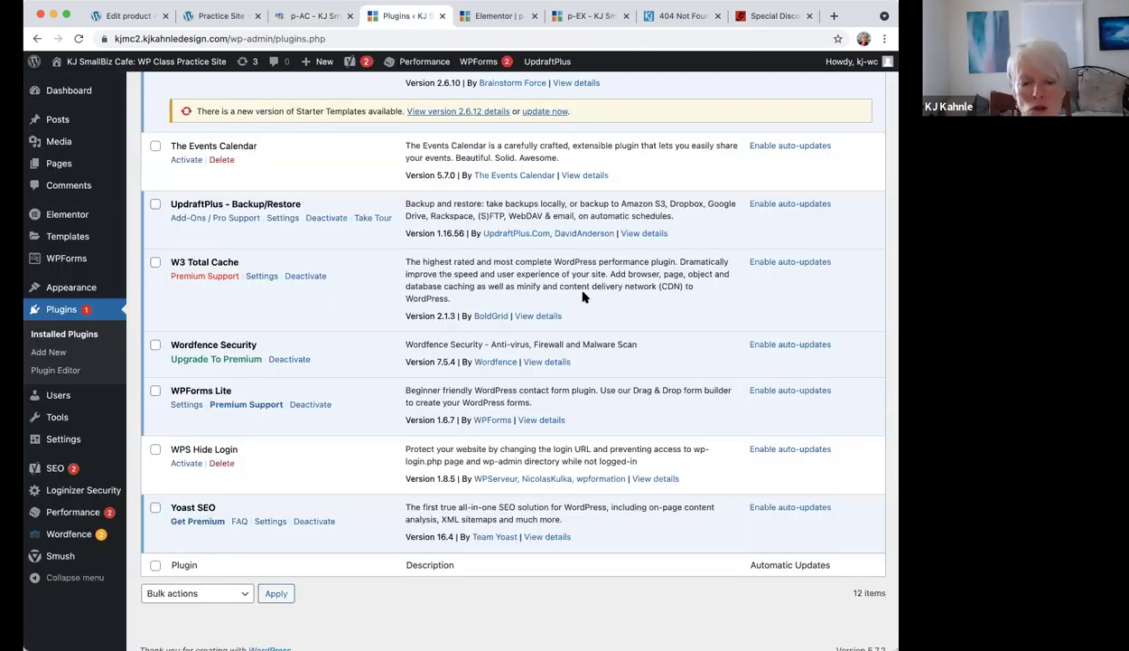
key(ctrl+Tab)
key(ctrl+Tab)
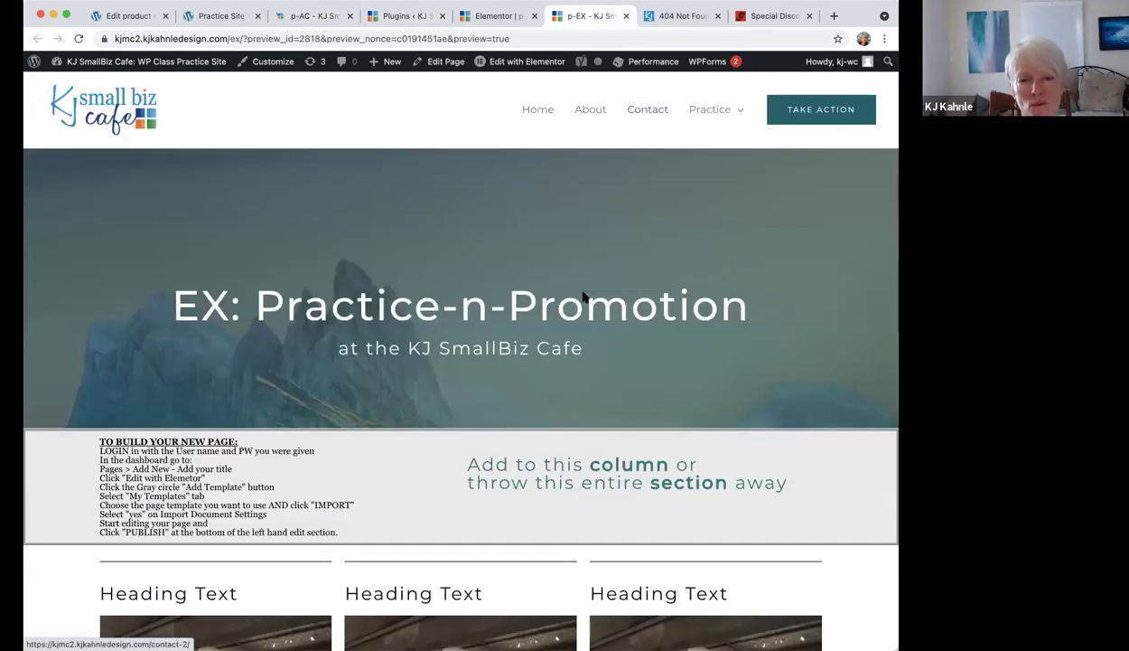
scroll(582, 296, down, 10)
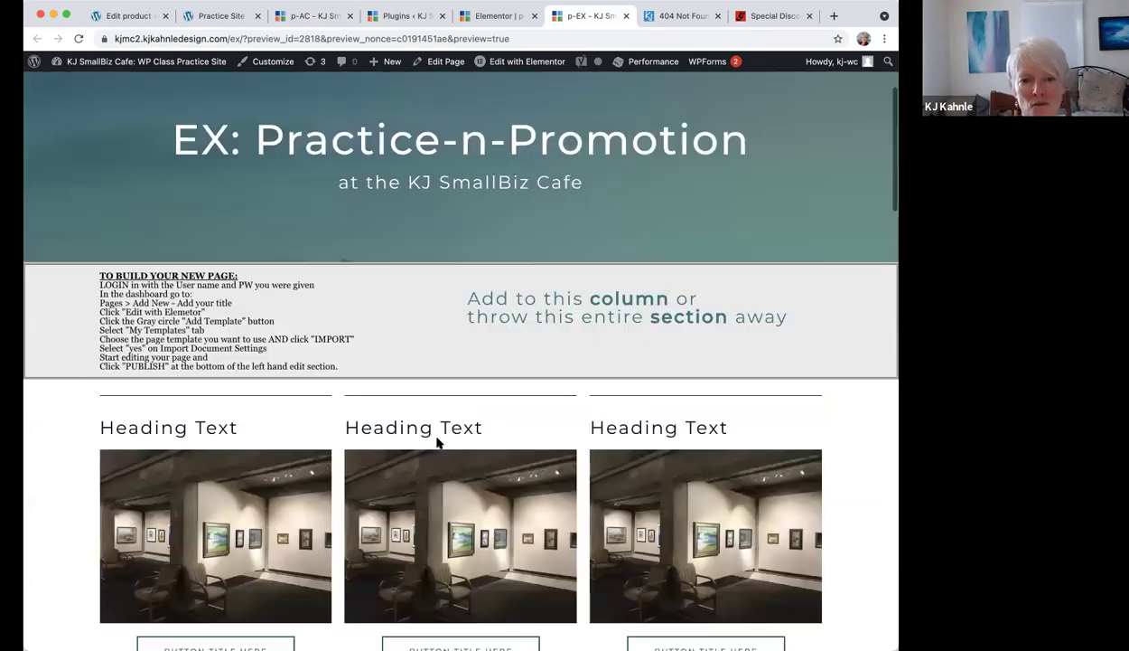
Look over the p-EX template's heading, image and button columns, and return to the page header.
scroll(438, 443, up, 10)
scroll(437, 443, down, 3)
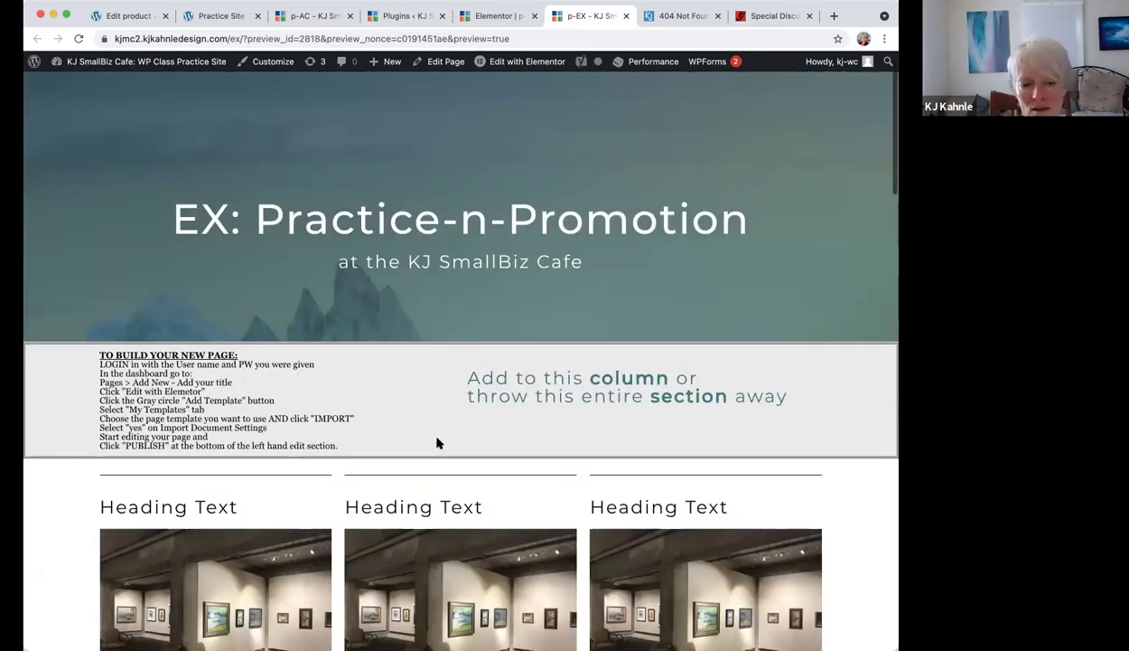
scroll(437, 443, down, 2)
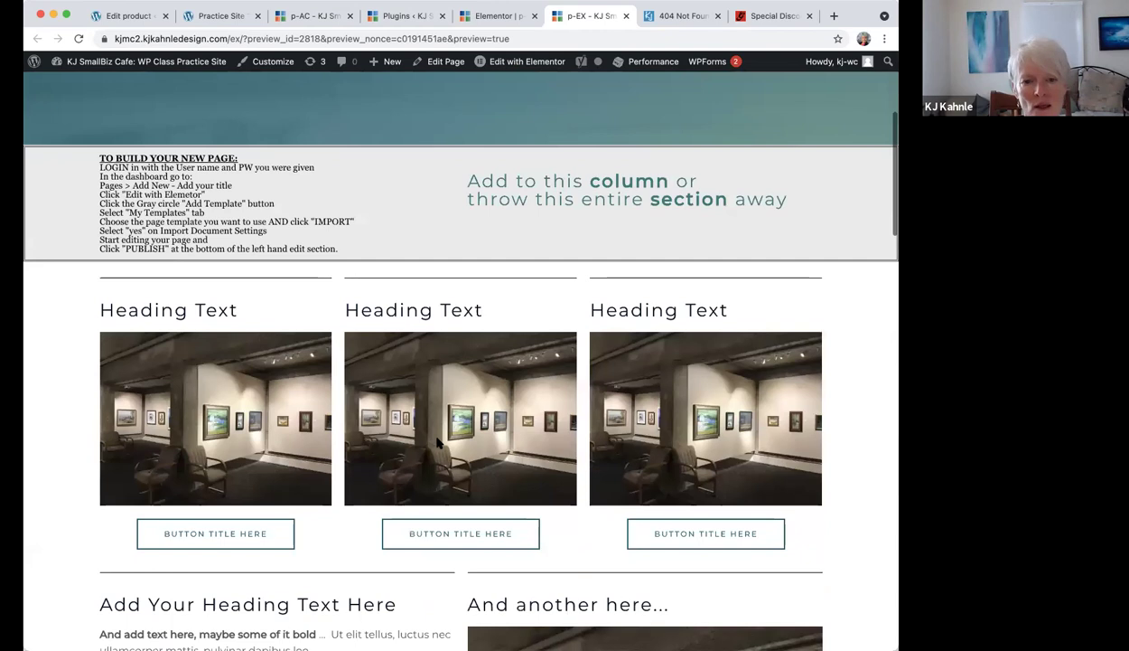
scroll(436, 441, up, 5)
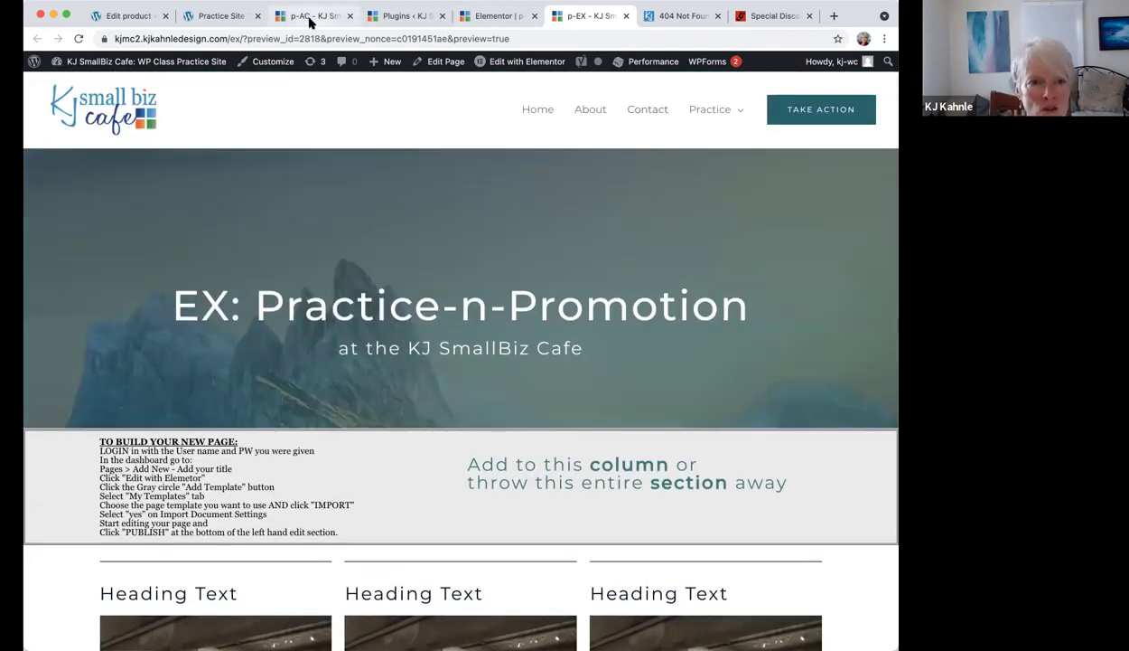
Switch to the p-AC practice page and review its finished sections, from the mountain banner to the contact form.
click(310, 16)
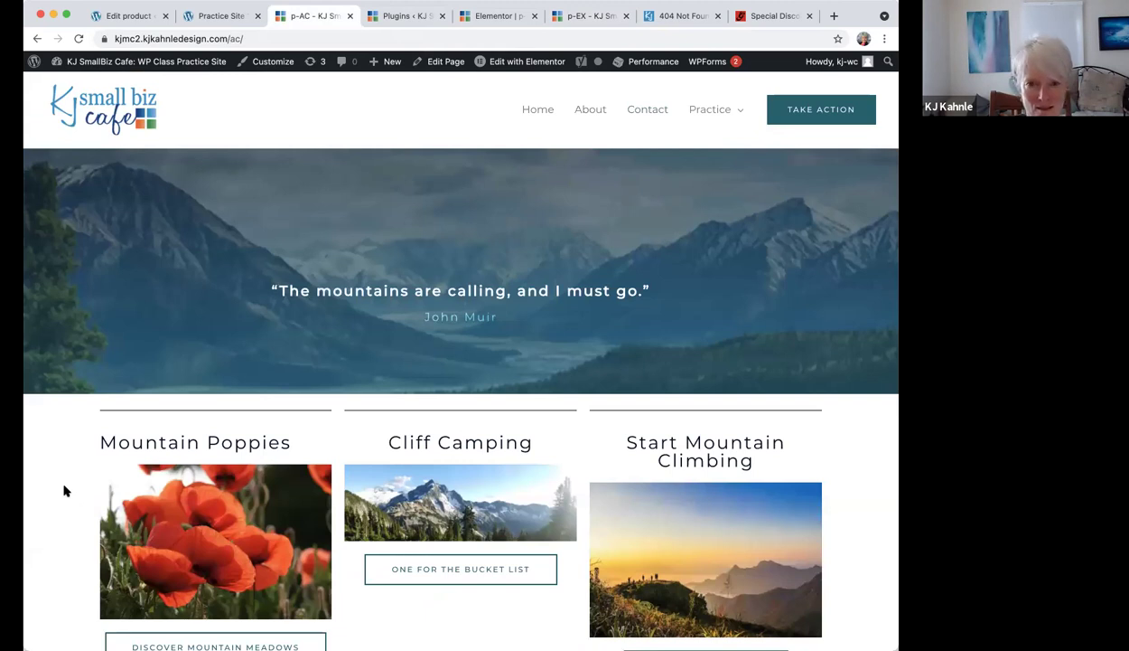
scroll(64, 491, down, 3)
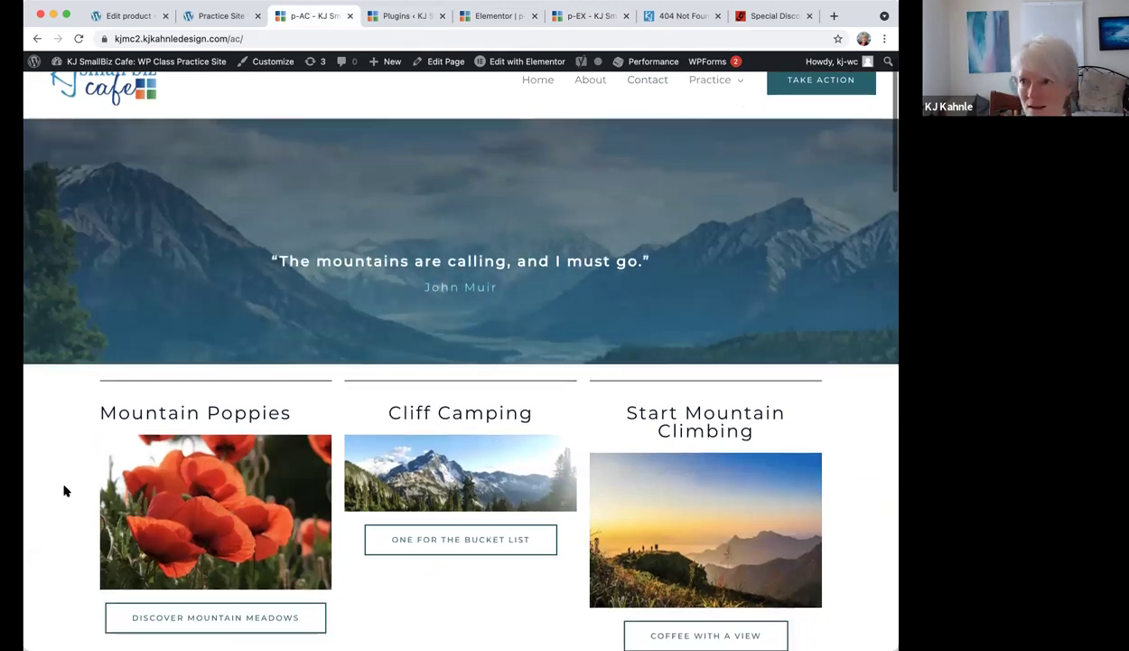
scroll(64, 491, down, 5)
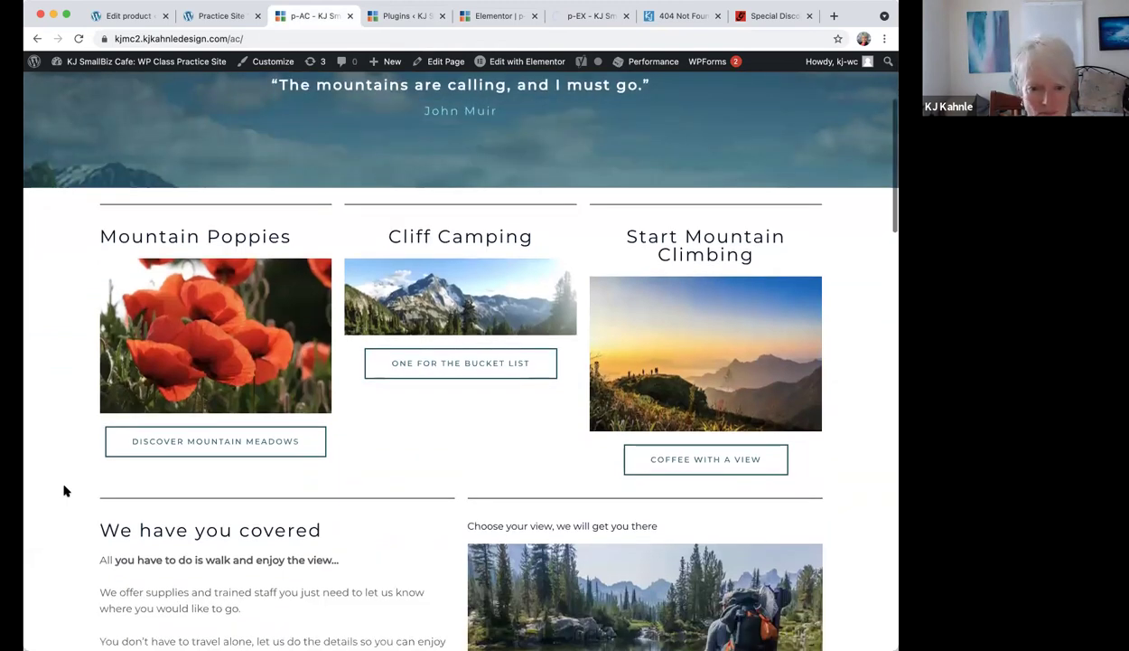
scroll(64, 490, down, 5)
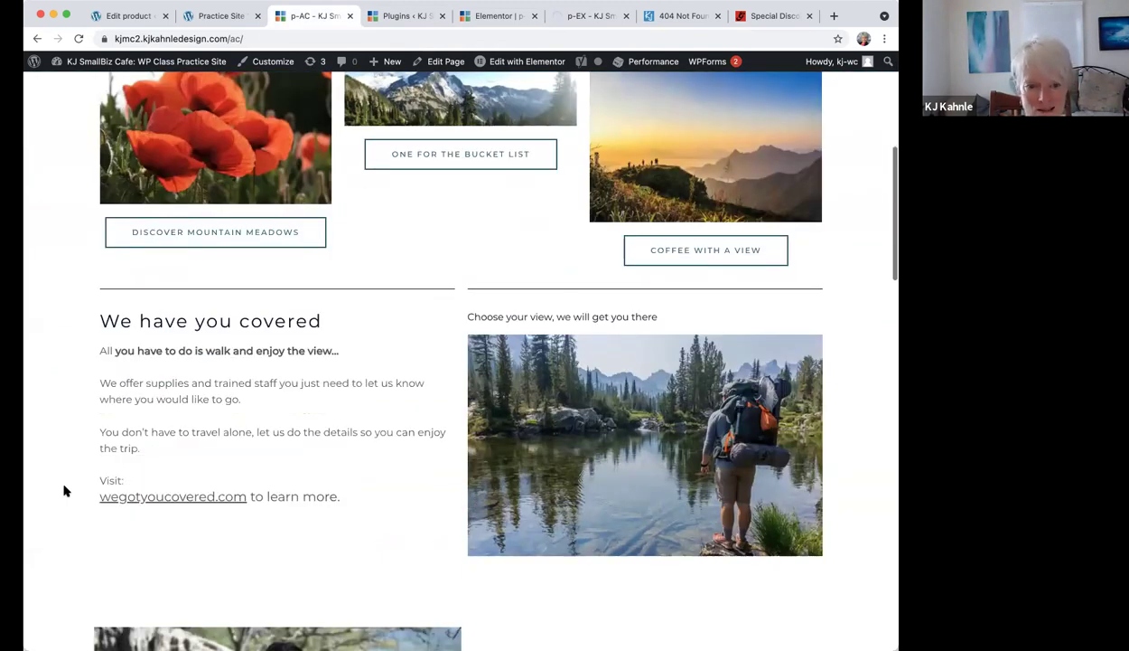
scroll(64, 491, down, 10)
scroll(64, 491, down, 6)
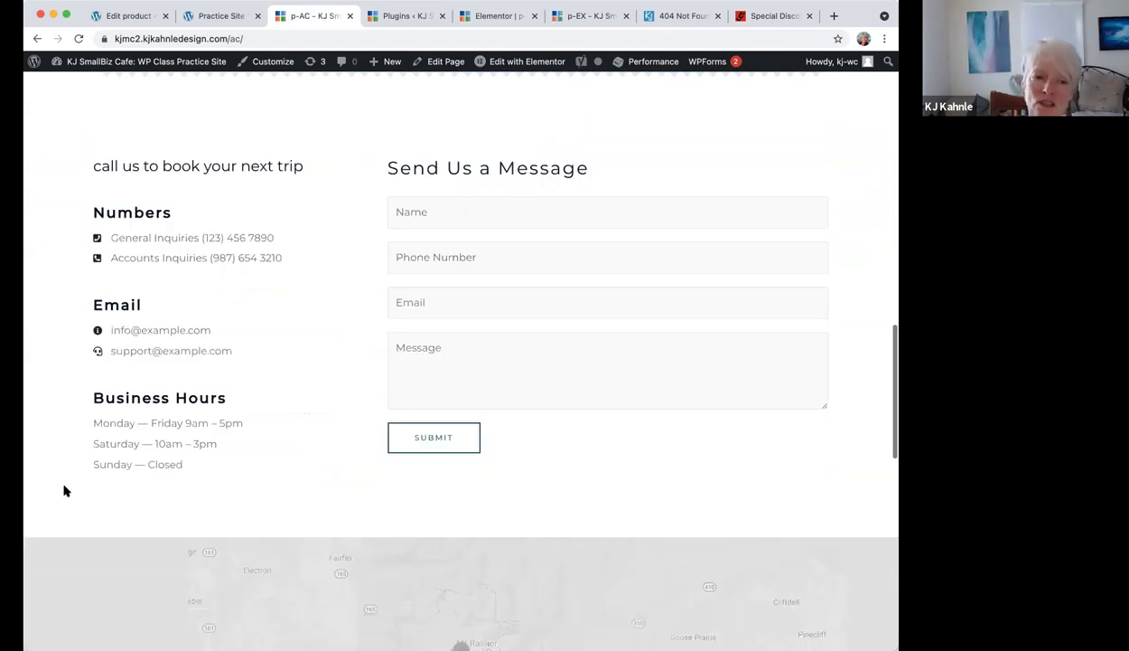
scroll(64, 491, up, 1)
scroll(571, 90, up, 12)
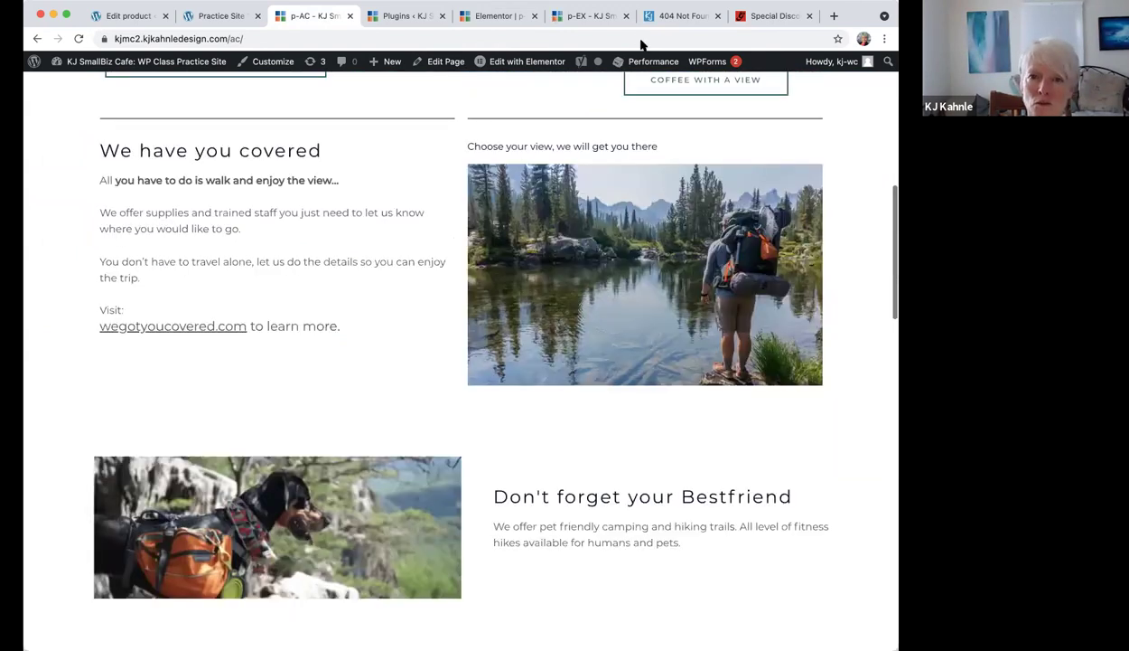
scroll(598, 20, up, 15)
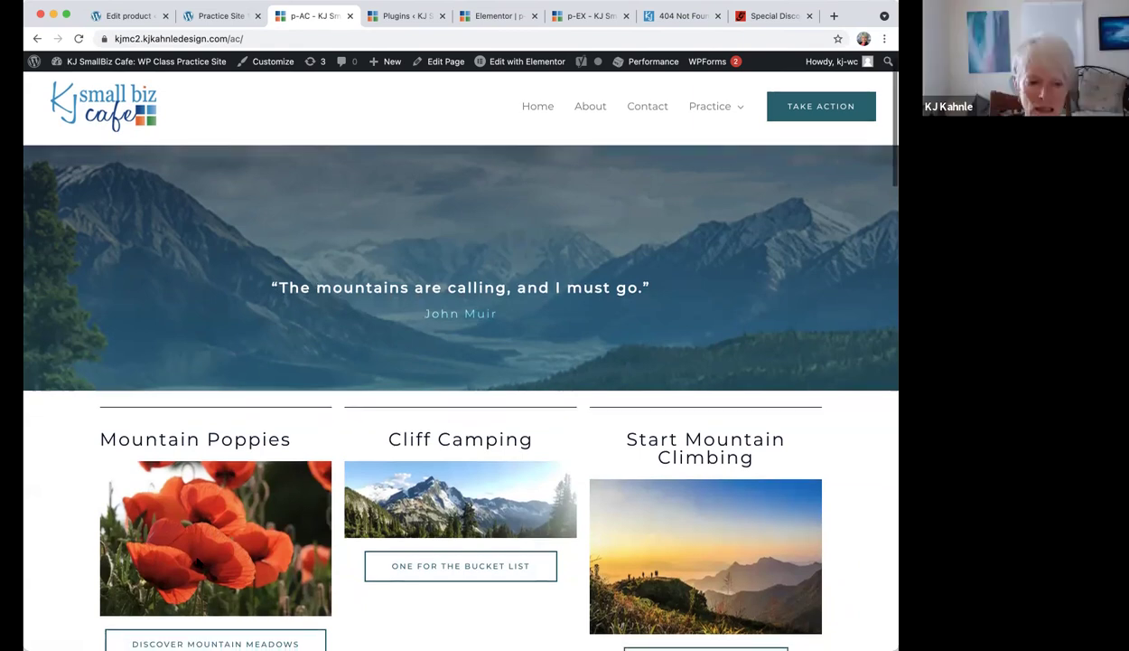
scroll(196, 551, down, 3)
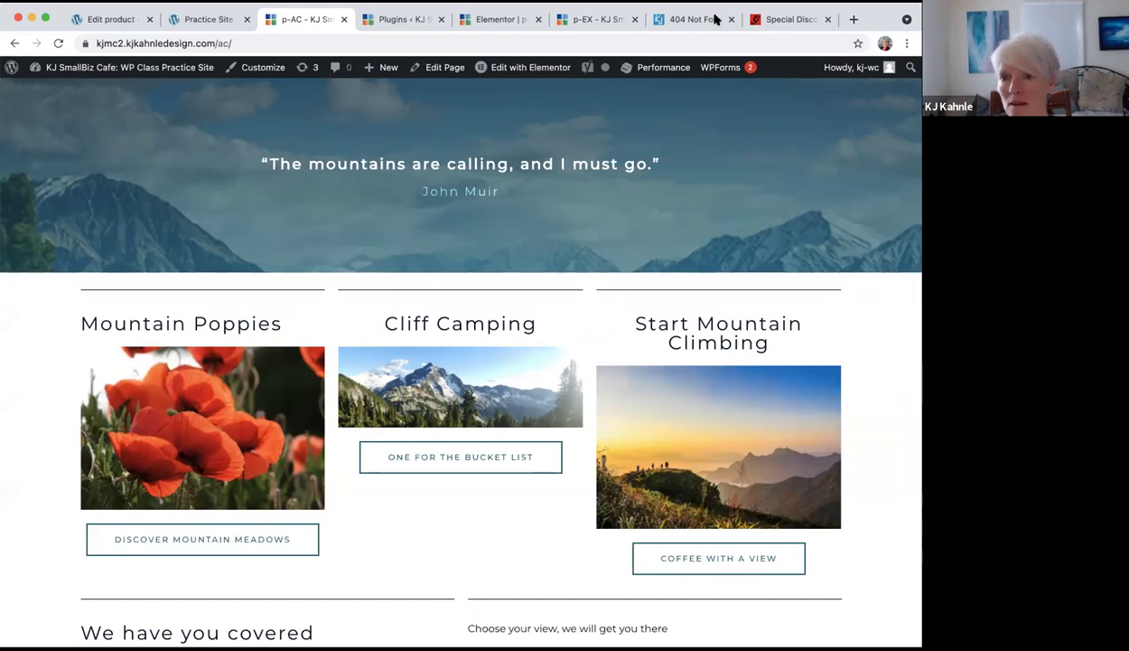
Search Google in a new tab for "can you intigrate quick books with wordpress" and look through the results.
click(851, 20)
click(353, 292)
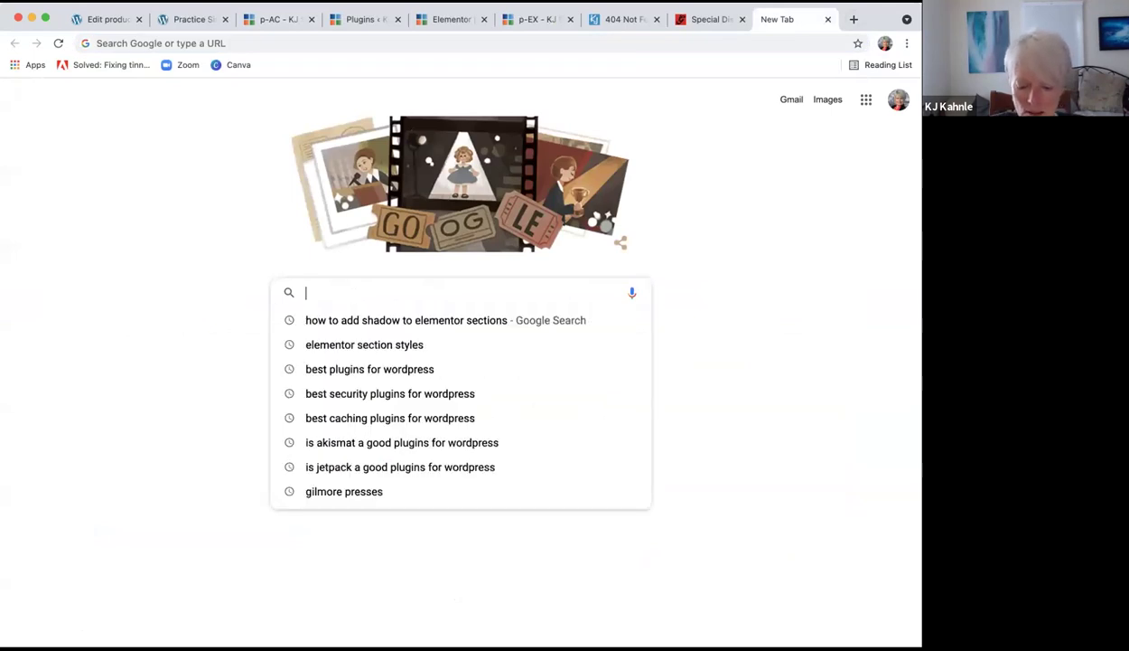
text(can you int)
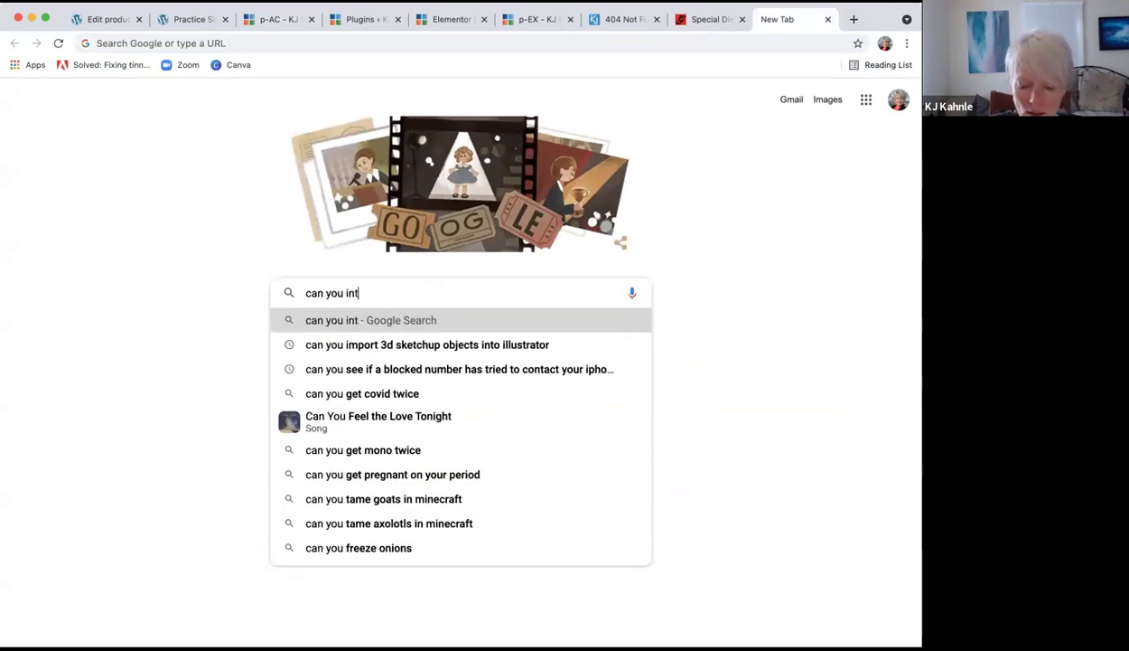
text(igrate)
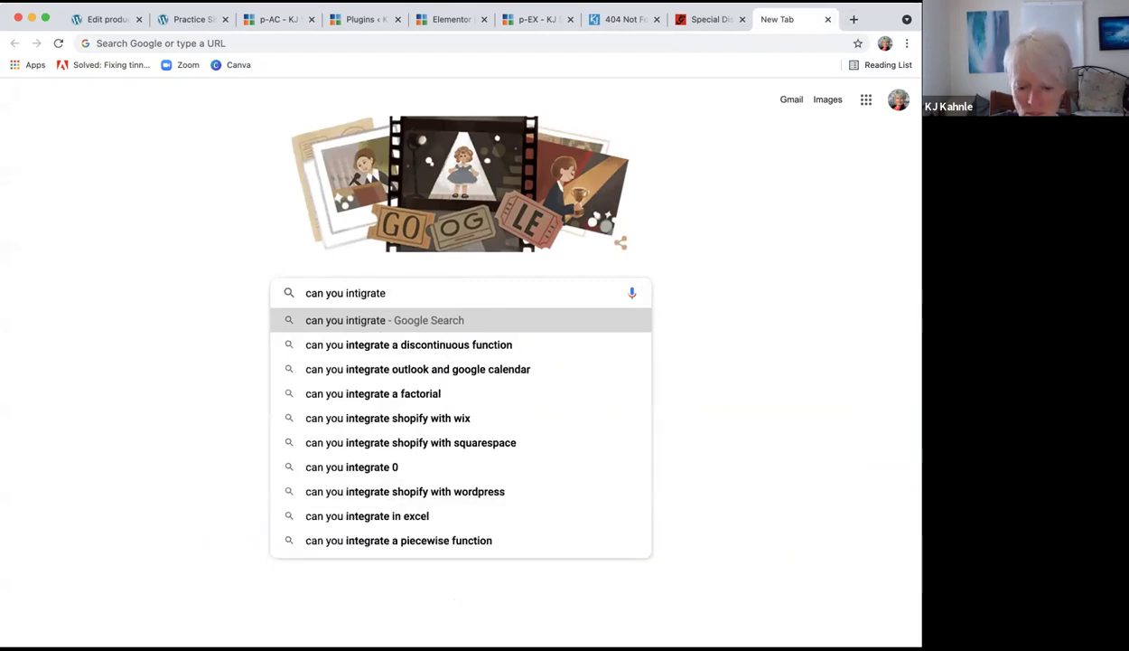
text( quick books wit)
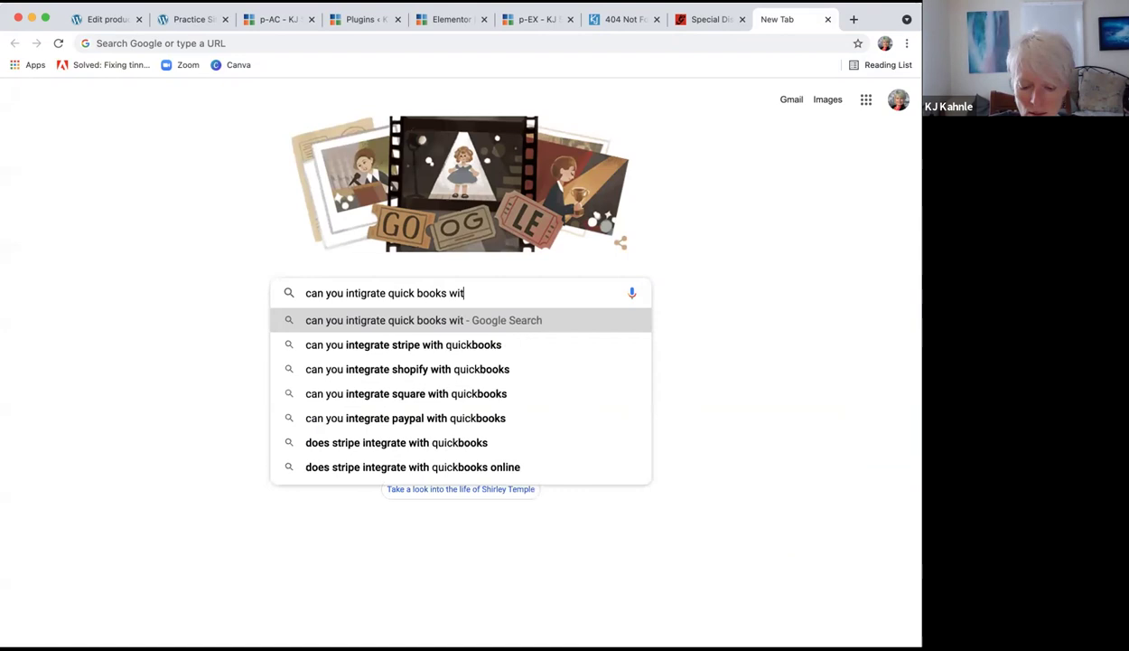
text(h wordpress)
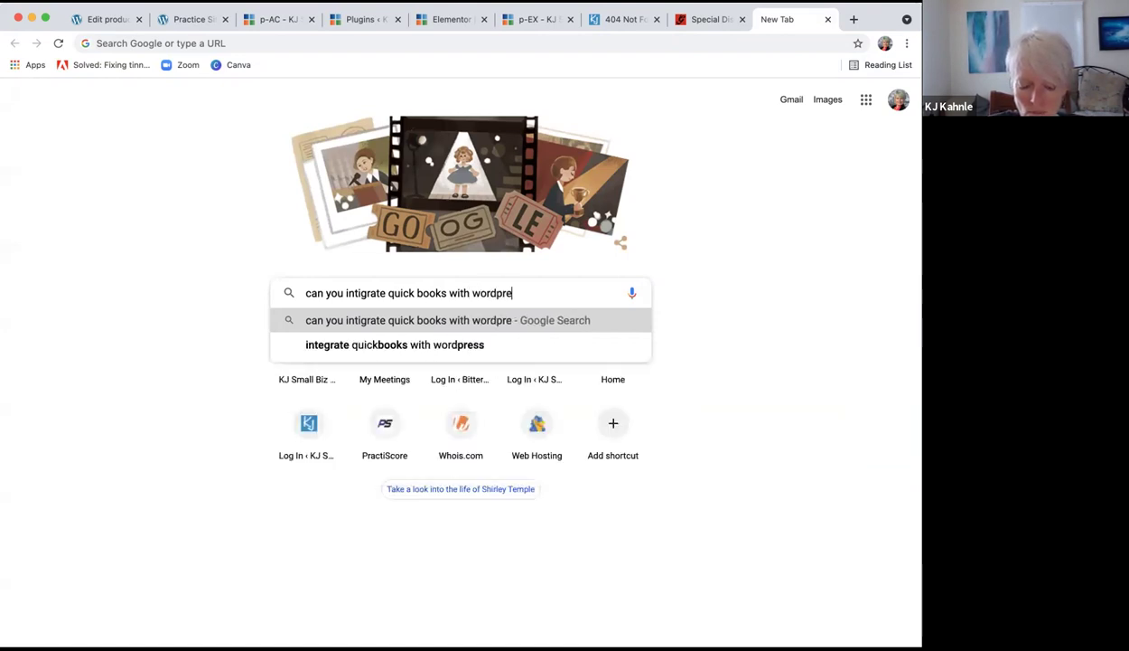
key(Return)
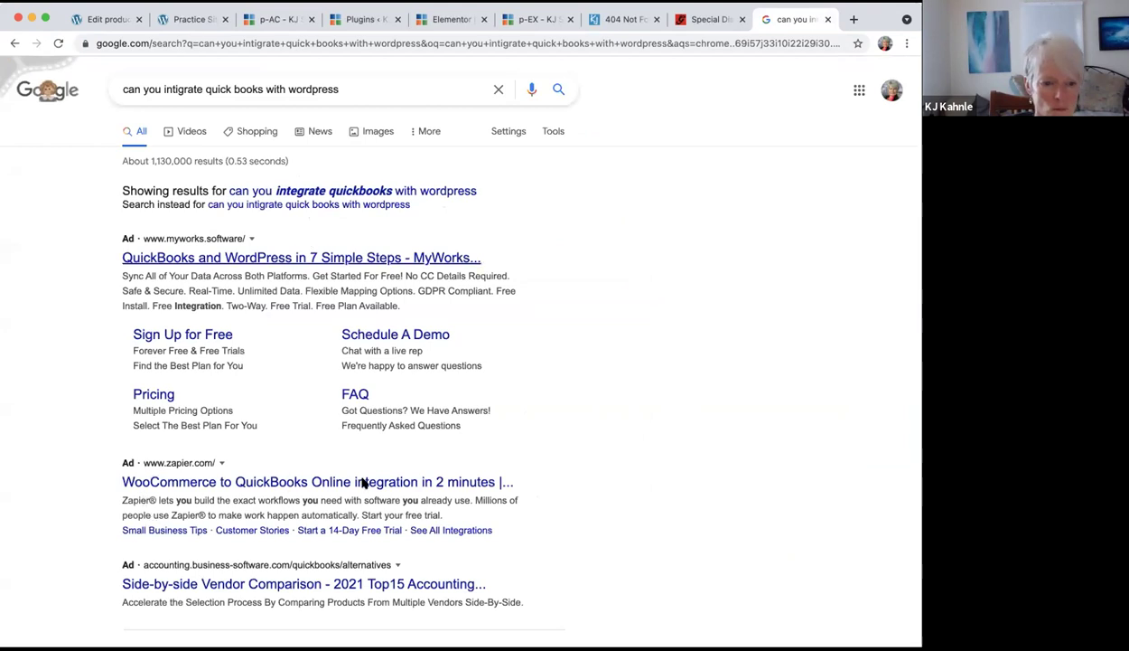
scroll(168, 511, down, 5)
scroll(289, 497, down, 1)
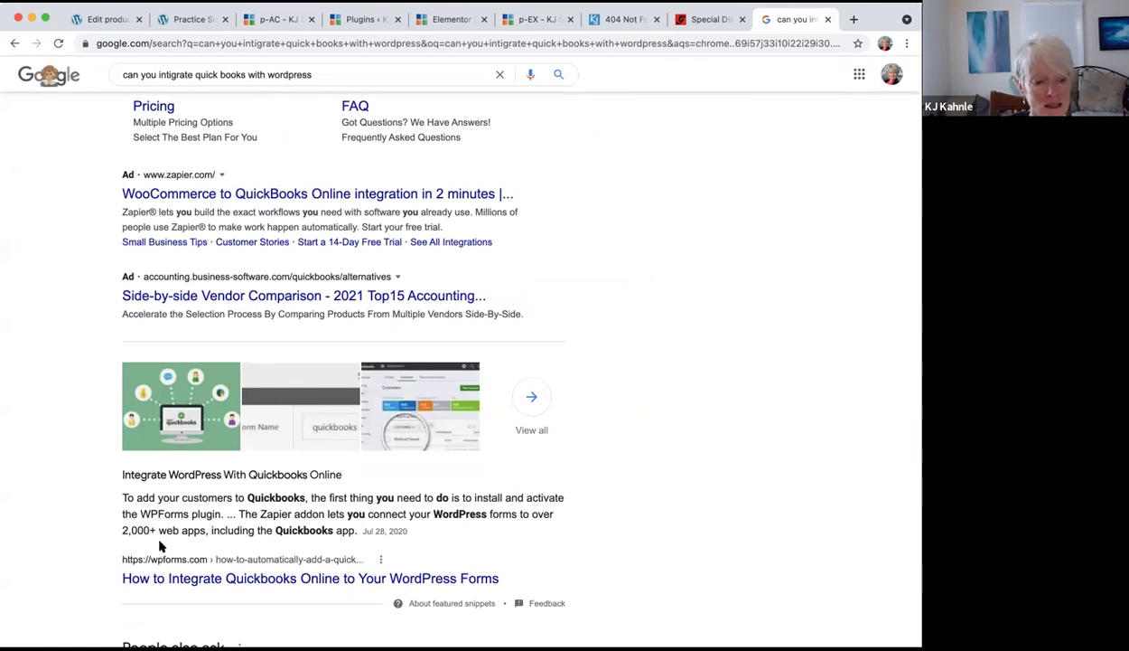
scroll(155, 533, down, 1)
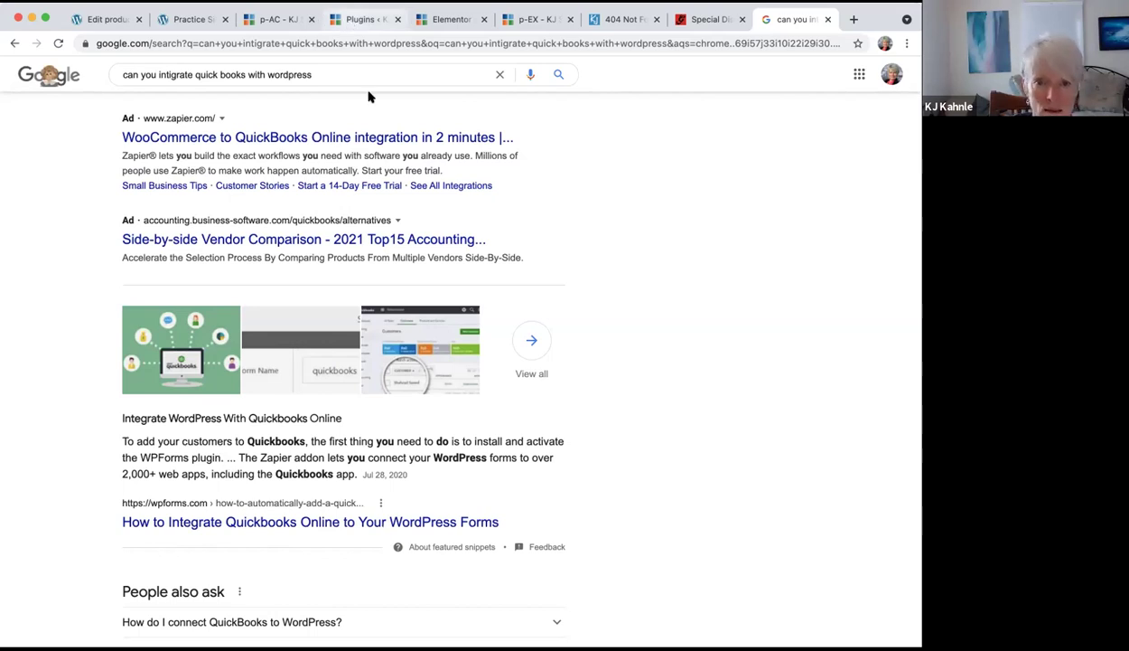
Switch to the practice site's installed plugins and look through the list for WPForms Lite.
click(365, 20)
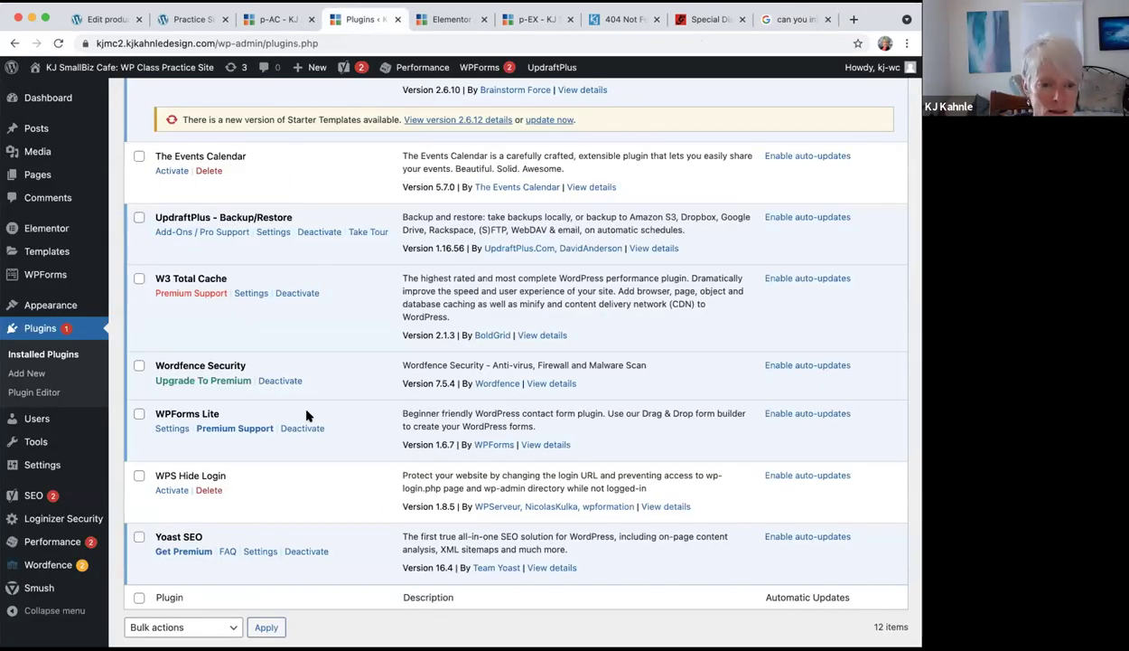
scroll(307, 415, up, 1)
scroll(306, 415, up, 3)
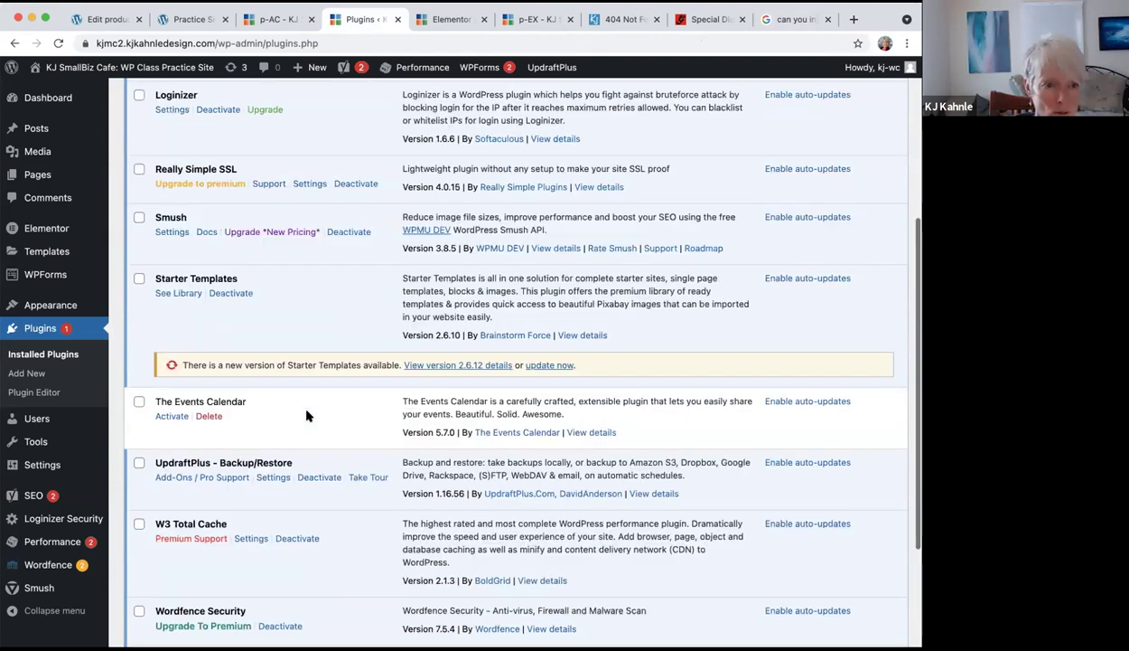
scroll(298, 411, down, 4)
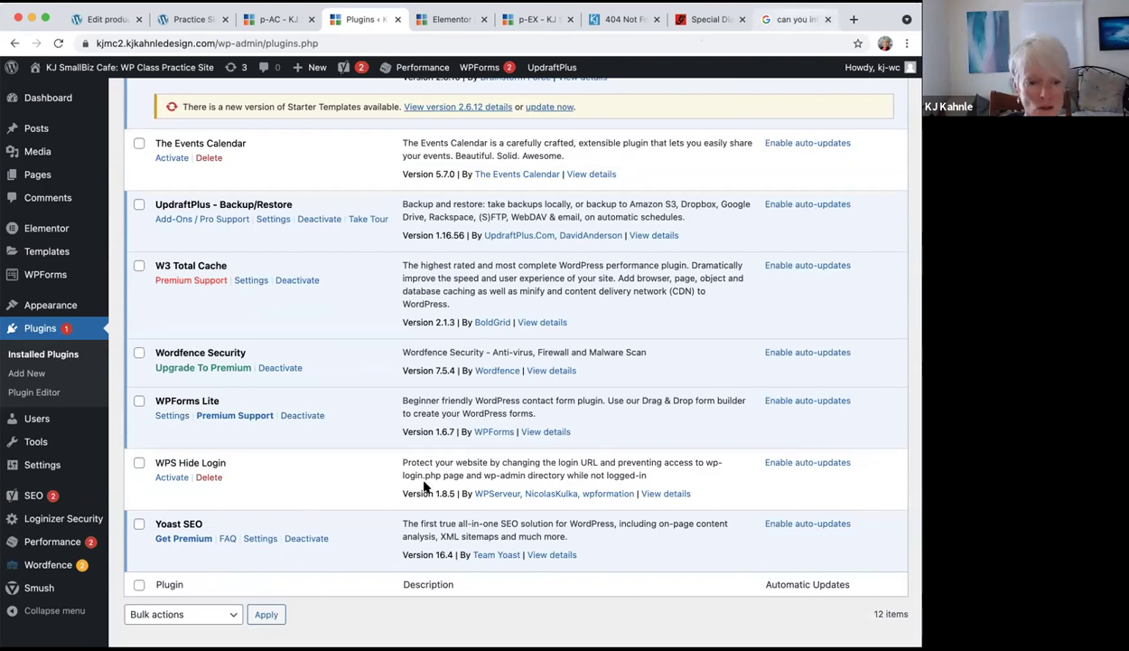
Return to the QuickBooks search results and examine the WPForms integration article and related questions.
key(super+9)
scroll(360, 578, down, 4)
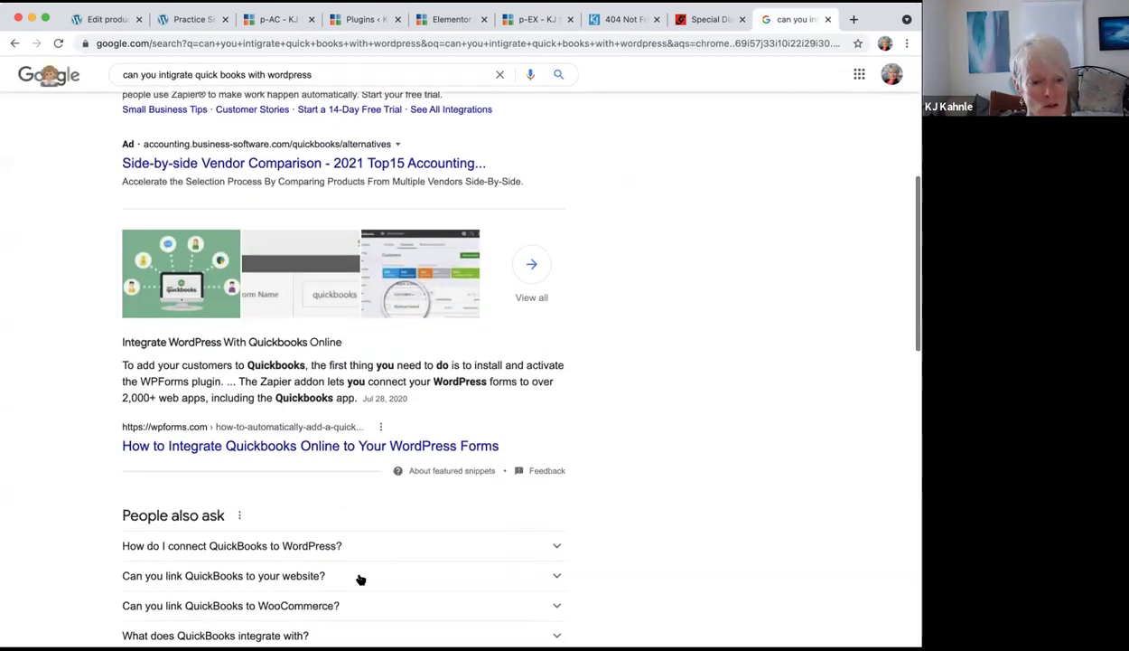